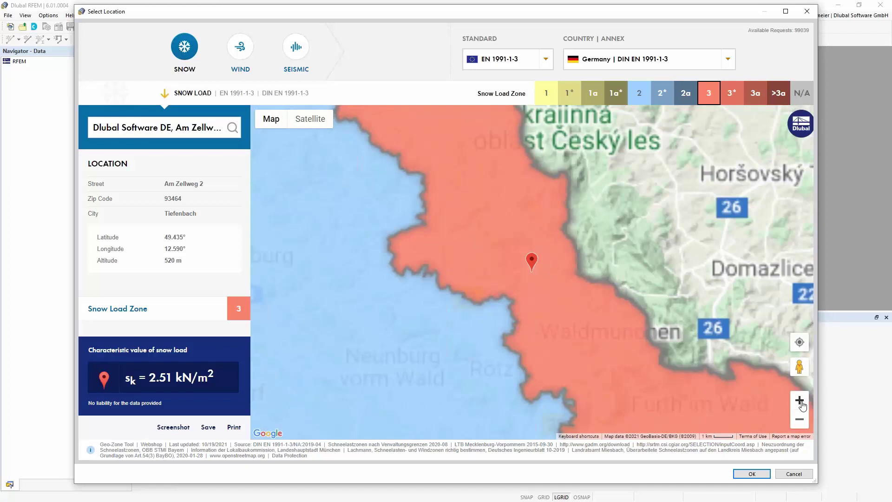
- Set the model location just south of the Dlubal Software DE building on the satellite map and accept the new model's base data
{"action": "left_click", "coordinate": [800, 401]}
{"action": "left_click", "coordinate": [799, 401]}
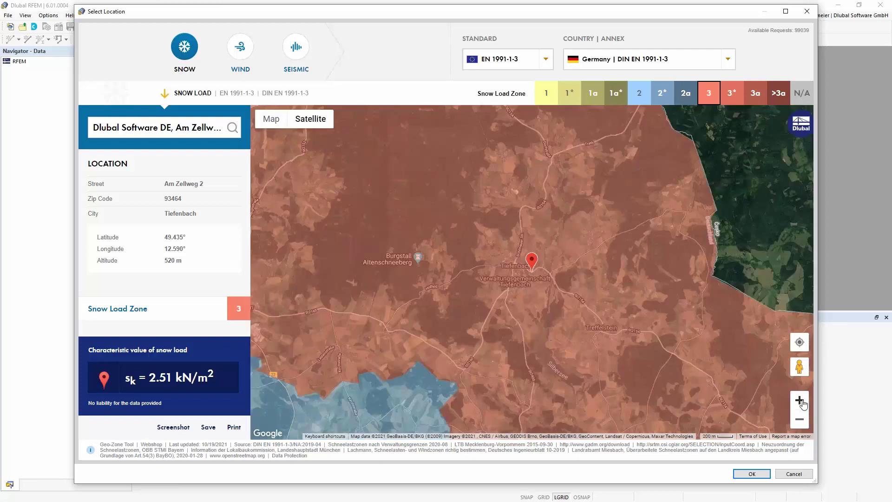
{"action": "left_click", "coordinate": [800, 400]}
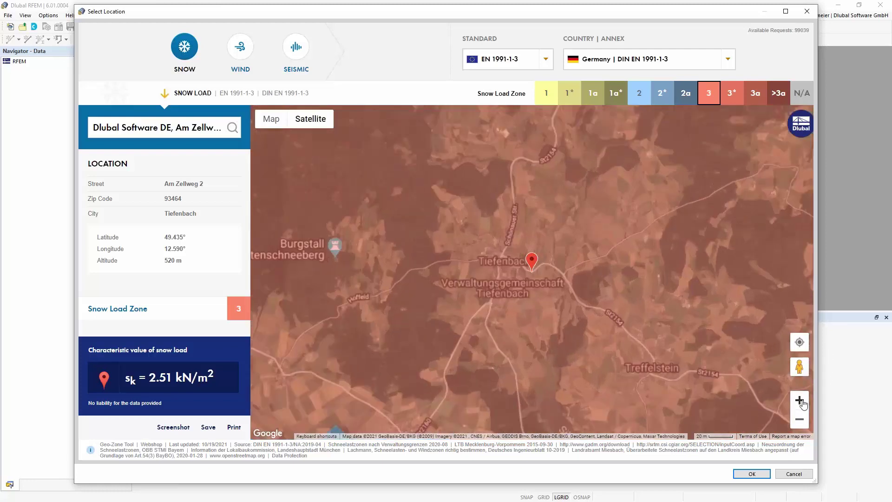
{"action": "left_click", "coordinate": [799, 400]}
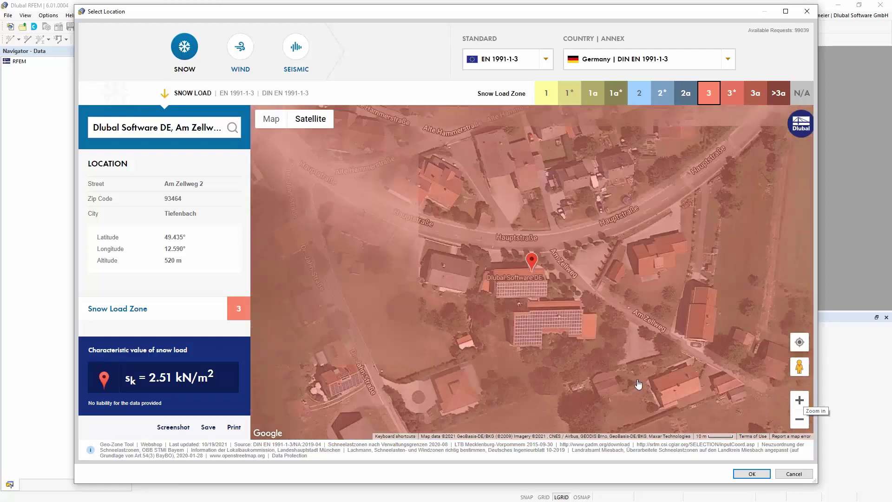
{"action": "left_click", "coordinate": [567, 363]}
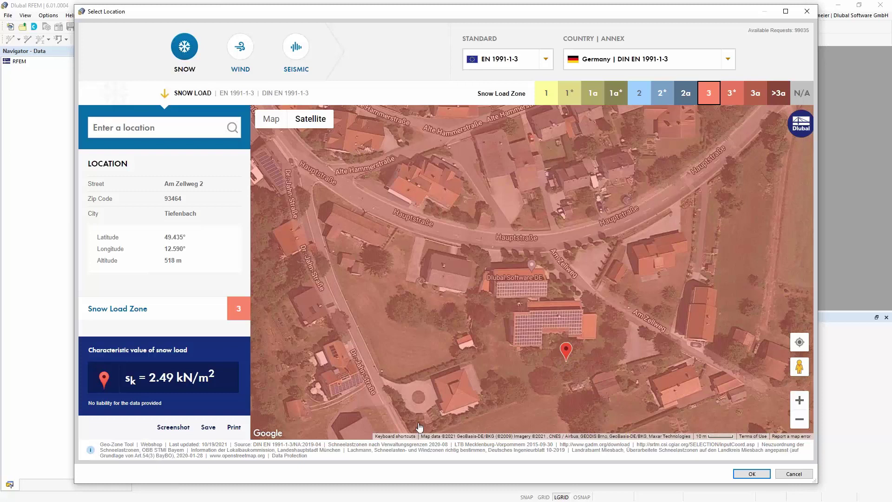
{"action": "left_click_drag", "start_coordinate": [168, 260], "coordinate": [178, 260]}
{"action": "left_click", "coordinate": [757, 475]}
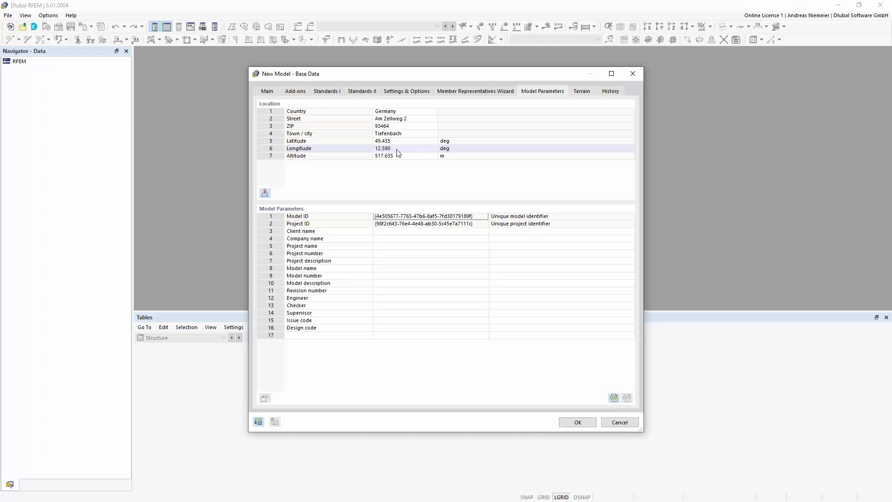
{"action": "left_click", "coordinate": [576, 422]}
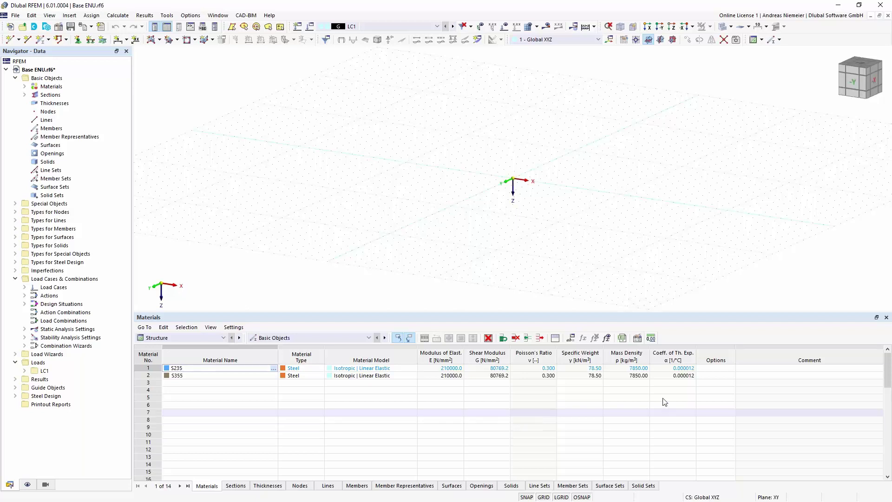
- Collapse the Basic Objects, Load Cases & Combinations and Loads categories in the data navigator
{"action": "left_click", "coordinate": [15, 79]}
{"action": "left_click", "coordinate": [15, 161]}
{"action": "left_click", "coordinate": [16, 179]}
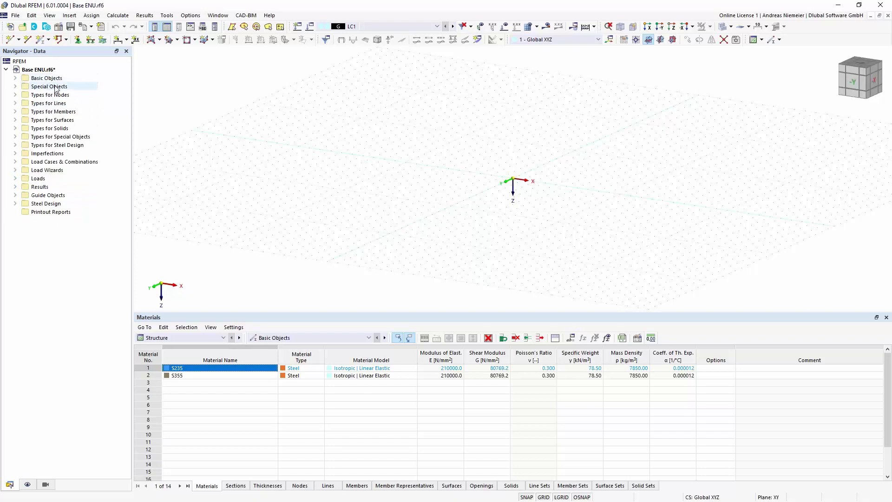
- Examine the Basic Objects in the navigator together with the type categories for nodes and members
{"action": "left_click", "coordinate": [15, 78]}
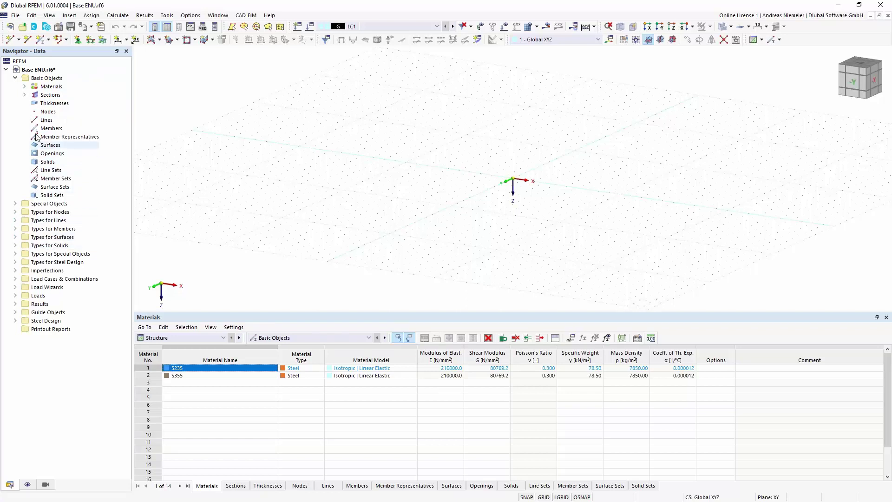
{"action": "left_click", "coordinate": [49, 112]}
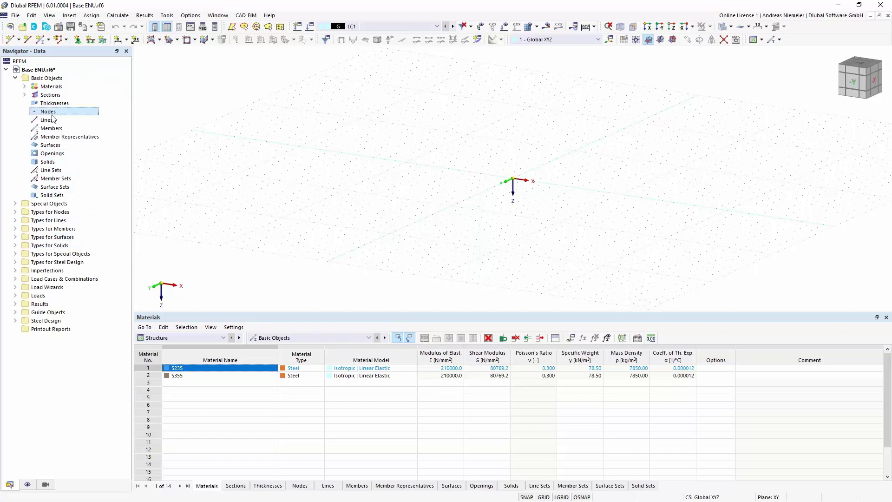
{"action": "left_click", "coordinate": [15, 212]}
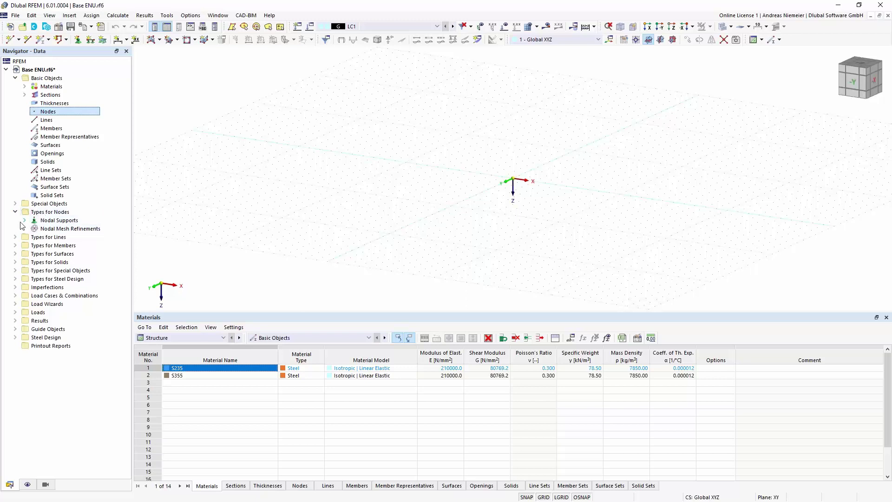
{"action": "left_click", "coordinate": [15, 213]}
{"action": "left_click", "coordinate": [54, 130]}
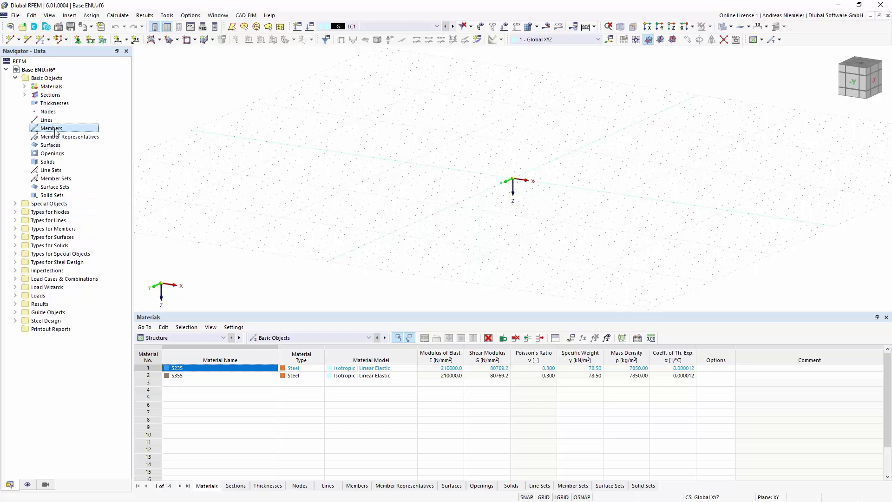
{"action": "left_click", "coordinate": [15, 229]}
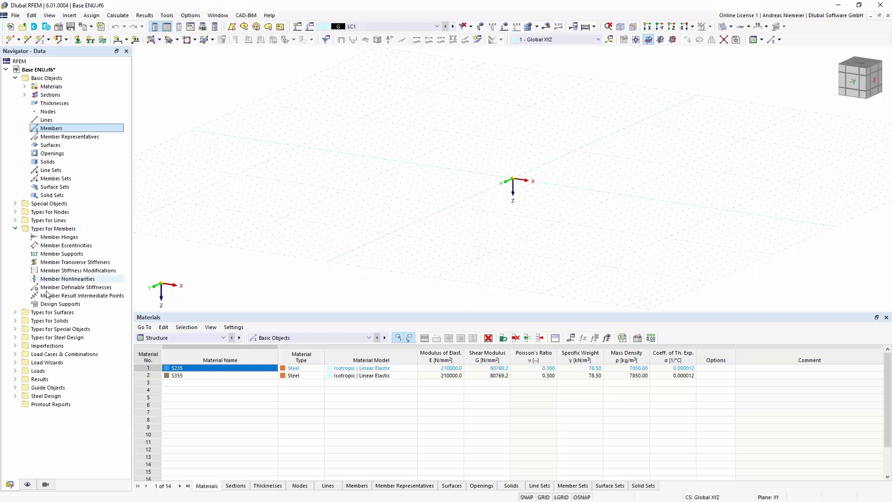
{"action": "left_click", "coordinate": [15, 229]}
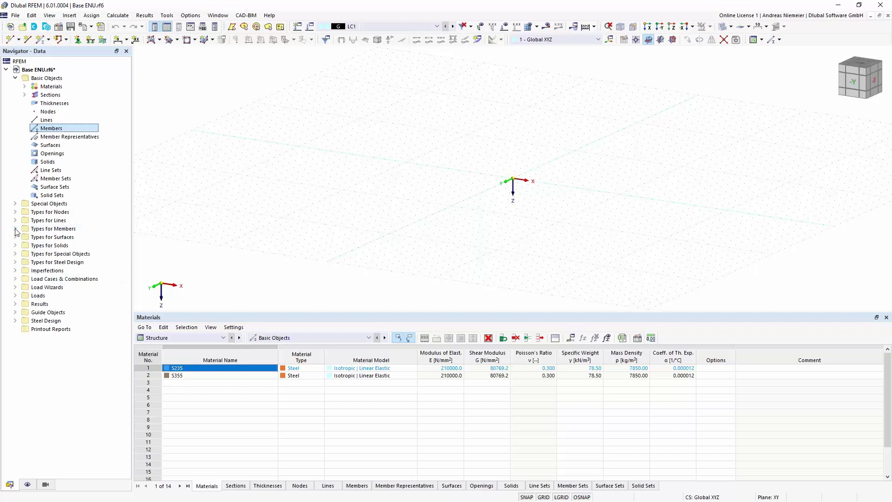
{"action": "left_click", "coordinate": [15, 78]}
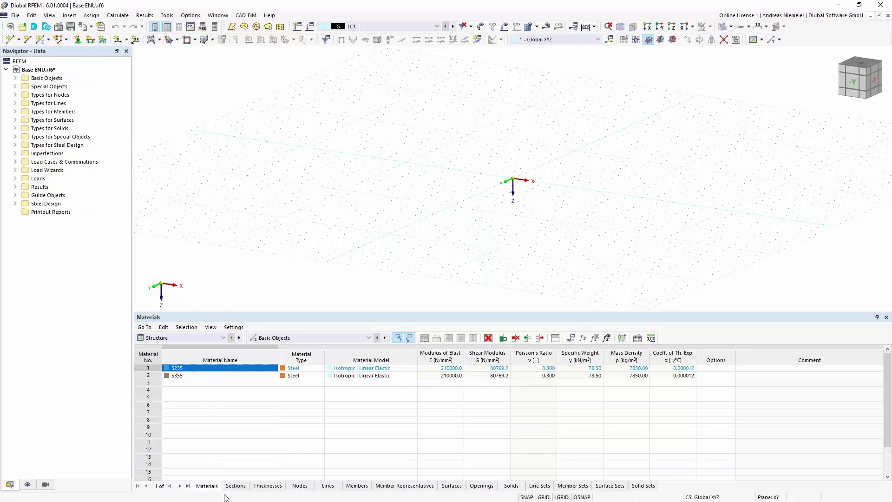
- Review the structure tables for Types for Nodes and Types for Members, returning to the Basic Objects tables
{"action": "left_click", "coordinate": [177, 339]}
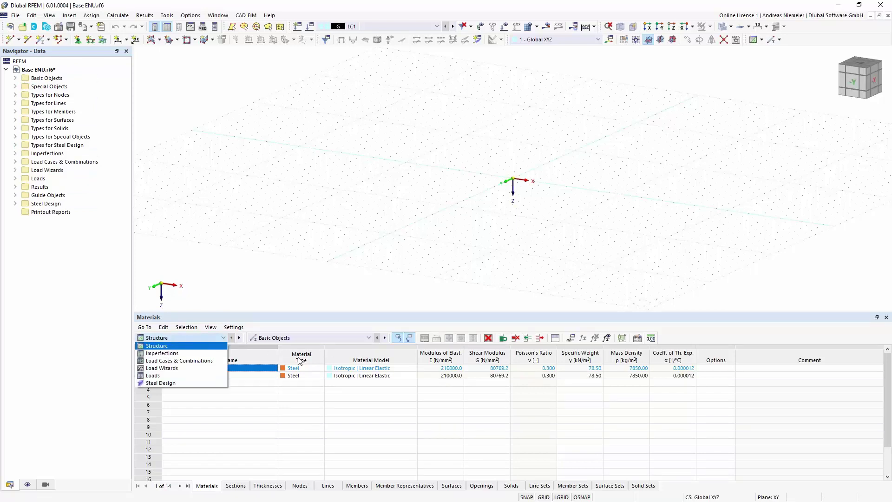
{"action": "left_click", "coordinate": [158, 348]}
{"action": "left_click", "coordinate": [272, 338]}
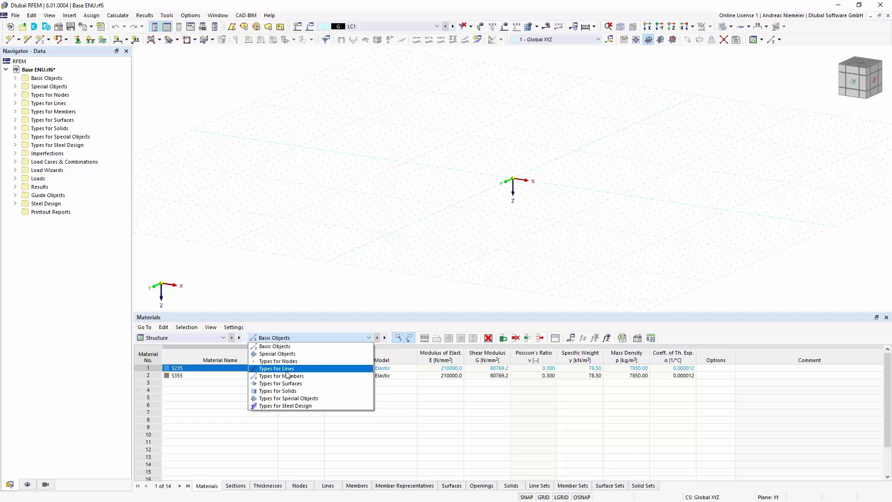
{"action": "left_click", "coordinate": [279, 361]}
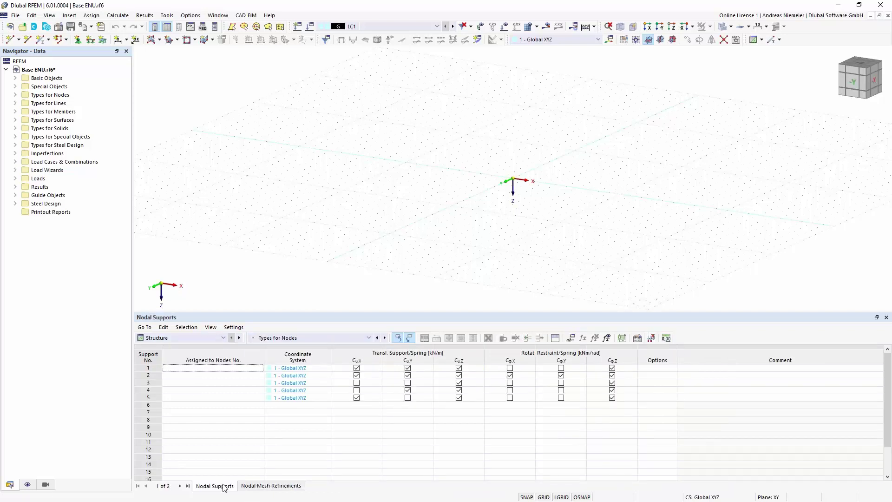
{"action": "left_click", "coordinate": [302, 338]}
{"action": "left_click", "coordinate": [305, 377]}
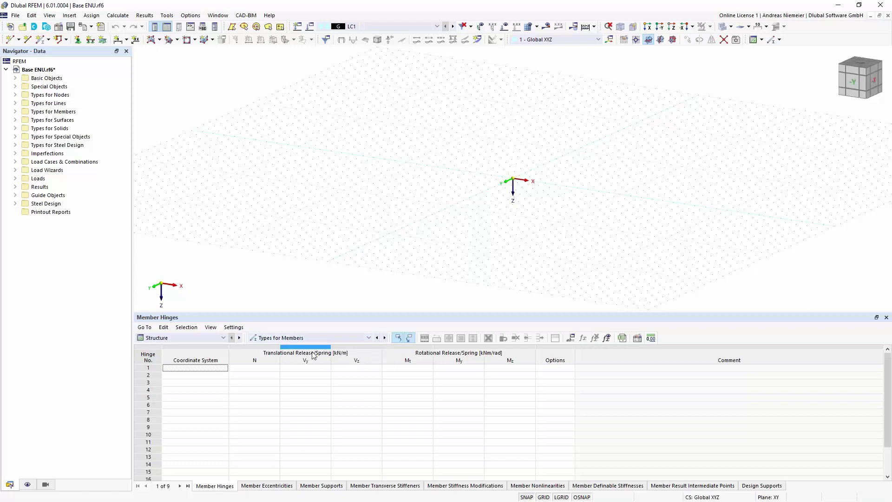
{"action": "left_click", "coordinate": [321, 338]}
{"action": "left_click", "coordinate": [276, 346]}
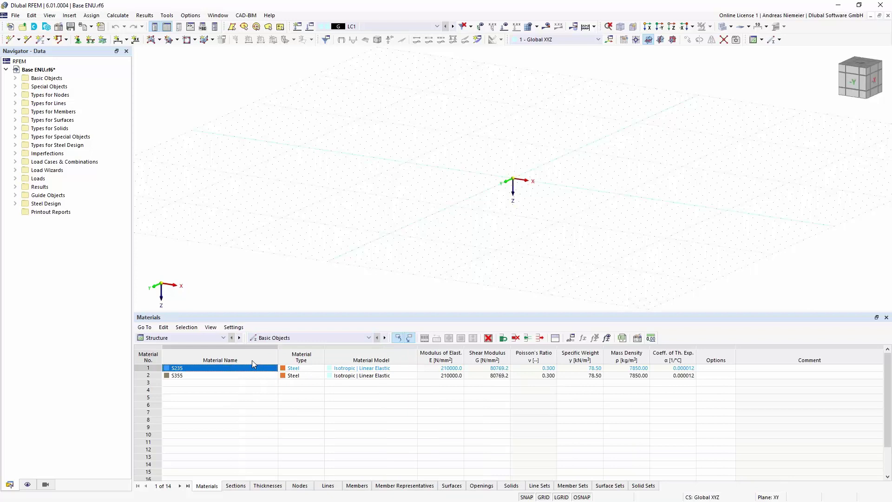
- Set the work plane to XZ and orient the model nearly facing it
{"action": "middle_click_drag", "start_coordinate": [358, 157], "coordinate": [451, 188]}
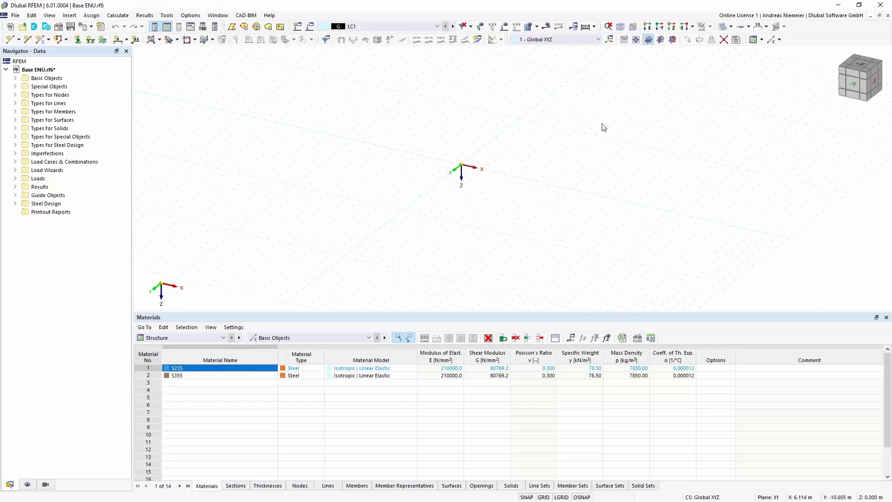
{"action": "left_click", "coordinate": [672, 41]}
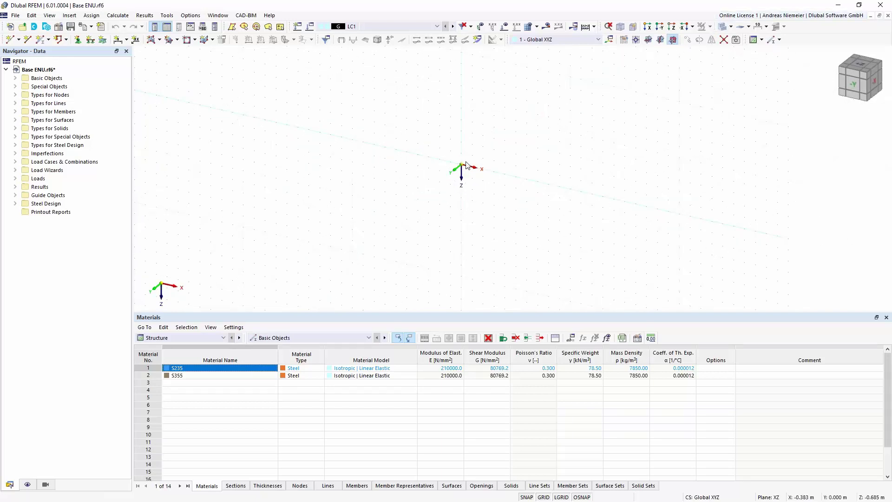
{"action": "middle_click_drag", "start_coordinate": [409, 203], "coordinate": [335, 217]}
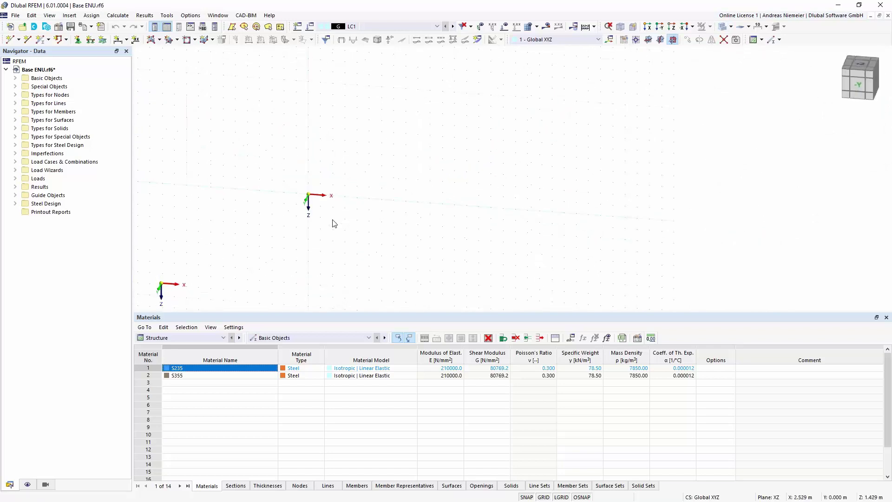
- Draw a single vertical beam member 4.5 m long upward from the origin, using section IPE 300 in S355
{"action": "left_click", "coordinate": [41, 39]}
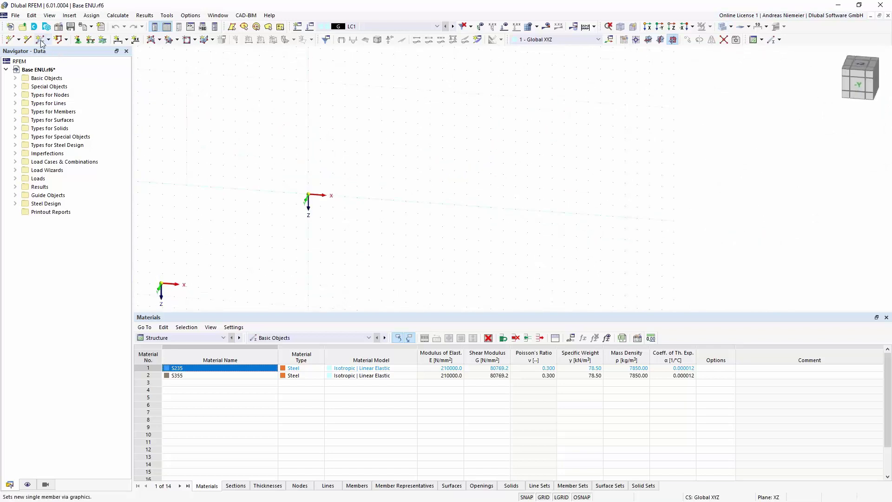
{"action": "double_click", "coordinate": [309, 217]}
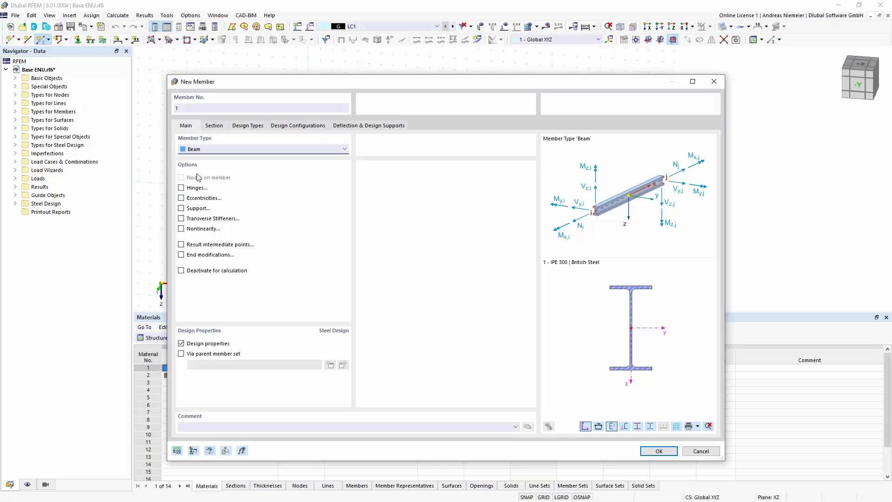
{"action": "left_click", "coordinate": [214, 126]}
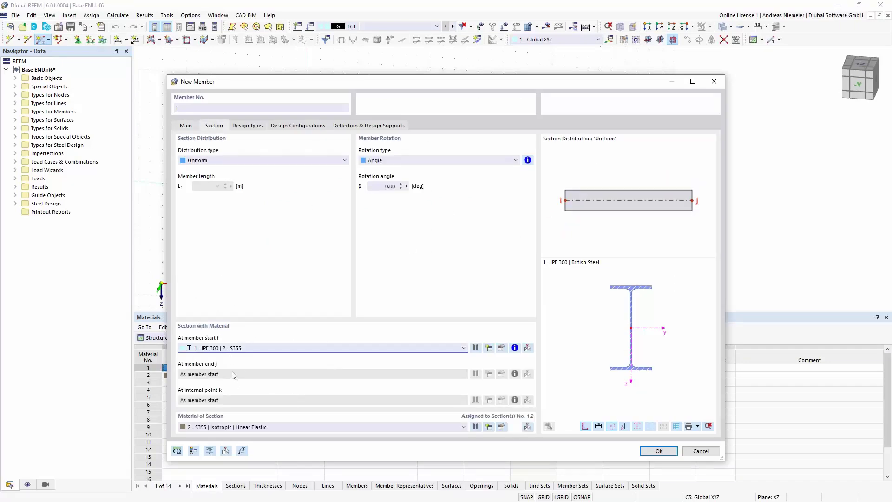
{"action": "left_click", "coordinate": [659, 450]}
{"action": "left_click", "coordinate": [308, 195]}
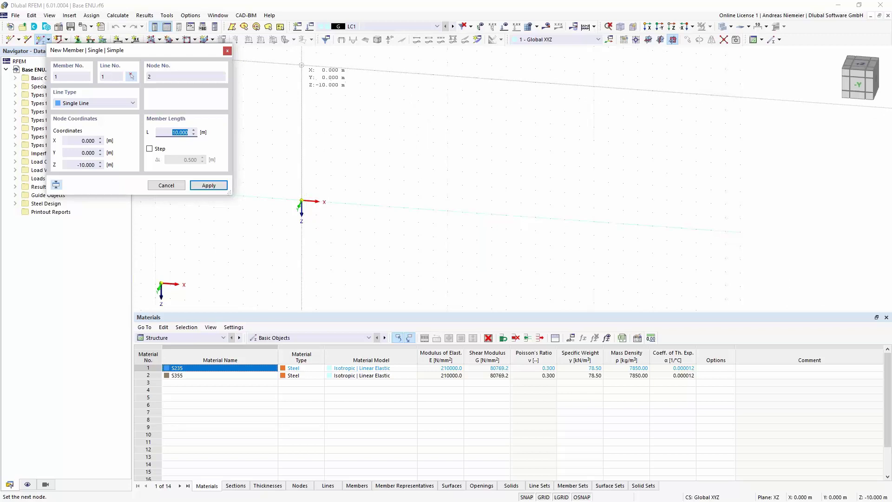
{"action": "type", "text": "4,5"}
{"action": "key", "text": "Return"}
{"action": "key", "text": "Escape"}
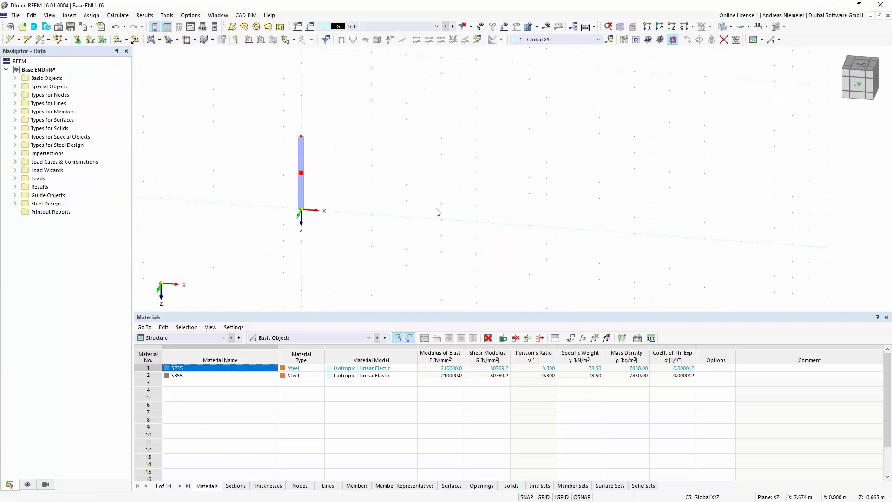
- Copy the vertical member 13 m along the X direction as the second column
{"action": "scroll", "coordinate": [425, 227], "scroll_direction": "up", "scroll_amount": 3}
{"action": "scroll", "coordinate": [364, 259], "scroll_direction": "down", "scroll_amount": 1}
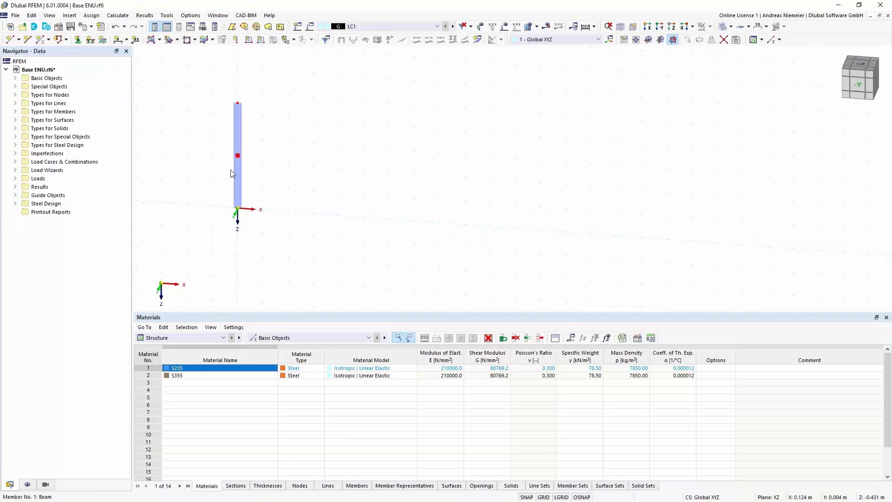
{"action": "left_click_drag", "start_coordinate": [215, 94], "coordinate": [287, 241]}
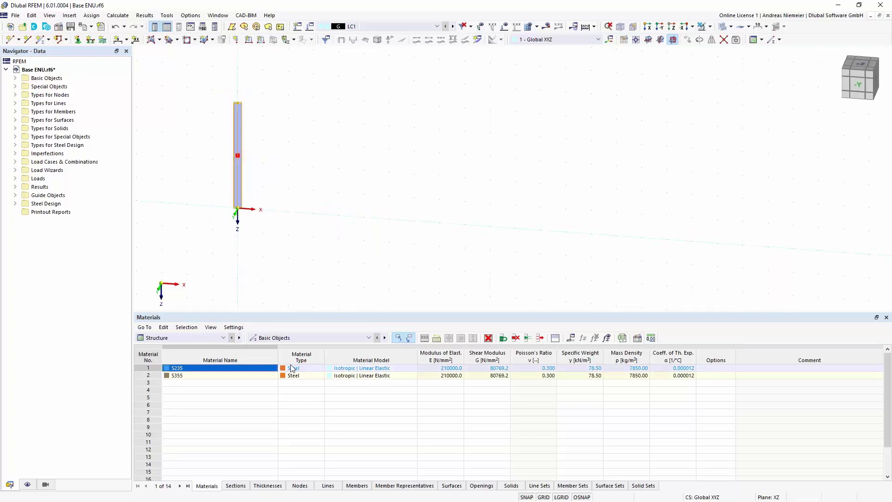
{"action": "left_click", "coordinate": [292, 368]}
{"action": "left_click", "coordinate": [688, 40]}
{"action": "left_click", "coordinate": [315, 173]}
{"action": "left_click", "coordinate": [342, 281]}
{"action": "type", "text": "13"}
{"action": "left_click", "coordinate": [545, 360]}
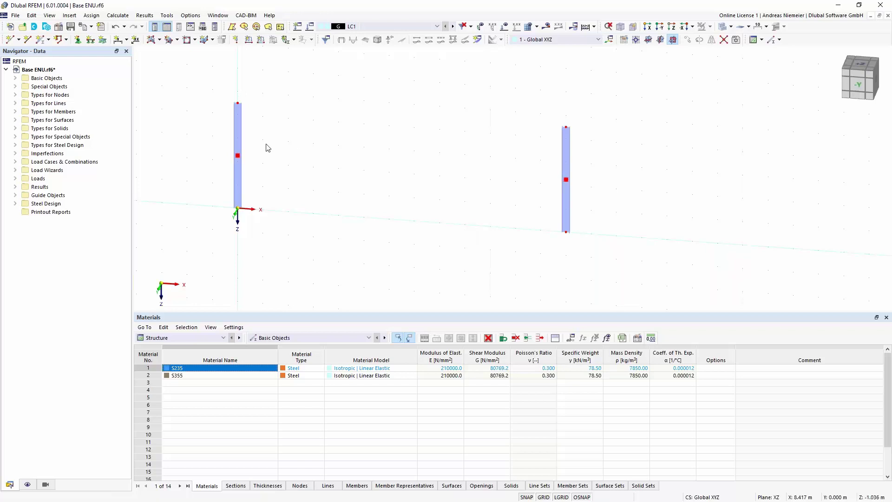
- Create a node of type Between Two Nodes at 50% between the top nodes of the two columns
{"action": "scroll", "coordinate": [393, 196], "scroll_direction": "up", "scroll_amount": 2}
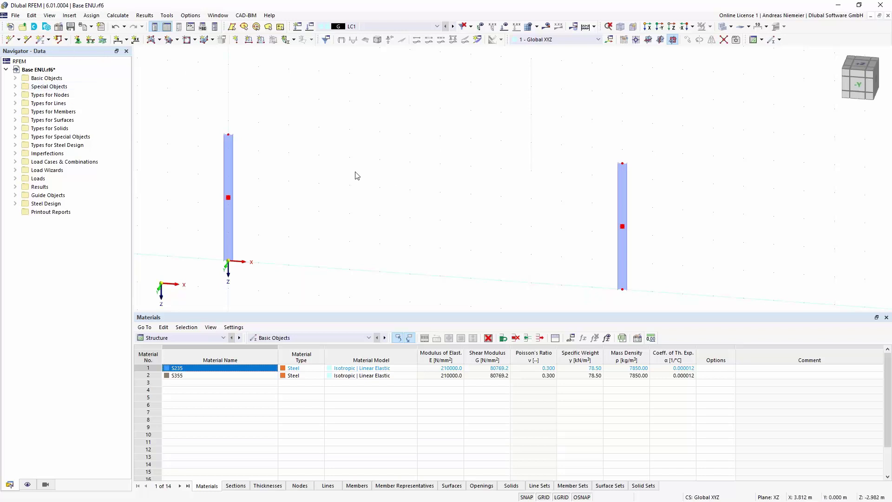
{"action": "left_click", "coordinate": [18, 41]}
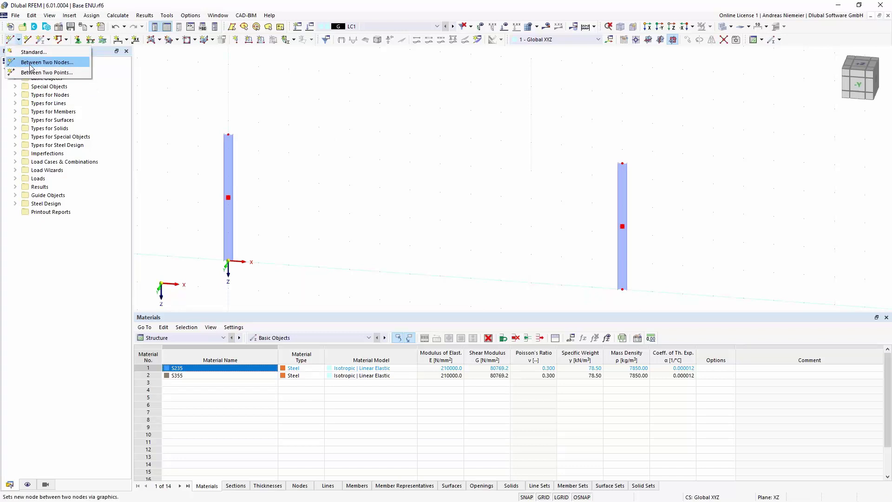
{"action": "left_click", "coordinate": [30, 63]}
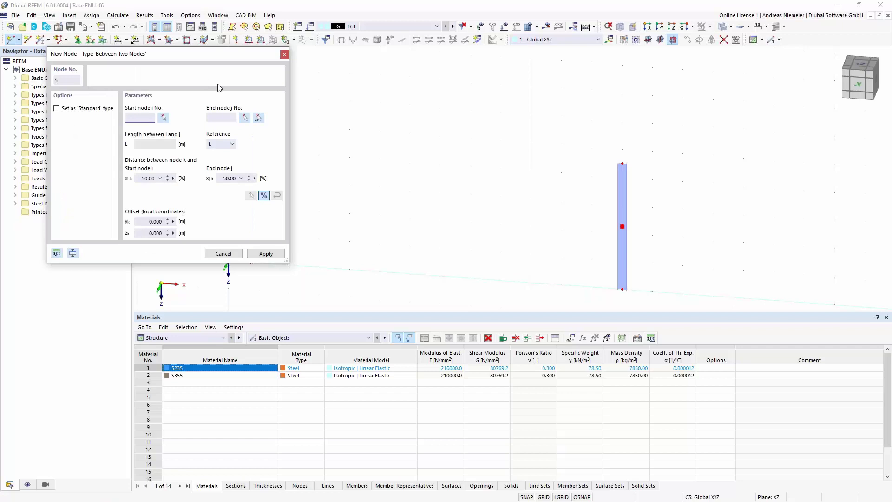
{"action": "scroll", "coordinate": [398, 172], "scroll_direction": "down", "scroll_amount": 2}
{"action": "left_click", "coordinate": [305, 149]}
{"action": "left_click", "coordinate": [533, 166]}
{"action": "left_click", "coordinate": [266, 253]}
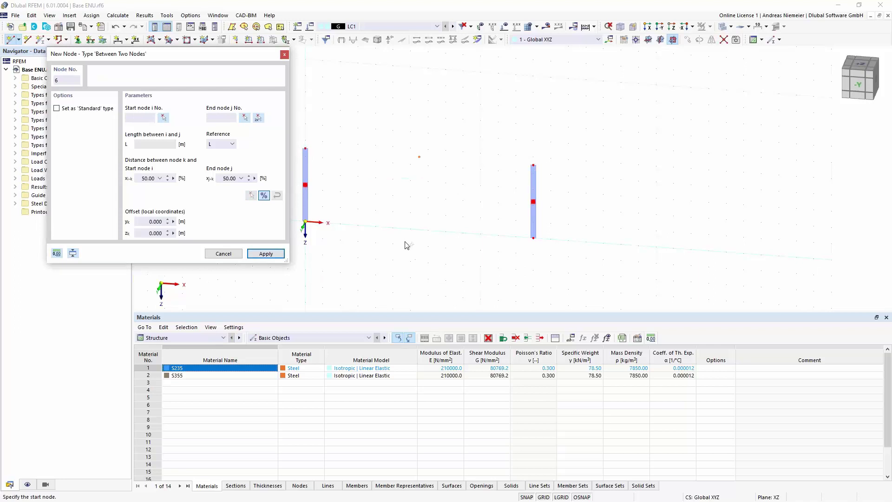
{"action": "key", "text": "Escape"}
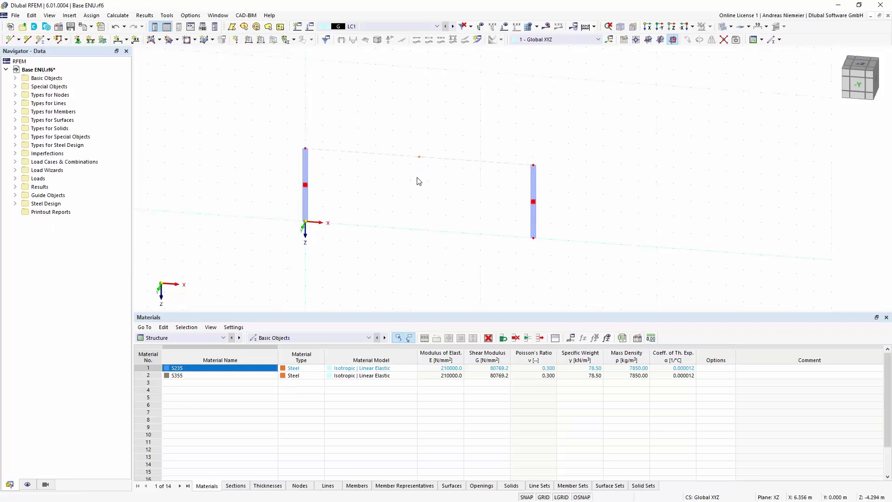
- Set up a Chamfer of the midpoint node with a copy, rotating 13° about the Y axis in the Z direction
{"action": "scroll", "coordinate": [423, 169], "scroll_direction": "up", "scroll_amount": 2}
{"action": "scroll", "coordinate": [421, 154], "scroll_direction": "down", "scroll_amount": 1}
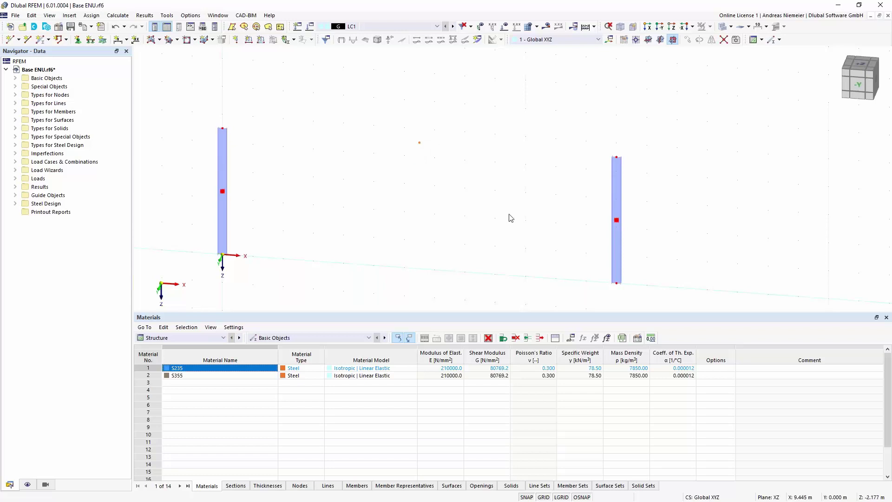
{"action": "scroll", "coordinate": [511, 218], "scroll_direction": "down", "scroll_amount": 1}
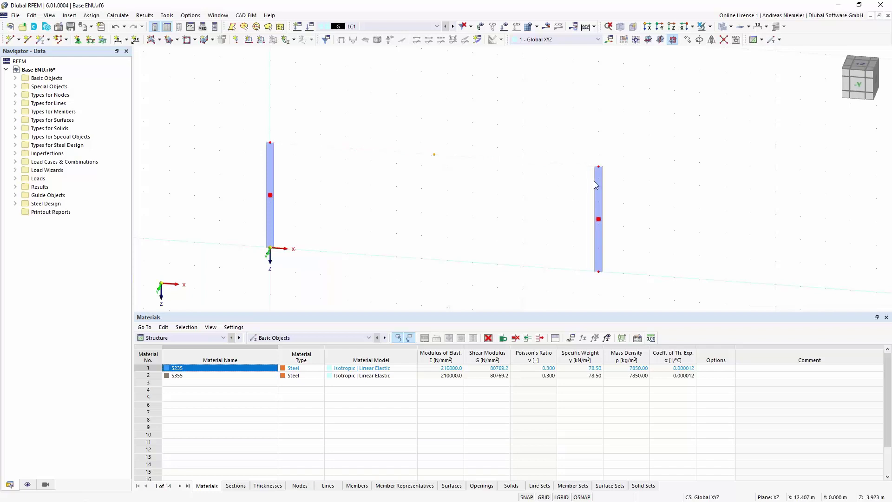
{"action": "right_click", "coordinate": [435, 155]}
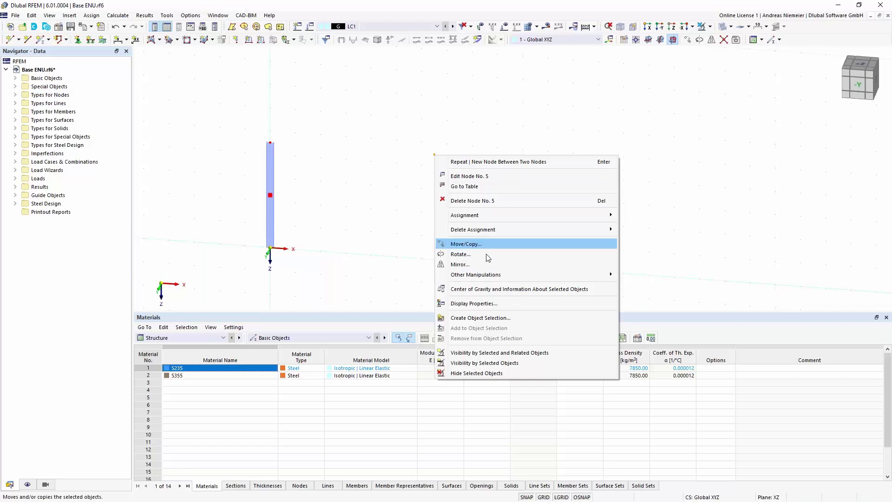
{"action": "mouse_move", "coordinate": [490, 275]}
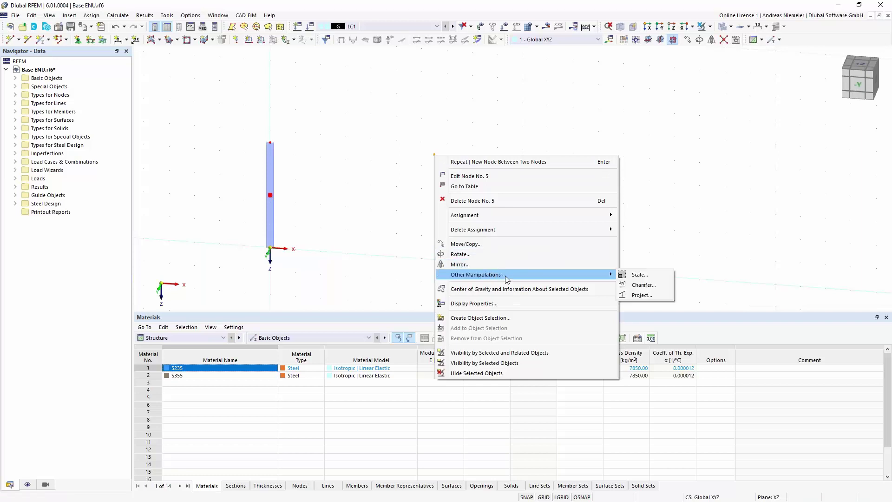
{"action": "left_click", "coordinate": [648, 287]}
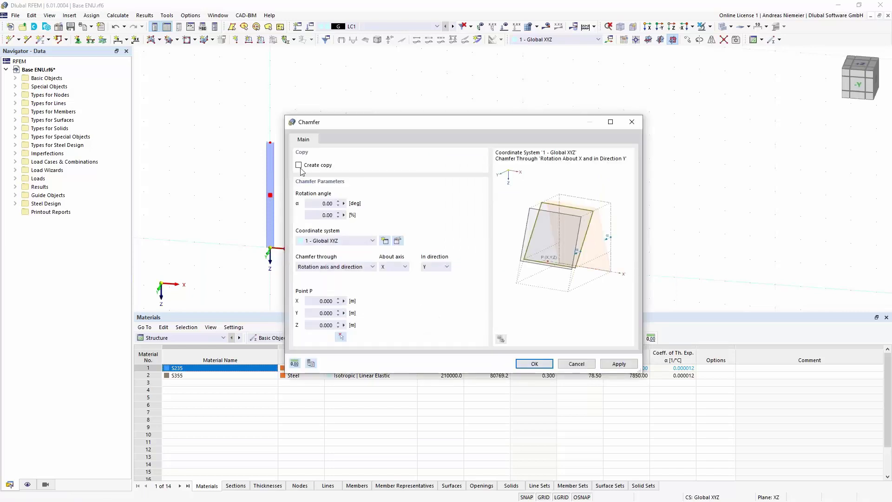
{"action": "left_click", "coordinate": [313, 204]}
{"action": "left_click", "coordinate": [401, 267]}
{"action": "left_click", "coordinate": [398, 281]}
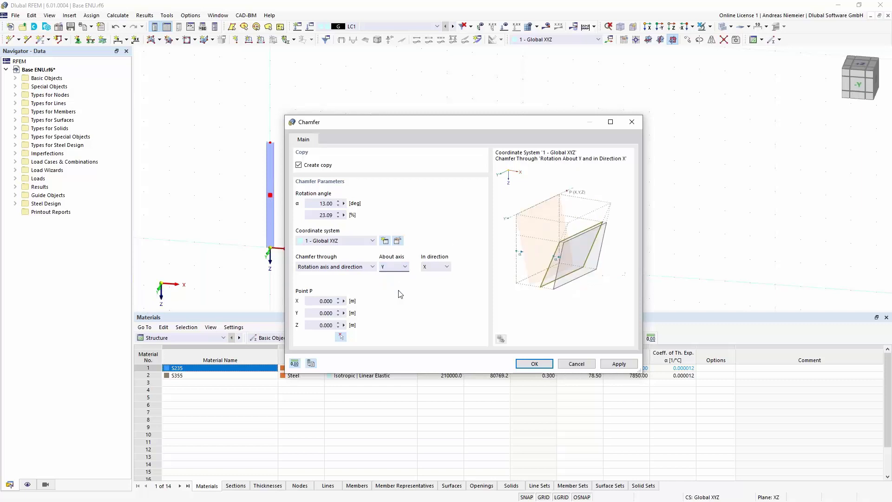
{"action": "left_click", "coordinate": [445, 267]}
{"action": "left_click", "coordinate": [436, 288]}
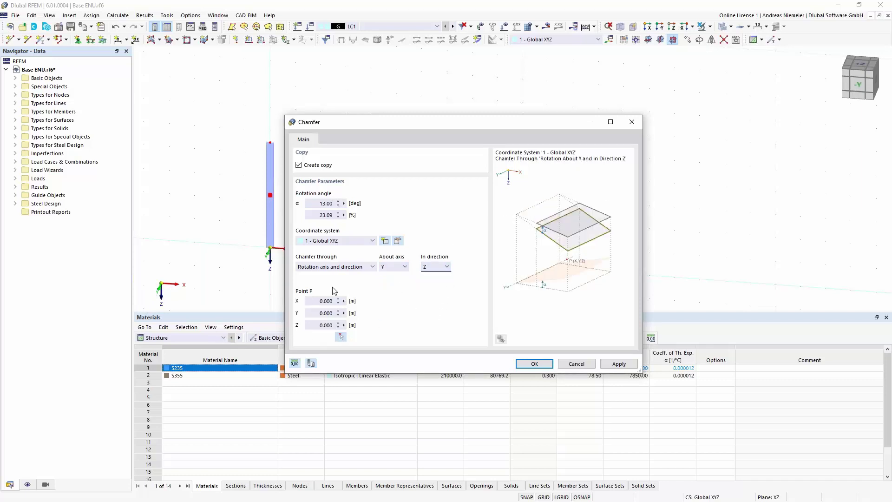
- Use the first column's top node as the chamfer's rotation axis point and apply the chamfer
{"action": "left_click", "coordinate": [341, 336]}
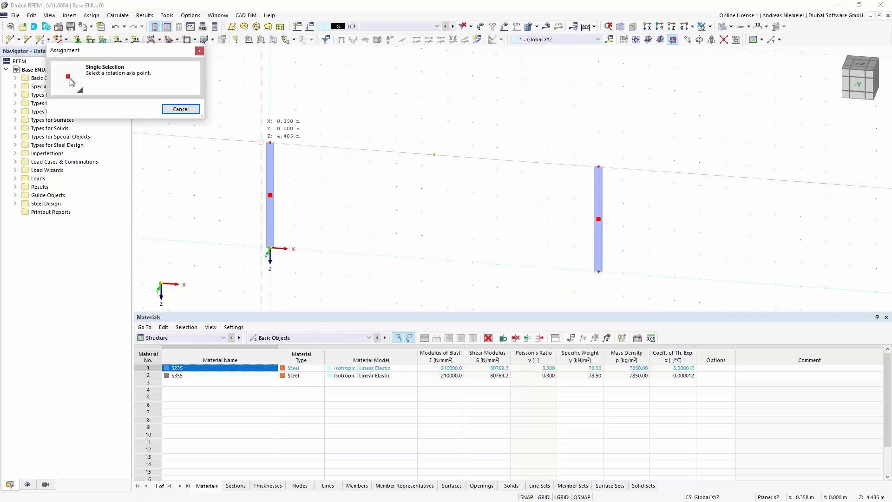
{"action": "left_click", "coordinate": [270, 143]}
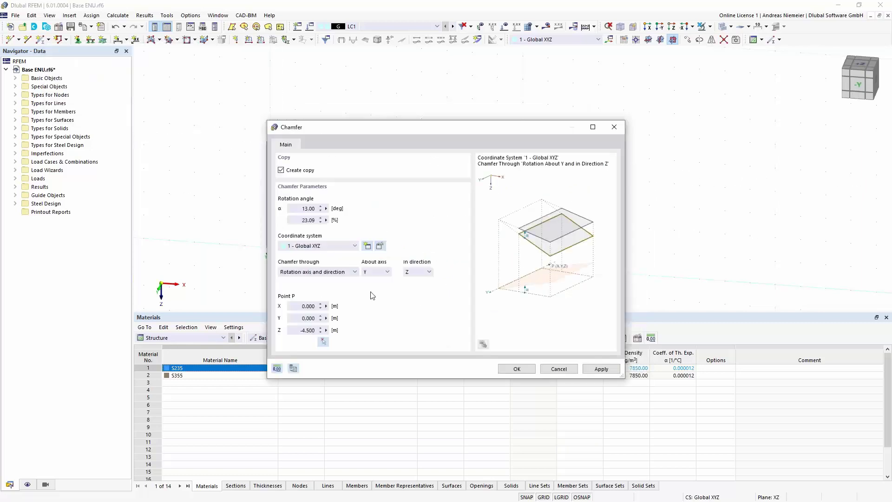
{"action": "left_click", "coordinate": [511, 371]}
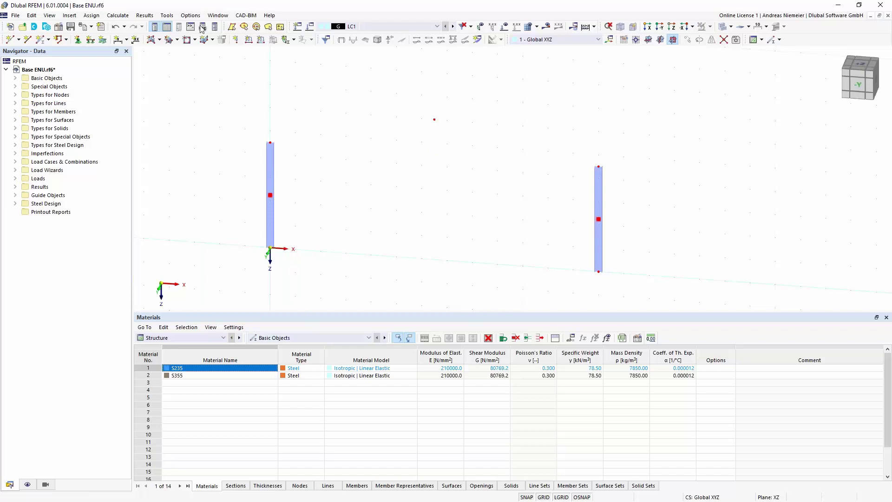
- Start a new single beam member and open its section settings
{"action": "left_click", "coordinate": [40, 39]}
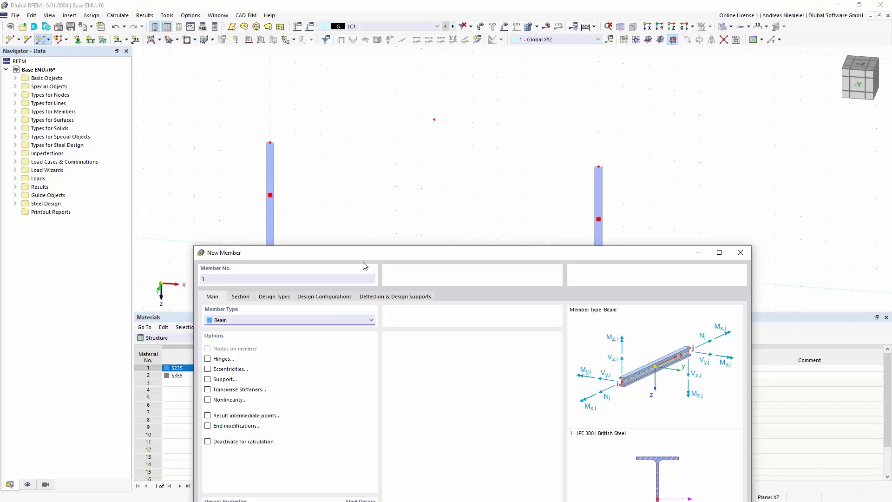
{"action": "left_click_drag", "start_coordinate": [381, 253], "coordinate": [490, 167]}
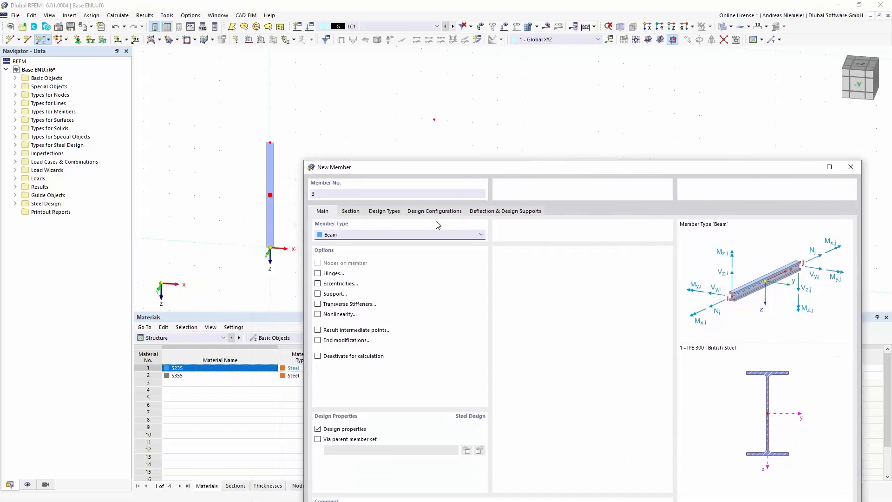
{"action": "left_click", "coordinate": [351, 211]}
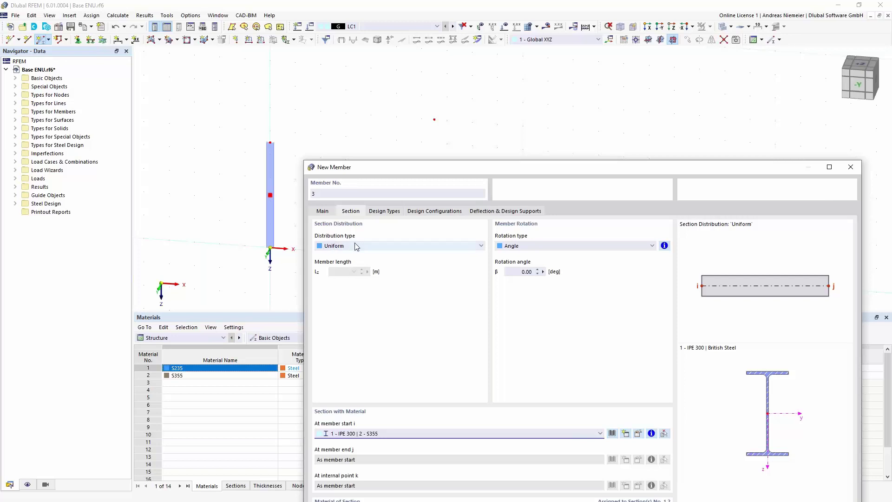
- Preview the member's section distribution types one after another, from Linear to Offset at start of member
{"action": "left_click", "coordinate": [371, 246]}
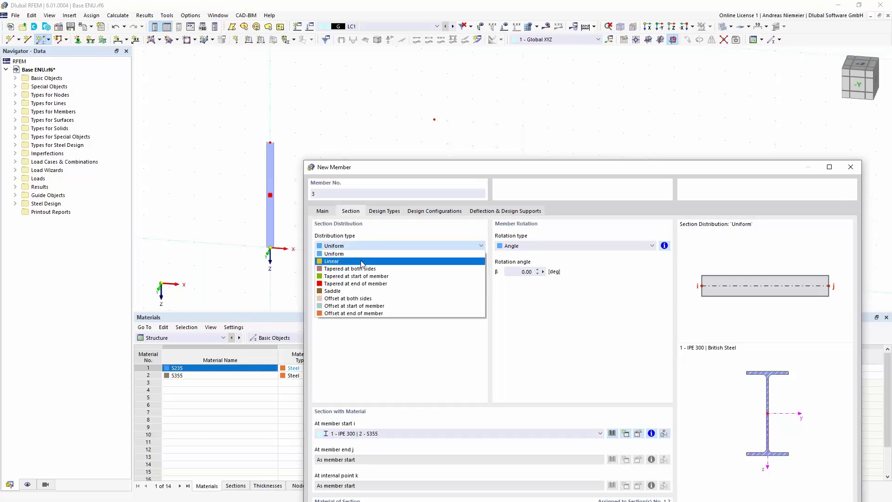
{"action": "left_click", "coordinate": [363, 262]}
{"action": "key", "text": "Down"}
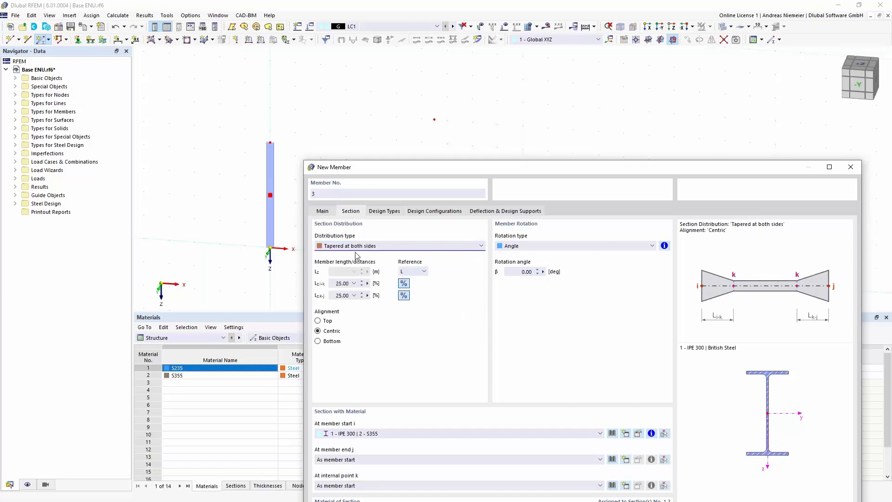
{"action": "key", "text": "Down"}
{"action": "key", "text": "Down"}
{"action": "key", "text": "Down"}
{"action": "key", "text": "Down"}
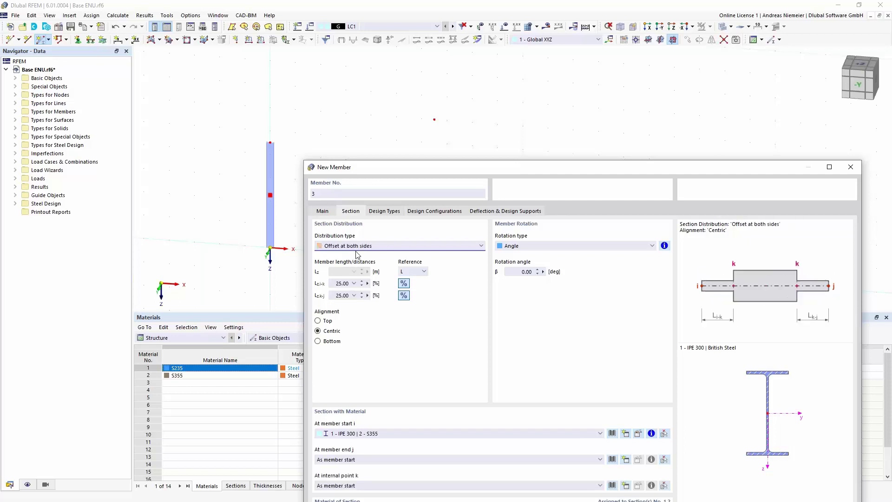
{"action": "key", "text": "Down"}
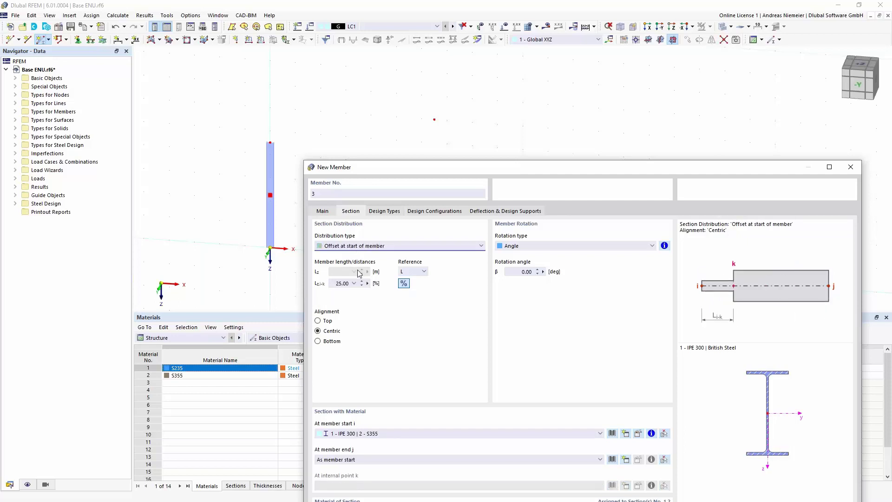
- Set the section distribution to Tapered at start of member with Top alignment
{"action": "left_click", "coordinate": [413, 245]}
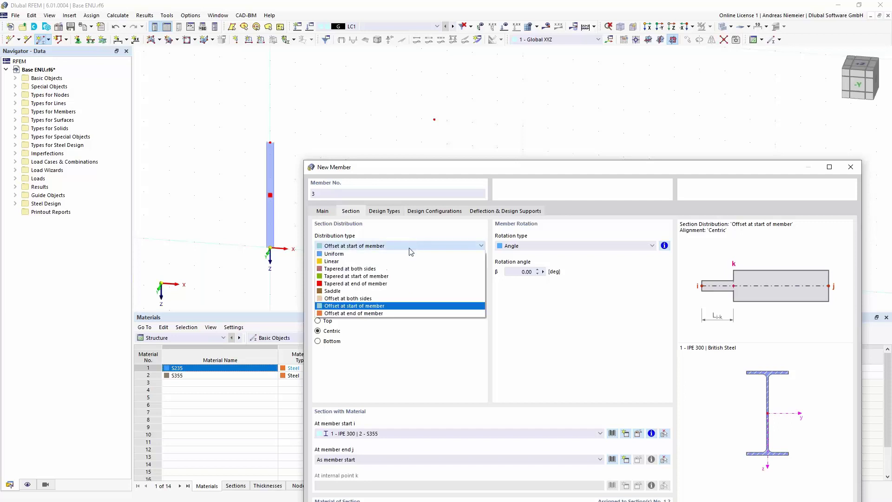
{"action": "left_click", "coordinate": [403, 277]}
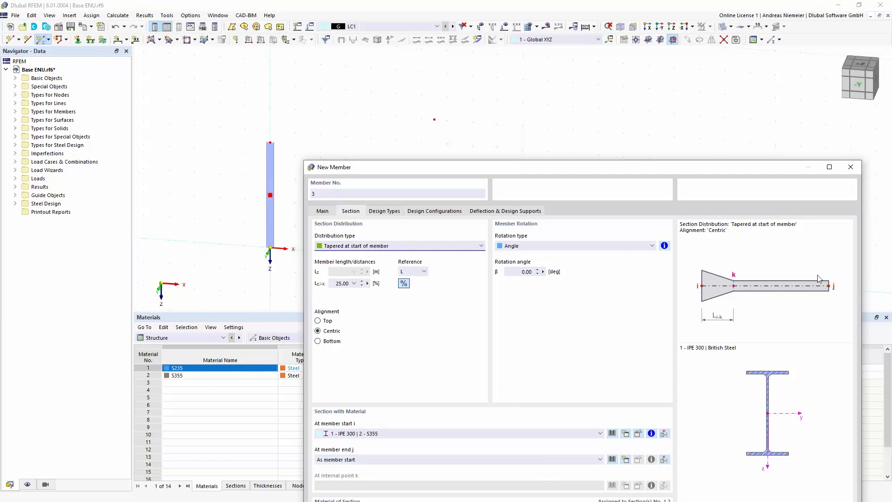
{"action": "left_click", "coordinate": [318, 321]}
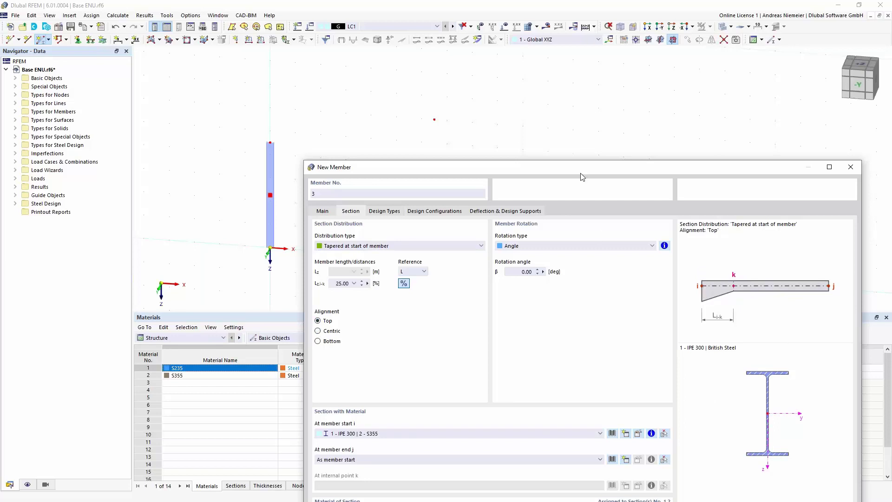
- Choose section I 220/110/6/10/0/0/H in S355 at the member start and open its parametric thin-walled dimensions
{"action": "left_click_drag", "start_coordinate": [581, 168], "coordinate": [505, 65]}
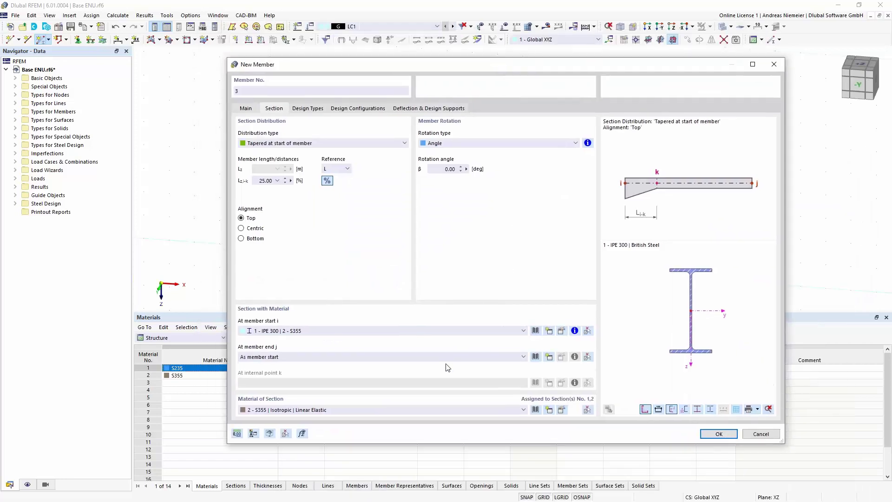
{"action": "left_click", "coordinate": [333, 330]}
{"action": "left_click", "coordinate": [318, 347]}
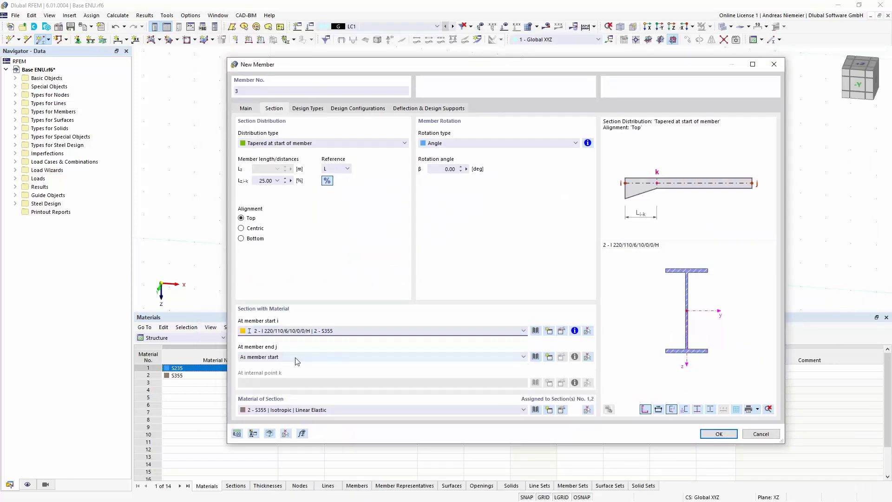
{"action": "left_click", "coordinate": [587, 398]}
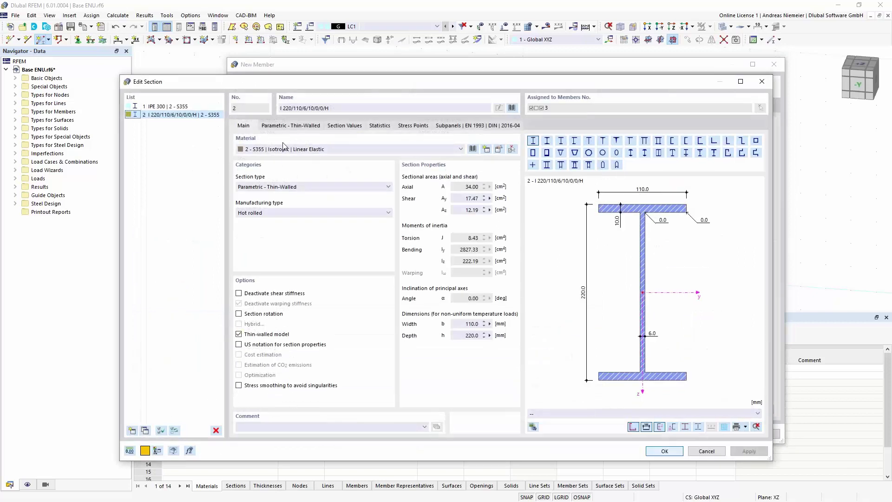
{"action": "left_click", "coordinate": [291, 125]}
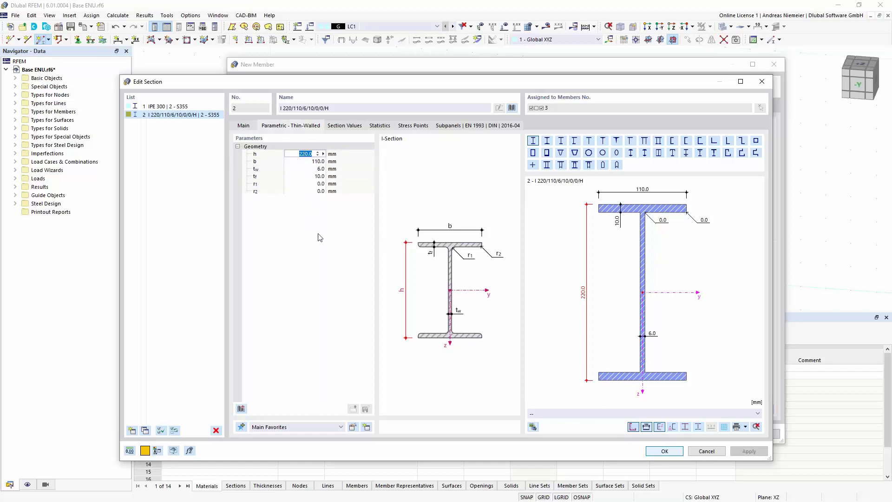
- Duplicate the I 220/110/6/10/0/0/H section and set the copy's height h to 600 mm
{"action": "left_click", "coordinate": [145, 431]}
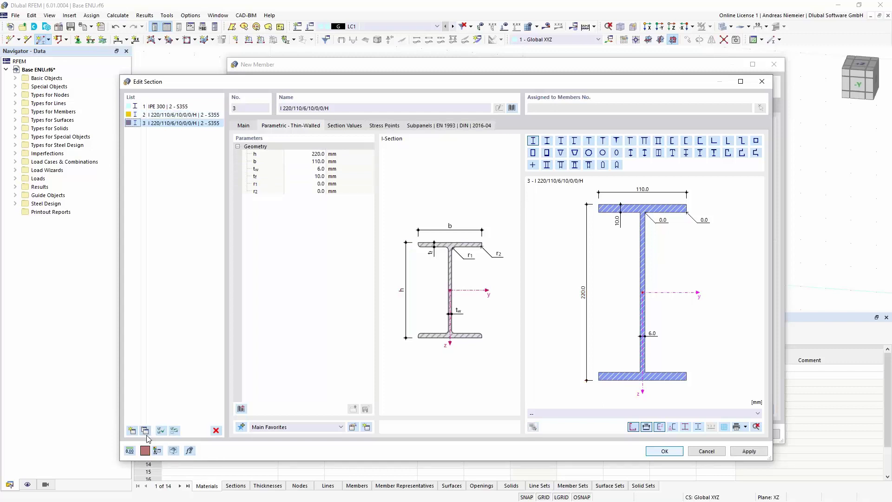
{"action": "left_click", "coordinate": [309, 154]}
{"action": "type", "text": "60"}
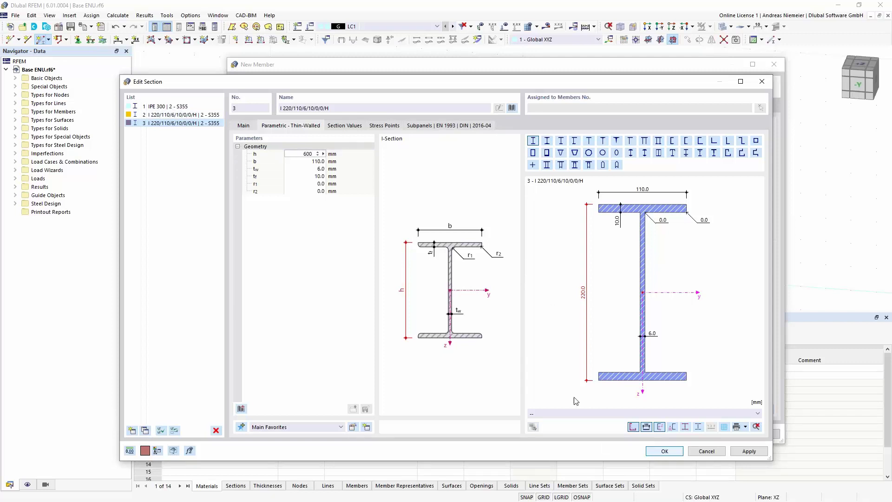
{"action": "left_click", "coordinate": [664, 451]}
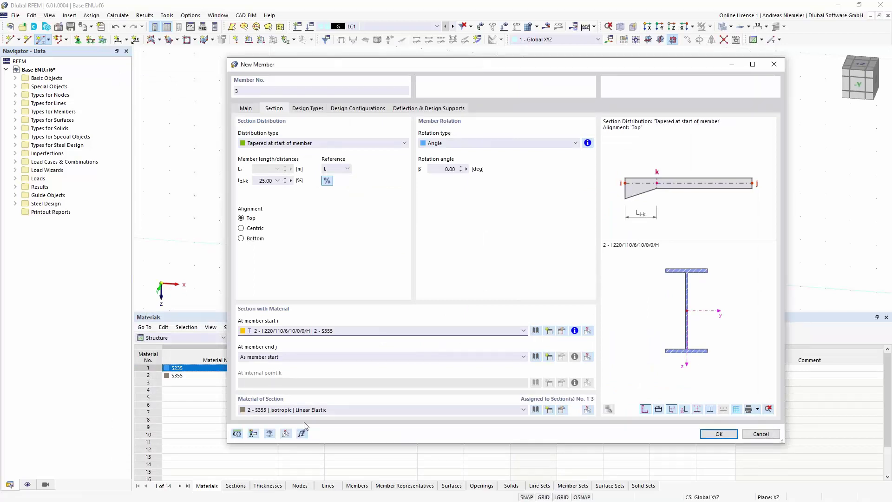
- Assign section I 600/110/6/10/0/0/H at the member start and I 220/110/6/10/0/0/H at the member end
{"action": "left_click", "coordinate": [281, 331]}
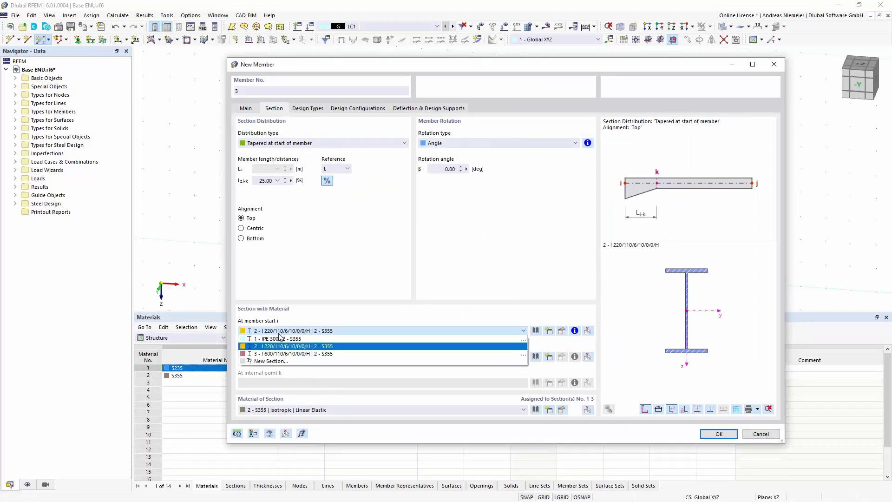
{"action": "left_click", "coordinate": [279, 354]}
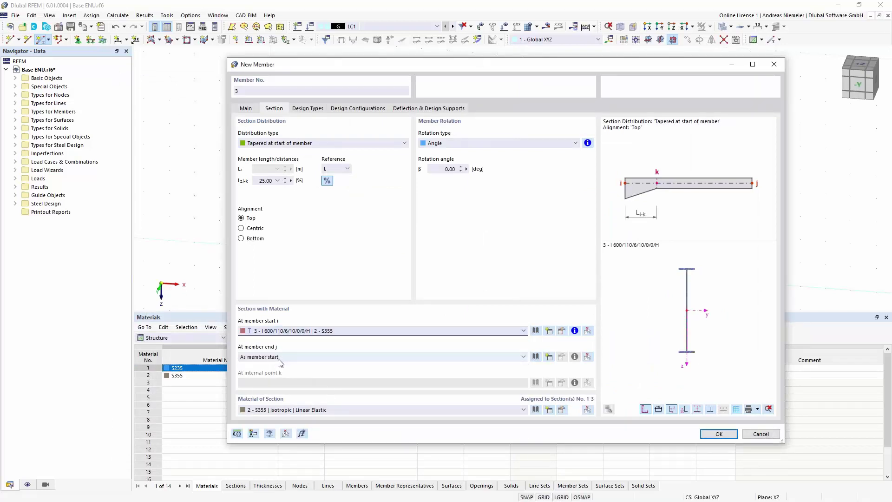
{"action": "left_click", "coordinate": [282, 357]}
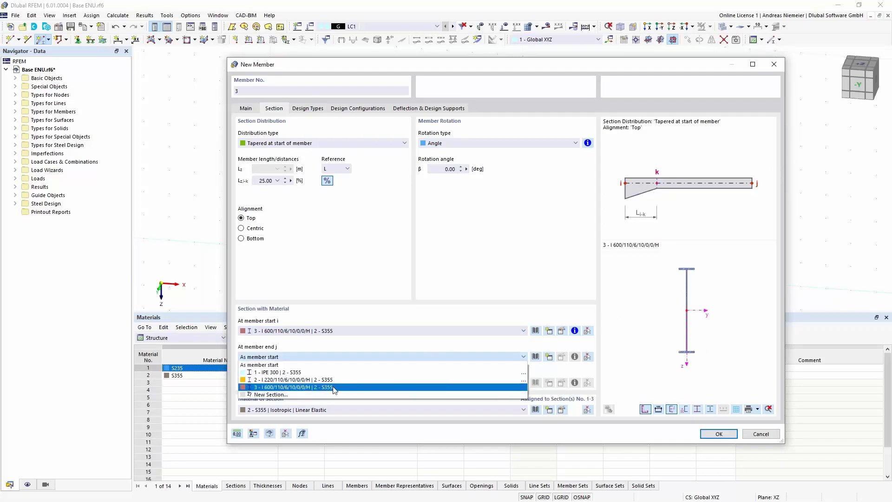
{"action": "left_click", "coordinate": [293, 380]}
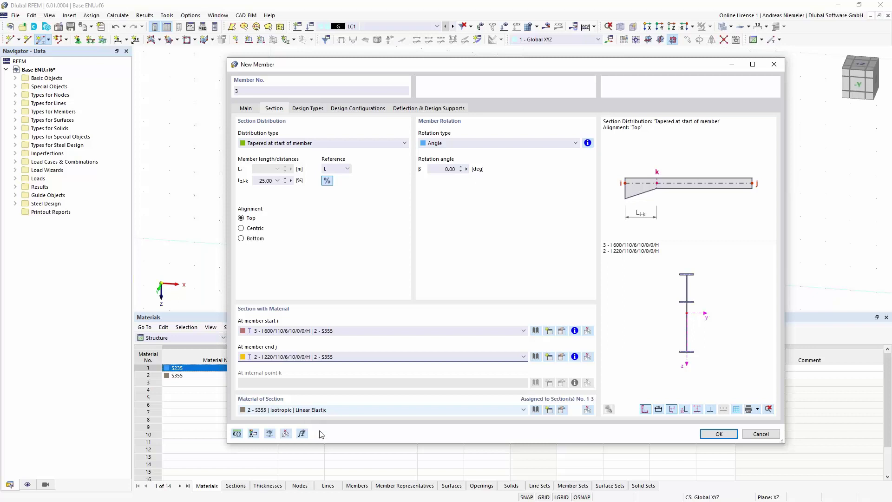
- Place the tapered beam from the first column's top node to the raised ridge node at X 6.500 m, Z -6.001 m
{"action": "left_click", "coordinate": [718, 435]}
{"action": "left_click", "coordinate": [270, 143]}
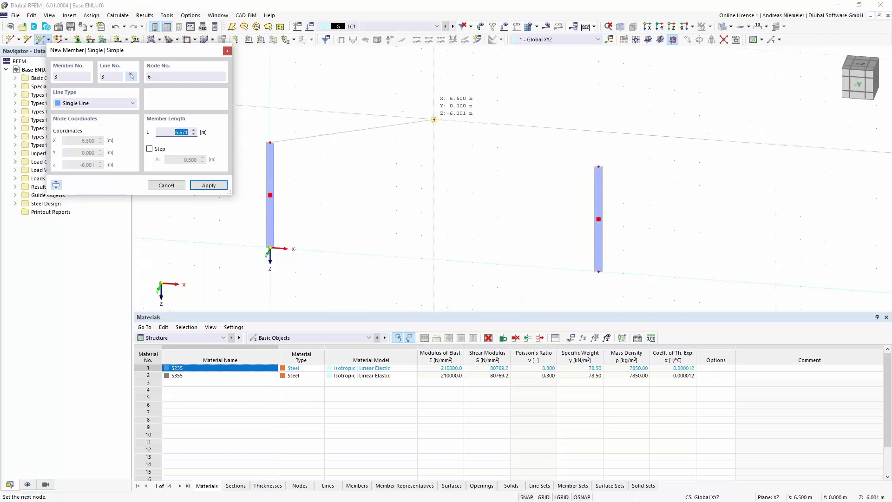
{"action": "left_click", "coordinate": [434, 120]}
{"action": "key", "text": "Escape"}
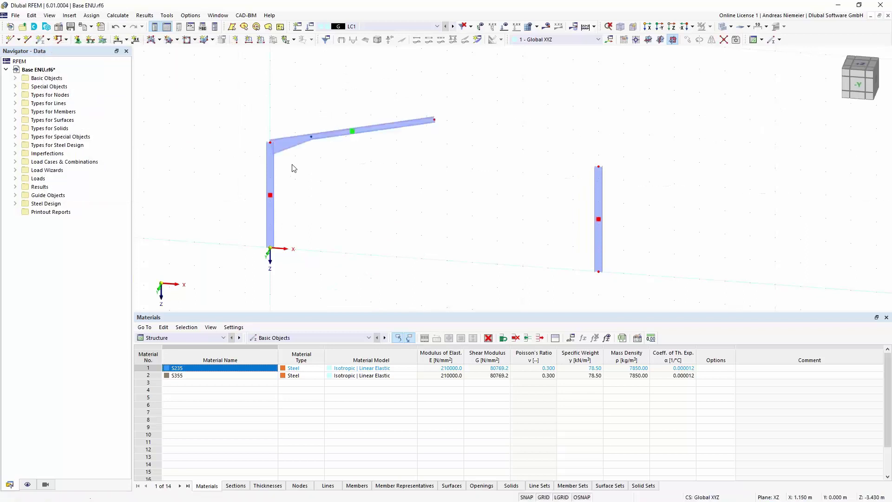
- Expand the basic objects in the navigator to list the model's nodes
{"action": "left_click", "coordinate": [16, 78]}
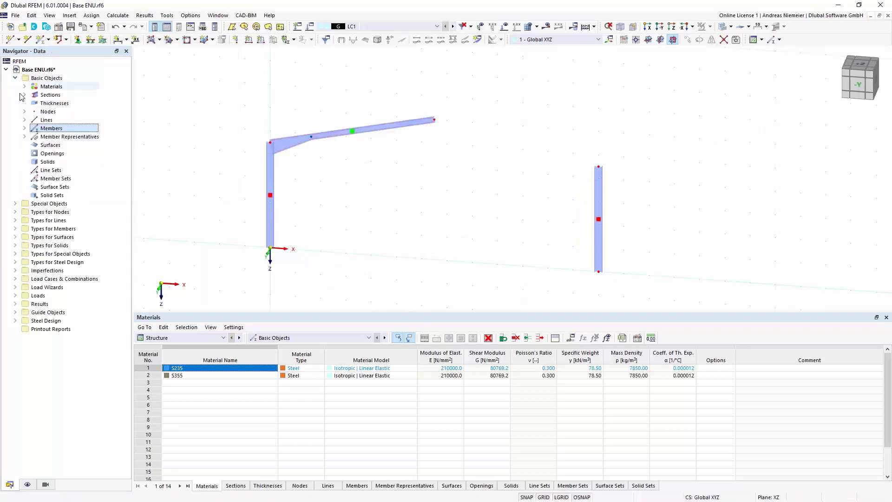
{"action": "left_click", "coordinate": [24, 111]}
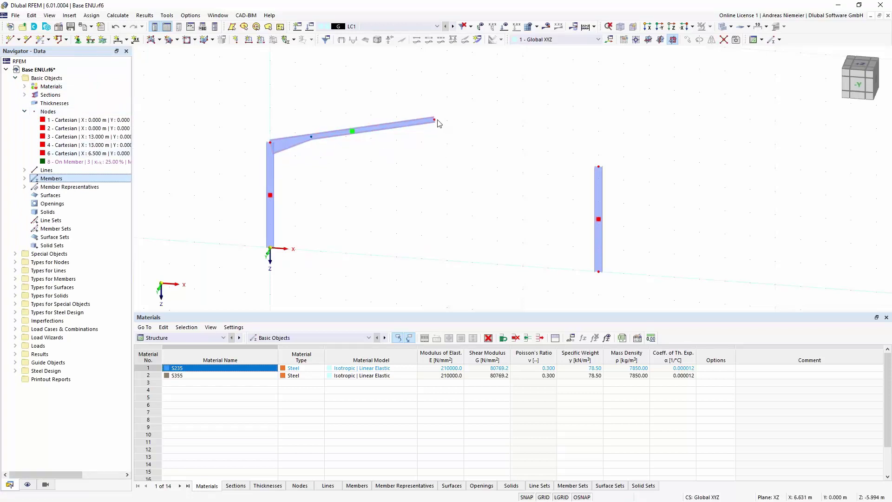
- Try moving the ridge node freely to about X 5.417 m, and undo the move
{"action": "left_click_drag", "start_coordinate": [436, 123], "coordinate": [369, 114]}
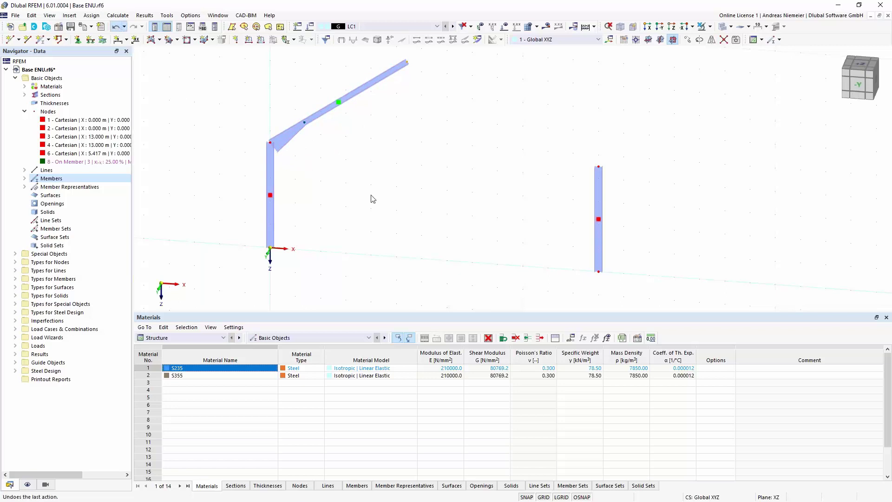
{"action": "middle_click_drag", "start_coordinate": [371, 199], "coordinate": [333, 194]}
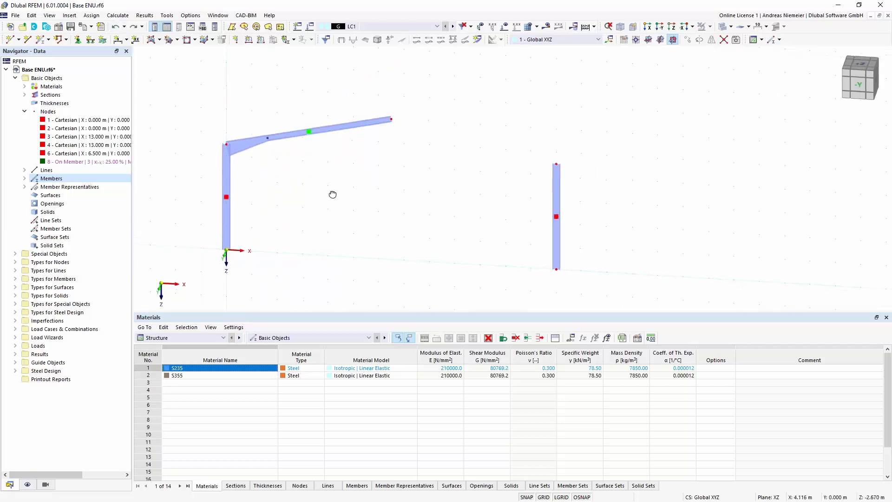
- Mirror the tapered rafter as a copy about a YZ plane through the ridge node to form the second rafter
{"action": "scroll", "coordinate": [333, 194], "scroll_direction": "down", "scroll_amount": 1}
{"action": "left_click", "coordinate": [346, 145]}
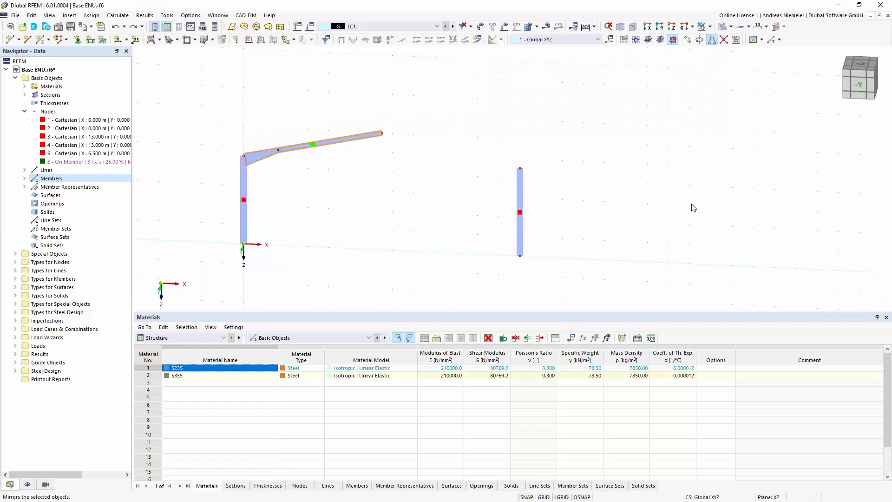
{"action": "left_click", "coordinate": [317, 177]}
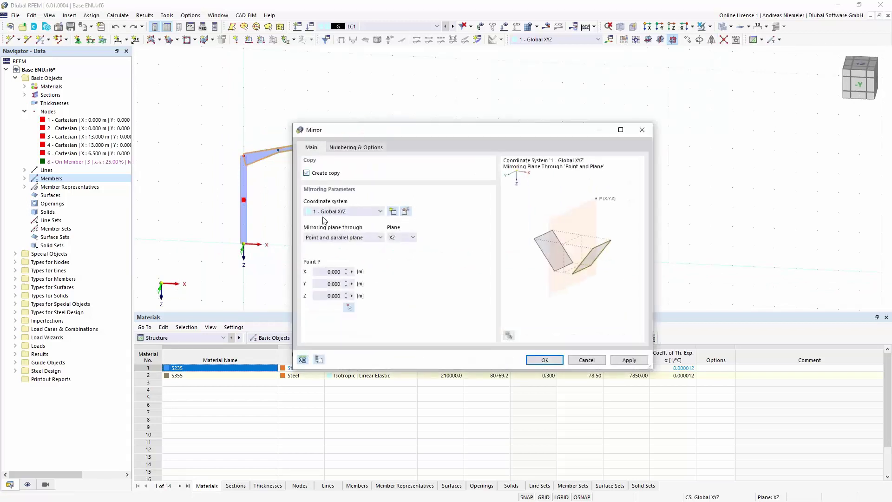
{"action": "left_click", "coordinate": [403, 238]}
{"action": "left_click", "coordinate": [402, 254]}
{"action": "left_click", "coordinate": [349, 307]}
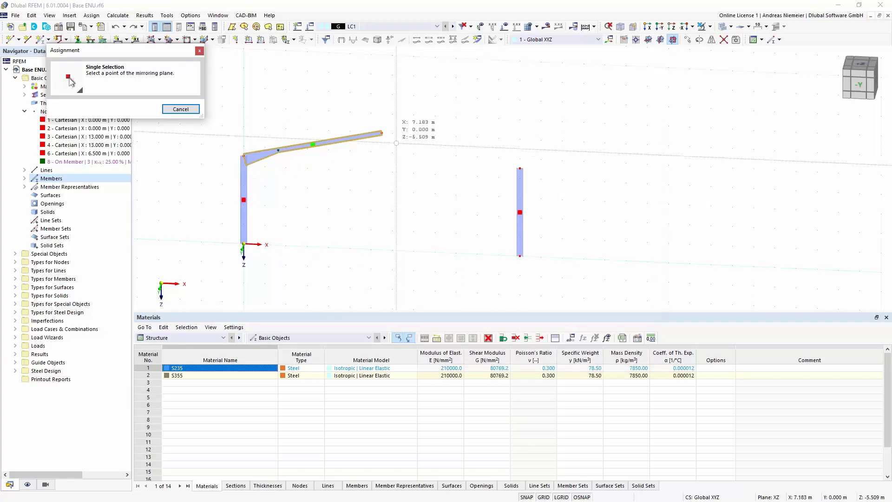
{"action": "left_click", "coordinate": [520, 169]}
{"action": "left_click", "coordinate": [509, 363]}
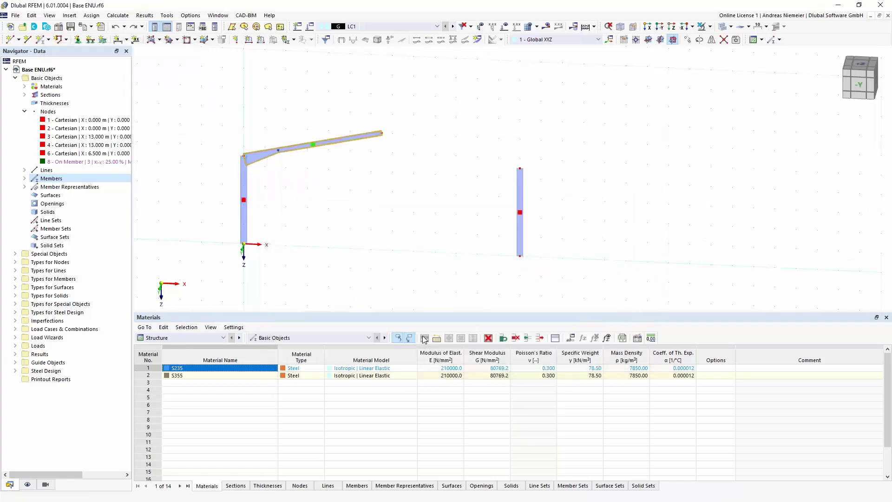
- Add 2 intermediate nodes to each of the two rafters as On Member nodes without dividing the members
{"action": "middle_click_drag", "start_coordinate": [372, 250], "coordinate": [342, 299]}
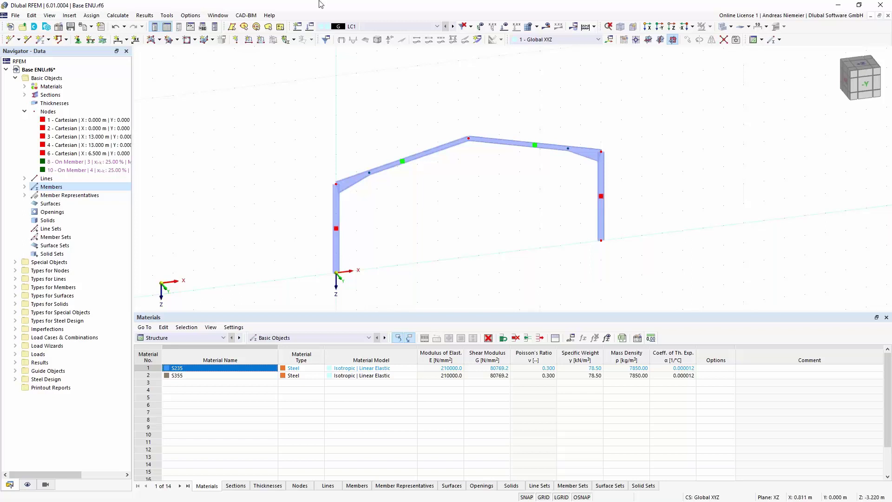
{"action": "left_click_drag", "start_coordinate": [502, 206], "coordinate": [462, 122]}
{"action": "right_click", "coordinate": [452, 145]}
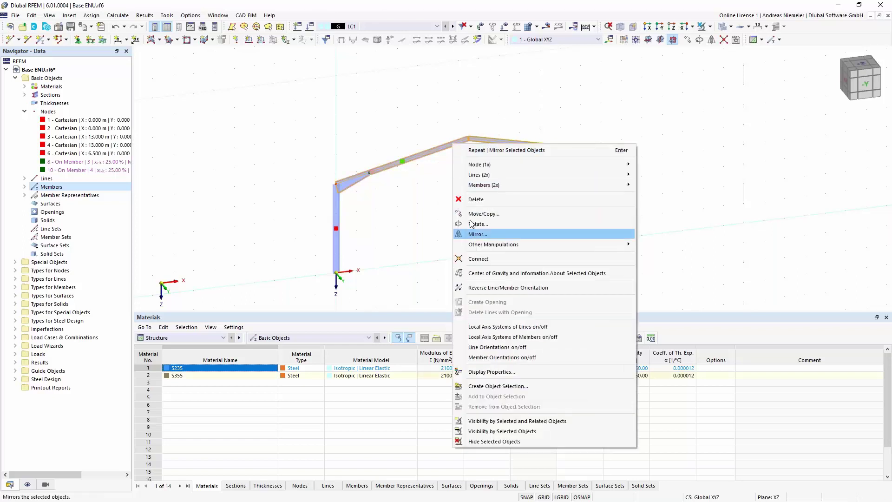
{"action": "mouse_move", "coordinate": [508, 186]}
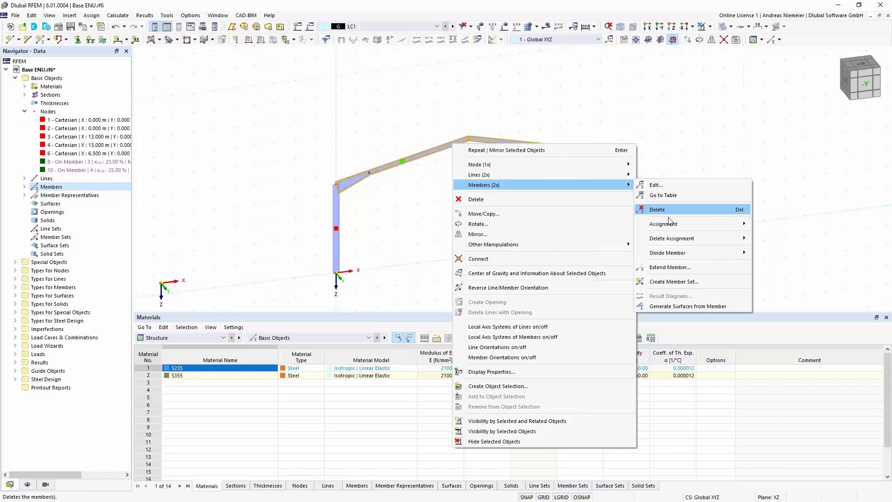
{"action": "mouse_move", "coordinate": [685, 254]}
{"action": "left_click", "coordinate": [778, 264]}
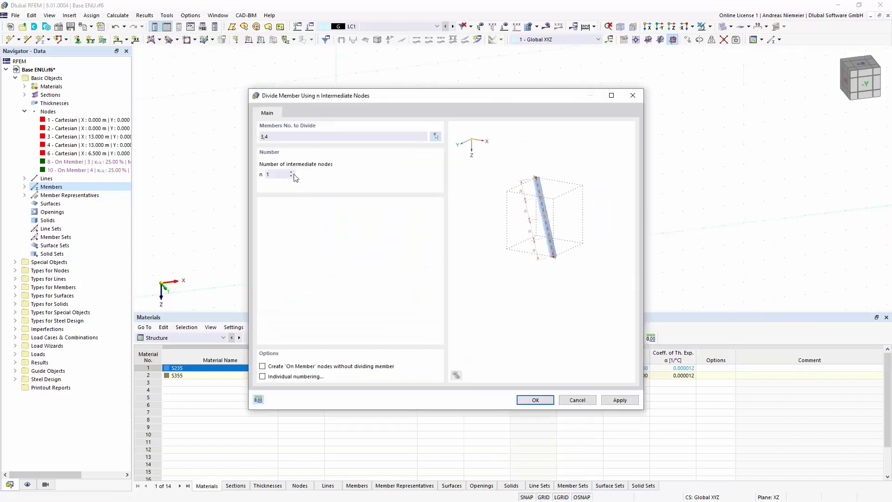
{"action": "left_click", "coordinate": [291, 172]}
{"action": "left_click", "coordinate": [337, 370]}
{"action": "left_click", "coordinate": [551, 405]}
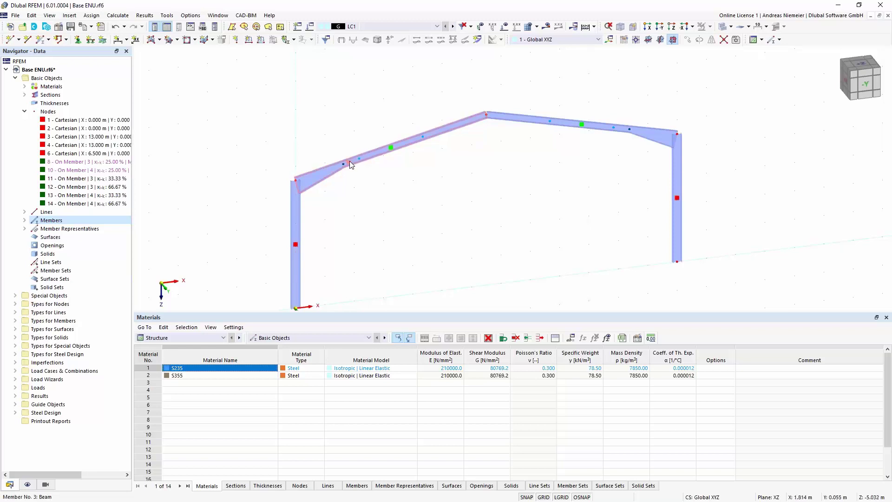
- Add 1 intermediate node to each of the two columns as an On Member node without dividing the members
{"action": "left_click", "coordinate": [367, 155]}
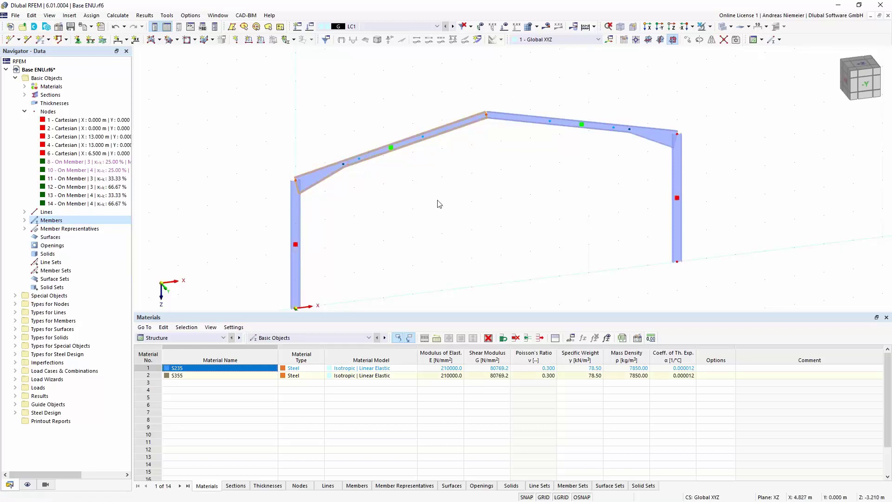
{"action": "scroll", "coordinate": [438, 203], "scroll_direction": "down", "scroll_amount": 1}
{"action": "middle_click_drag", "start_coordinate": [452, 255], "coordinate": [457, 224]}
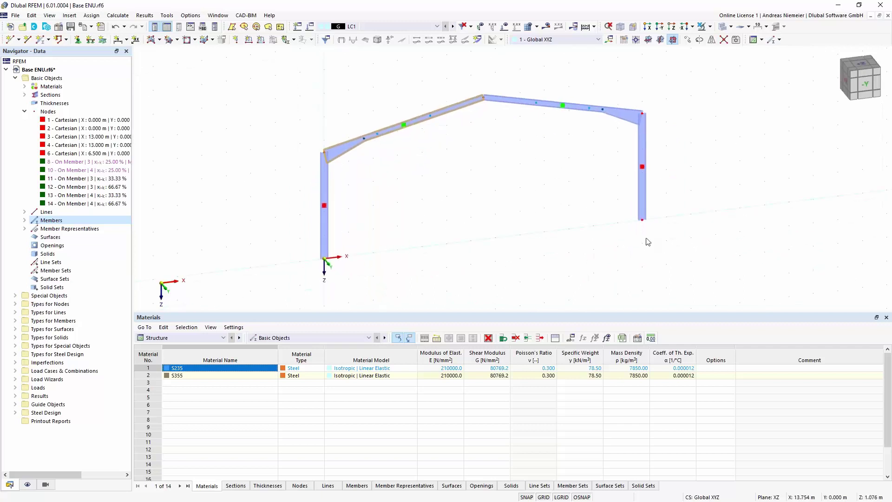
{"action": "left_click", "coordinate": [708, 183]}
{"action": "left_click", "coordinate": [324, 187]}
{"action": "right_click", "coordinate": [325, 186]}
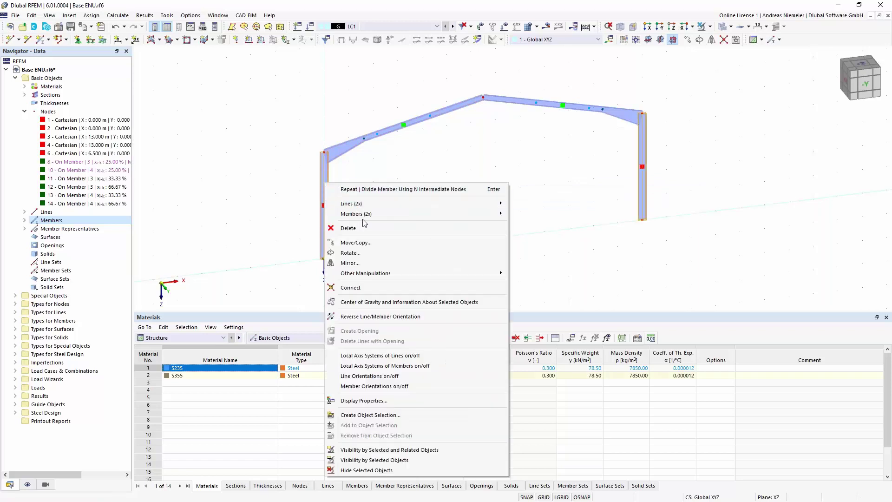
{"action": "mouse_move", "coordinate": [365, 214]}
{"action": "mouse_move", "coordinate": [575, 281]}
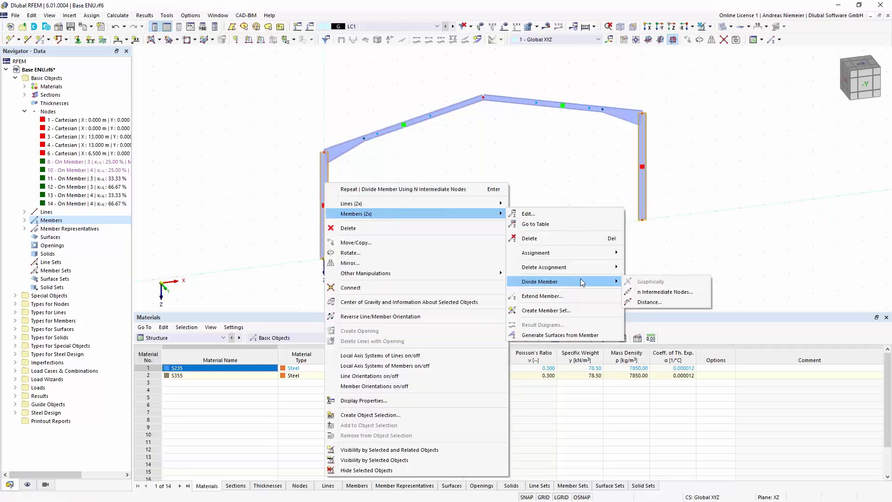
{"action": "left_click", "coordinate": [676, 293]}
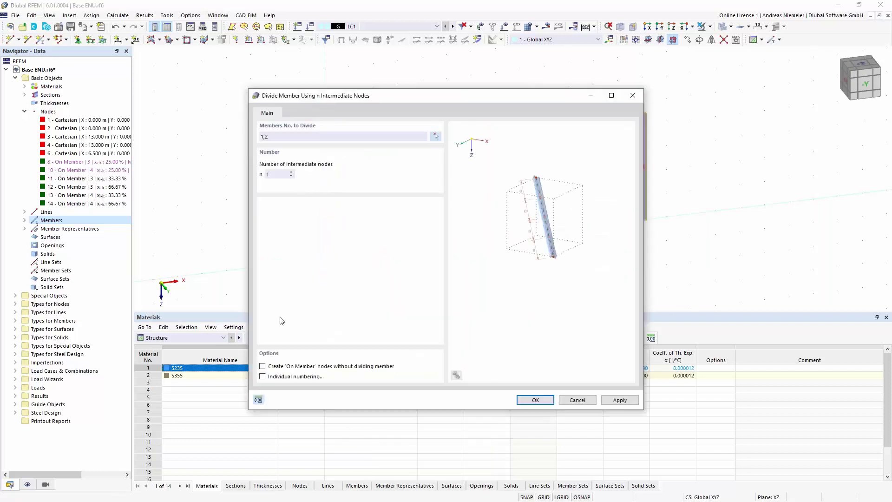
{"action": "left_click", "coordinate": [266, 367]}
{"action": "key", "text": "Return"}
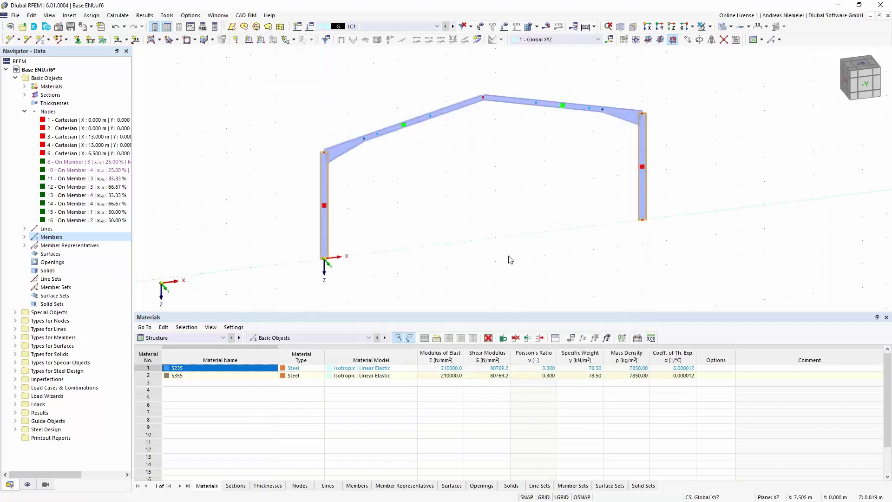
- Close the tables and turn off the work plane grid
{"action": "scroll", "coordinate": [516, 258], "scroll_direction": "down", "scroll_amount": 2}
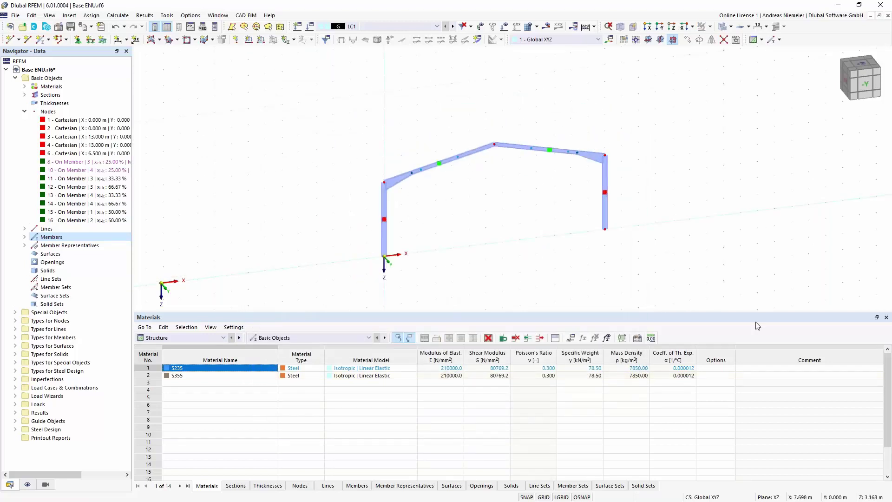
{"action": "left_click", "coordinate": [886, 317]}
{"action": "scroll", "coordinate": [494, 305], "scroll_direction": "up", "scroll_amount": 2}
{"action": "left_click", "coordinate": [544, 498]}
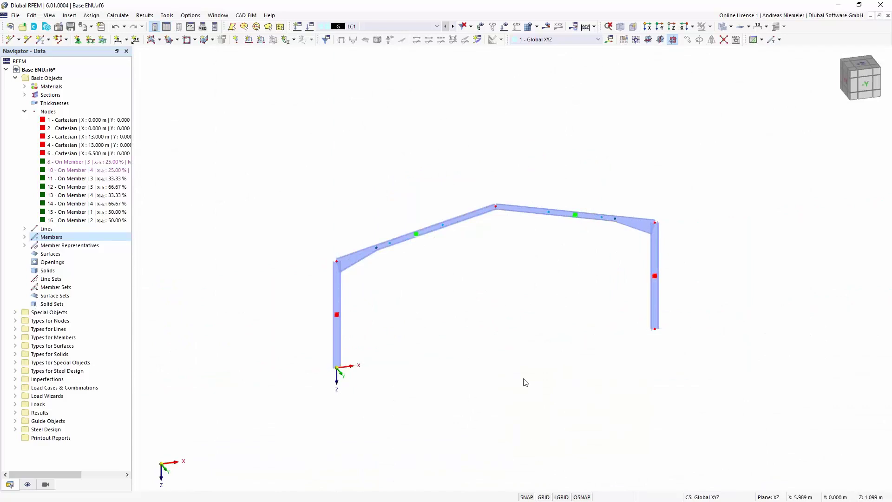
- Set up a copy of the entire frame with a displacement vector of X 0 m and Y -5 m
{"action": "left_click_drag", "start_coordinate": [258, 173], "coordinate": [727, 393]}
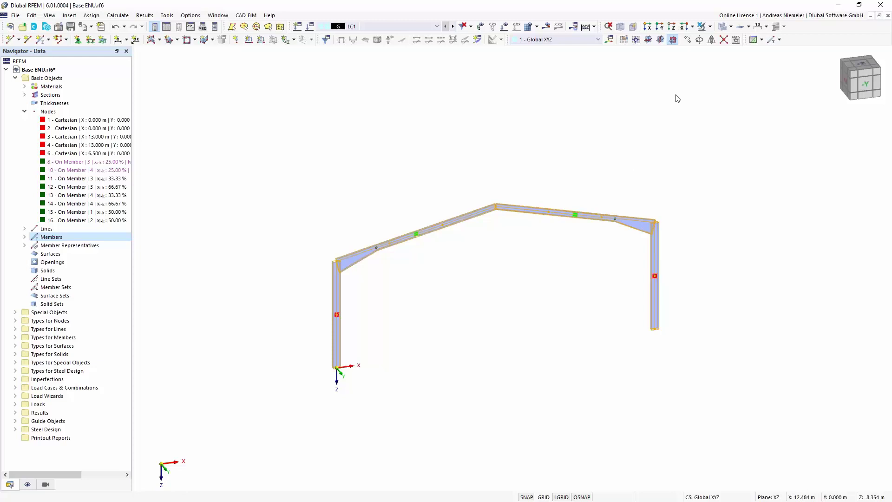
{"action": "left_click", "coordinate": [687, 40]}
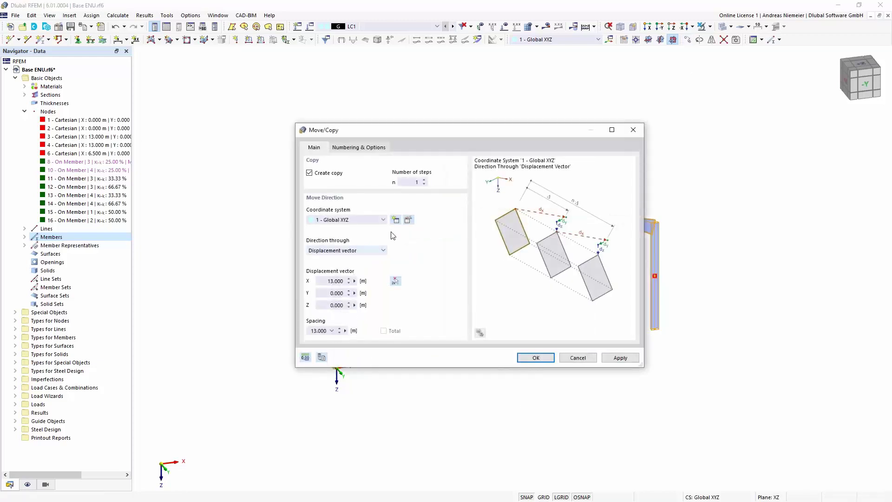
{"action": "double_click", "coordinate": [409, 183]}
{"action": "double_click", "coordinate": [321, 281]}
{"action": "type", "text": "0"}
{"action": "double_click", "coordinate": [323, 293]}
{"action": "type", "text": "-5"}
- Enable step links that connect the copied nodes with members, and start a new template member of type Truss
{"action": "left_click", "coordinate": [345, 148]}
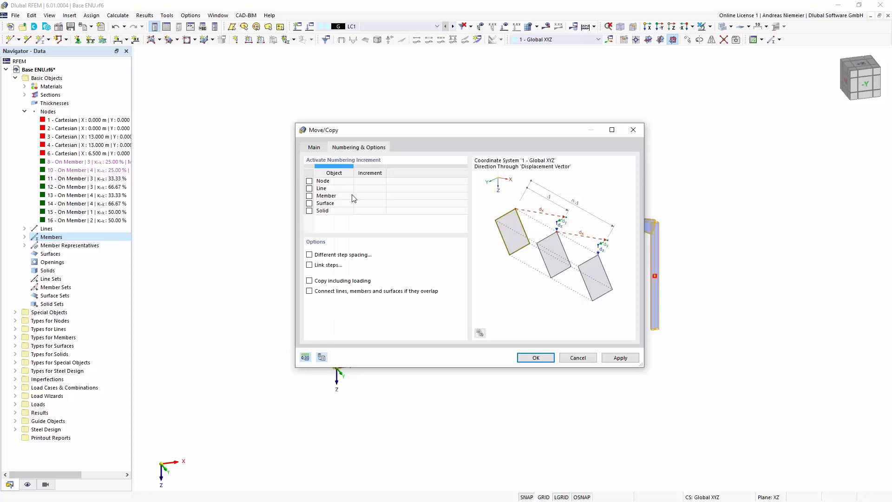
{"action": "left_click", "coordinate": [310, 266]}
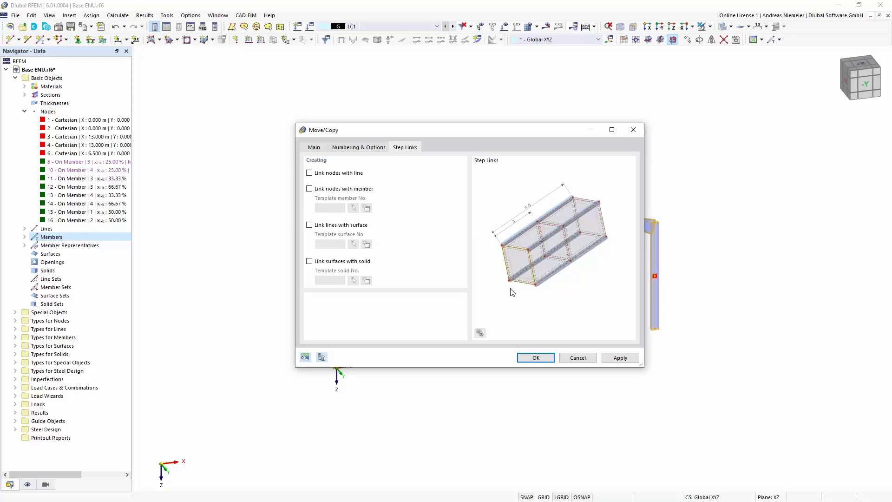
{"action": "left_click", "coordinate": [310, 189]}
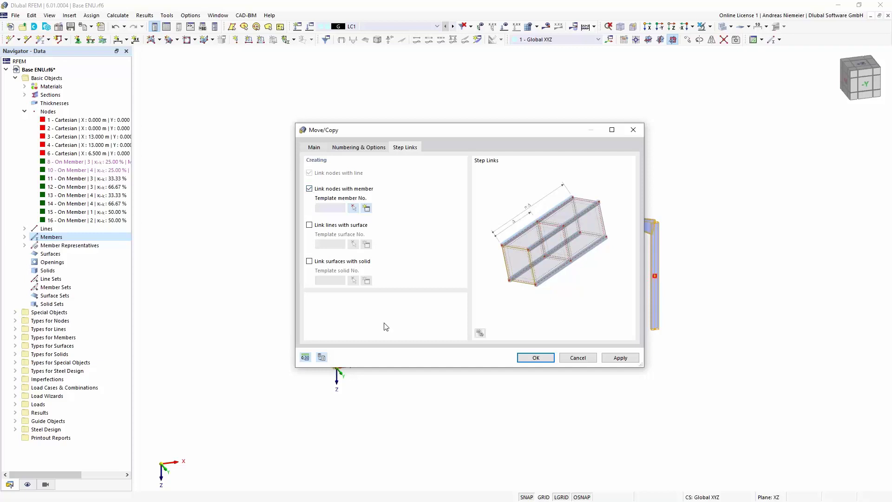
{"action": "left_click", "coordinate": [366, 209]}
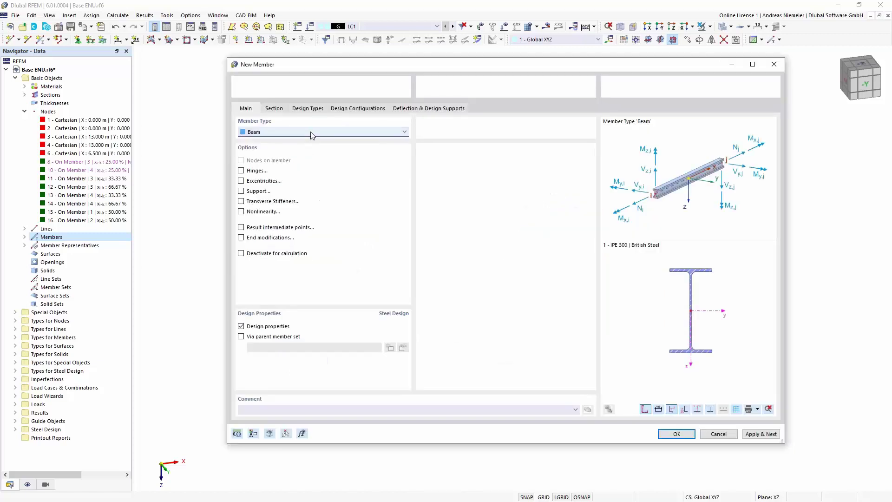
{"action": "left_click", "coordinate": [310, 133]}
{"action": "left_click", "coordinate": [305, 157]}
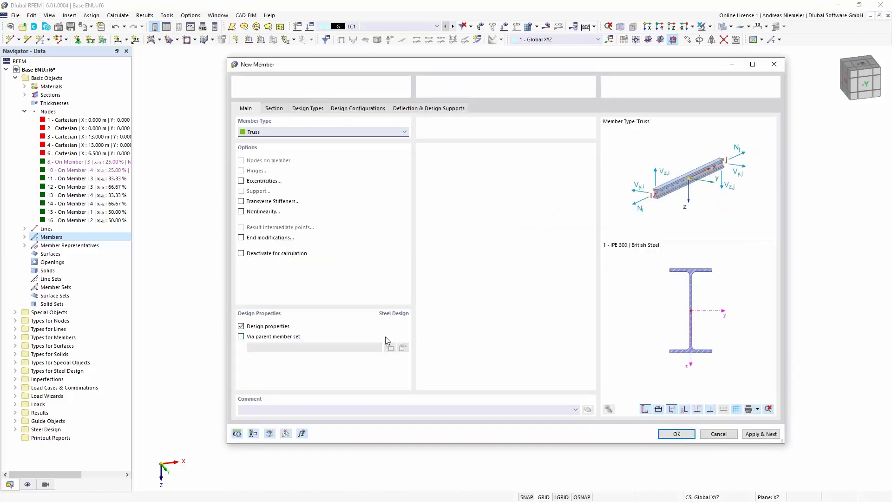
- Create a new section for the truss template member: circular hollow section CHC 168.3x8.0 (EN 10219-2:1997, Continental Steel) in material S355
{"action": "left_click", "coordinate": [274, 107]}
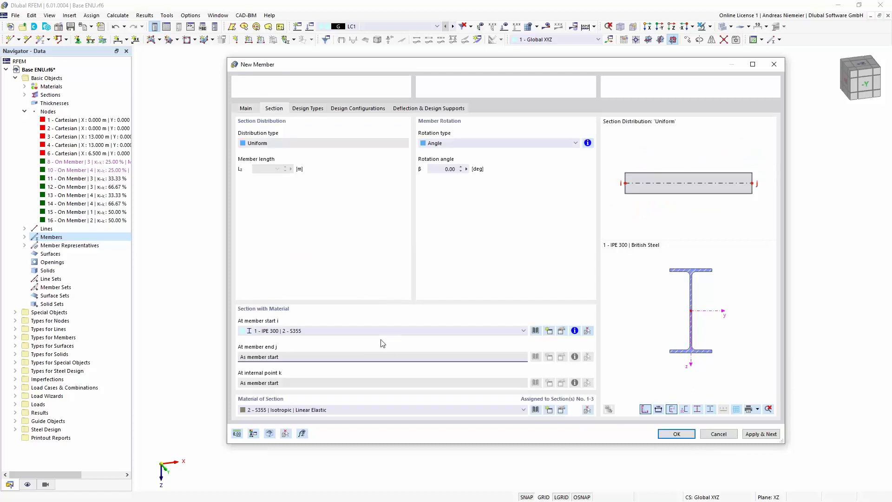
{"action": "left_click", "coordinate": [380, 327]}
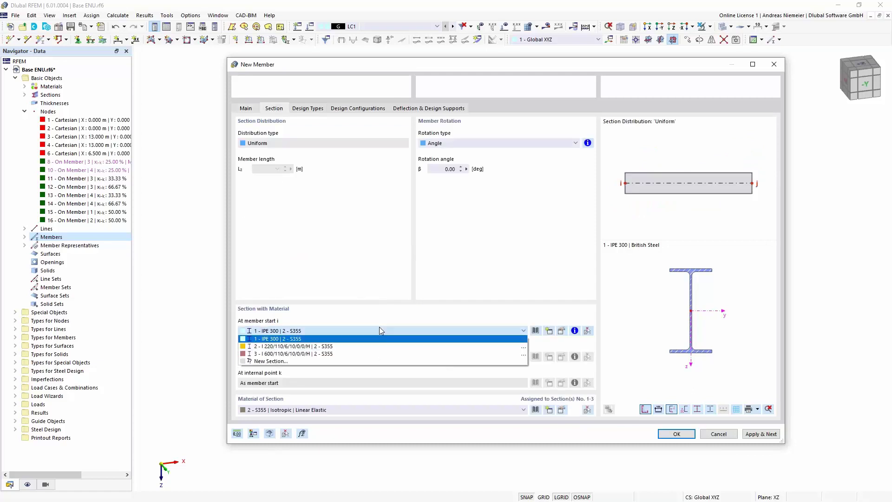
{"action": "left_click", "coordinate": [374, 362]}
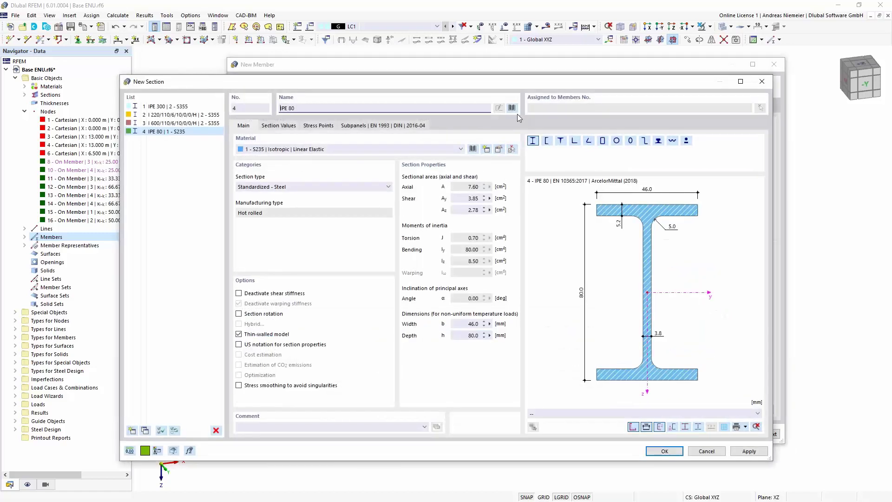
{"action": "left_click", "coordinate": [511, 108]}
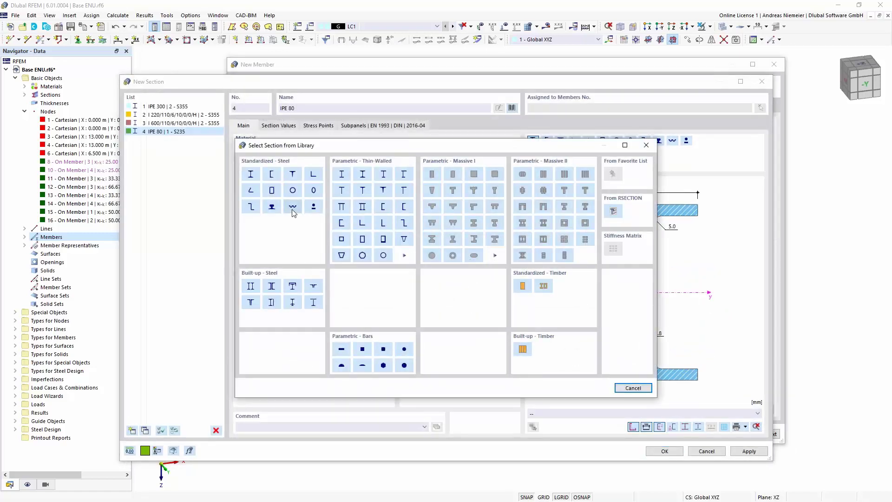
{"action": "left_click", "coordinate": [293, 190]}
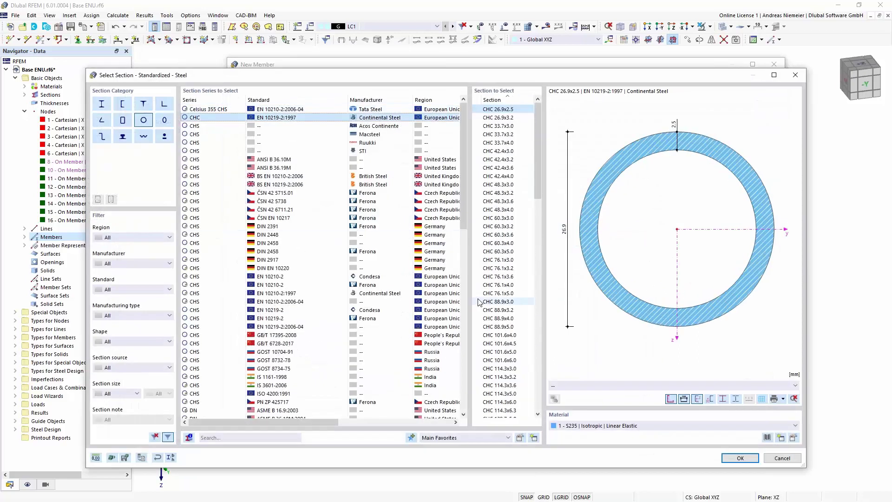
{"action": "scroll", "coordinate": [504, 260], "scroll_direction": "down", "scroll_amount": 6}
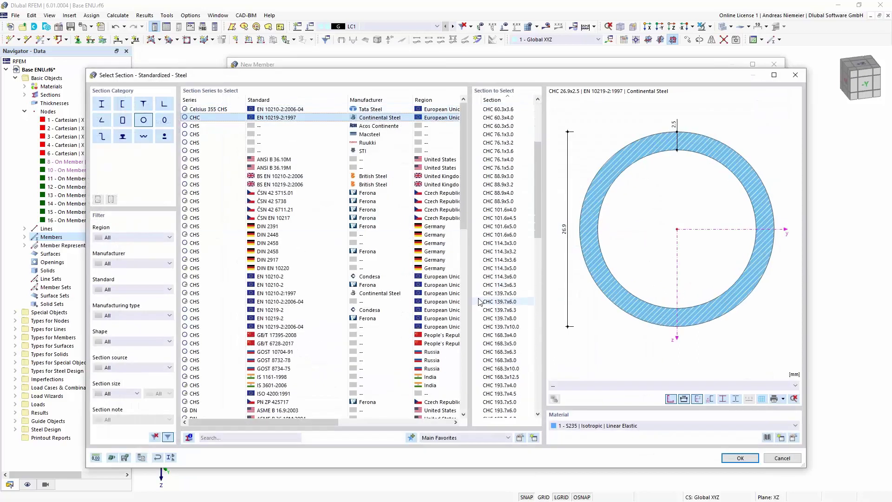
{"action": "left_click", "coordinate": [500, 361]}
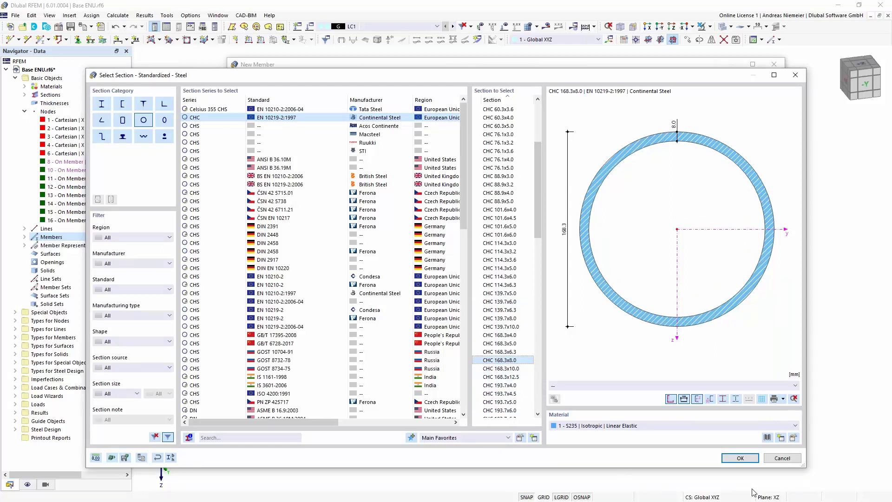
{"action": "left_click", "coordinate": [695, 426]}
{"action": "left_click", "coordinate": [578, 442]}
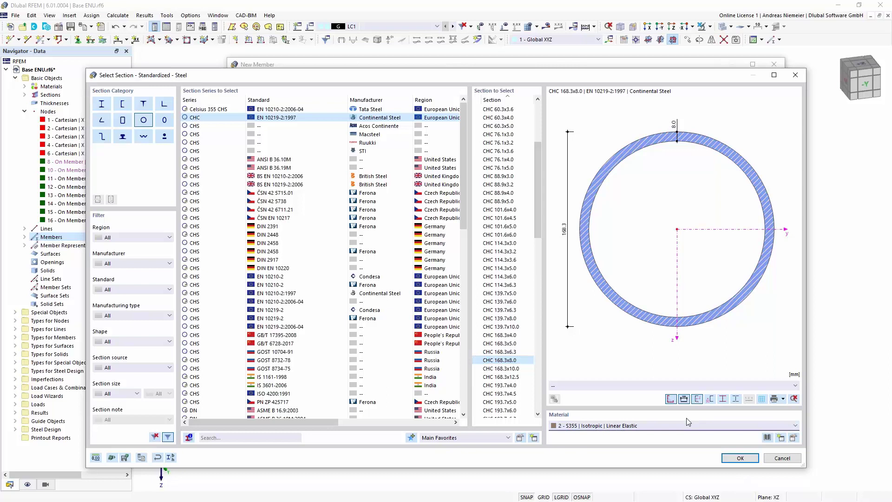
{"action": "left_click", "coordinate": [739, 458]}
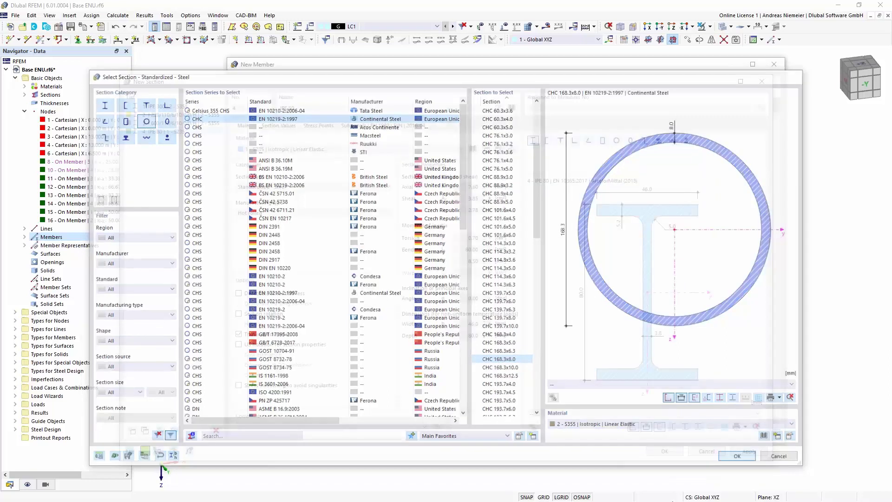
- Apply the frame copy so the copied frames are linked by CHC 168.3x8.0 truss members, and inspect the hall from another angle
{"action": "left_click", "coordinate": [671, 452]}
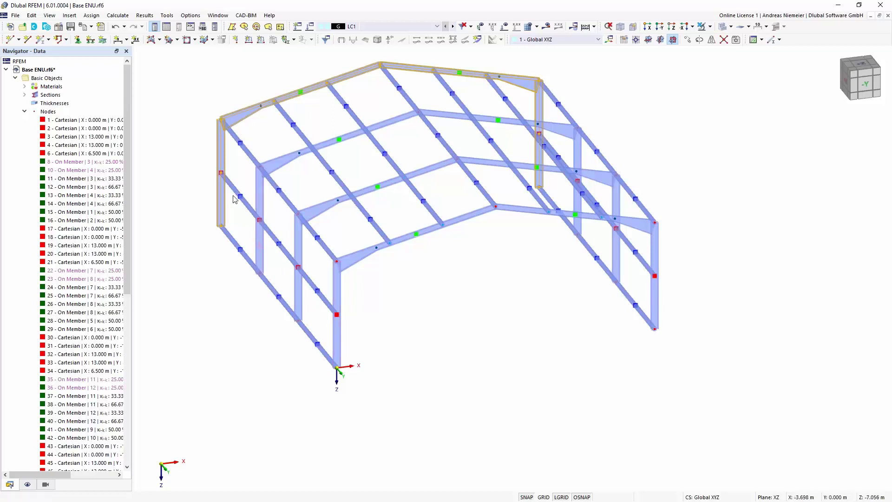
{"action": "middle_click_drag", "start_coordinate": [251, 378], "coordinate": [286, 377], "text": "ctrl"}
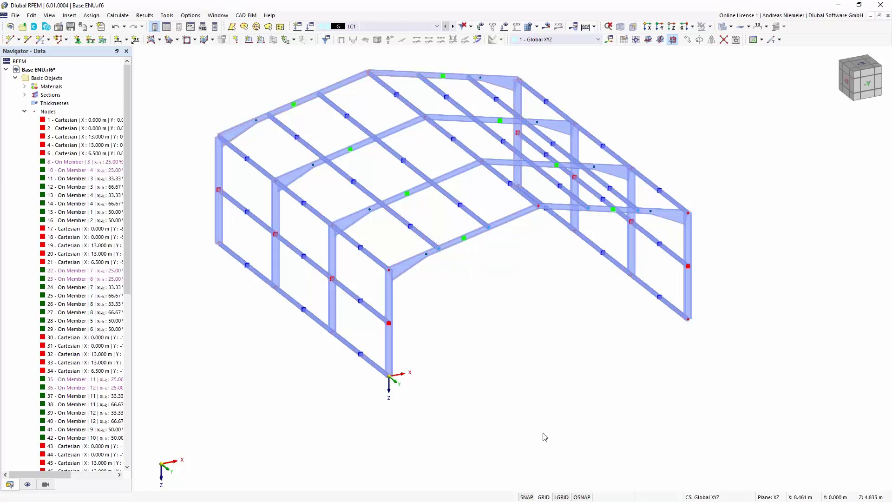
{"action": "mouse_move", "coordinate": [278, 424]}
{"action": "middle_mouse_down", "text": "ctrl"}
{"action": "mouse_move", "coordinate": [308, 411]}
{"action": "mouse_move", "coordinate": [311, 418]}
{"action": "mouse_move", "coordinate": [282, 408]}
{"action": "middle_mouse_up", "text": "ctrl"}
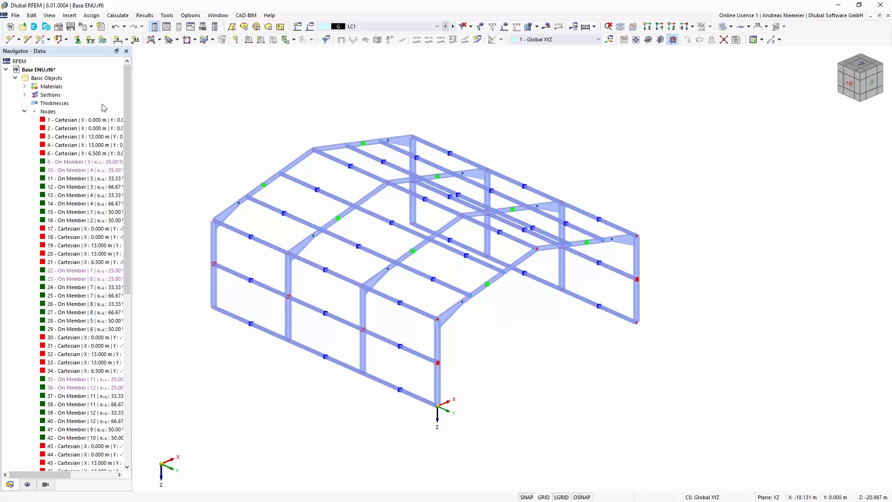
- Define a new member of type Tension with a solid round section R 20 in material S235
{"action": "left_click", "coordinate": [41, 40]}
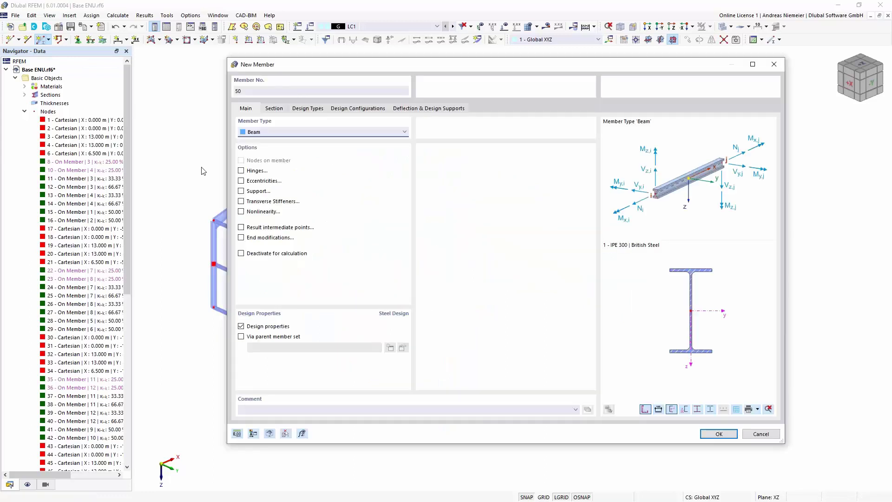
{"action": "left_click", "coordinate": [277, 132]}
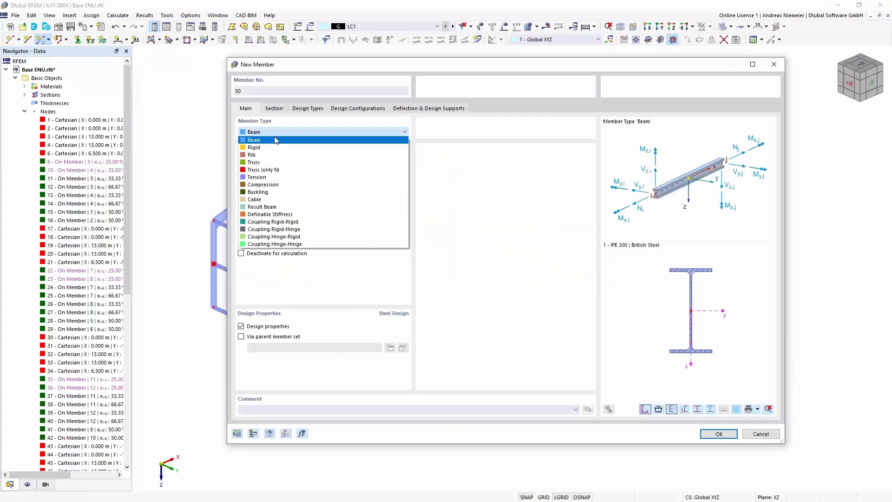
{"action": "left_click", "coordinate": [273, 178]}
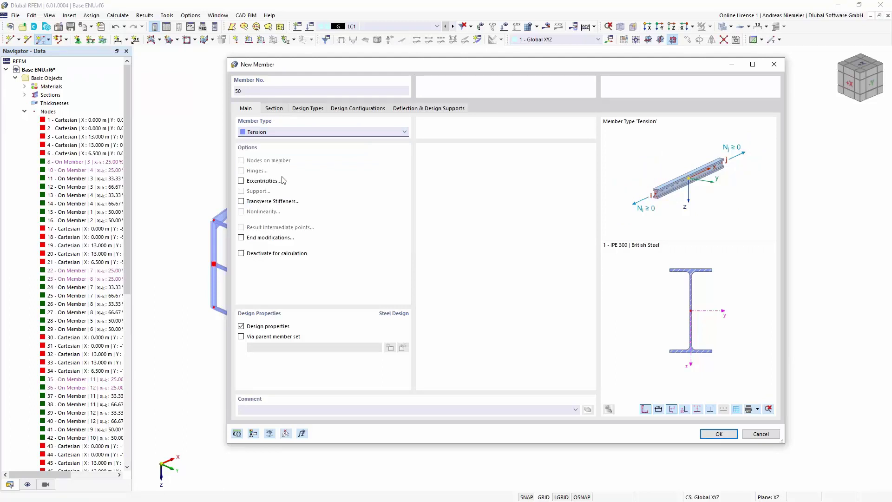
{"action": "left_click", "coordinate": [274, 109]}
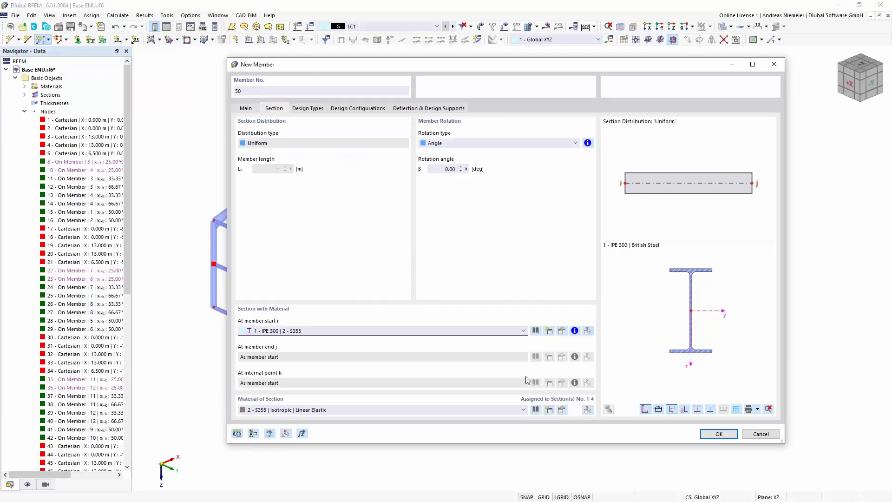
{"action": "left_click", "coordinate": [536, 331]}
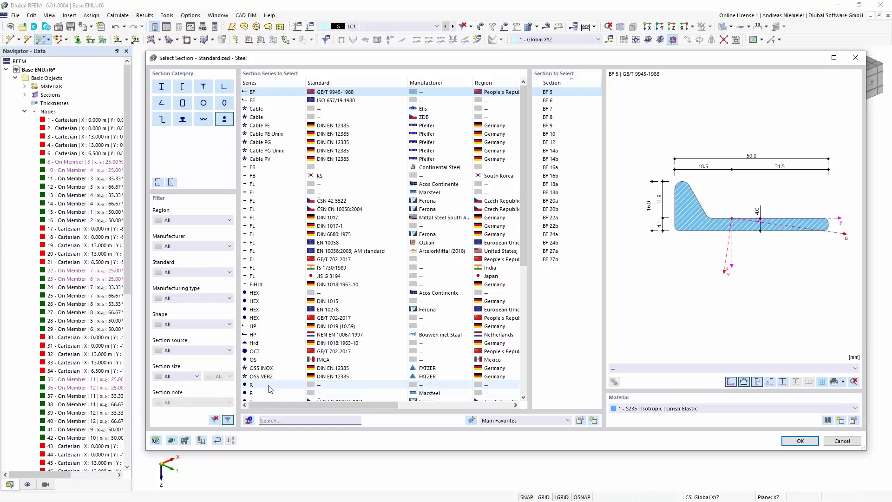
{"action": "left_click", "coordinate": [251, 385]}
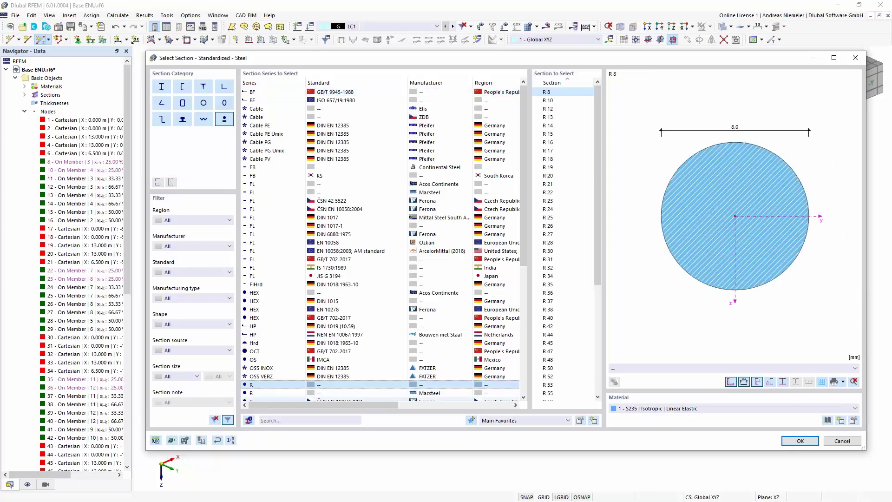
{"action": "left_click", "coordinate": [560, 176]}
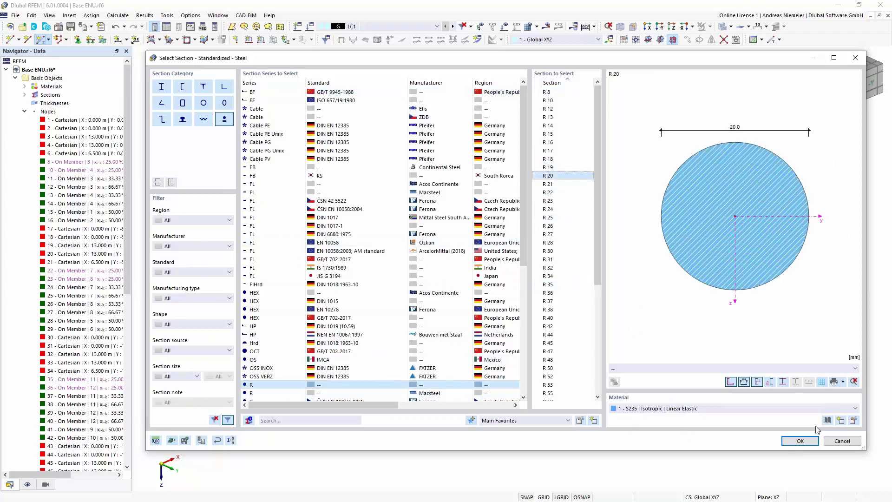
{"action": "left_click", "coordinate": [801, 440]}
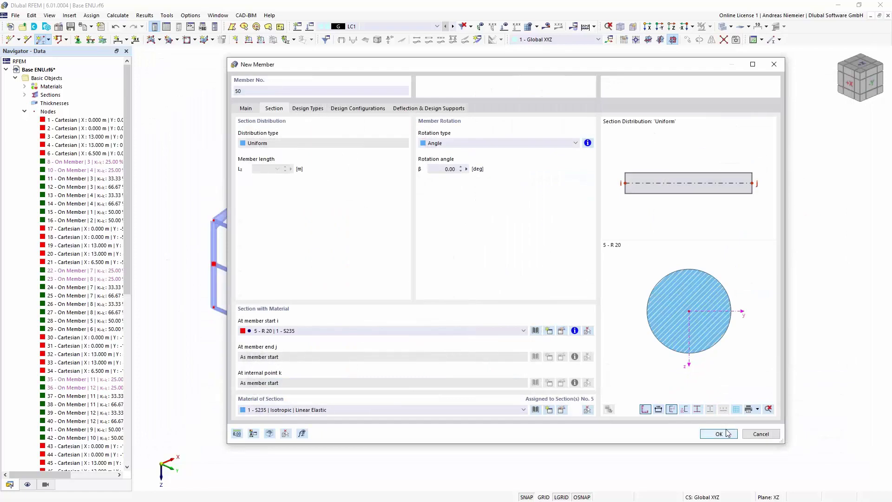
{"action": "left_click", "coordinate": [719, 434]}
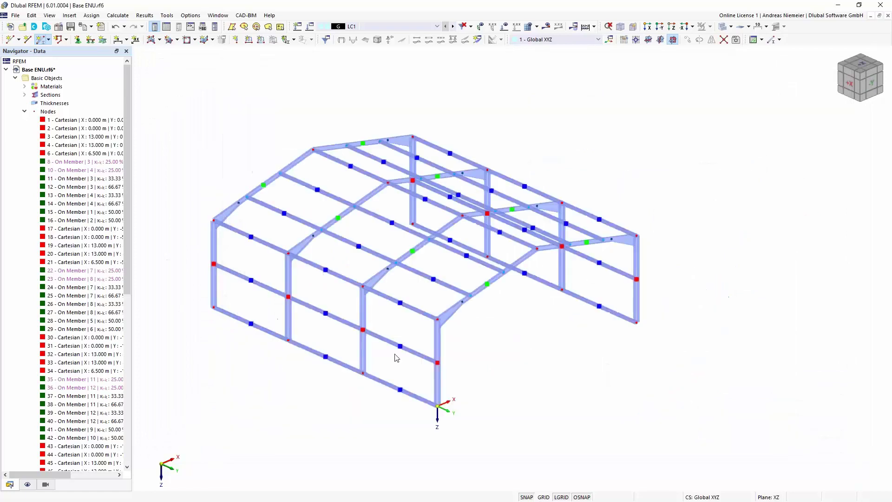
- Draw two crossing tension members in the lower wall panel of the middle bay, between the column bases and the column midpoints
{"action": "left_click", "coordinate": [288, 340]}
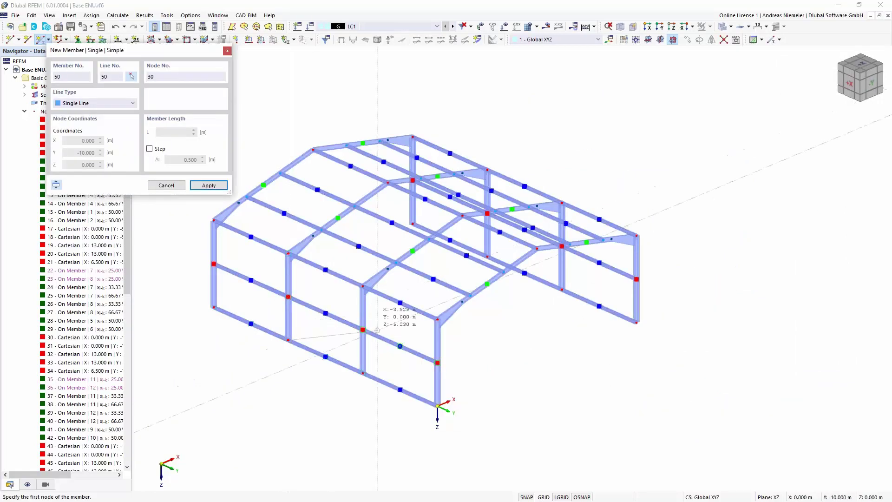
{"action": "left_click", "coordinate": [363, 330]}
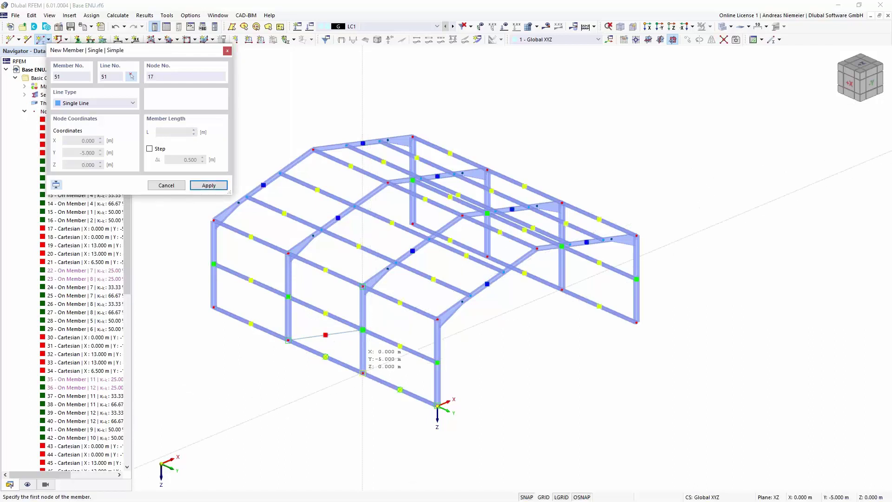
{"action": "left_click", "coordinate": [363, 372]}
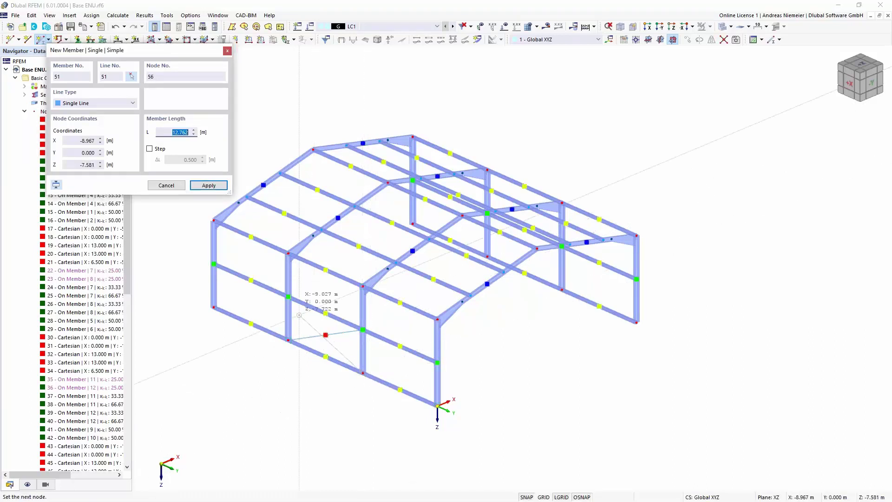
{"action": "left_click", "coordinate": [288, 296]}
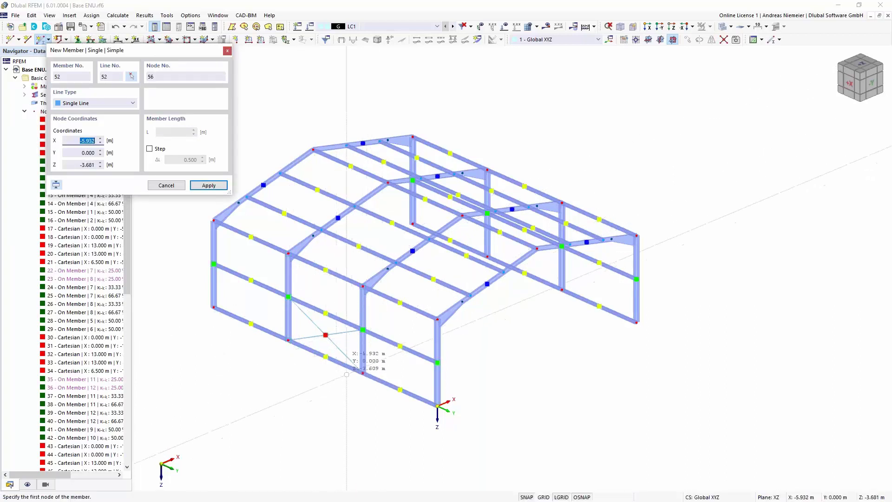
{"action": "key", "text": "Escape"}
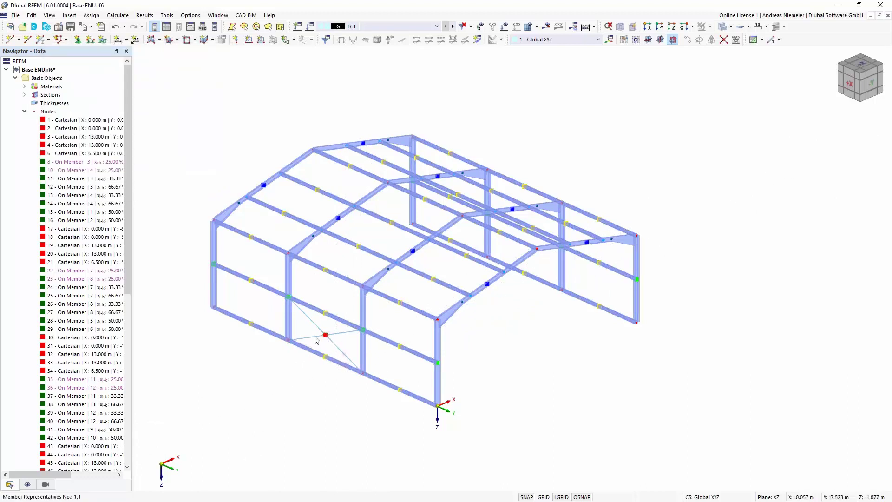
- Start another new member and adopt its properties from an existing wall tension diagonal
{"action": "left_click", "coordinate": [41, 39]}
{"action": "double_click", "coordinate": [328, 300]}
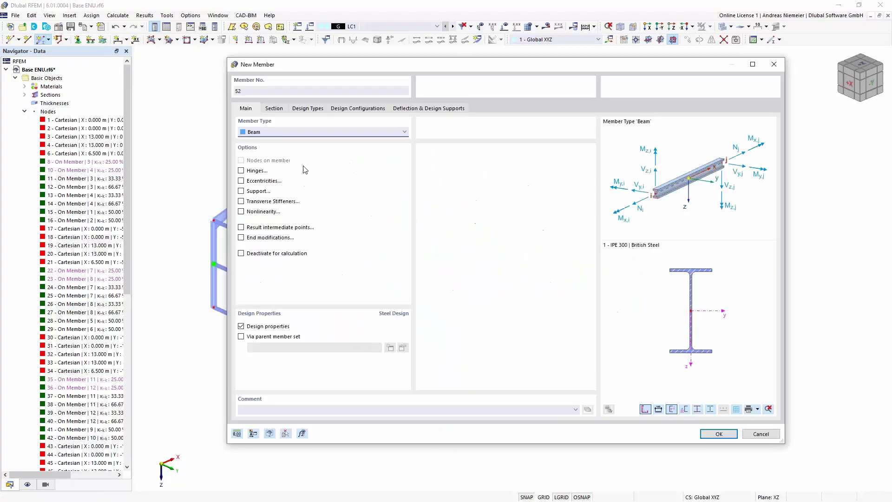
{"action": "left_click", "coordinate": [286, 433]}
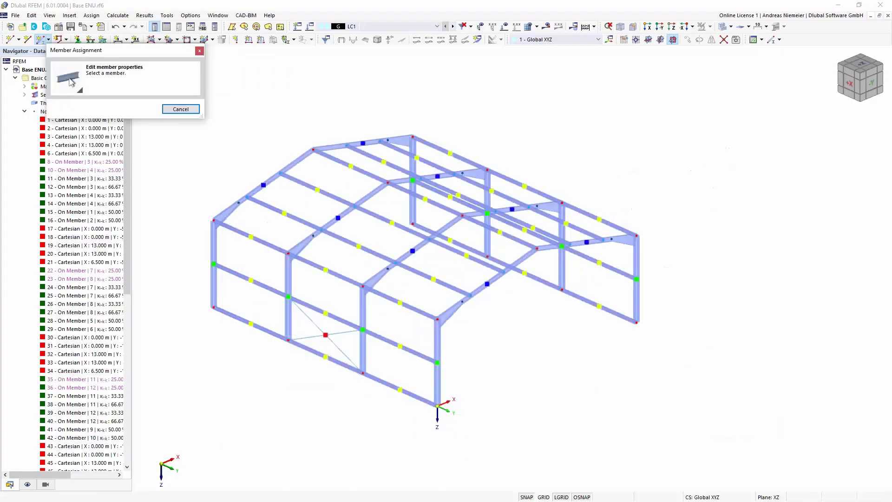
{"action": "left_click", "coordinate": [332, 340]}
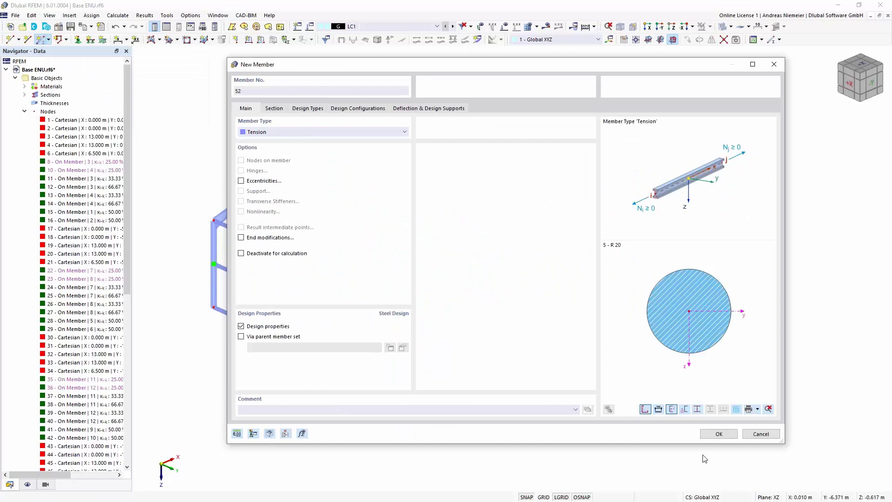
{"action": "left_click", "coordinate": [719, 434]}
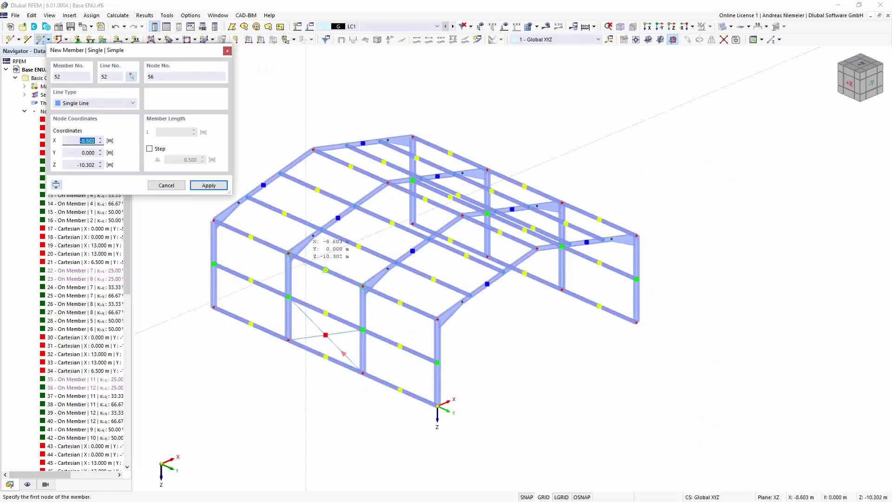
- Draw two crossing tension members in the middle bay of the roof, between the eaves nodes and the first purlin line
{"action": "left_click", "coordinate": [288, 254]}
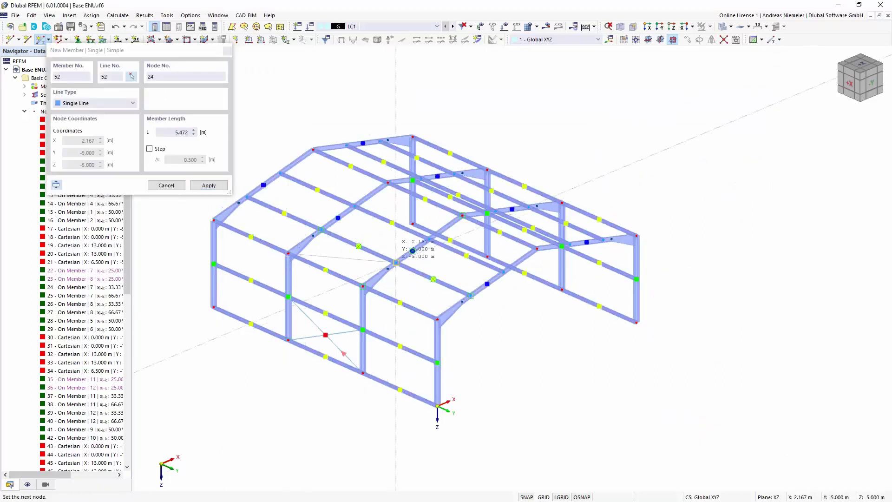
{"action": "left_click", "coordinate": [396, 264]}
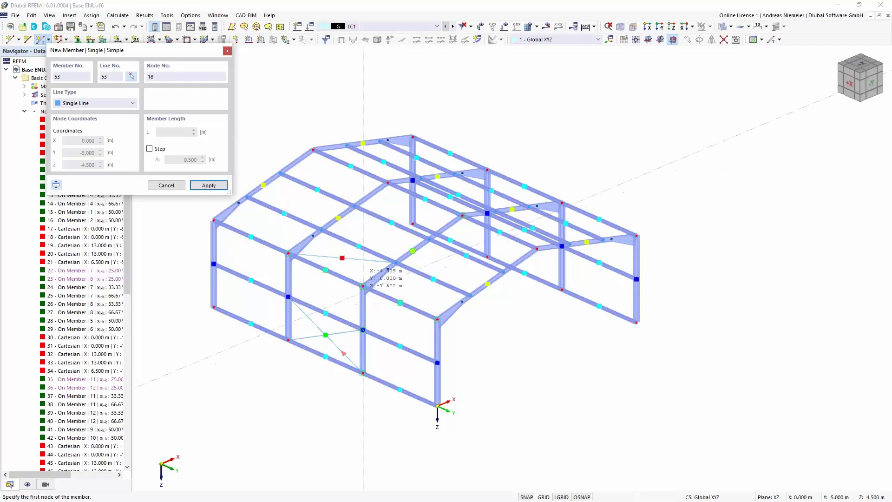
{"action": "left_click", "coordinate": [333, 258]}
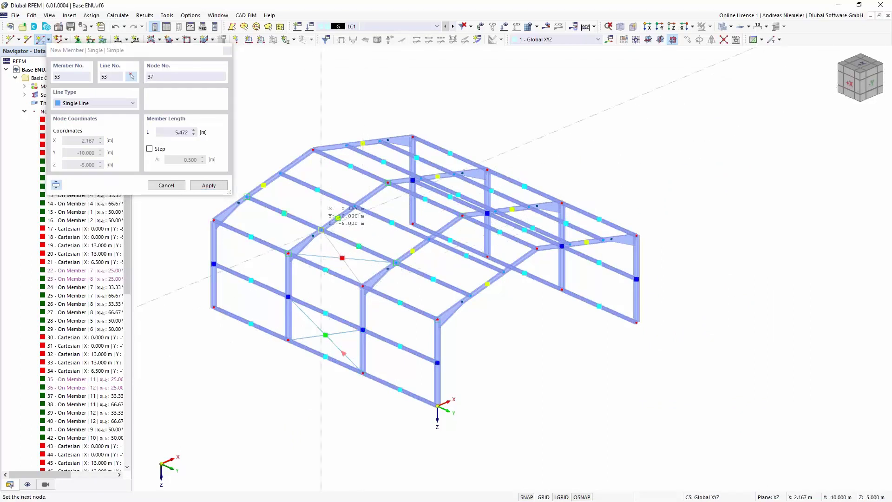
{"action": "left_click", "coordinate": [321, 229]}
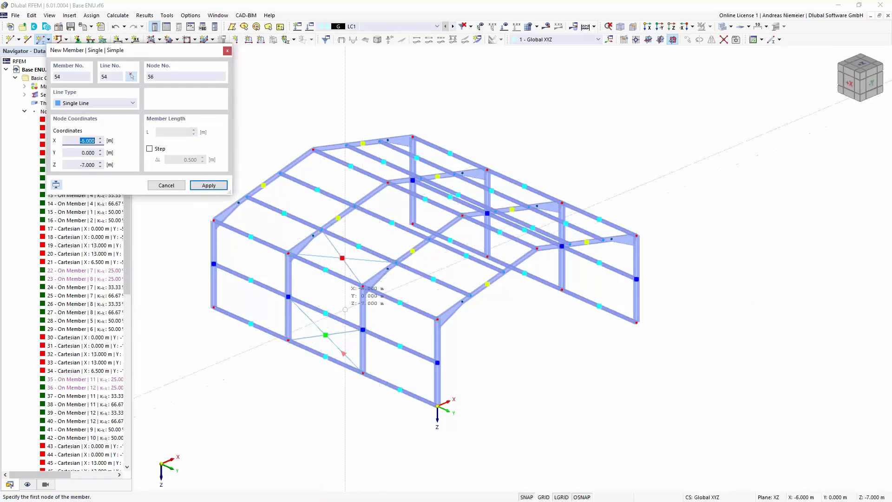
{"action": "key", "text": "Escape"}
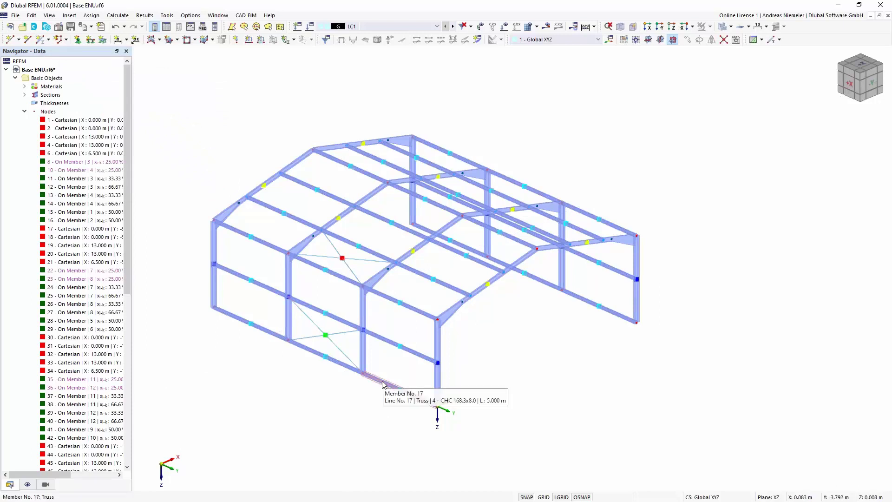
- List the member representatives and select the column and rafter groups in the model to examine which members belong together
{"action": "left_click", "coordinate": [24, 112]}
{"action": "left_click", "coordinate": [24, 137]}
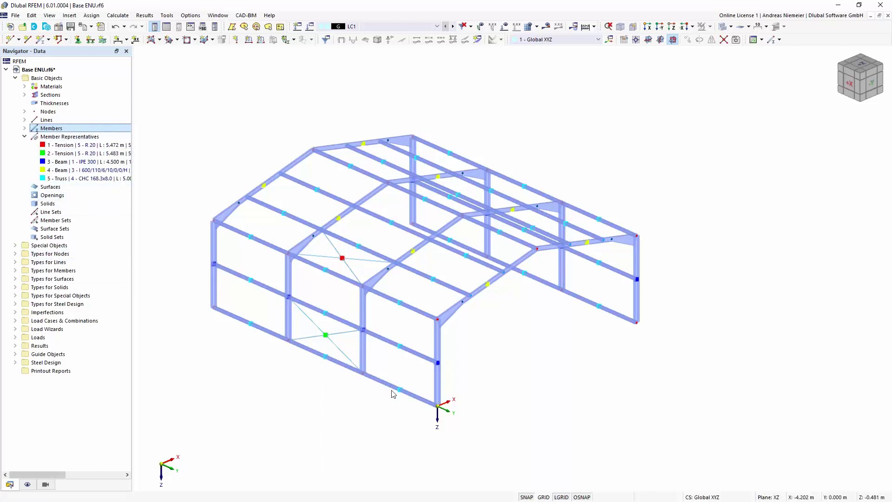
{"action": "left_click", "coordinate": [439, 365]}
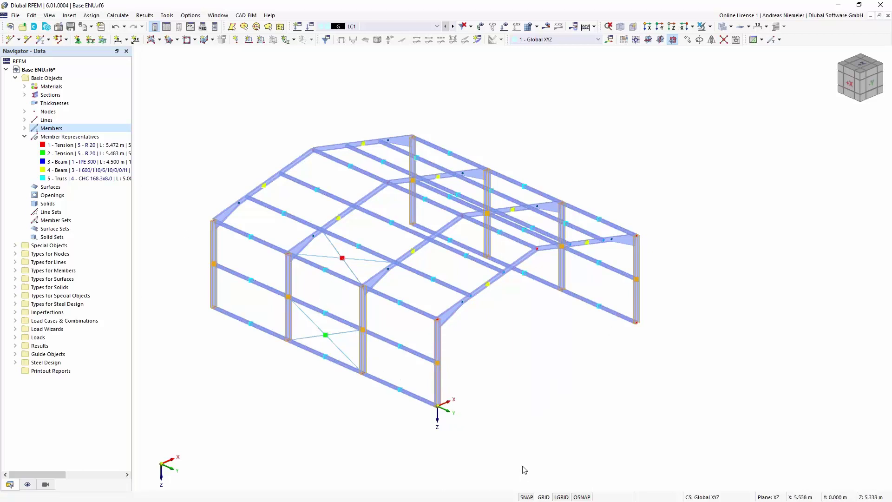
{"action": "left_click", "coordinate": [497, 336]}
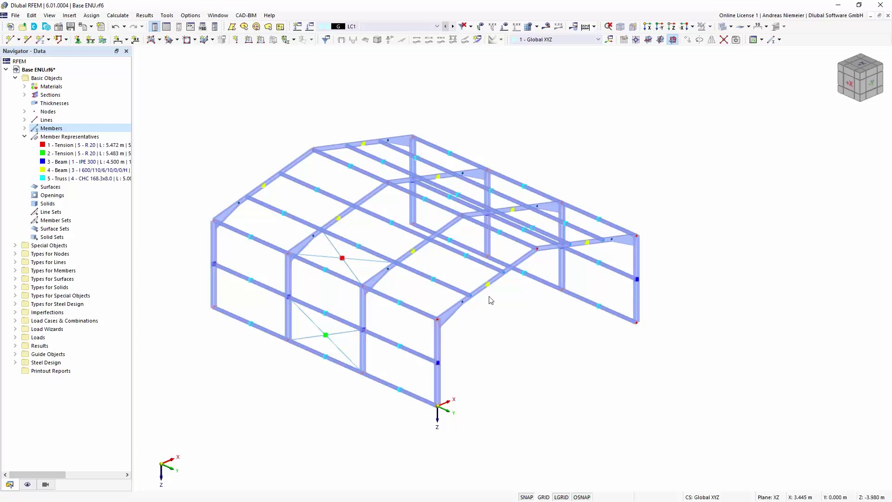
{"action": "left_click", "coordinate": [490, 286]}
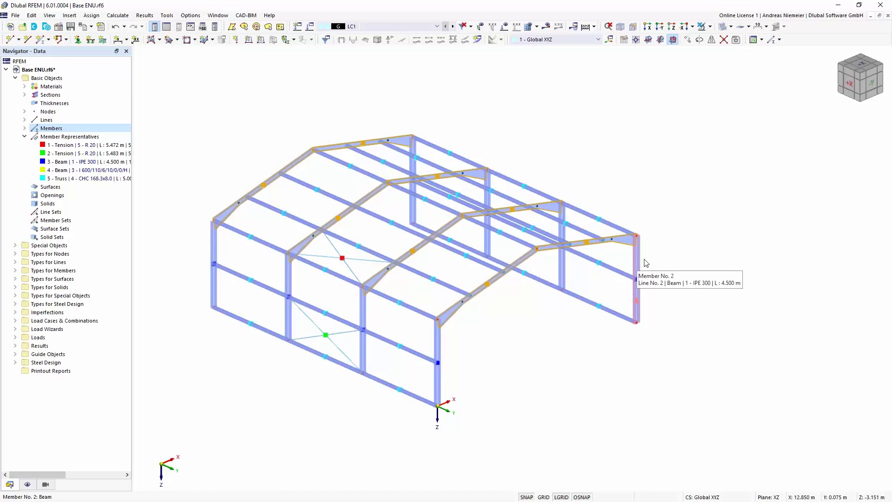
{"action": "left_click", "coordinate": [324, 327]}
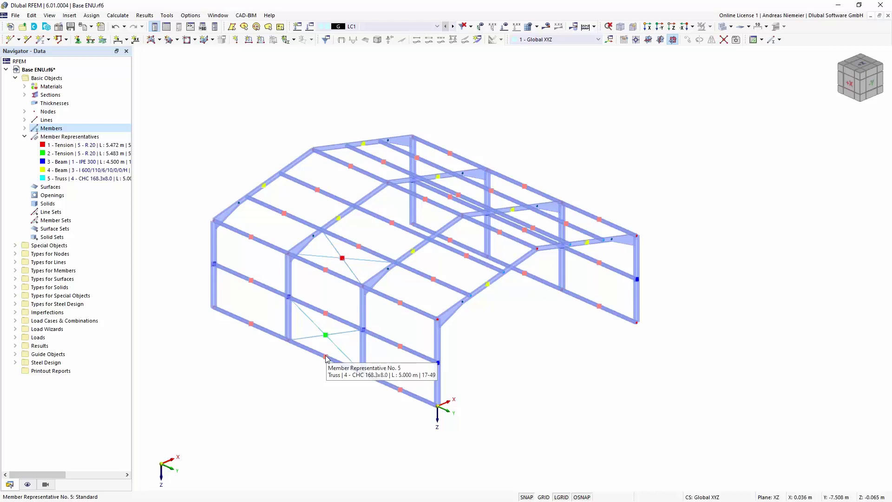
- Copy the crossed tension members of the lower wall panel up into the upper wall panel of the middle bay
{"action": "scroll", "coordinate": [328, 358], "scroll_direction": "up", "scroll_amount": 3}
{"action": "left_click", "coordinate": [325, 312]}
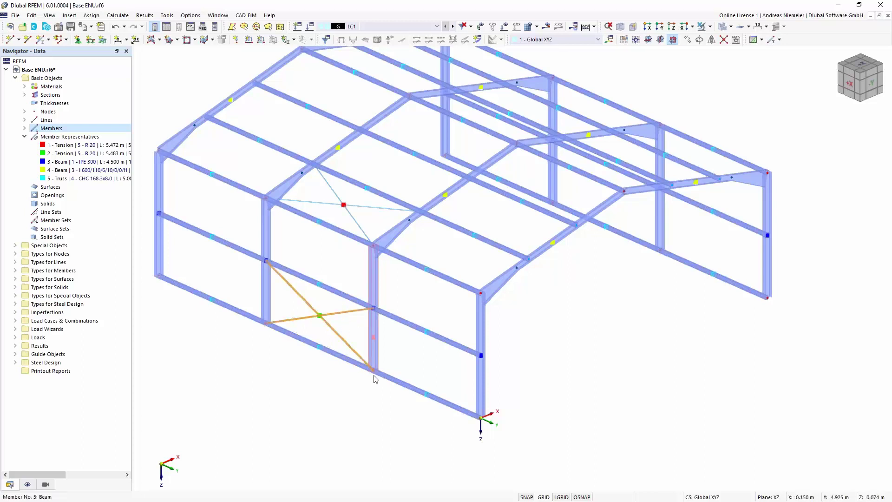
{"action": "left_click", "coordinate": [375, 312]}
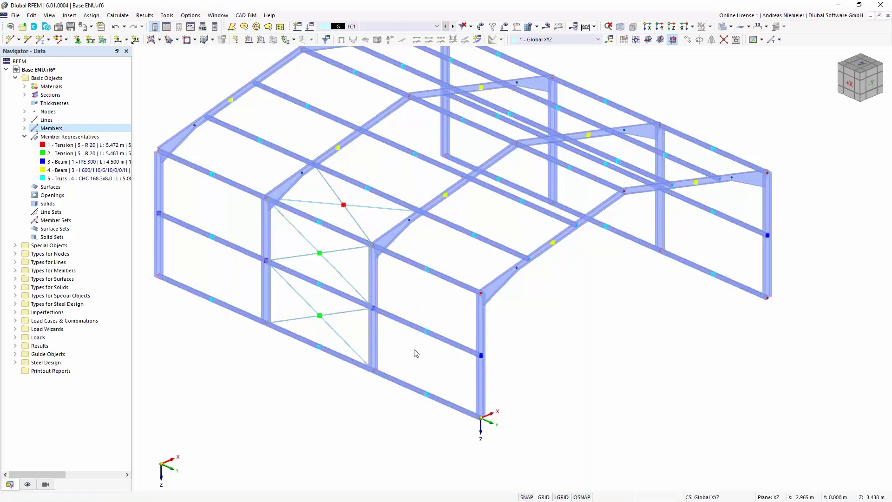
- Copy the crossed tension members of the middle bay's roof up the slope into the next two panels, reaching the ridge
{"action": "left_click", "coordinate": [367, 237]}
{"action": "left_click", "coordinate": [375, 209], "text": "ctrl"}
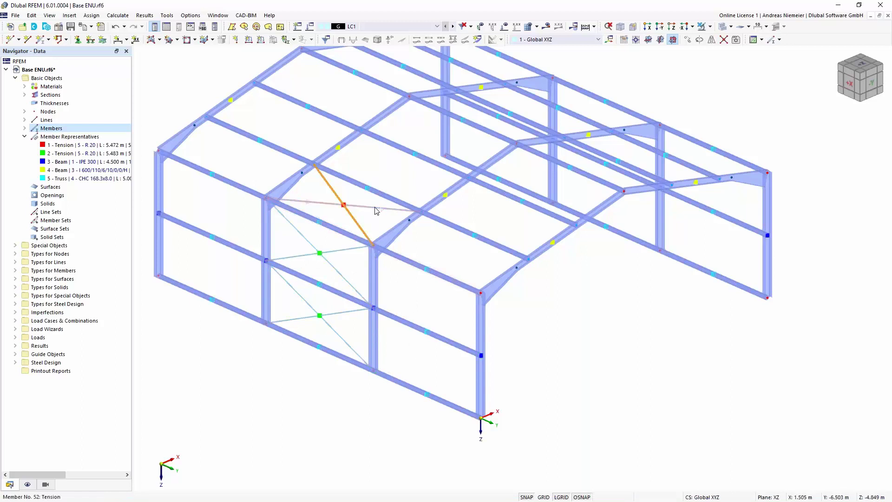
{"action": "left_click", "coordinate": [374, 245]}
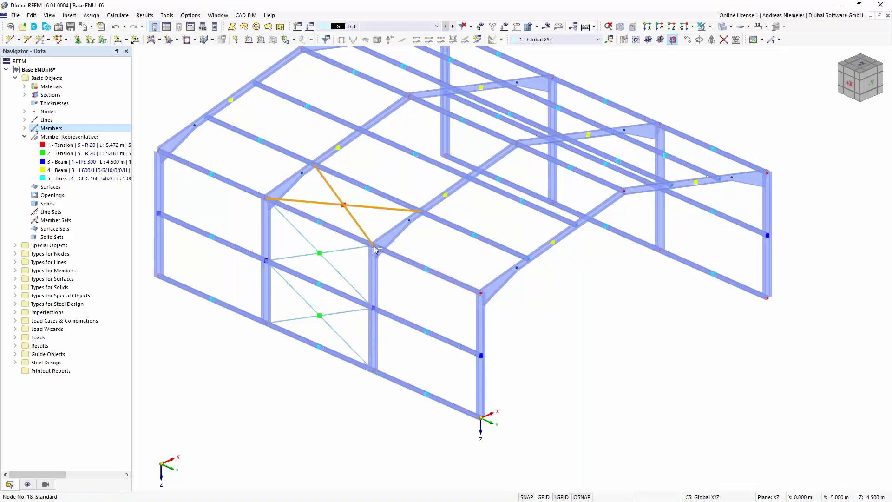
{"action": "left_click", "coordinate": [423, 213]}
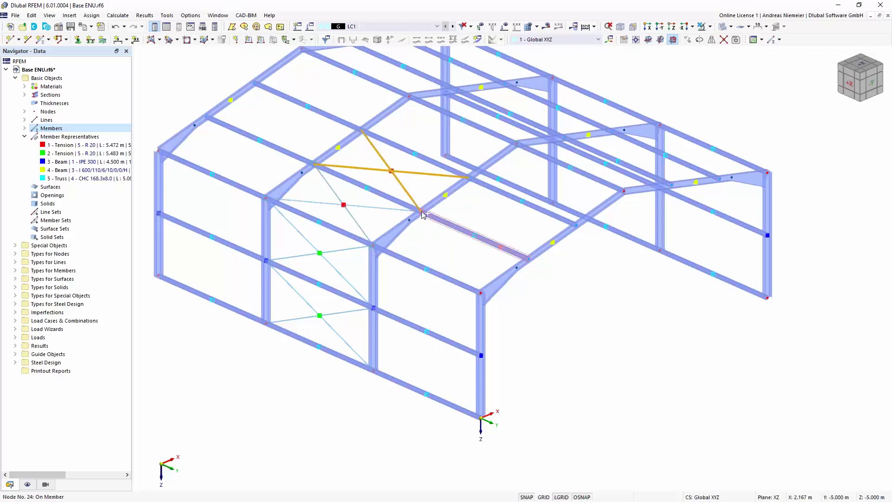
{"action": "left_click", "coordinate": [469, 178]}
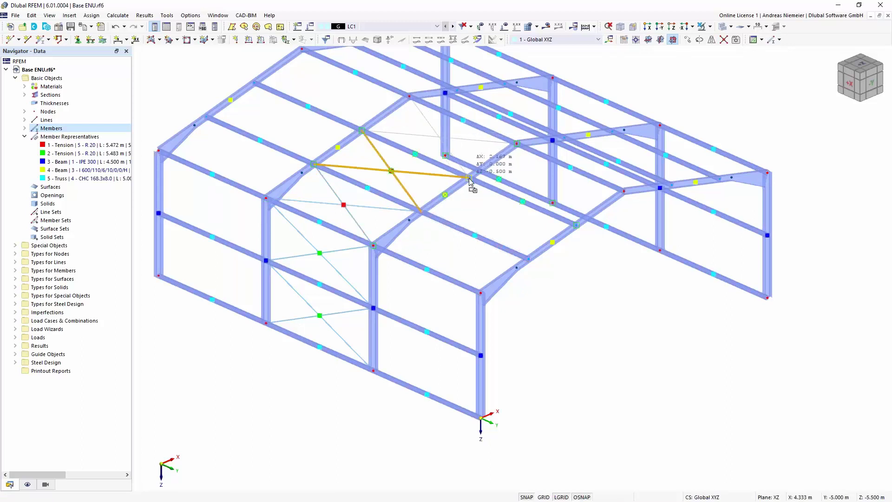
{"action": "left_click", "coordinate": [398, 179]}
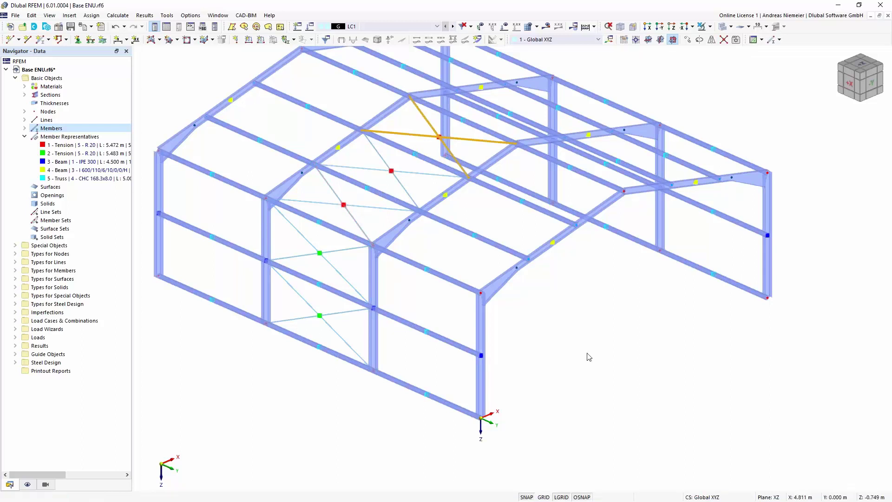
{"action": "key", "text": "Escape"}
{"action": "scroll", "coordinate": [571, 327], "scroll_direction": "down", "scroll_amount": 1}
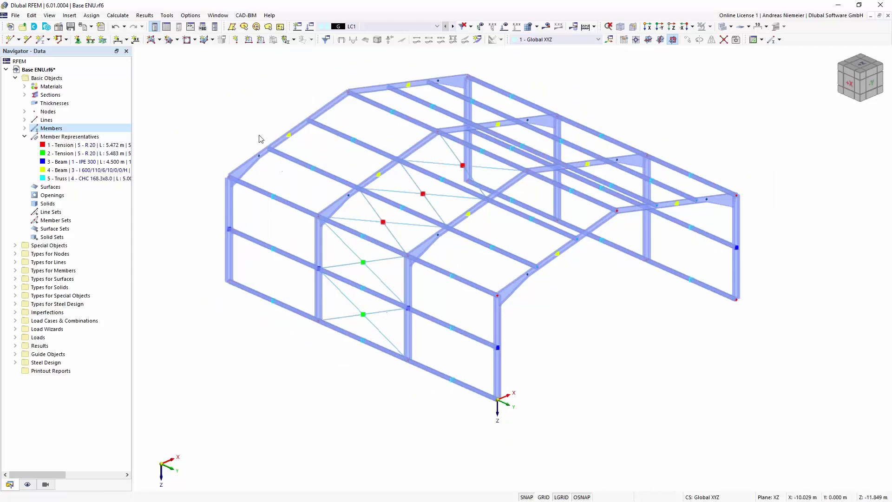
- Select all members with section R 20 and mirror them as a copy about the YZ plane through the ridge point at X 6.500 m
{"action": "left_click", "coordinate": [166, 27]}
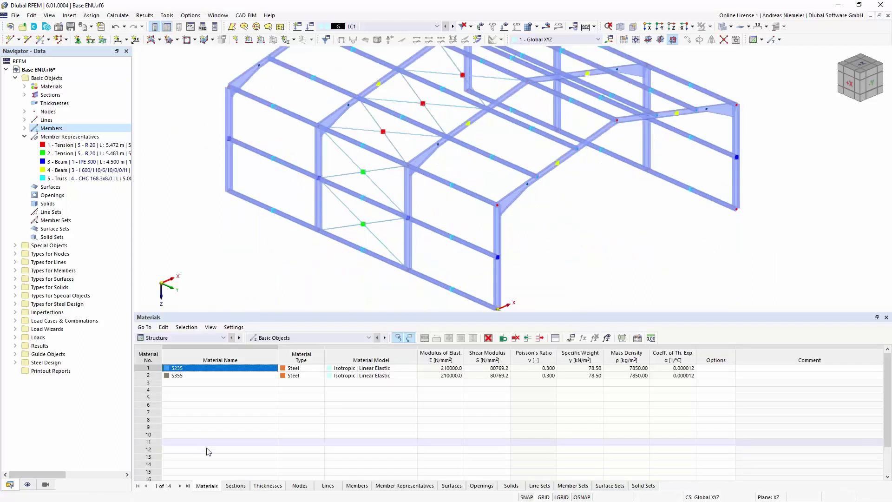
{"action": "left_click", "coordinate": [235, 486]}
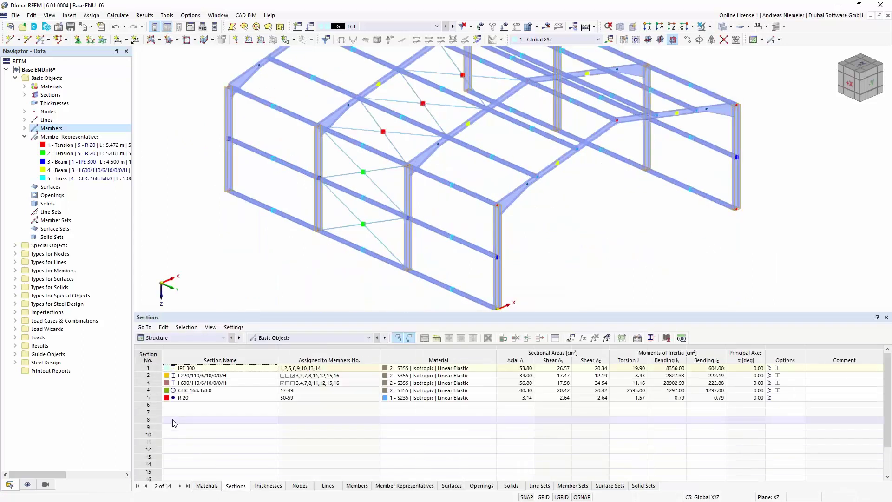
{"action": "left_click", "coordinate": [204, 398]}
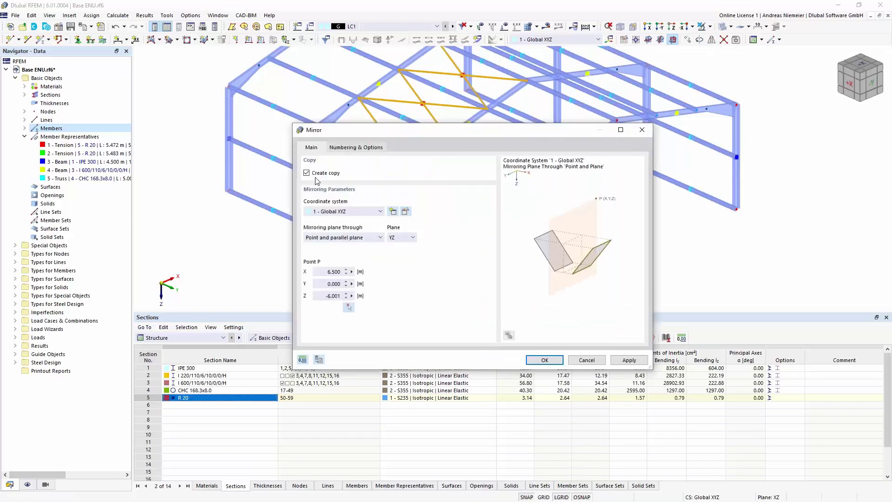
{"action": "left_click", "coordinate": [351, 148]}
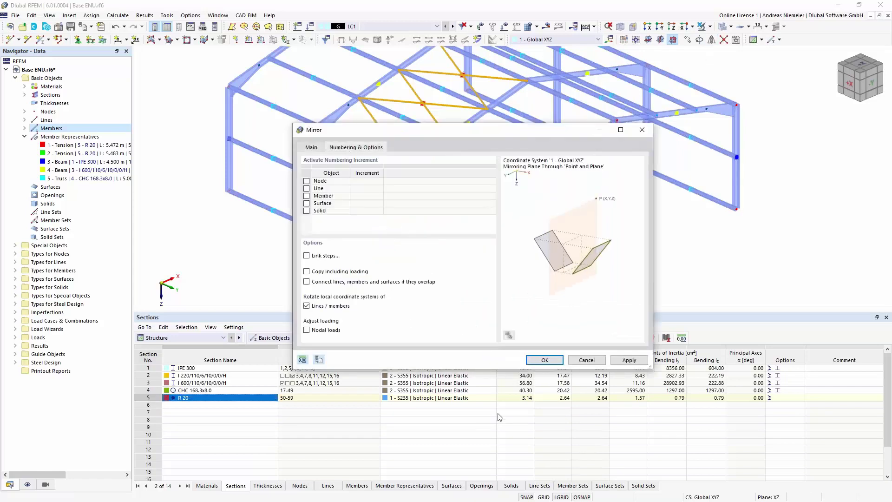
{"action": "left_click", "coordinate": [545, 365]}
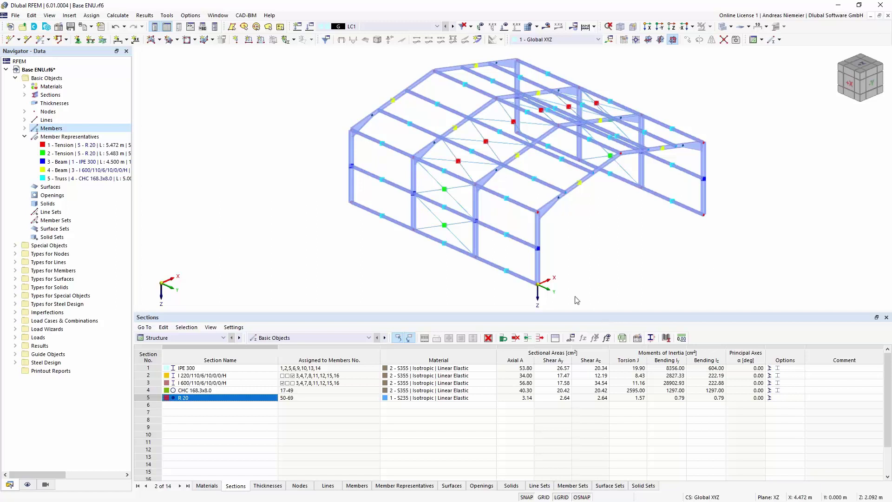
{"action": "left_click", "coordinate": [886, 318]}
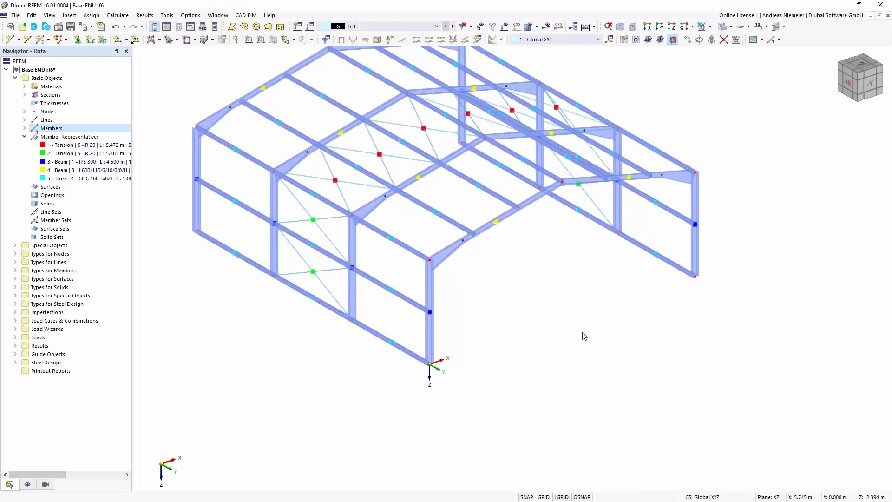
- Set up one copy of the front rafter's upper purlin node down to base level, with displacement X 0, Y 0 and Z 5.500 m
{"action": "left_click", "coordinate": [687, 40]}
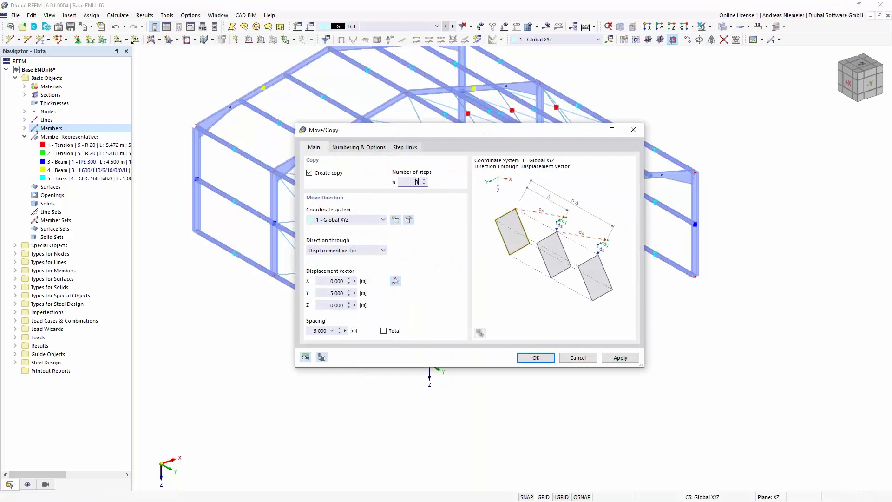
{"action": "left_click", "coordinate": [424, 184]}
{"action": "left_click", "coordinate": [395, 281]}
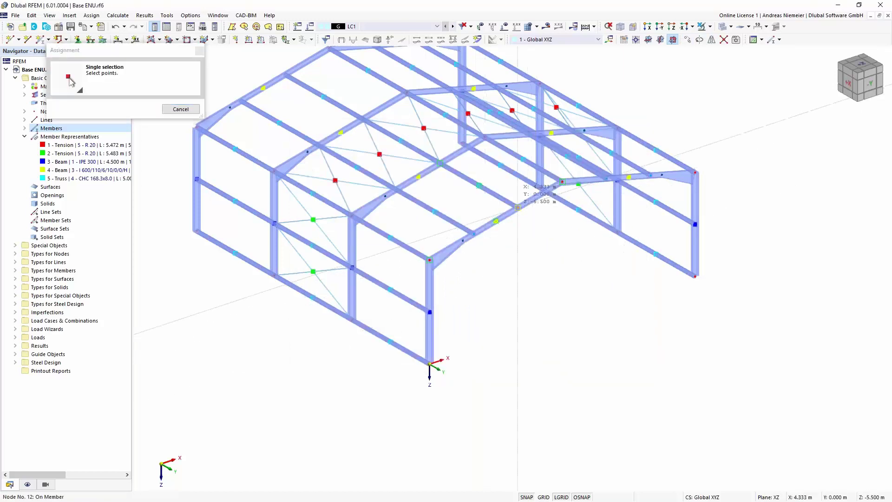
{"action": "left_click", "coordinate": [429, 363]}
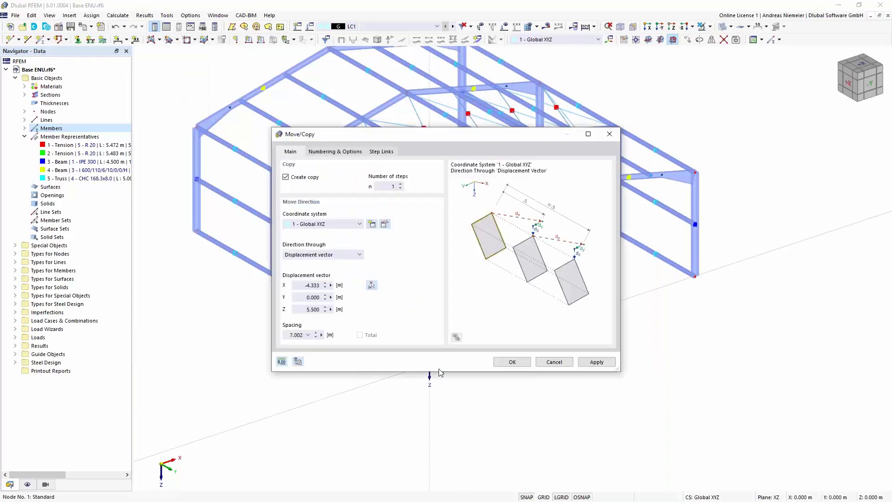
{"action": "left_click_drag", "start_coordinate": [294, 289], "coordinate": [338, 286]}
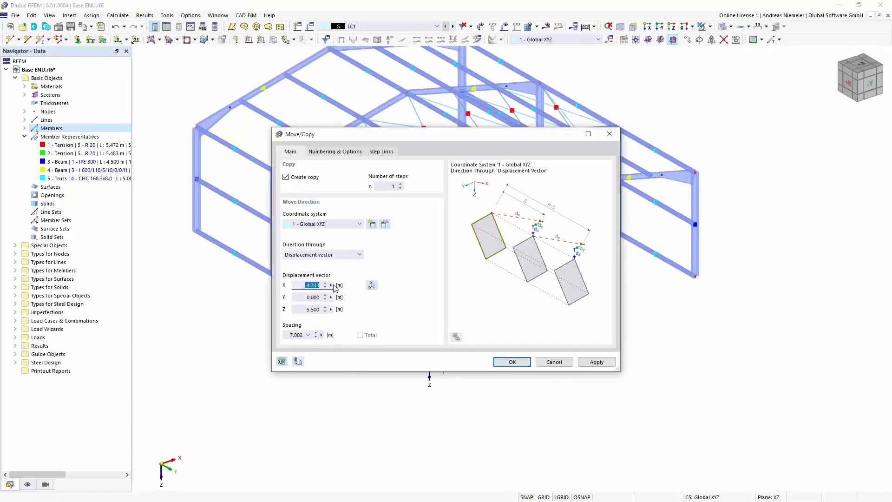
{"action": "type", "text": "0"}
- Link the copied node with a template member and set its member type to Beam
{"action": "left_click", "coordinate": [381, 152]}
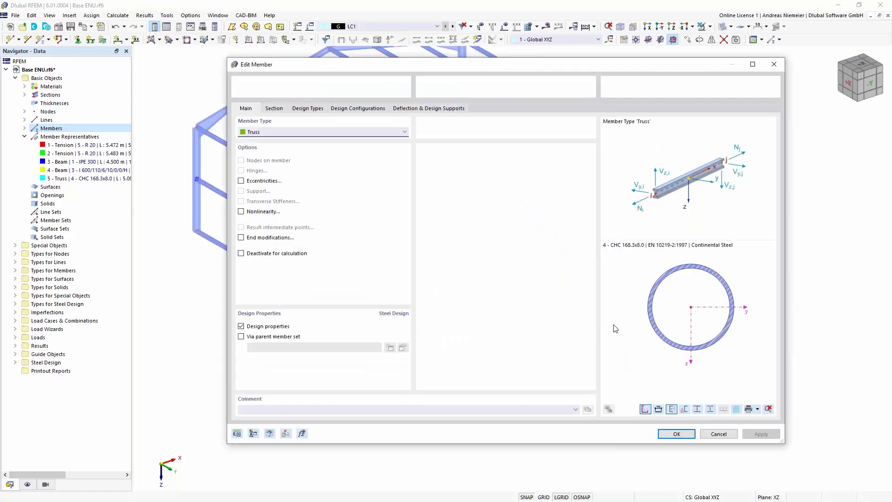
{"action": "left_click", "coordinate": [277, 134]}
{"action": "left_click", "coordinate": [278, 141]}
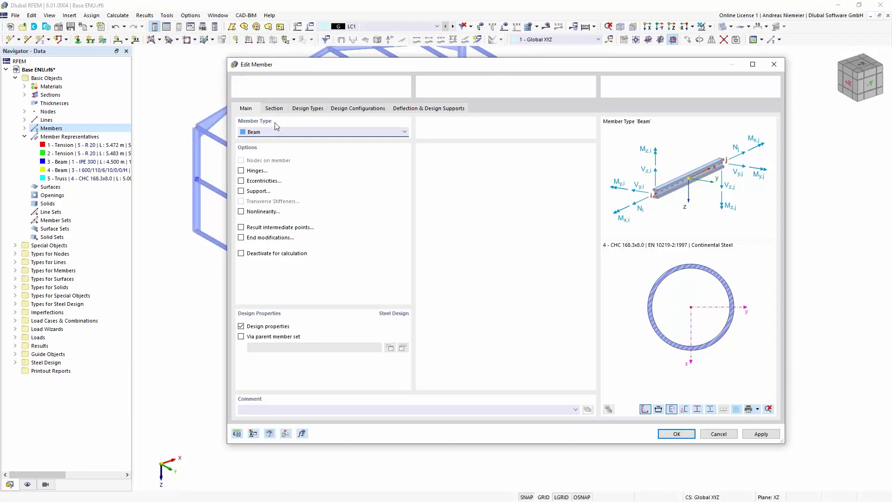
- Assign the template member a new HEA 200 section (Euronorm 53-62; DIN 1025-3, SZS) in material S235
{"action": "left_click", "coordinate": [274, 109]}
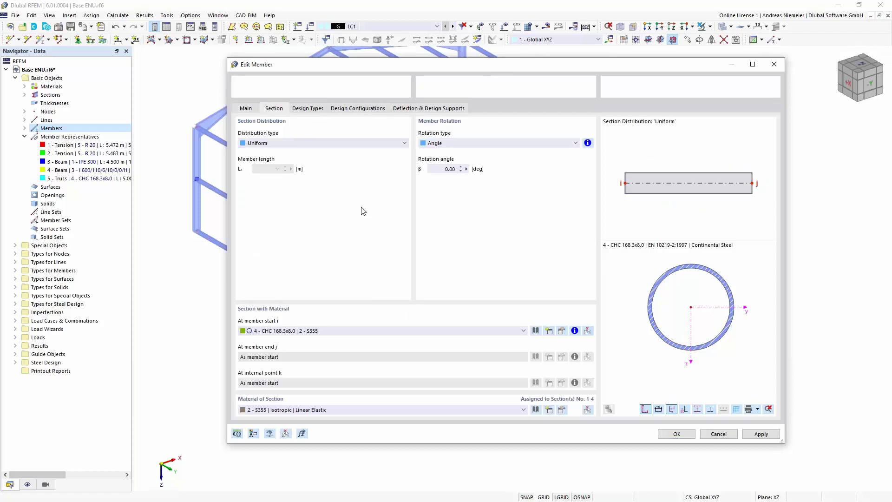
{"action": "left_click", "coordinate": [353, 336]}
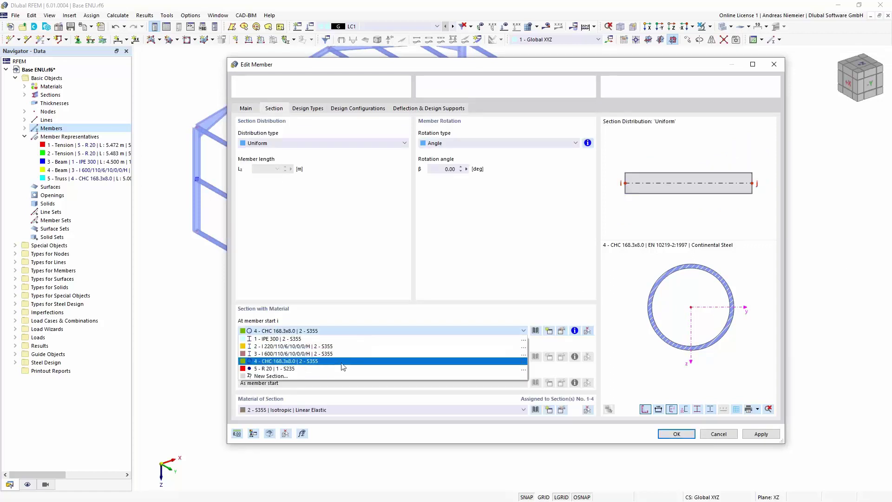
{"action": "left_click", "coordinate": [315, 376]}
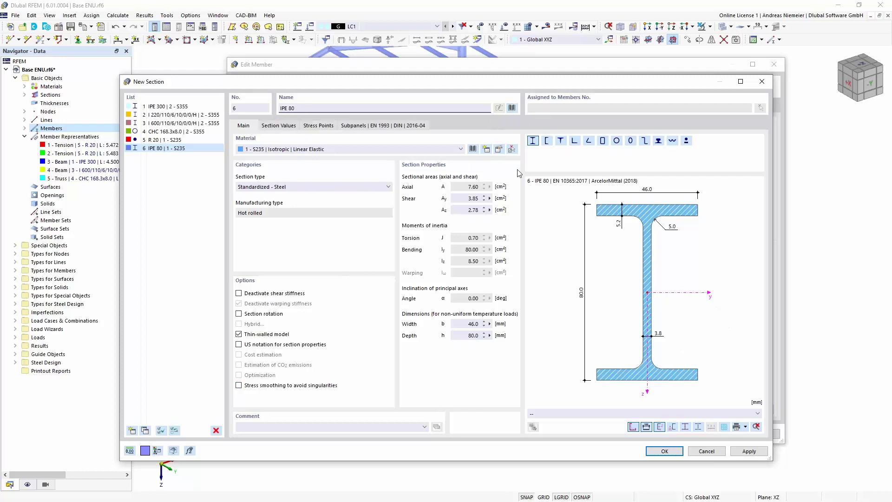
{"action": "left_click_drag", "start_coordinate": [322, 113], "coordinate": [263, 112]}
{"action": "type", "text": "hea"}
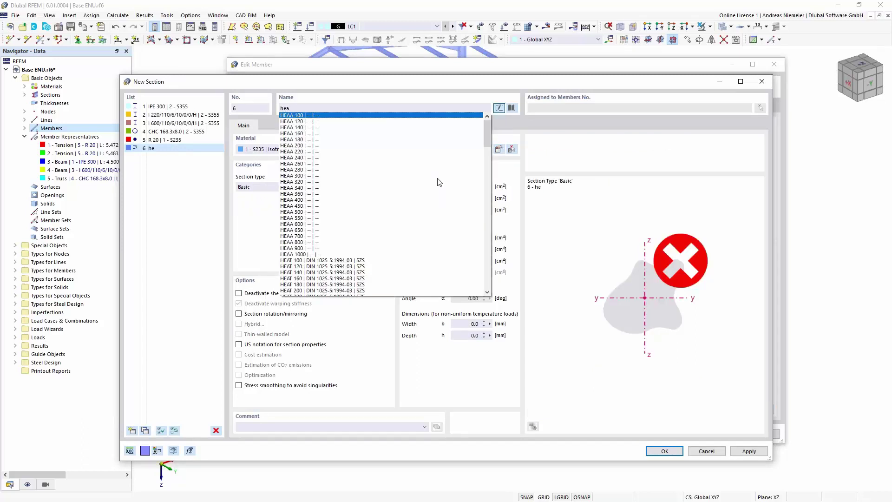
{"action": "type", "text": " 200"}
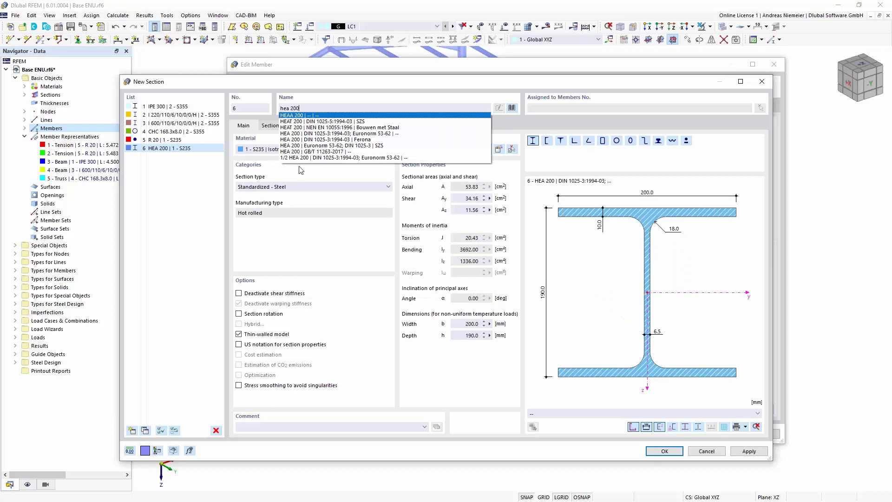
{"action": "left_click", "coordinate": [314, 146]}
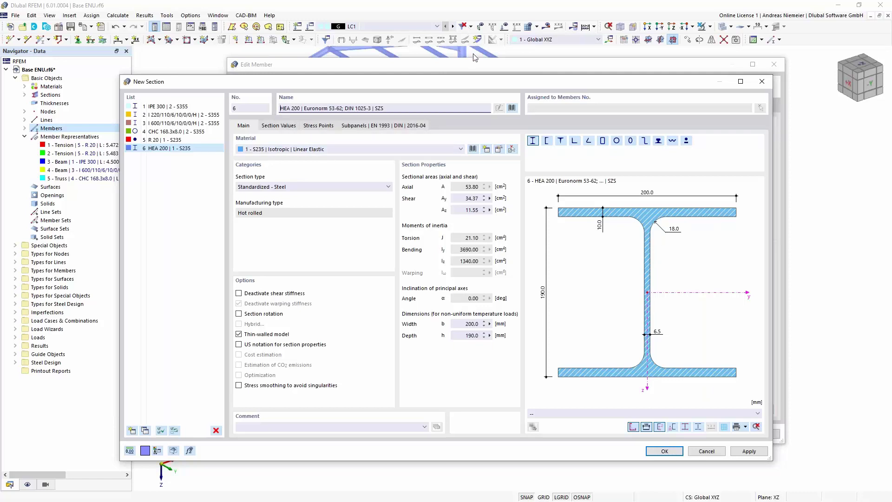
{"action": "left_click", "coordinate": [660, 452]}
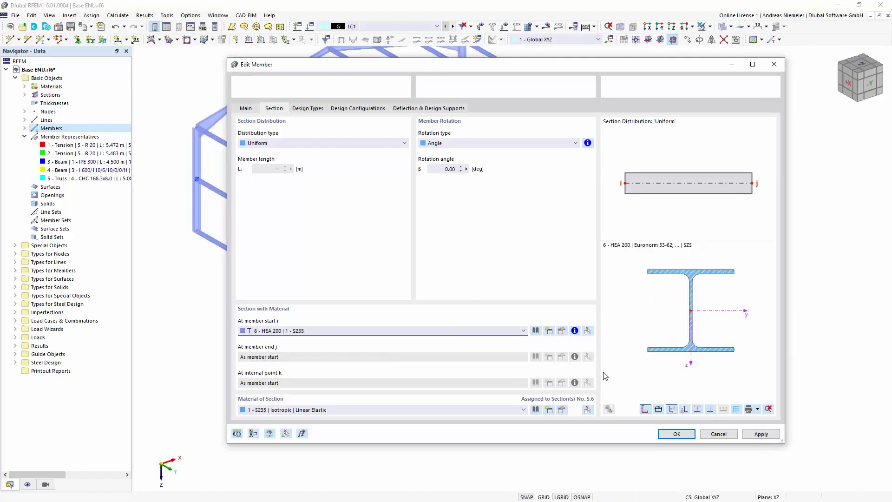
- Set the template member's rotation angle to -90 degrees and carry out the copy to create the gable column
{"action": "left_click", "coordinate": [441, 169]}
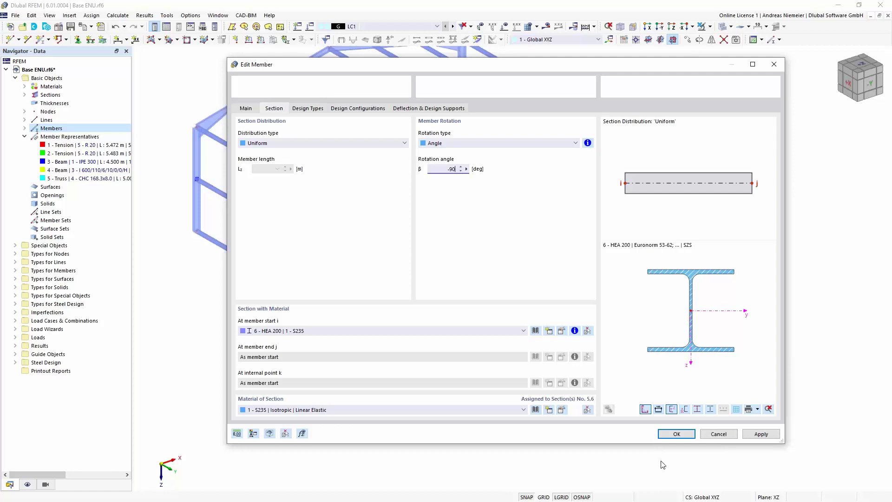
{"action": "left_click", "coordinate": [678, 437]}
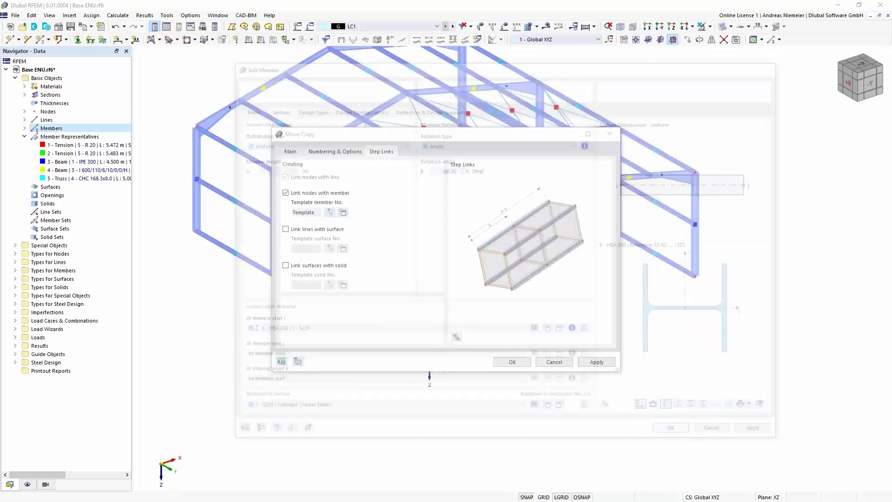
{"action": "left_click", "coordinate": [523, 365]}
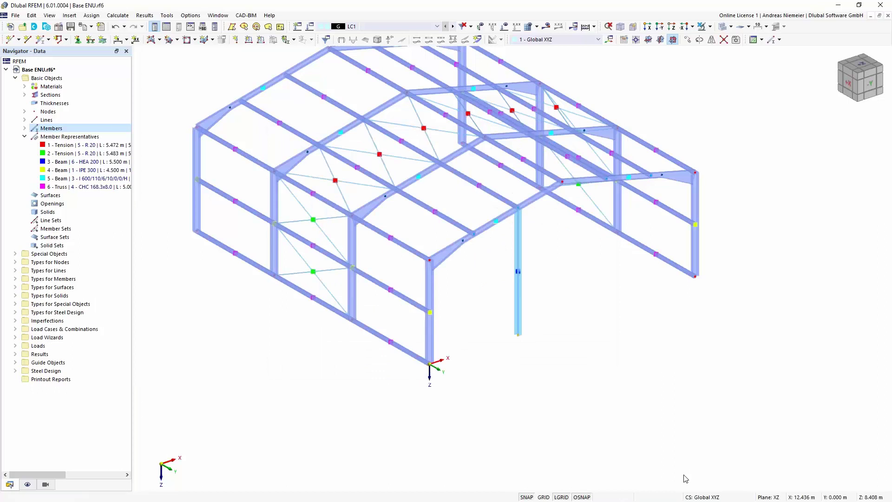
- Reverse the line and member orientation of the HEA 200 gable column
{"action": "middle_click_drag", "start_coordinate": [526, 321], "coordinate": [478, 277]}
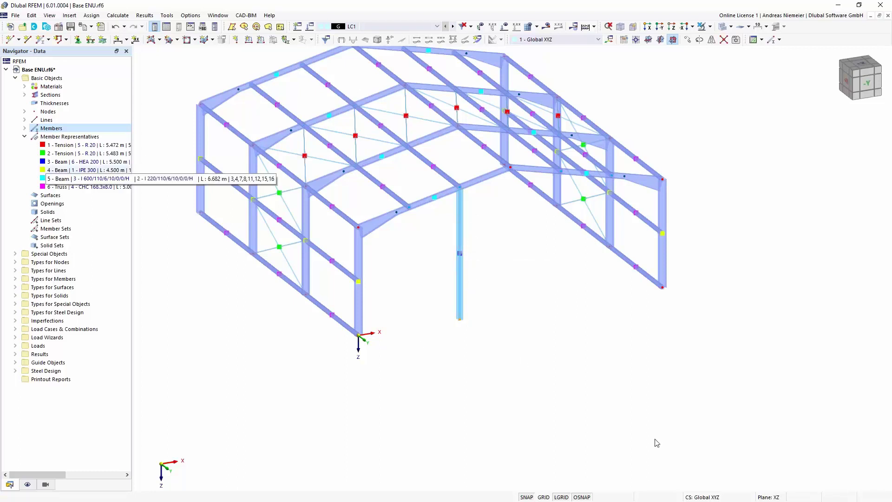
{"action": "right_click", "coordinate": [461, 279]}
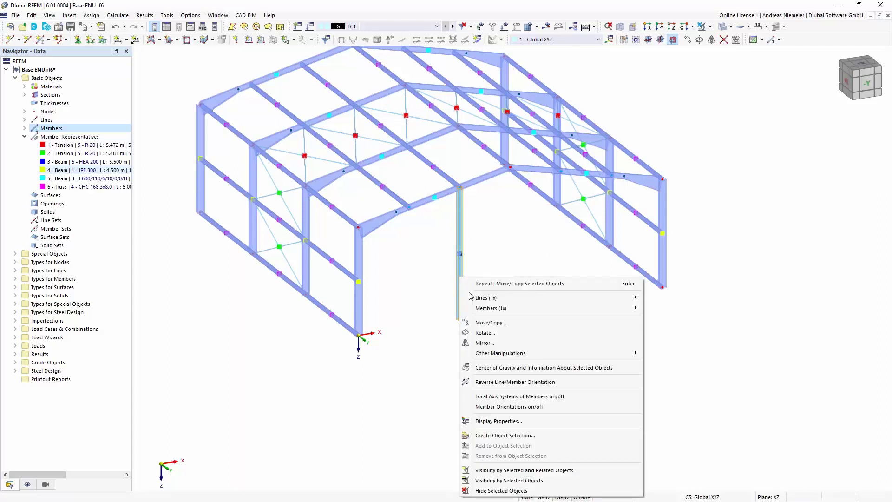
{"action": "left_click", "coordinate": [509, 382]}
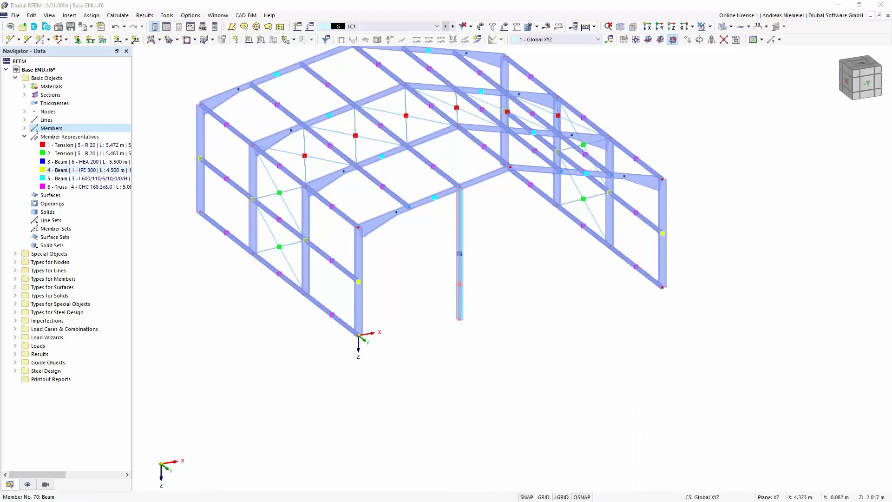
- Add a new member hinge at end j of the HEA 200 gable column, releasing the rotations φy and φz
{"action": "double_click", "coordinate": [461, 295]}
{"action": "left_click", "coordinate": [242, 171]}
{"action": "left_click", "coordinate": [302, 108]}
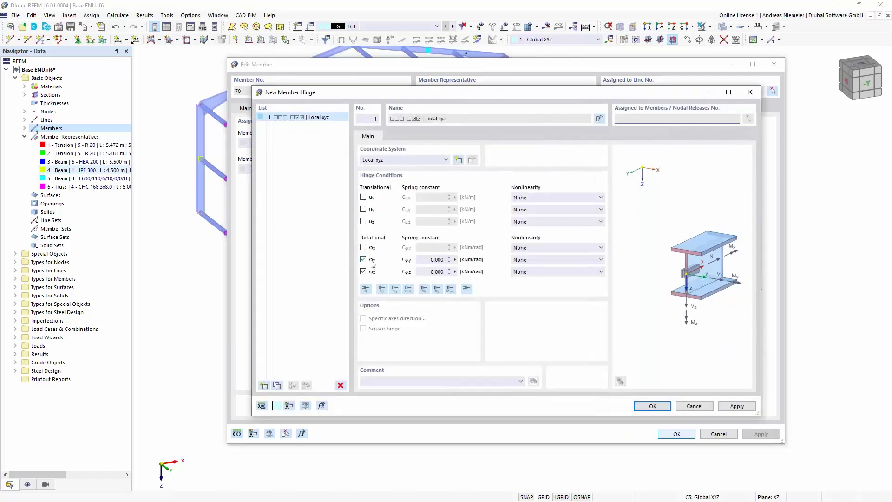
{"action": "left_click", "coordinate": [660, 409]}
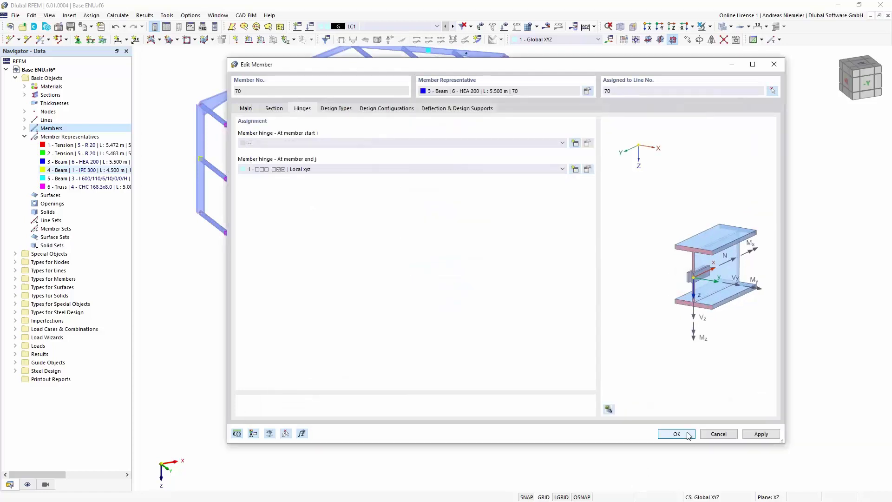
{"action": "key", "text": "Return"}
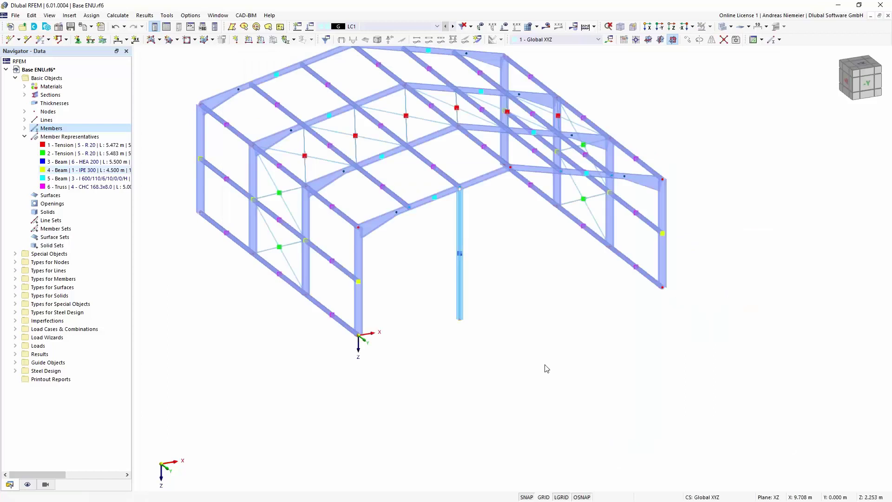
{"action": "scroll", "coordinate": [446, 272], "scroll_direction": "up", "scroll_amount": 2}
{"action": "middle_click_drag", "start_coordinate": [446, 272], "coordinate": [467, 301]}
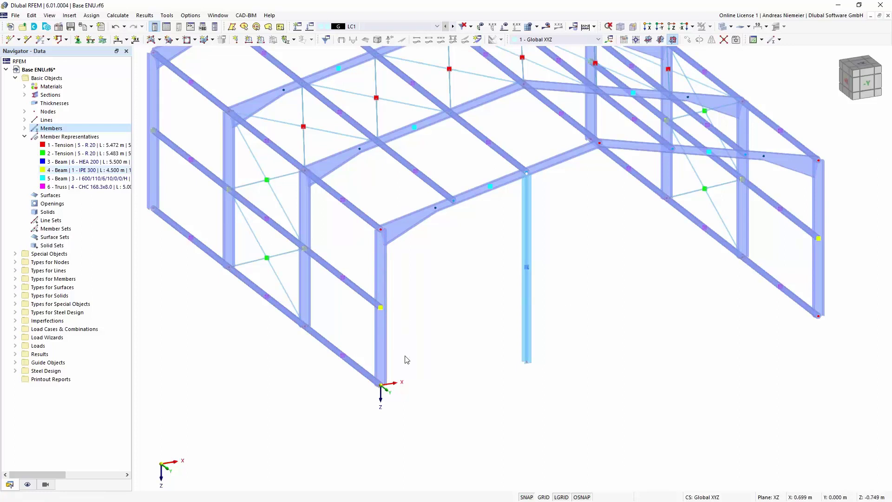
- Copy the corner column's eaves and mid-height nodes to the gable column and set the lower copy to On Member, member 70, at 40.91 %
{"action": "left_click", "coordinate": [528, 220]}
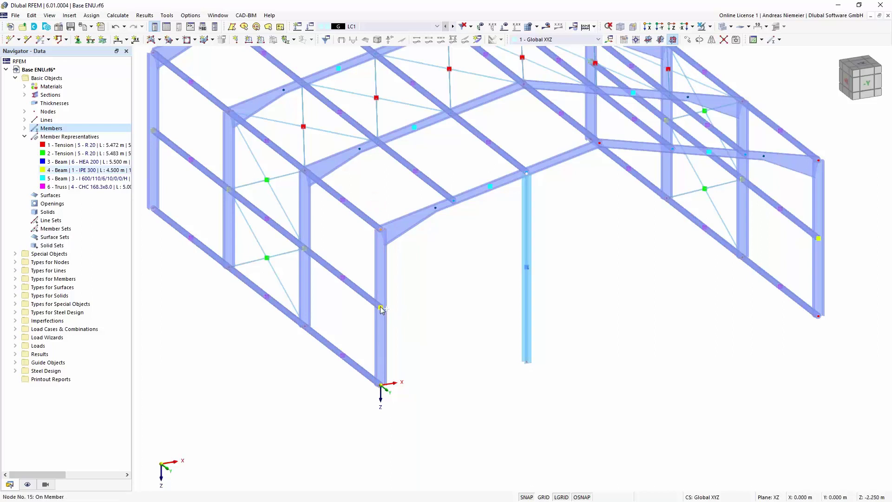
{"action": "left_click_drag", "start_coordinate": [380, 386], "coordinate": [527, 365], "text": "ctrl"}
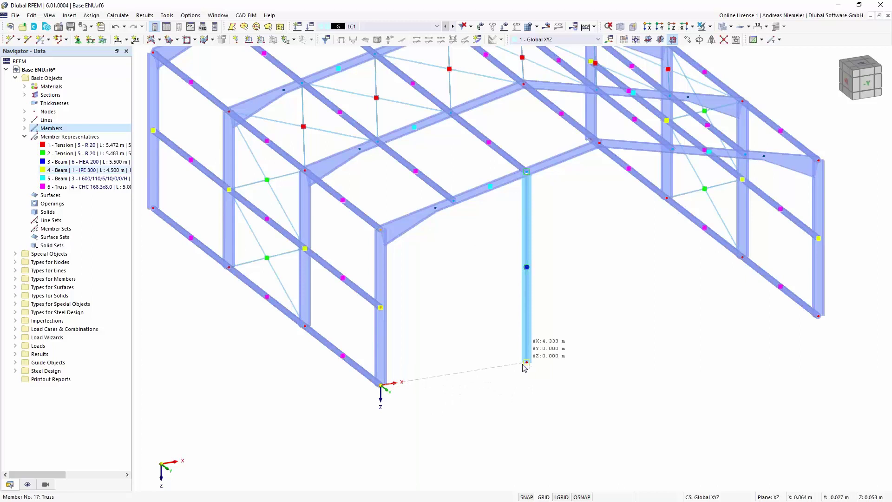
{"action": "double_click", "coordinate": [528, 286]}
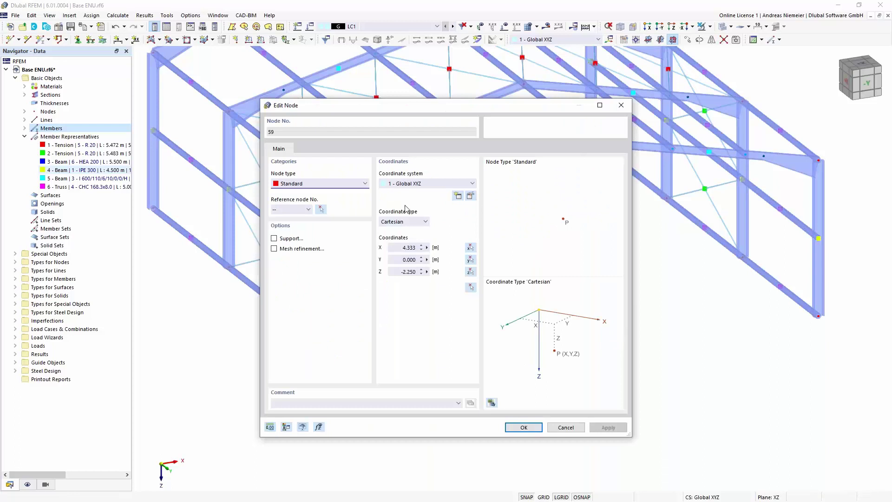
{"action": "left_click", "coordinate": [336, 183]}
{"action": "left_click", "coordinate": [297, 222]}
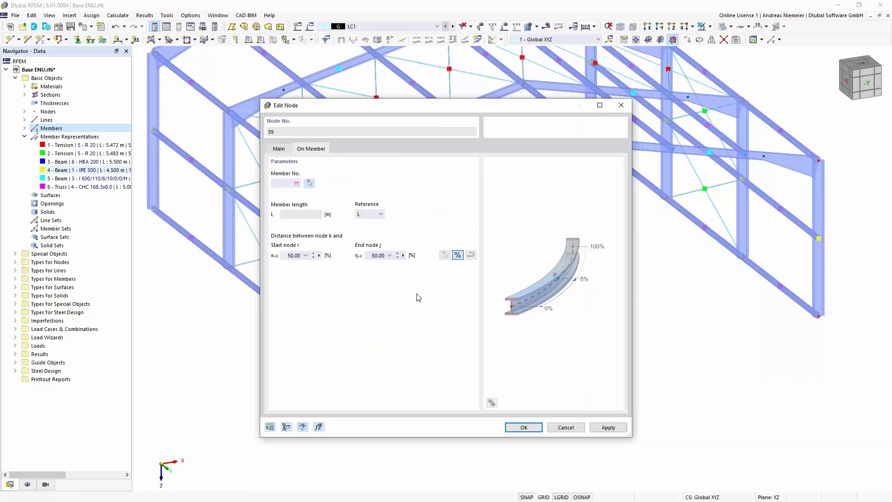
{"action": "left_click", "coordinate": [309, 183]}
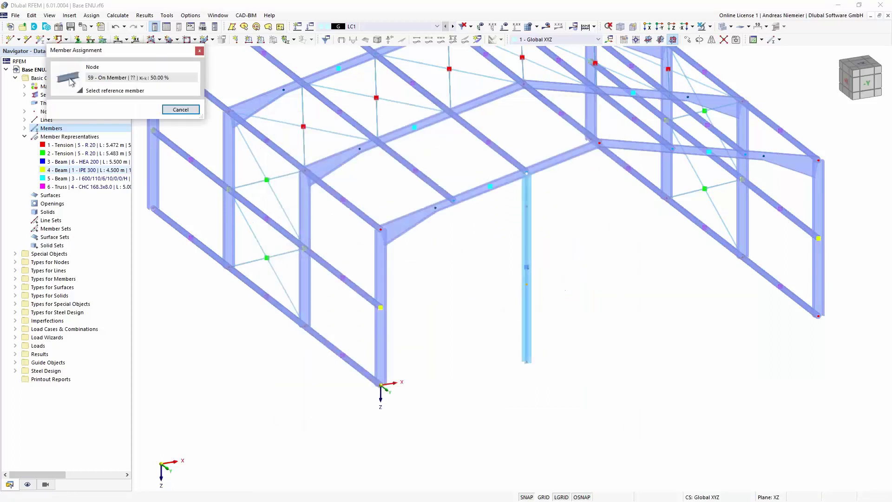
{"action": "left_click", "coordinate": [529, 293]}
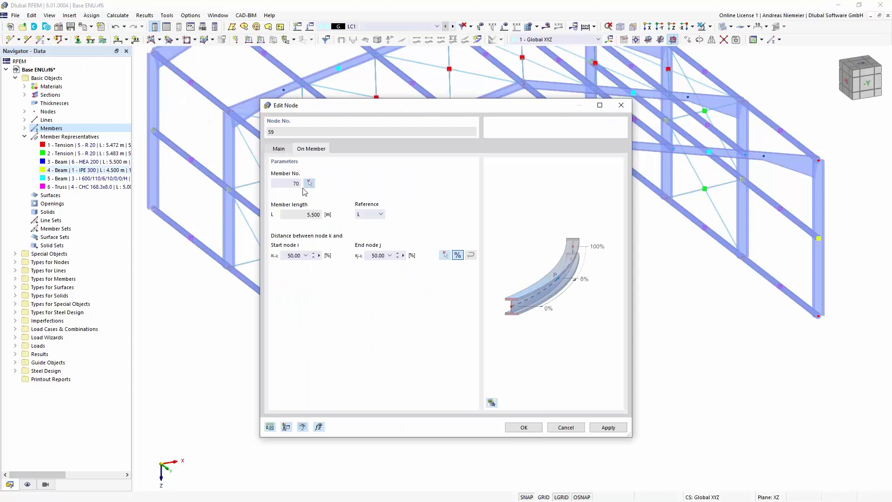
{"action": "left_click", "coordinate": [443, 255]}
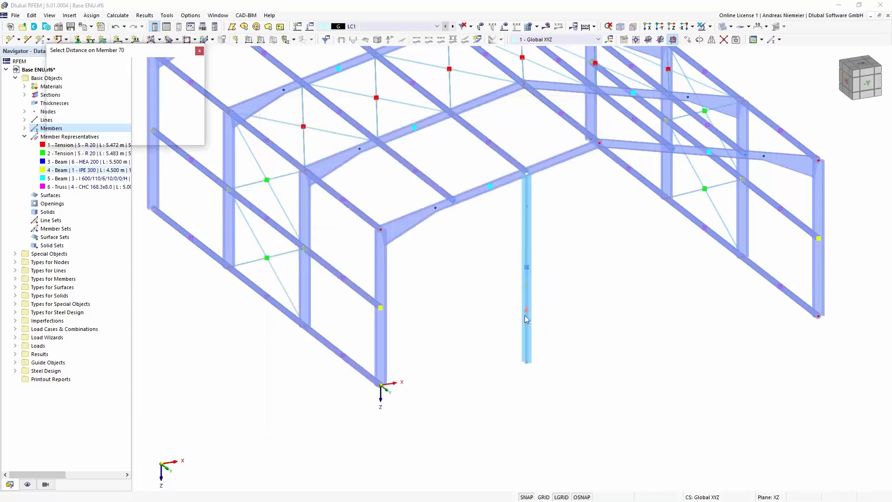
{"action": "left_click", "coordinate": [527, 288]}
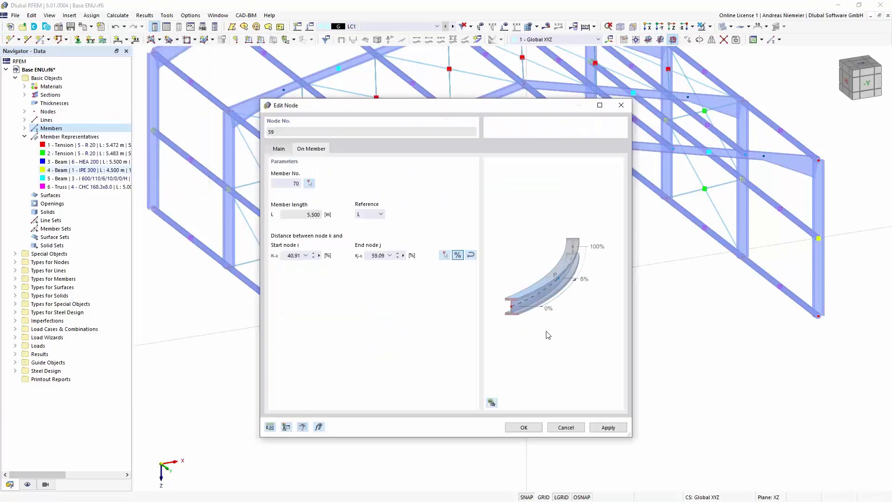
{"action": "left_click", "coordinate": [531, 428]}
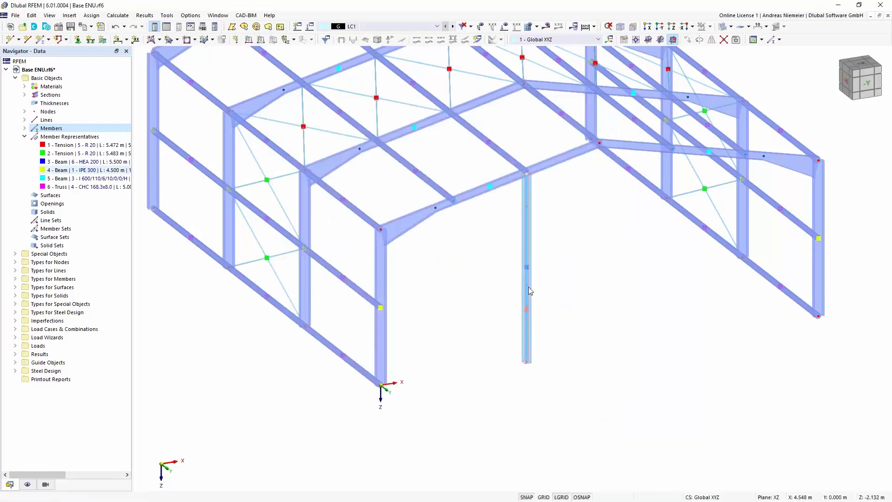
- Change the upper copied node on the gable column to type On Member, referencing member 70 at 81.81 % from its start
{"action": "double_click", "coordinate": [528, 206]}
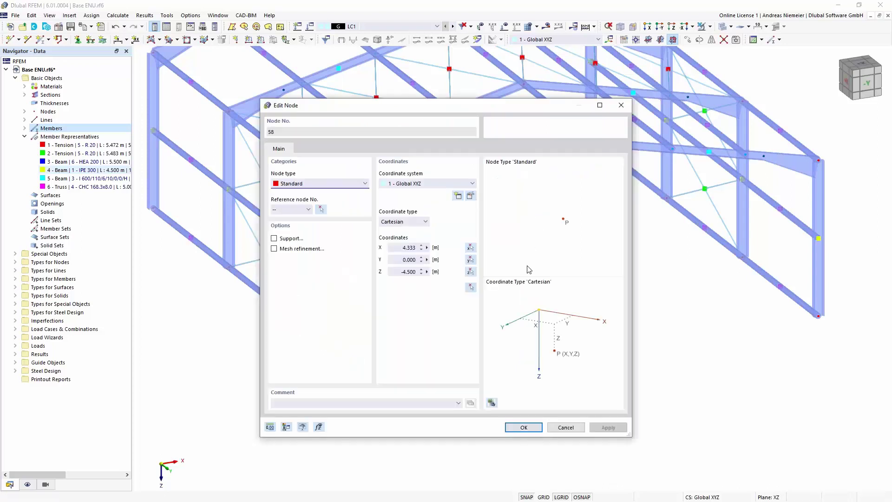
{"action": "left_click", "coordinate": [321, 184]}
{"action": "left_click", "coordinate": [316, 221]}
{"action": "left_click", "coordinate": [309, 183]}
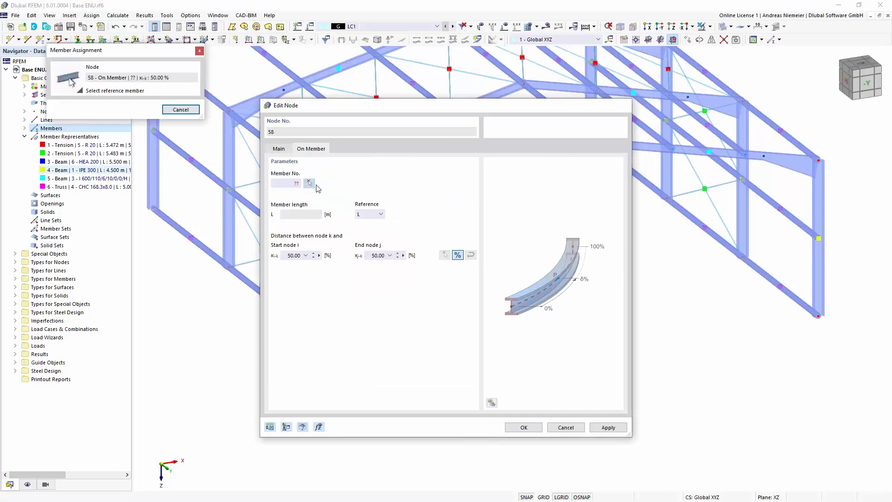
{"action": "left_click", "coordinate": [516, 321]}
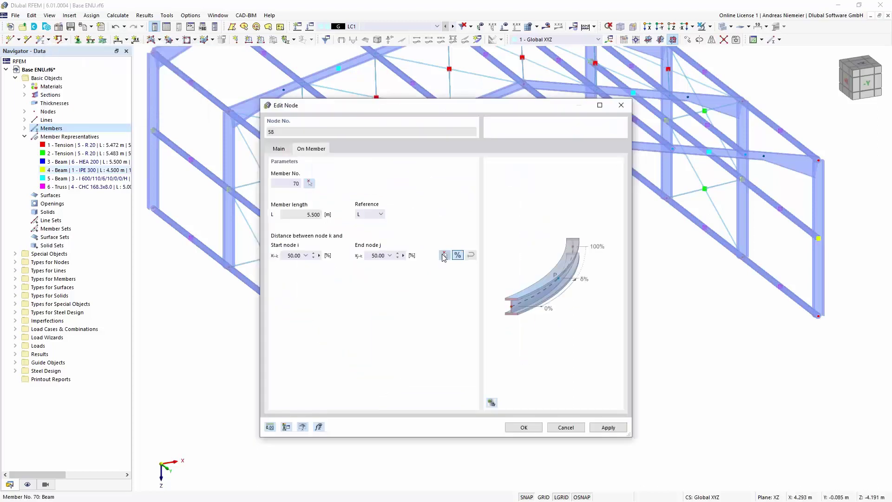
{"action": "left_click", "coordinate": [444, 255]}
{"action": "left_click", "coordinate": [528, 212]}
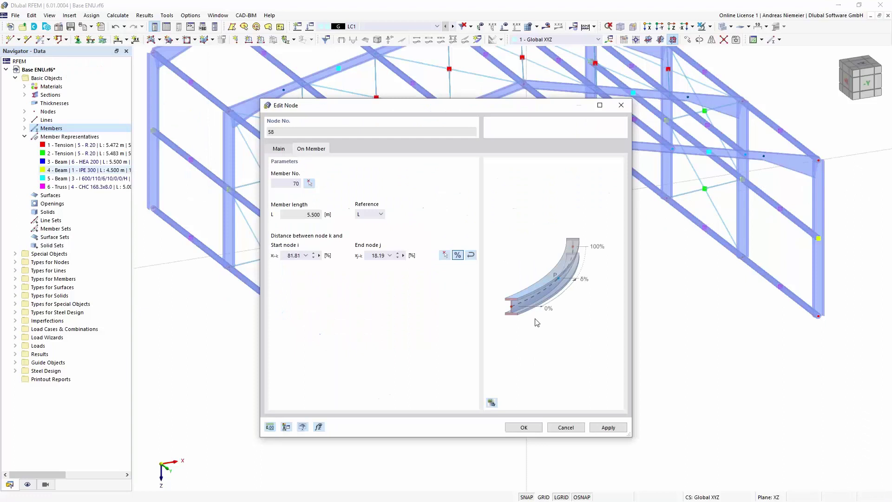
{"action": "left_click", "coordinate": [524, 428]}
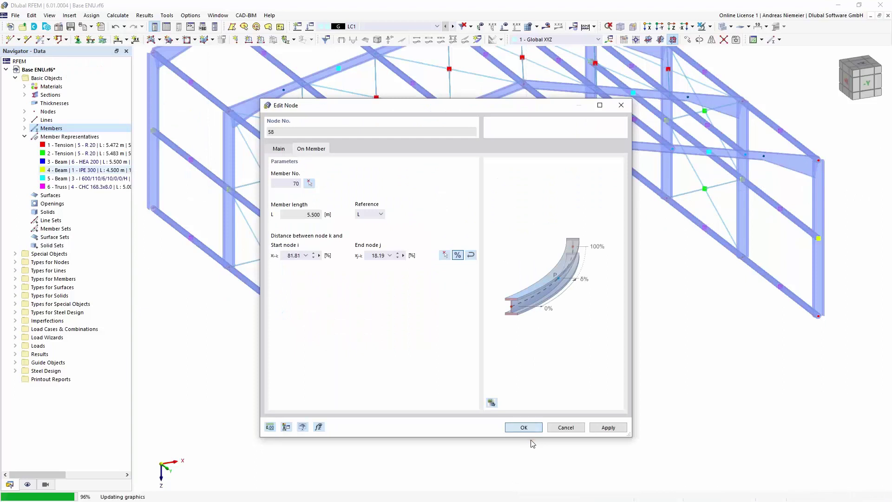
- Display the model in wireframe and show the member outlines
{"action": "scroll", "coordinate": [597, 391], "scroll_direction": "down", "scroll_amount": 2}
{"action": "scroll", "coordinate": [598, 391], "scroll_direction": "up", "scroll_amount": 1}
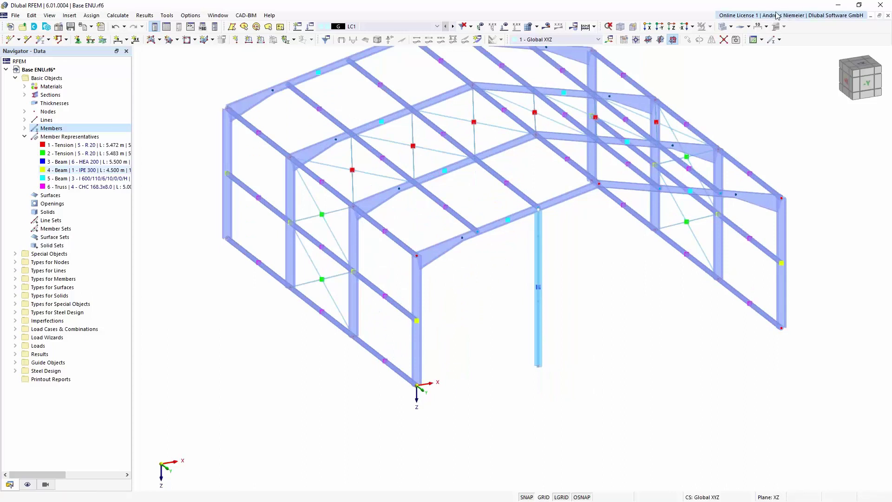
{"action": "left_click", "coordinate": [731, 26]}
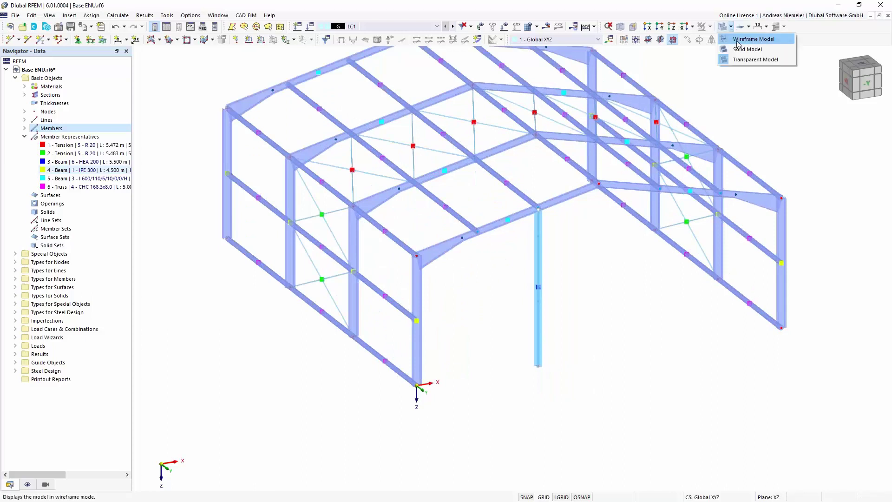
{"action": "left_click", "coordinate": [738, 41]}
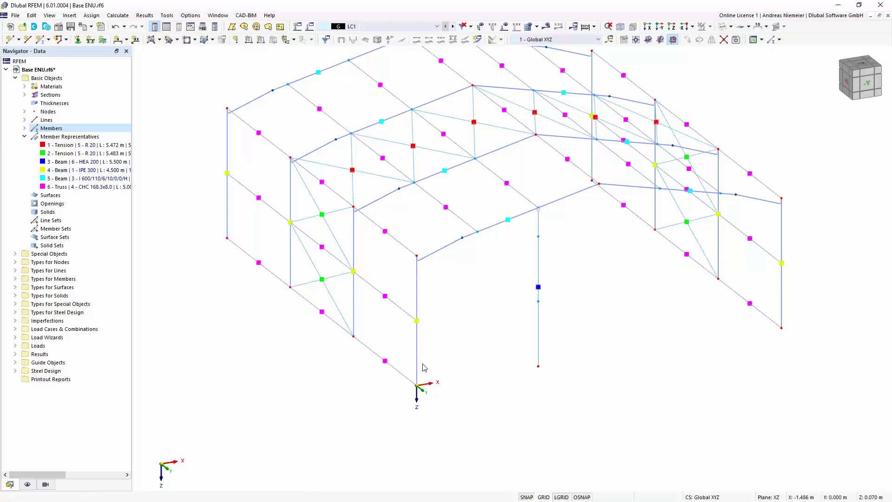
{"action": "left_click", "coordinate": [26, 485]}
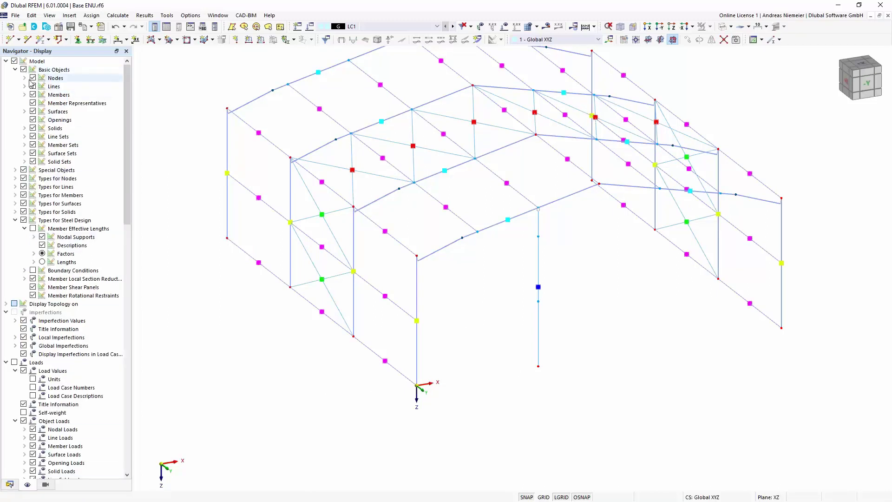
{"action": "left_click", "coordinate": [25, 95]}
{"action": "left_click", "coordinate": [41, 153]}
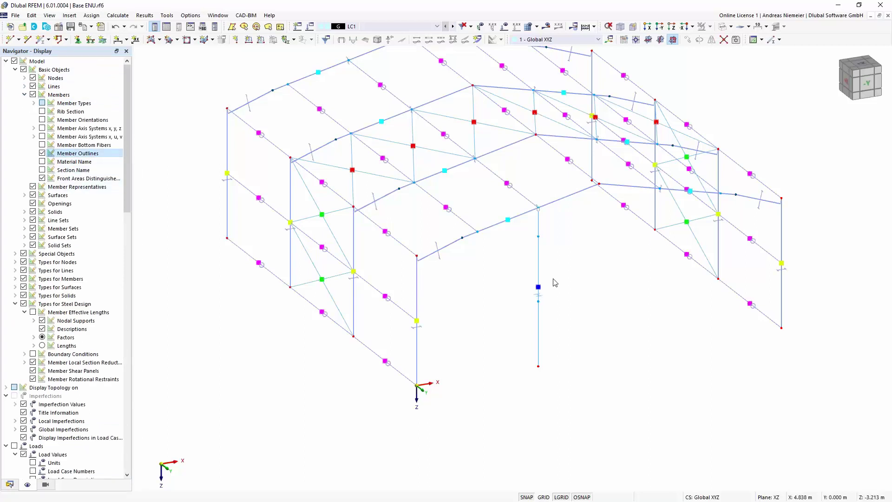
- Copy the front side bay's three longitudinal trusses 5.000 m in Y and attach their free ends to the gable column's upper, middle and foot nodes
{"action": "scroll", "coordinate": [555, 282], "scroll_direction": "up", "scroll_amount": 2}
{"action": "scroll", "coordinate": [540, 311], "scroll_direction": "down", "scroll_amount": 2}
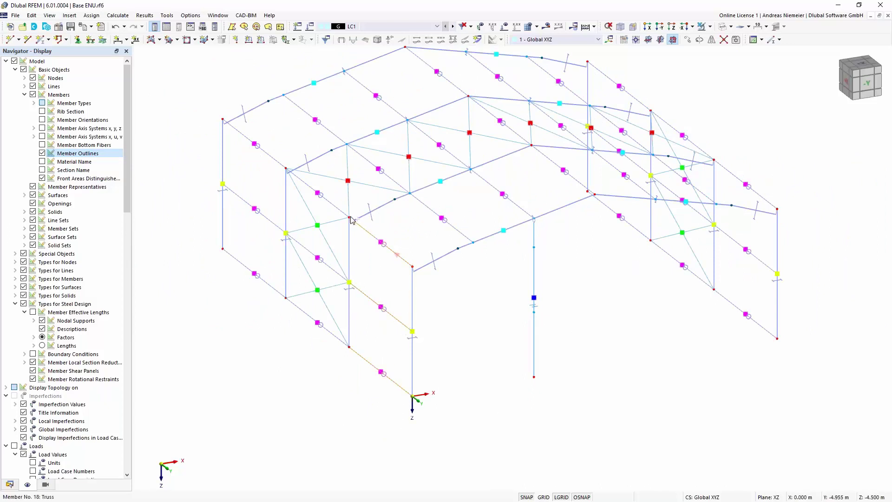
{"action": "left_click_drag", "start_coordinate": [351, 219], "coordinate": [415, 271], "text": "ctrl"}
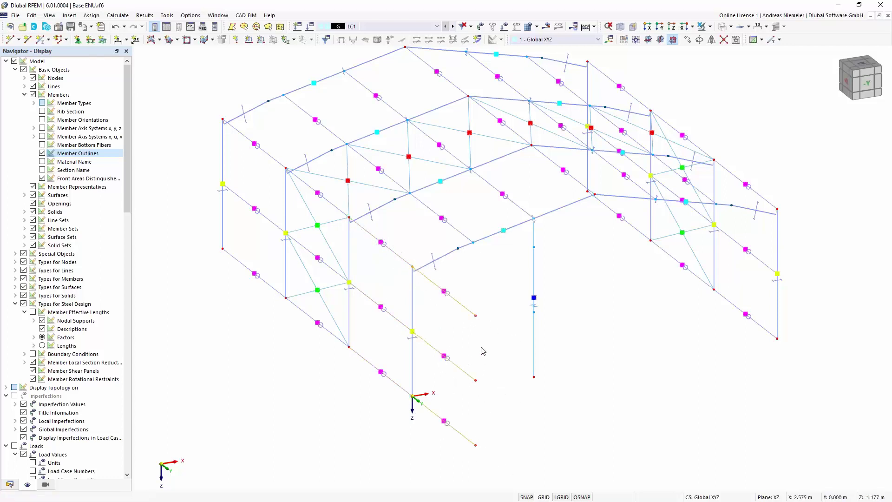
{"action": "left_click_drag", "start_coordinate": [476, 317], "coordinate": [536, 250]}
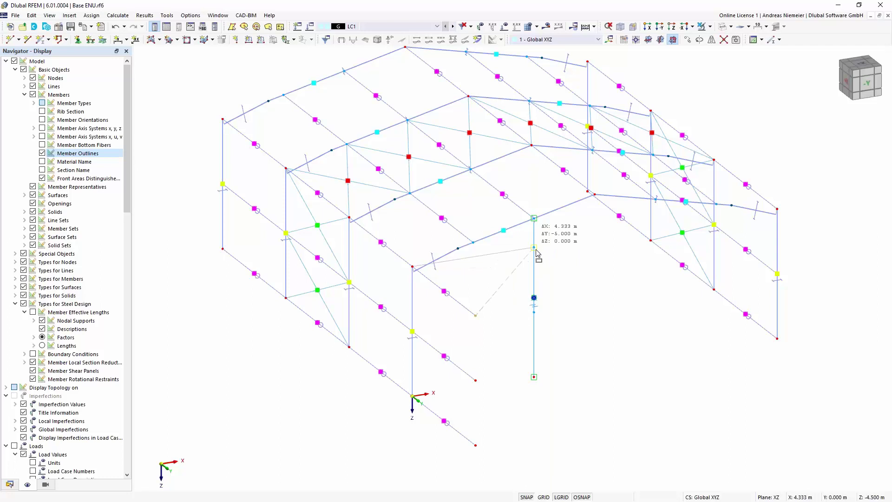
{"action": "mouse_move", "coordinate": [535, 349]}
{"action": "left_mouse_down"}
{"action": "mouse_move", "coordinate": [534, 384]}
{"action": "mouse_move", "coordinate": [516, 346]}
{"action": "mouse_move", "coordinate": [535, 321]}
{"action": "left_mouse_up"}
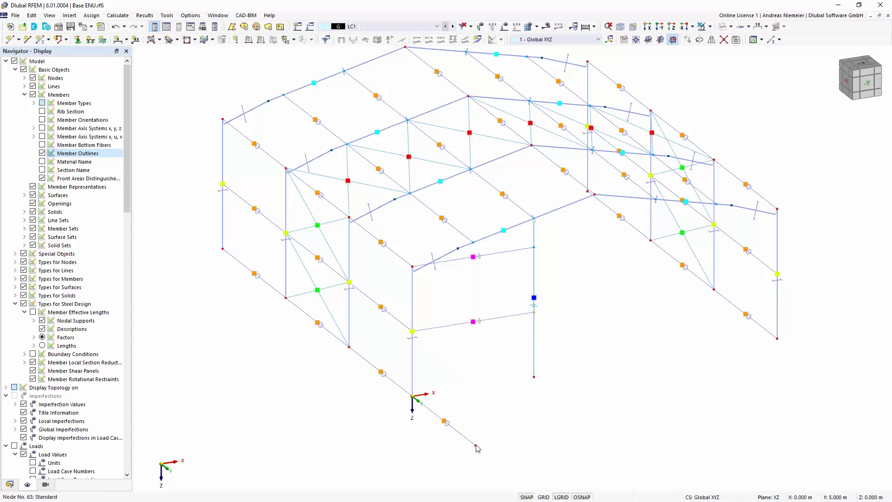
{"action": "left_click_drag", "start_coordinate": [484, 443], "coordinate": [534, 377]}
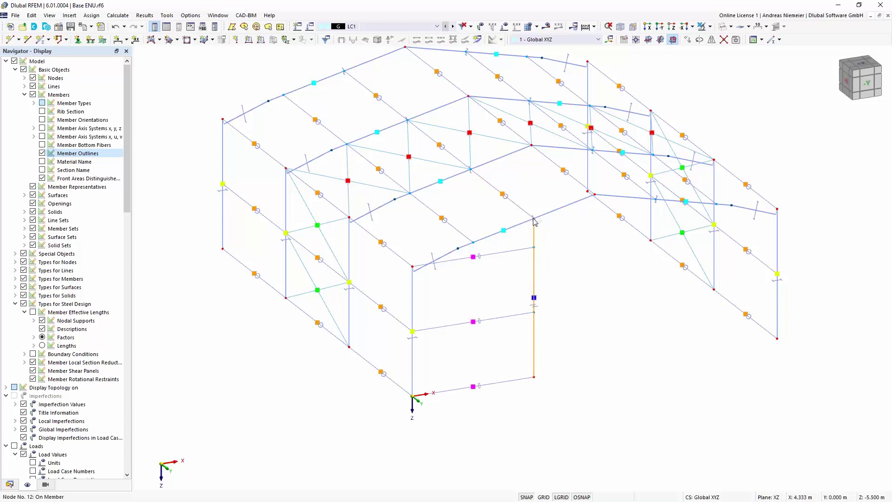
- Copy the gable column 4.333 m in X along the front frame and copy the three gable trusses into the bay at the far corner column
{"action": "left_click_drag", "start_coordinate": [541, 230], "coordinate": [655, 205]}
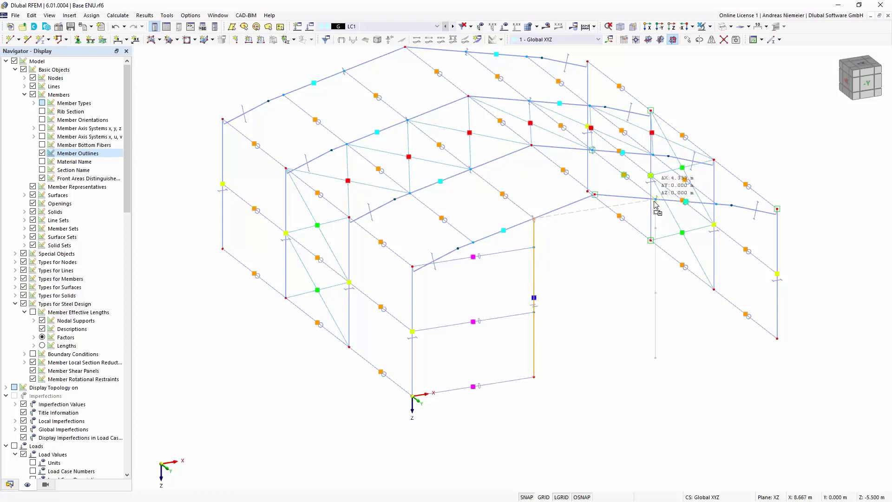
{"action": "left_click_drag", "start_coordinate": [614, 332], "coordinate": [612, 332]}
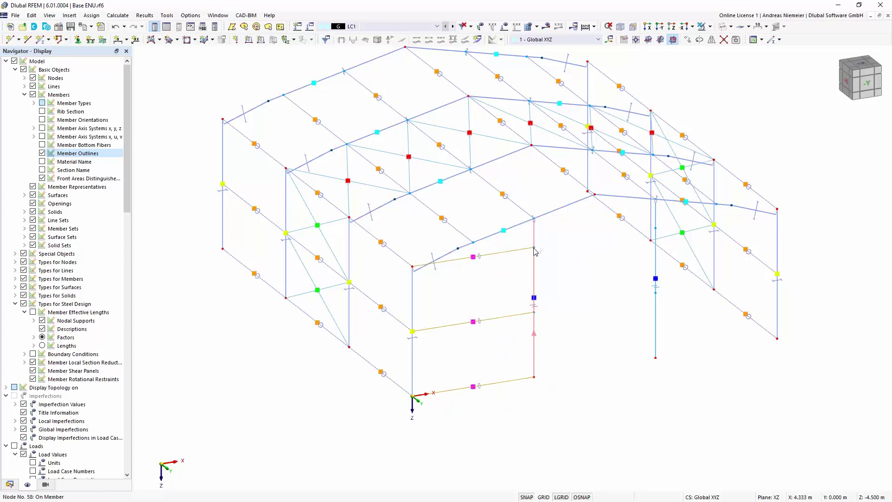
{"action": "left_click_drag", "start_coordinate": [533, 252], "coordinate": [779, 215], "text": "ctrl"}
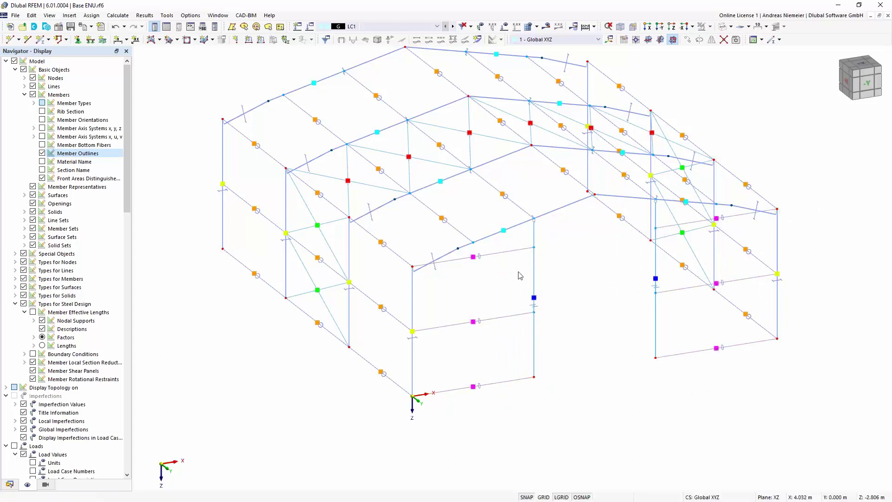
- Copy the upper gable truss into the middle bay and draw a single line connecting the feet of the two gable columns
{"action": "left_click_drag", "start_coordinate": [536, 251], "coordinate": [659, 232], "text": "ctrl"}
{"action": "left_click_drag", "start_coordinate": [576, 387], "coordinate": [576, 388], "text": "ctrl"}
{"action": "middle_click_drag", "start_coordinate": [586, 426], "coordinate": [569, 414], "text": "ctrl"}
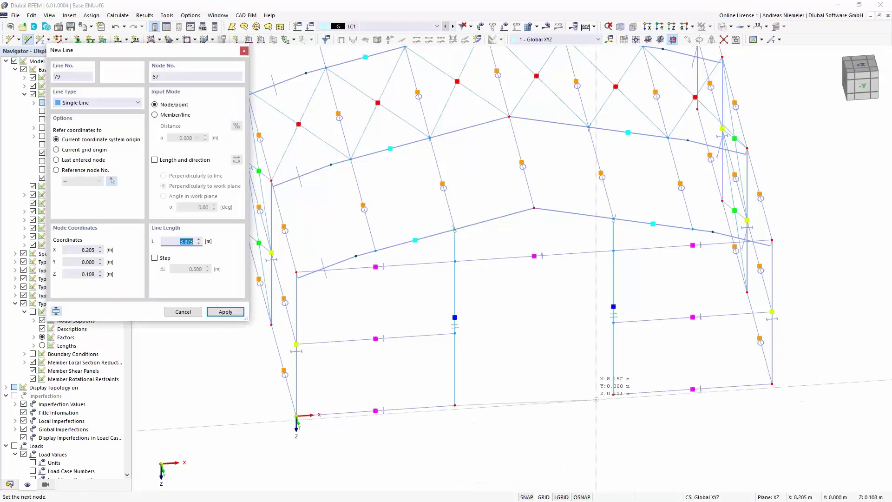
{"action": "left_click", "coordinate": [613, 395]}
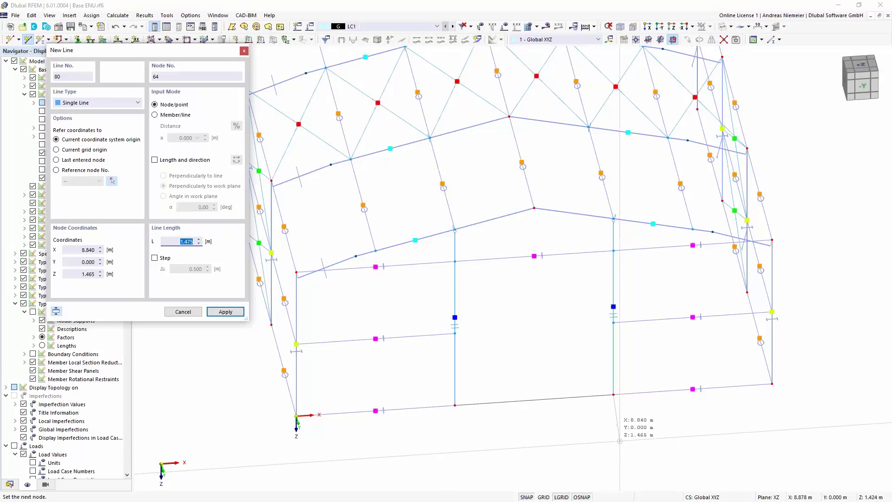
{"action": "key", "text": "Escape"}
{"action": "key", "text": "Escape"}
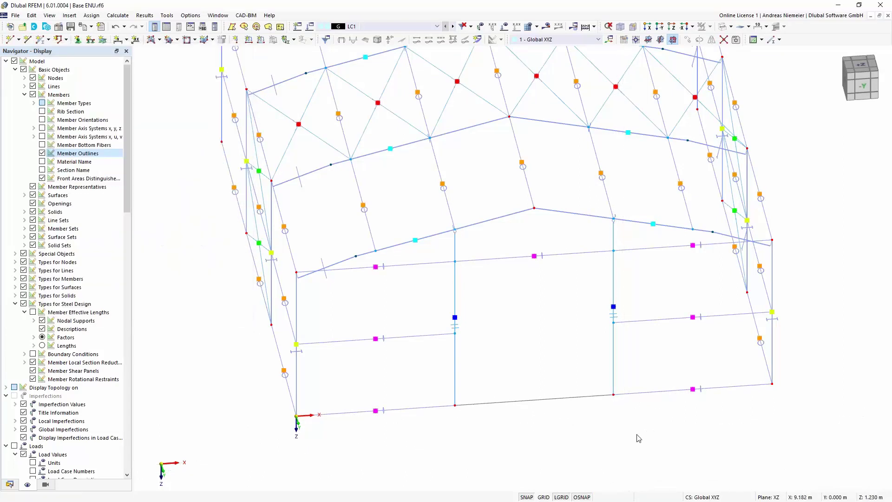
- Copy all front gable columns, trusses and the base line -15.000 m in Y to the rear frame
{"action": "scroll", "coordinate": [632, 435], "scroll_direction": "up", "scroll_amount": 1}
{"action": "scroll", "coordinate": [656, 441], "scroll_direction": "down", "scroll_amount": 2}
{"action": "scroll", "coordinate": [635, 461], "scroll_direction": "up", "scroll_amount": 1}
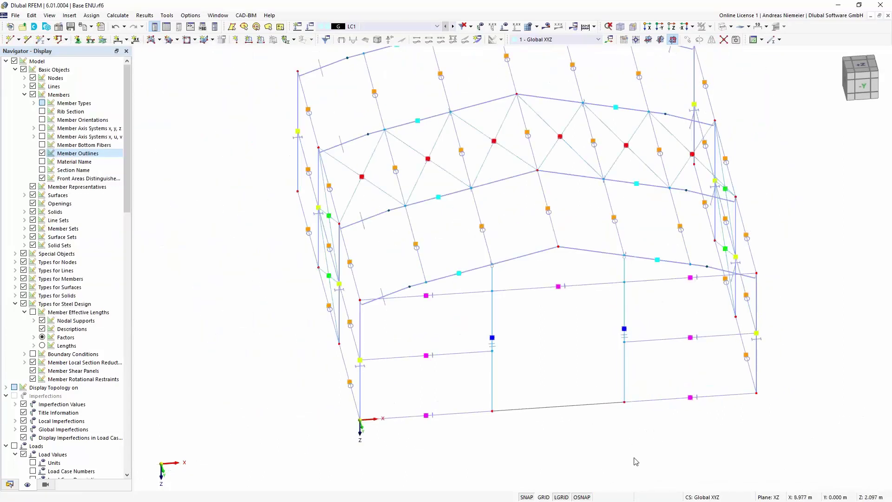
{"action": "left_click_drag", "start_coordinate": [654, 437], "coordinate": [486, 283]}
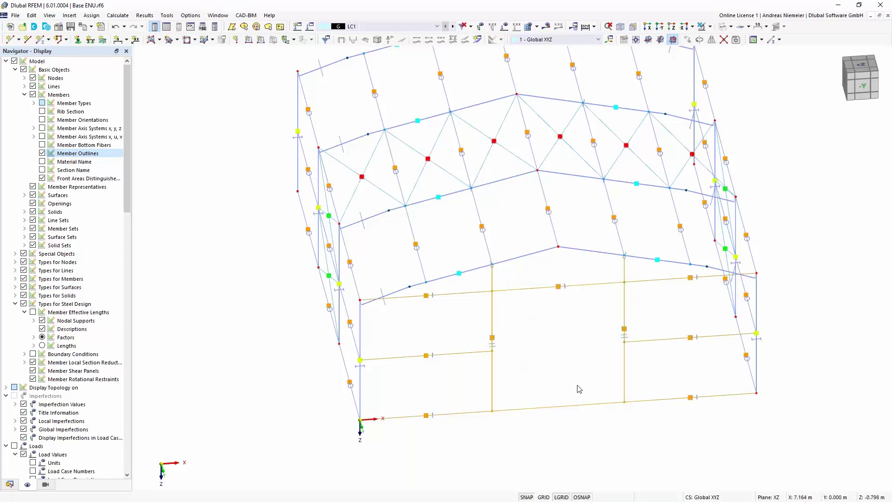
{"action": "scroll", "coordinate": [581, 388], "scroll_direction": "down", "scroll_amount": 2}
{"action": "left_click_drag", "start_coordinate": [585, 196], "coordinate": [523, 133], "text": "ctrl"}
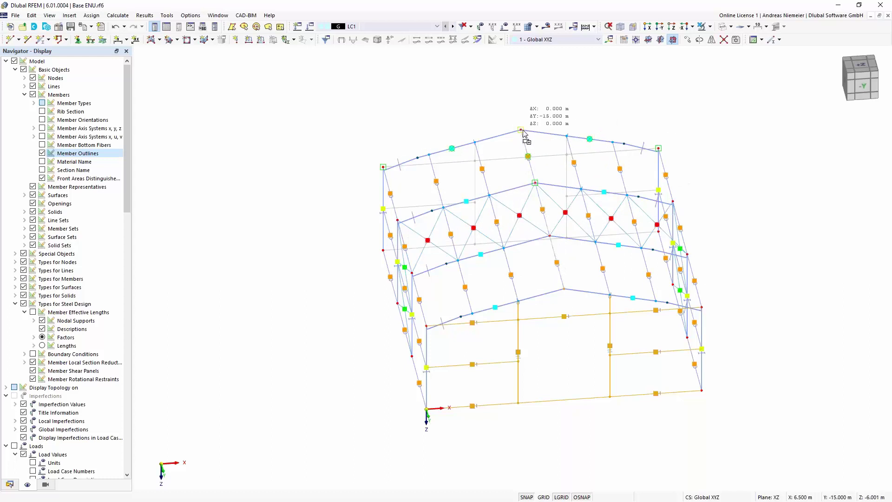
- Switch the model display from wireframe back to a rendered view of the member sections
{"action": "middle_click_drag", "start_coordinate": [277, 383], "coordinate": [382, 459], "text": "ctrl"}
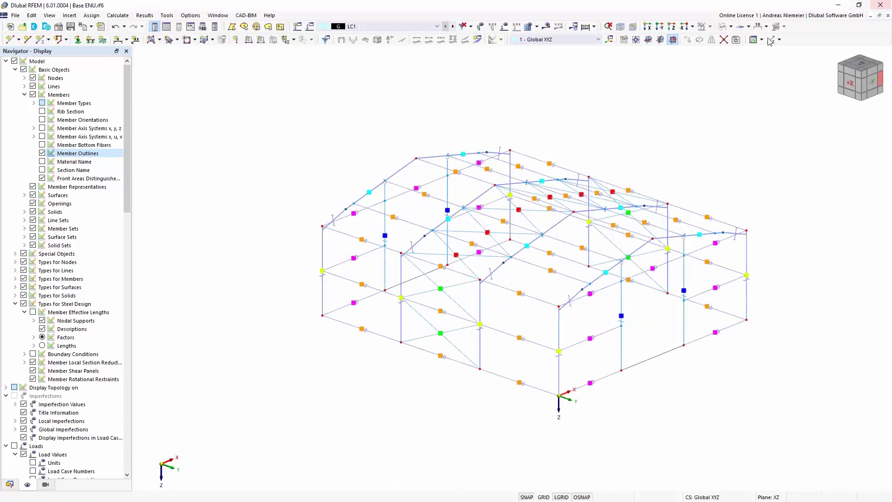
{"action": "left_click", "coordinate": [731, 27]}
{"action": "left_click", "coordinate": [735, 49]}
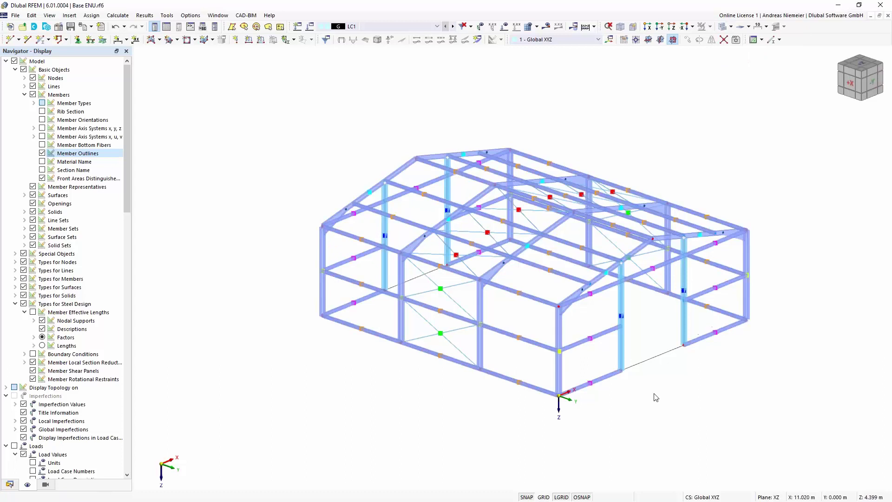
- Change the four rafters of the two gable frames to a uniform section distribution with section I 220/110/6/10/0/0/H
{"action": "scroll", "coordinate": [565, 321], "scroll_direction": "up", "scroll_amount": 2}
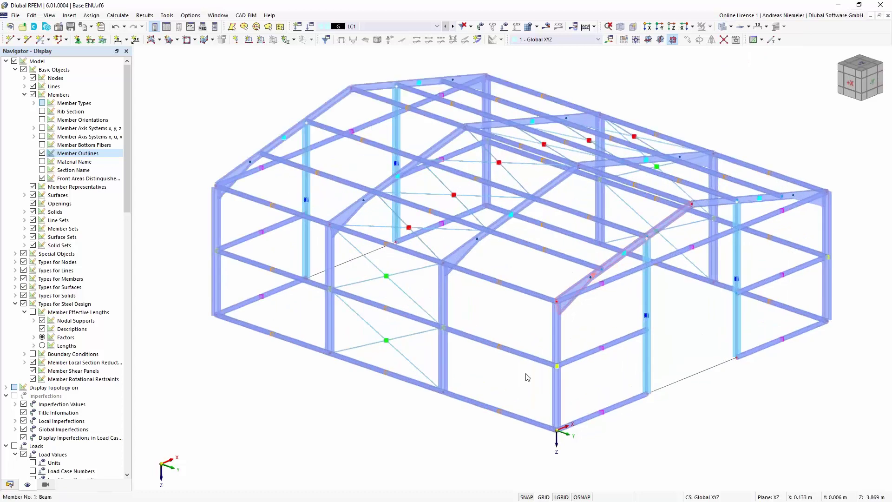
{"action": "left_click", "coordinate": [765, 200]}
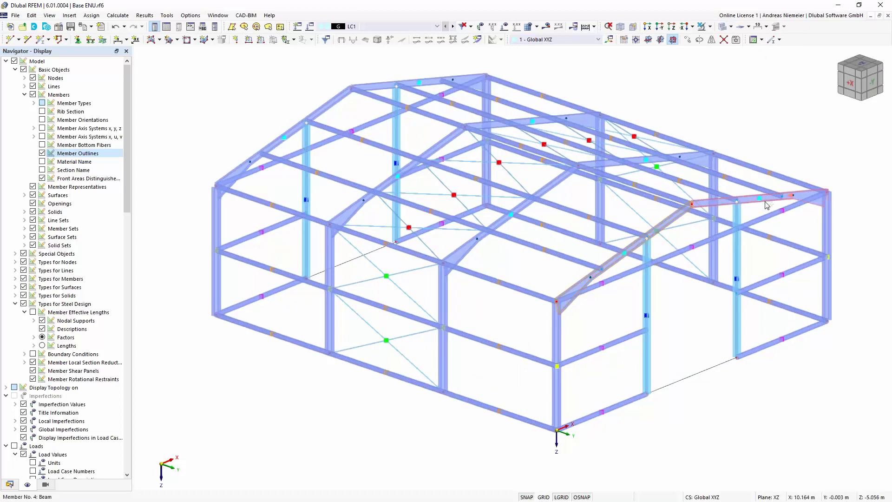
{"action": "left_click", "coordinate": [309, 122], "text": "ctrl"}
{"action": "left_click", "coordinate": [380, 88], "text": "ctrl"}
{"action": "right_click", "coordinate": [381, 85]}
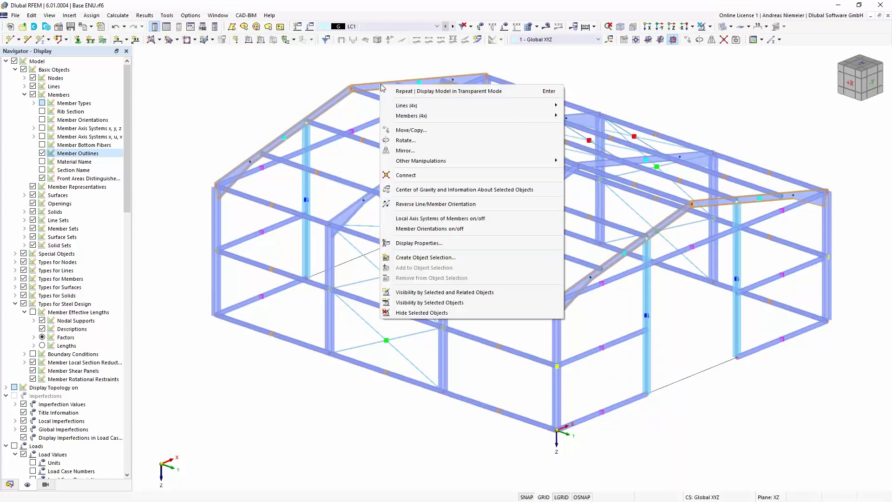
{"action": "mouse_move", "coordinate": [399, 116]}
{"action": "left_click", "coordinate": [588, 119]}
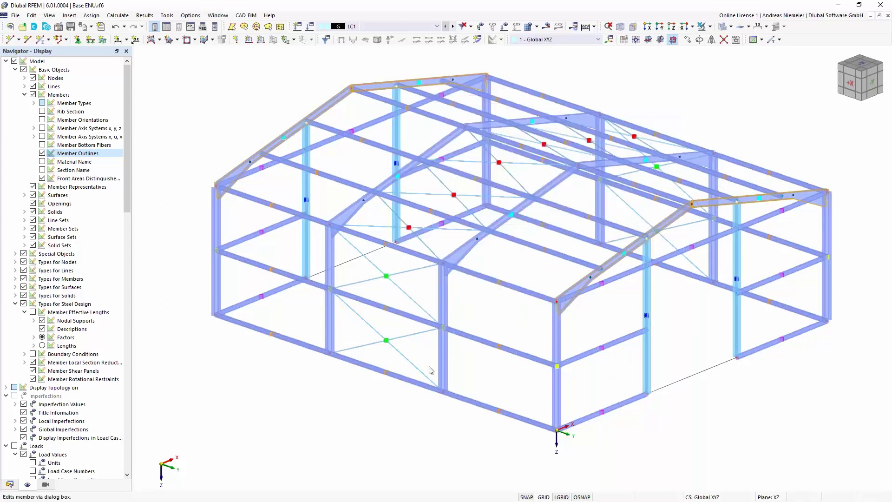
{"action": "left_click", "coordinate": [279, 110]}
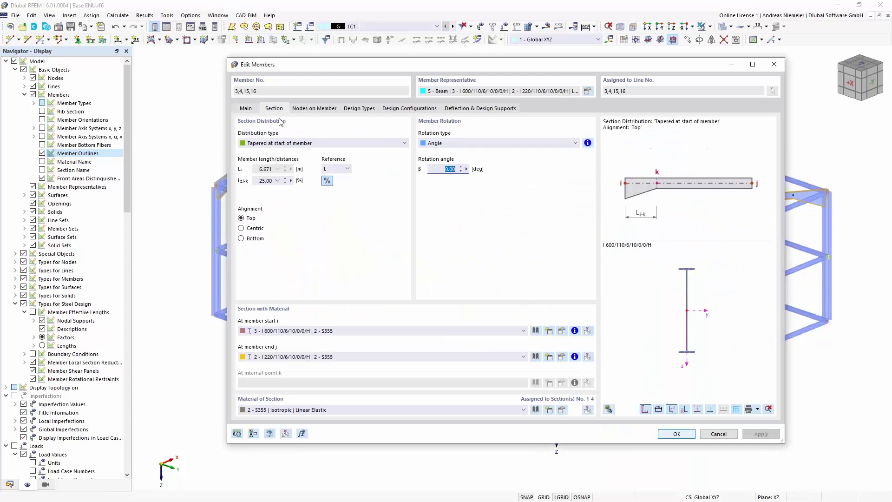
{"action": "left_click", "coordinate": [275, 143]}
{"action": "left_click", "coordinate": [265, 155]}
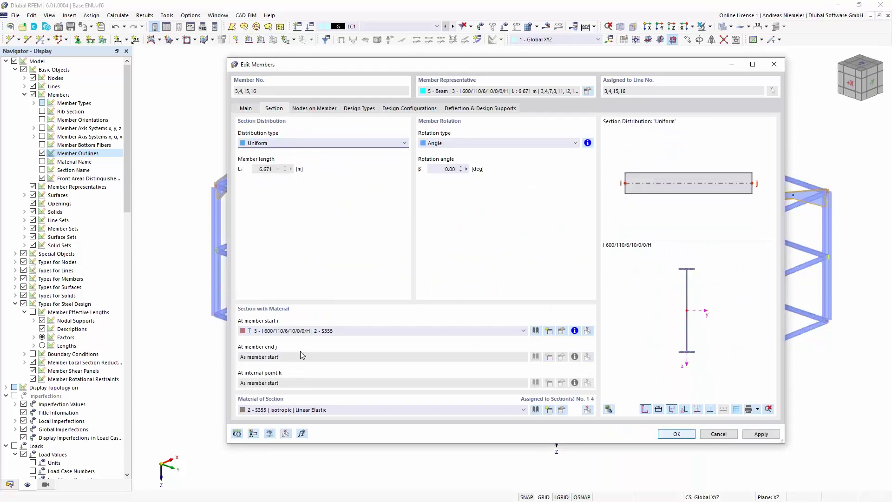
{"action": "left_click", "coordinate": [306, 331]}
{"action": "left_click", "coordinate": [296, 349]}
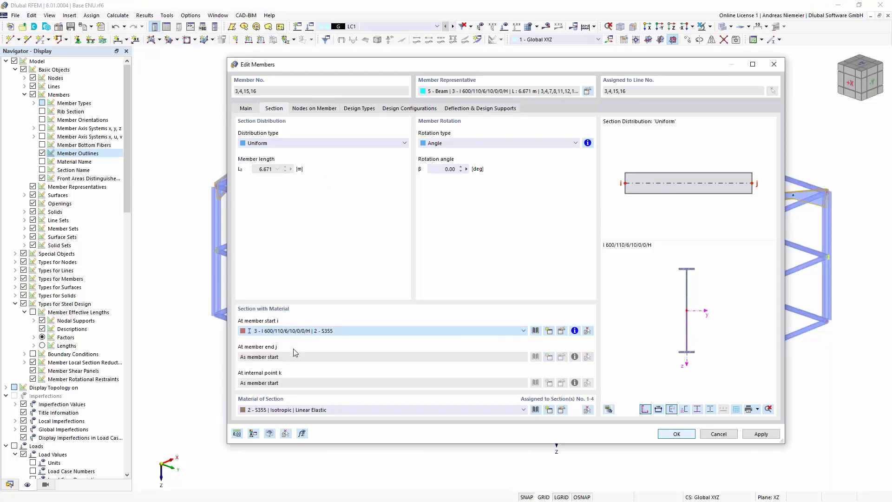
{"action": "left_click", "coordinate": [677, 434]}
{"action": "left_click", "coordinate": [648, 463]}
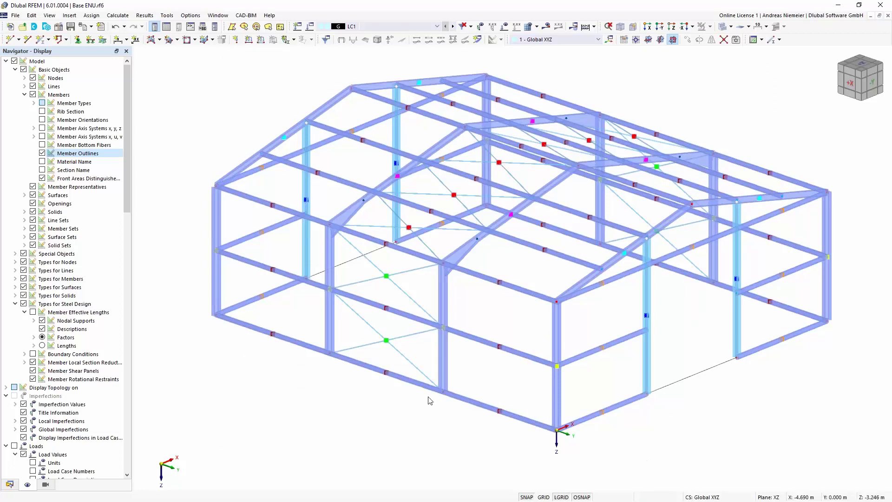
- Change all ten truss members at base level to member type Coupling Hinge-Hinge
{"action": "key", "text": "ctrl+shift+x"}
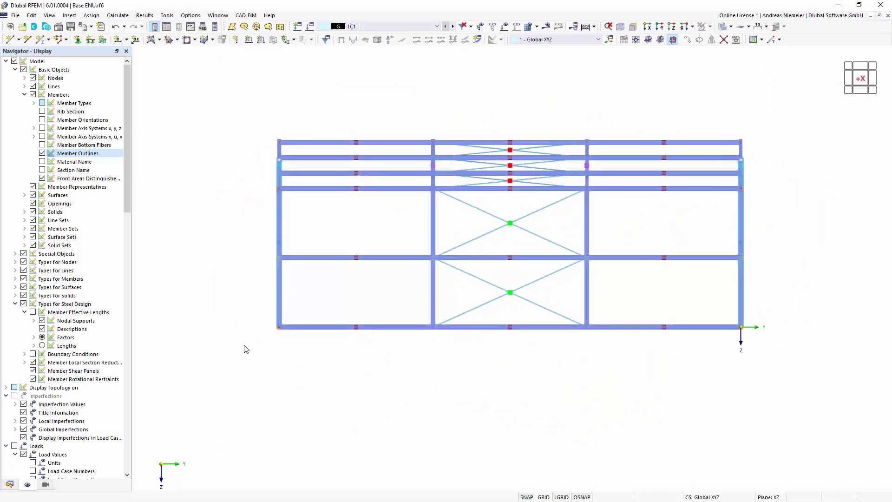
{"action": "left_click_drag", "start_coordinate": [256, 320], "coordinate": [794, 347]}
{"action": "key", "text": "ctrl+shift+i"}
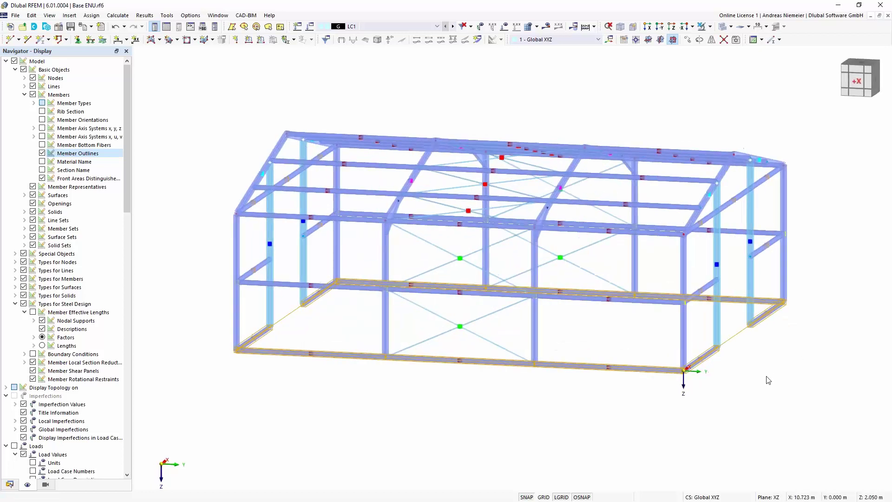
{"action": "right_click", "coordinate": [661, 371]}
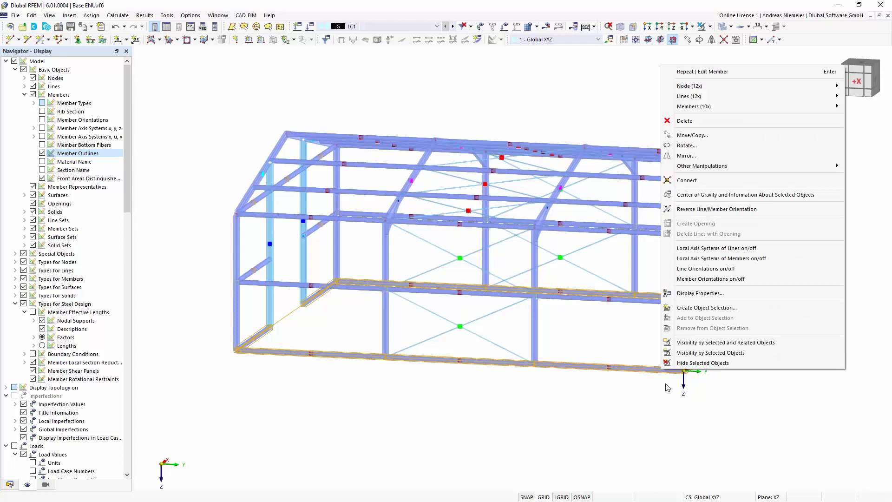
{"action": "mouse_move", "coordinate": [719, 108]}
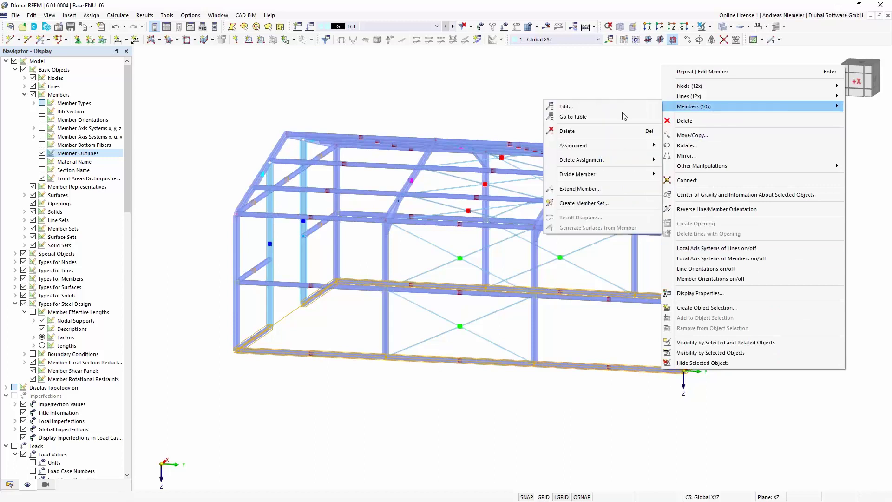
{"action": "left_click", "coordinate": [619, 114]}
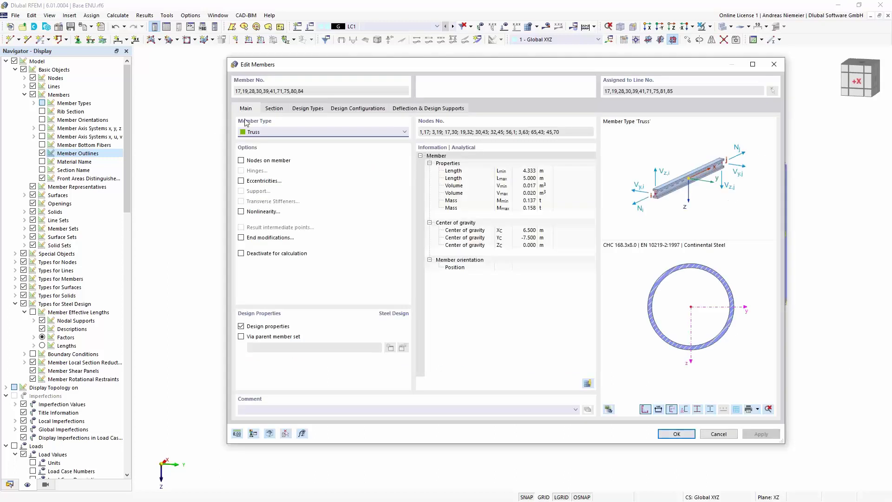
{"action": "left_click", "coordinate": [248, 133]}
{"action": "left_click", "coordinate": [274, 245]}
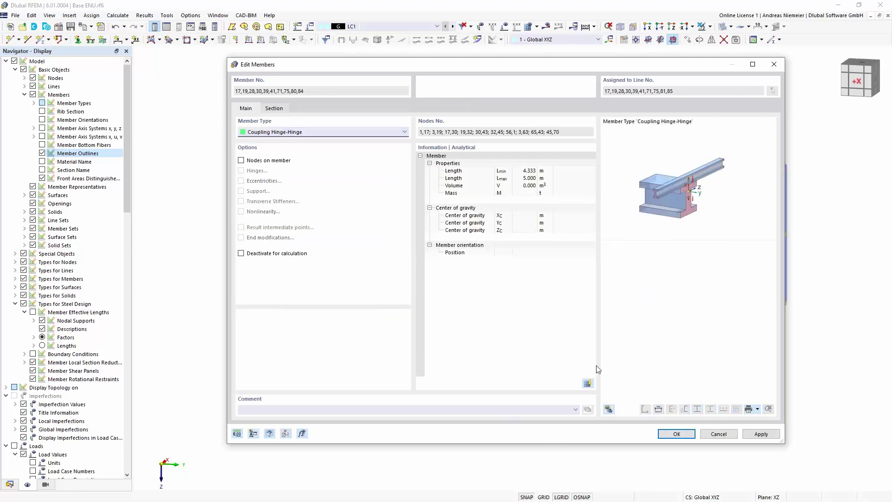
{"action": "left_click", "coordinate": [680, 436]}
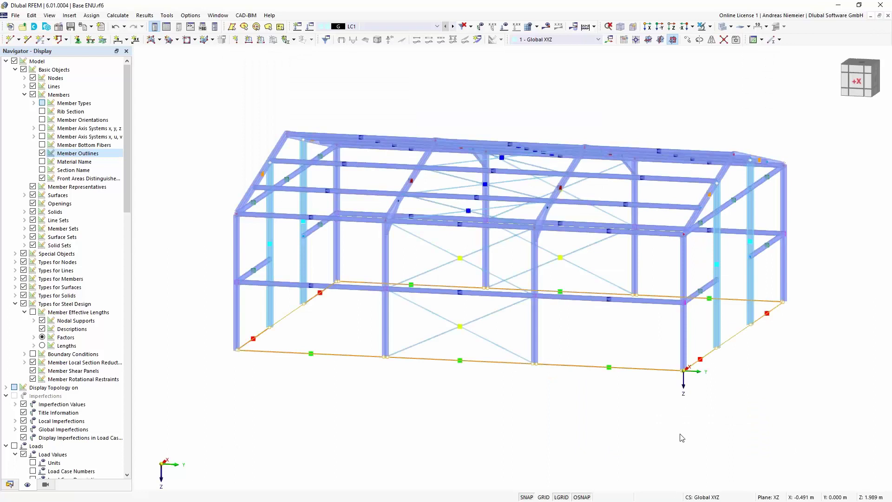
{"action": "left_click", "coordinate": [586, 450]}
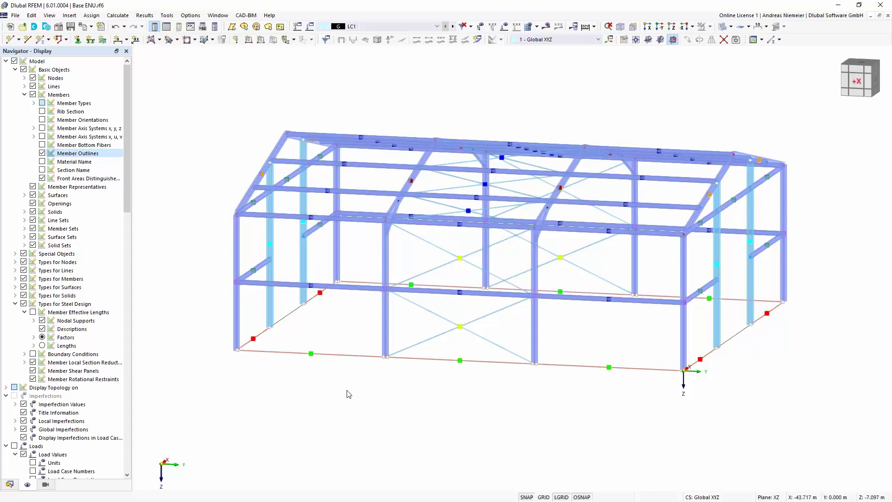
- Assign nodal supports to the feet of all frame and gable columns
{"action": "left_click", "coordinate": [78, 40]}
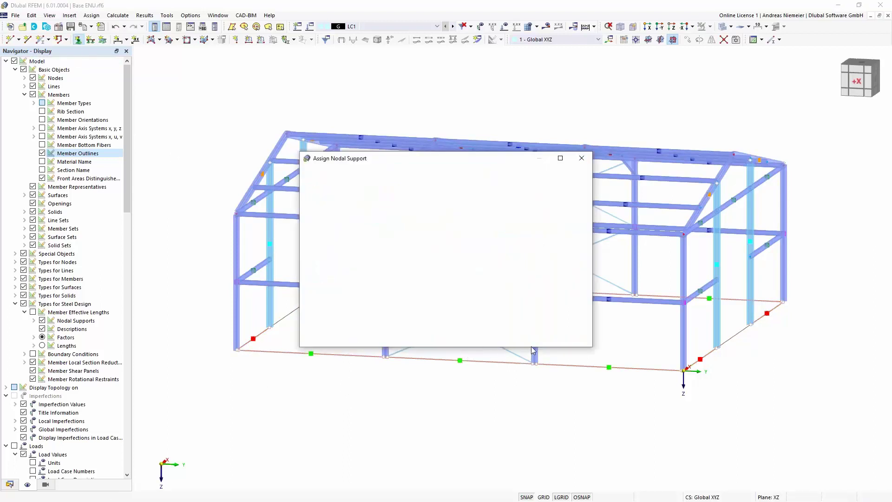
{"action": "left_click", "coordinate": [483, 337]}
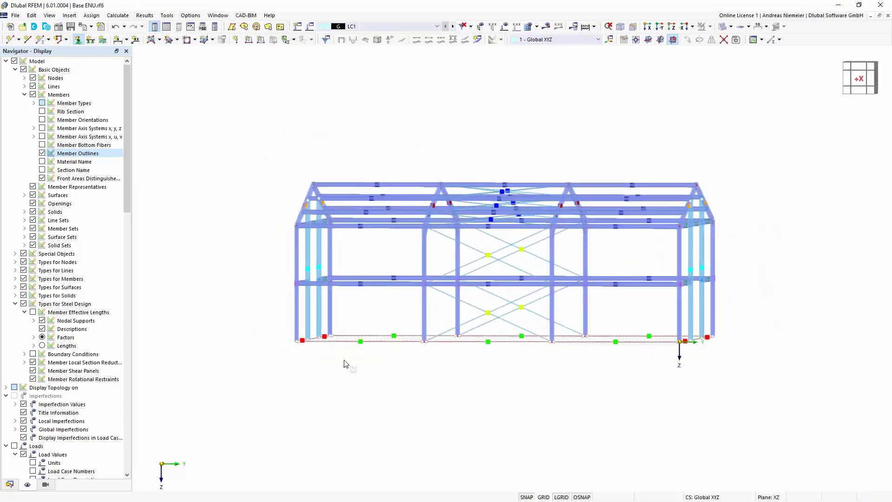
{"action": "left_click_drag", "start_coordinate": [450, 371], "coordinate": [753, 385]}
{"action": "key", "text": "Escape"}
- Enlarge the displayed nodal support symbols and save the model
{"action": "middle_click_drag", "start_coordinate": [762, 315], "coordinate": [662, 387], "text": "ctrl"}
{"action": "right_click", "coordinate": [663, 382]}
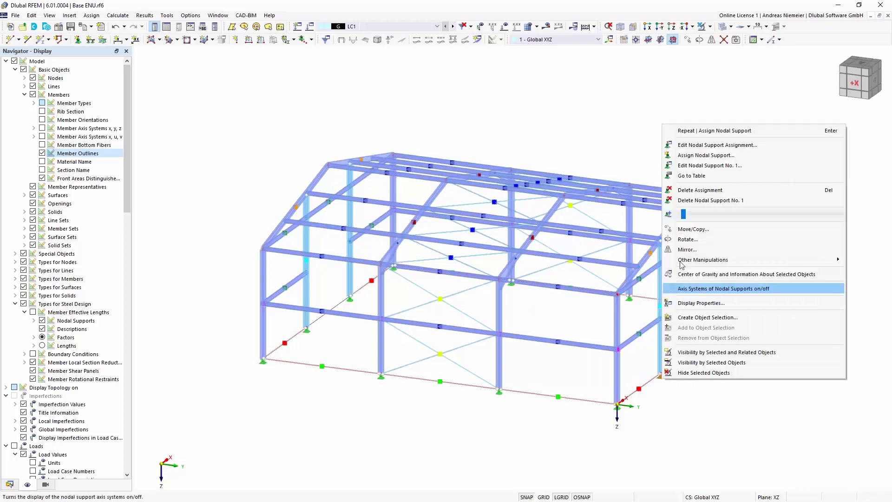
{"action": "left_click_drag", "start_coordinate": [684, 214], "coordinate": [702, 216]}
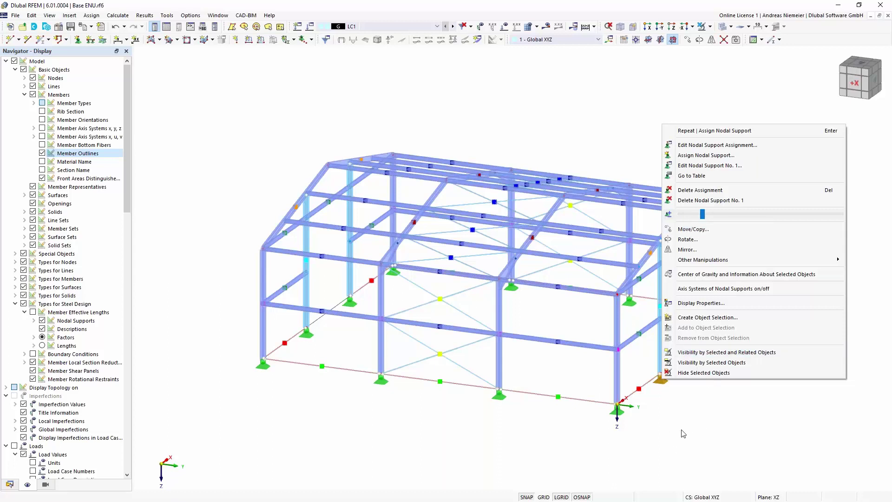
{"action": "left_click", "coordinate": [683, 434]}
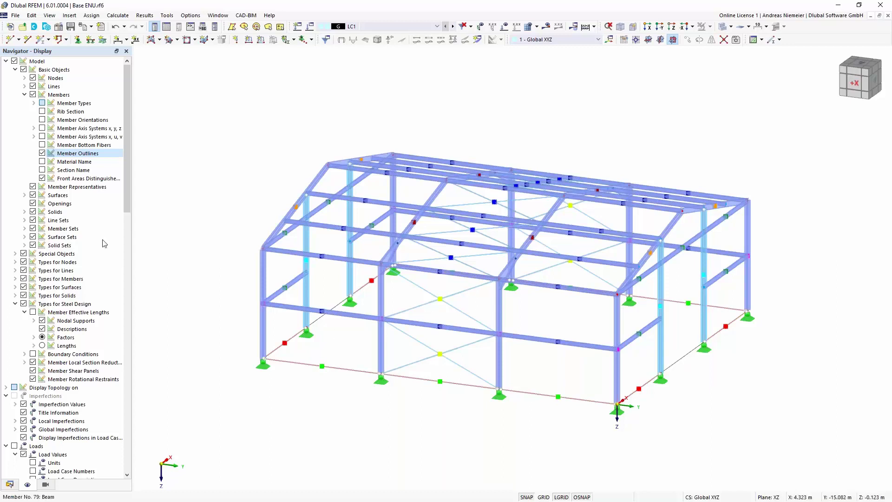
{"action": "left_click", "coordinate": [71, 27]}
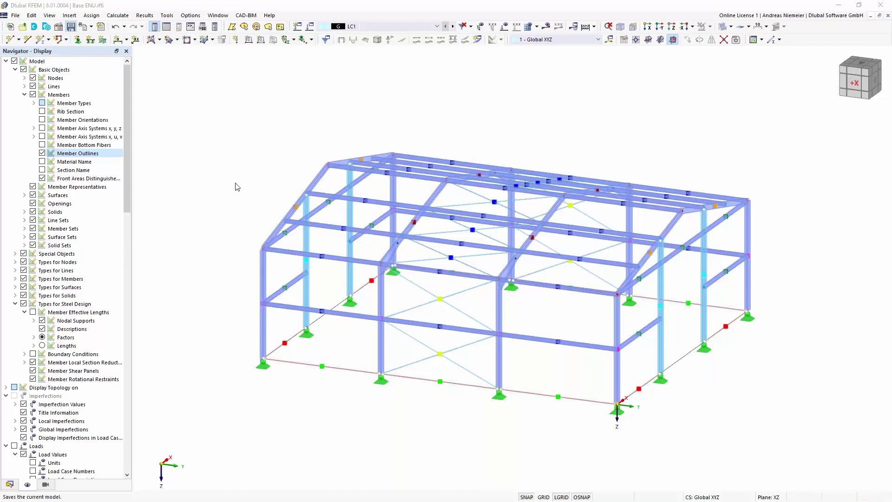
{"action": "left_click", "coordinate": [695, 345]}
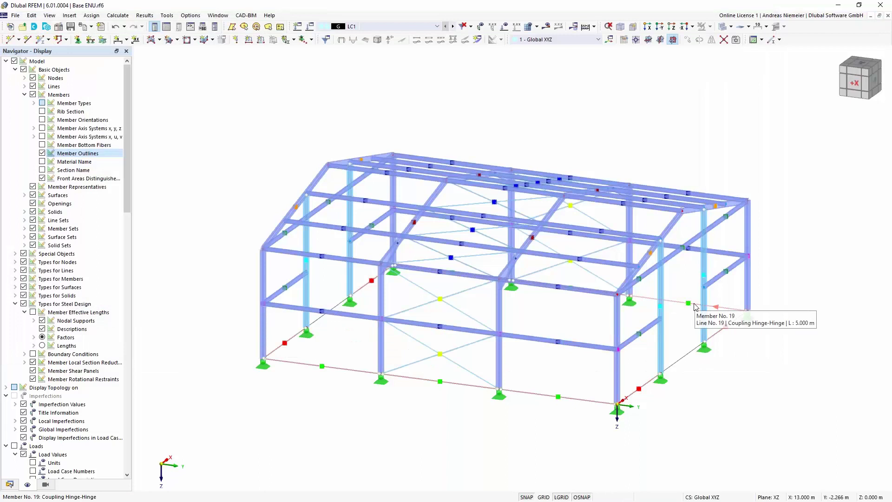
- Display the Load Cases & Combinations tables and name load case LC1 Self-weight
{"action": "middle_click_drag", "start_coordinate": [534, 436], "coordinate": [462, 324]}
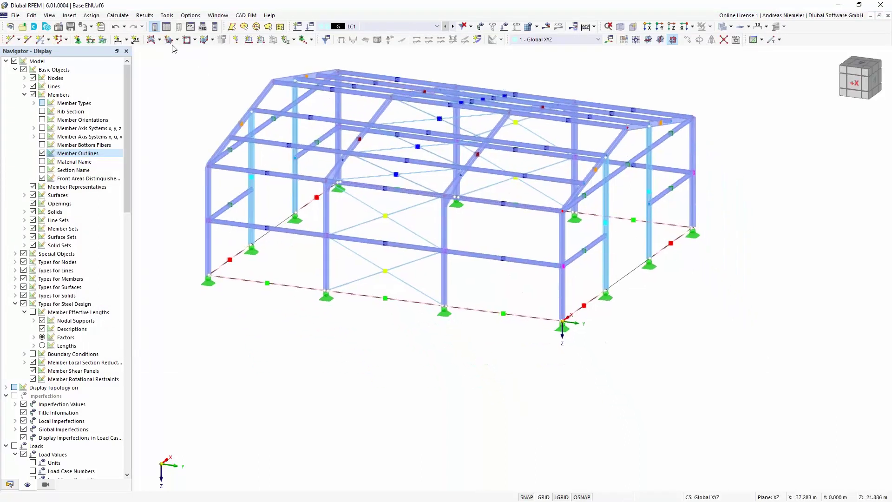
{"action": "left_click", "coordinate": [166, 26]}
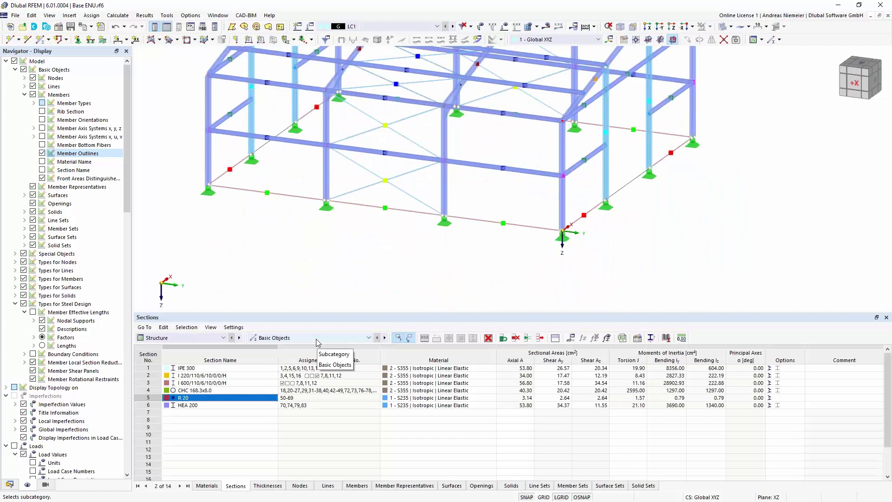
{"action": "left_click", "coordinate": [205, 338]}
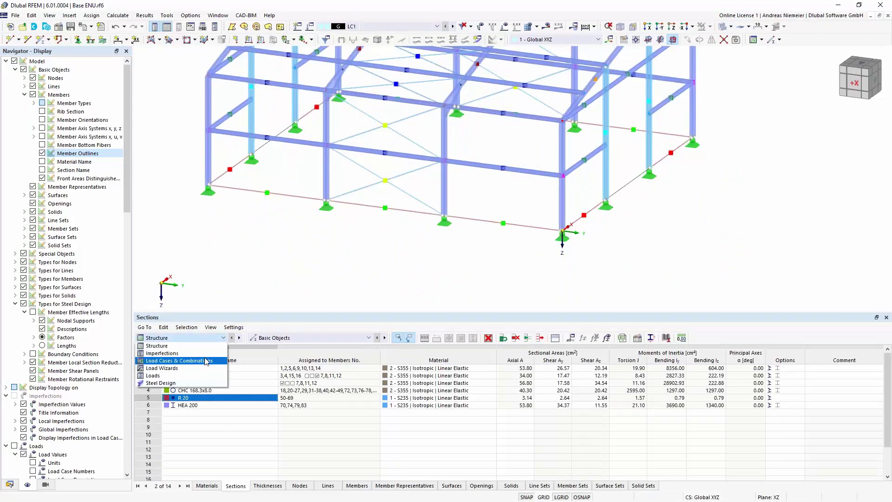
{"action": "left_click", "coordinate": [166, 362]}
{"action": "left_click", "coordinate": [223, 442]}
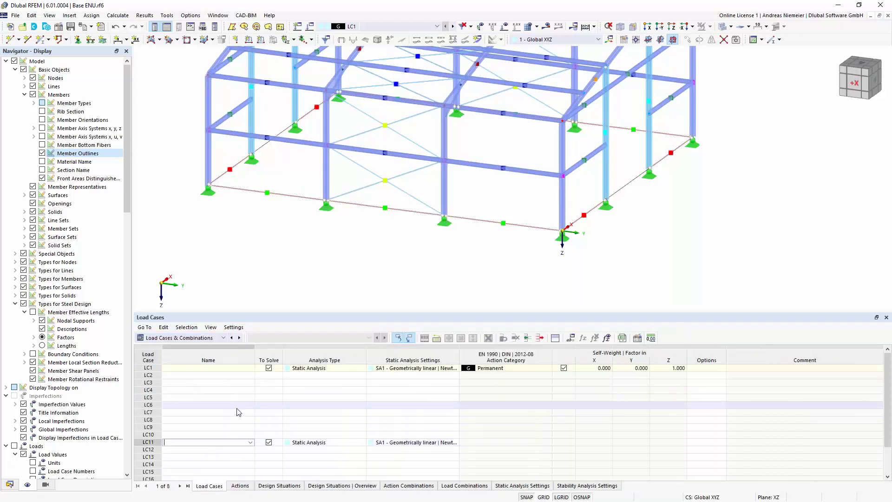
{"action": "key", "text": "Escape"}
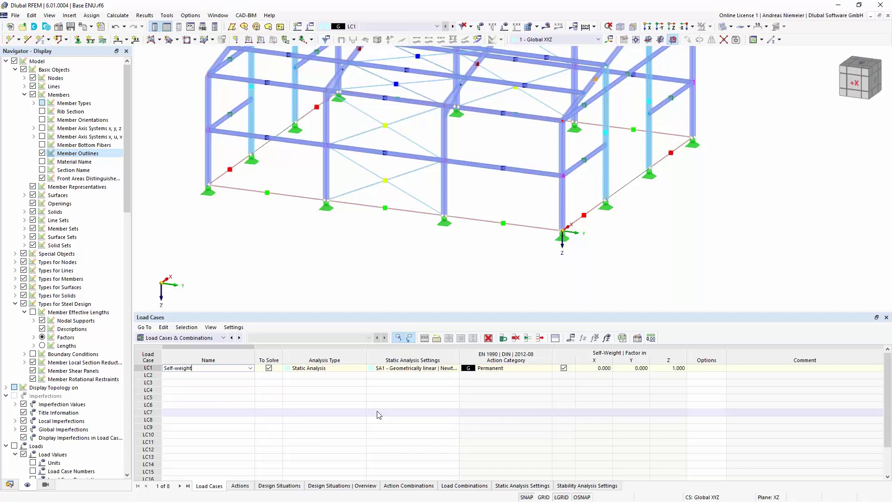
{"action": "left_click", "coordinate": [379, 416]}
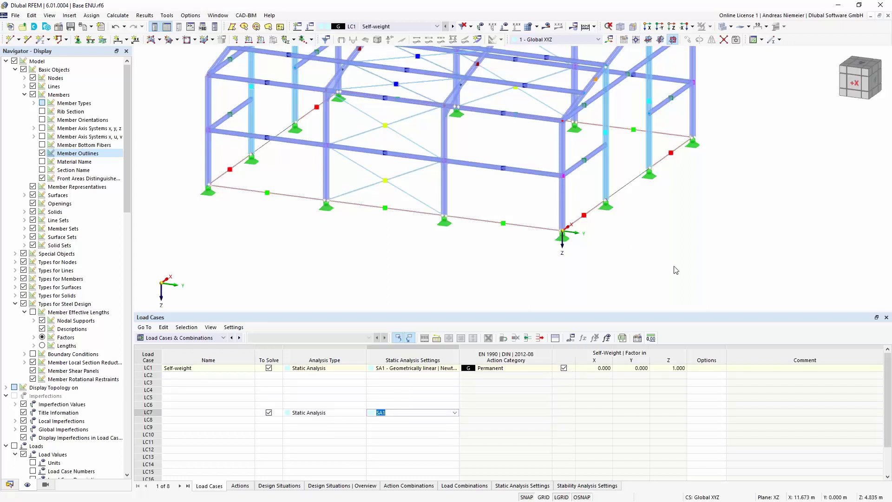
- Display the model data tree with the basic objects collapsed and the load wizards expanded
{"action": "scroll", "coordinate": [692, 254], "scroll_direction": "down", "scroll_amount": 3}
{"action": "middle_click_drag", "start_coordinate": [683, 254], "coordinate": [646, 307], "text": "ctrl"}
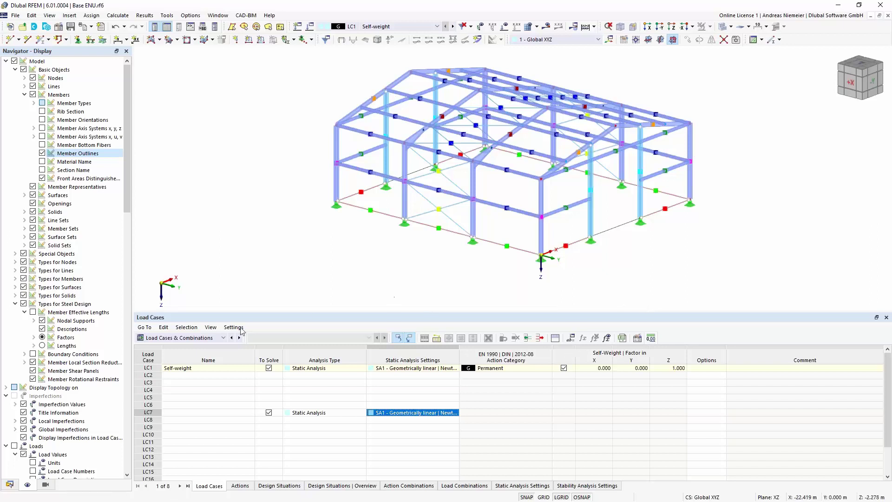
{"action": "left_click", "coordinate": [6, 62]}
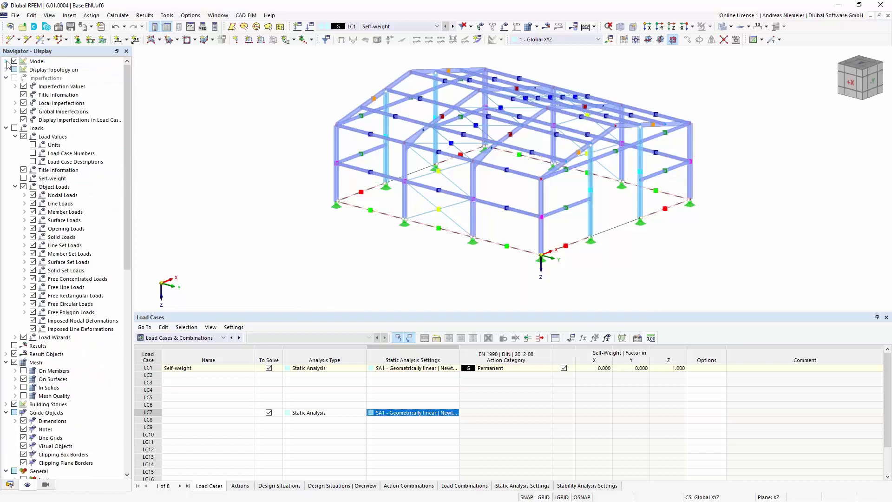
{"action": "left_click", "coordinate": [9, 485]}
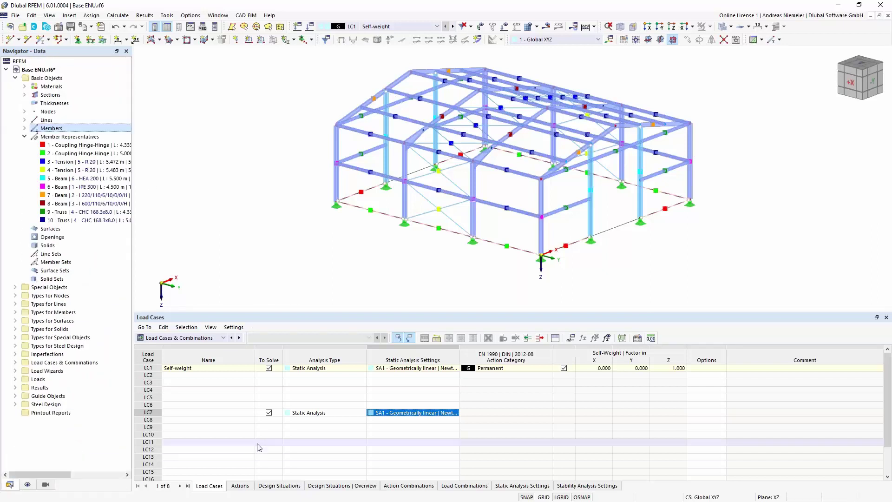
{"action": "left_click", "coordinate": [24, 137]}
{"action": "left_click", "coordinate": [16, 78]}
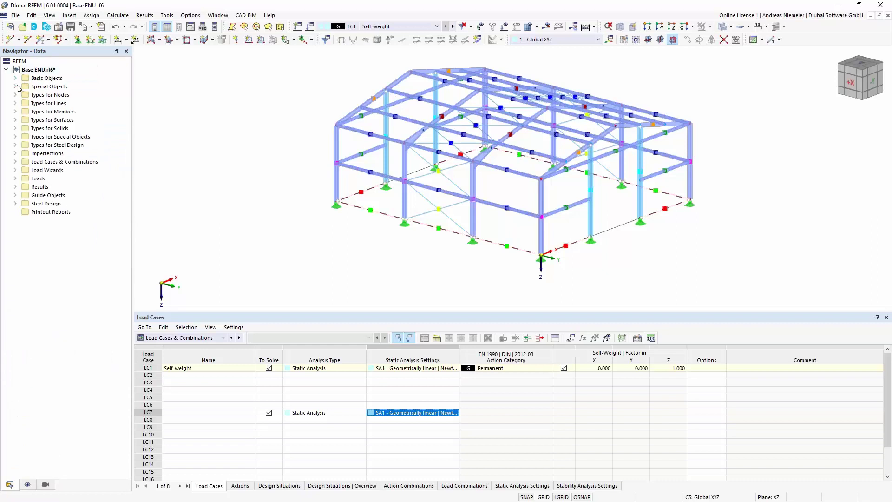
{"action": "left_click", "coordinate": [15, 170]}
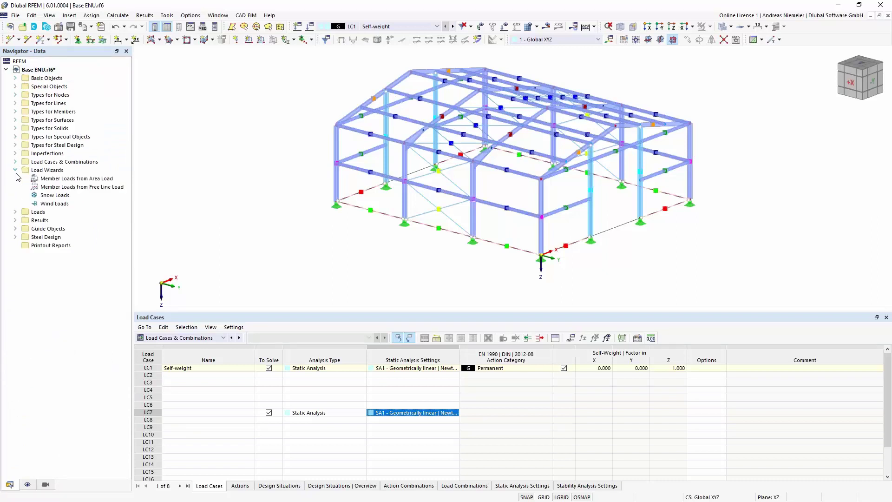
- Define a uniform 0.10 kN/m² area load for member loads in LC1 Self-weight and assign it to all cells of the hall
{"action": "left_click", "coordinate": [69, 180]}
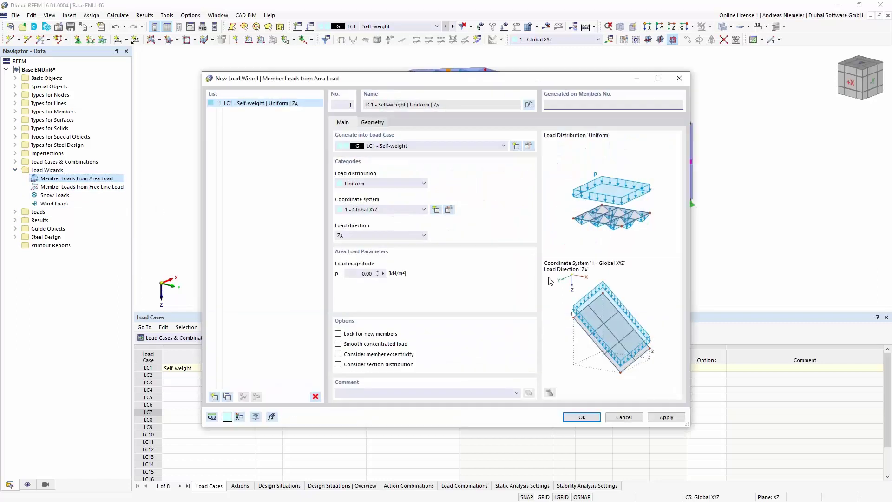
{"action": "left_click", "coordinate": [365, 273]}
{"action": "left_click", "coordinate": [372, 122]}
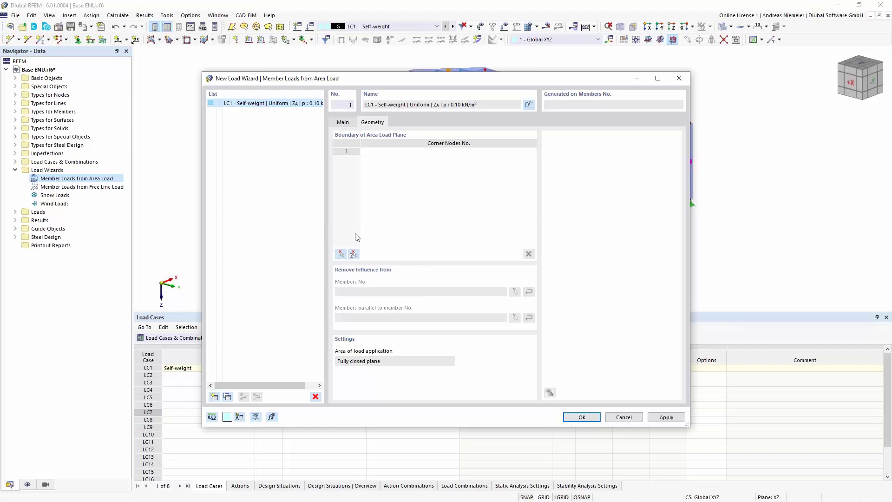
{"action": "left_click", "coordinate": [353, 255]}
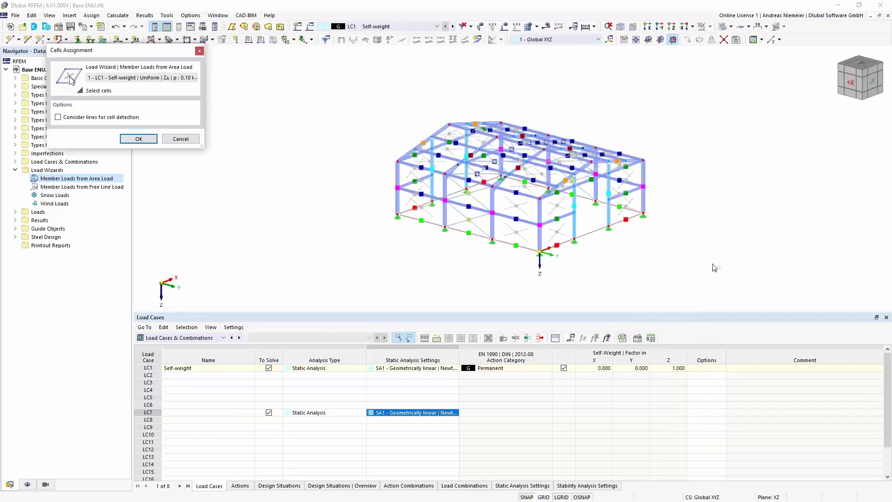
{"action": "left_click_drag", "start_coordinate": [736, 272], "coordinate": [355, 92]}
{"action": "middle_click_drag", "start_coordinate": [705, 199], "coordinate": [683, 236], "text": "ctrl"}
{"action": "scroll", "coordinate": [549, 222], "scroll_direction": "up", "scroll_amount": 4}
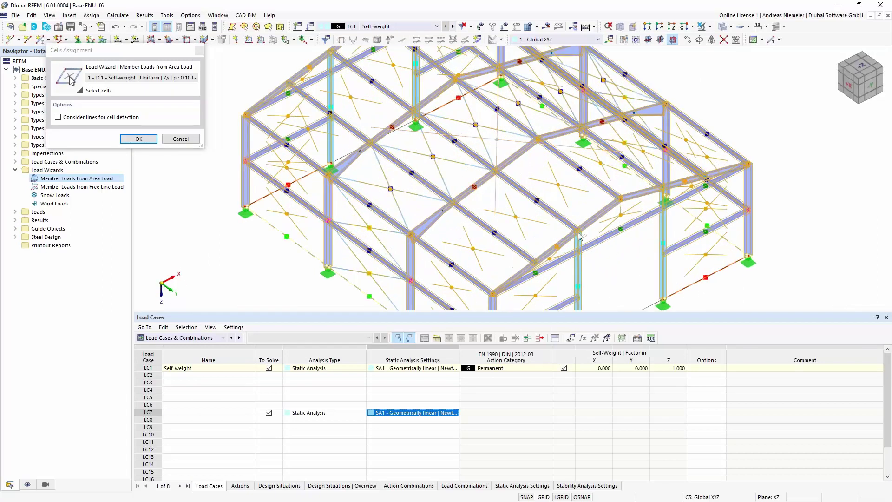
{"action": "scroll", "coordinate": [582, 236], "scroll_direction": "down", "scroll_amount": 4}
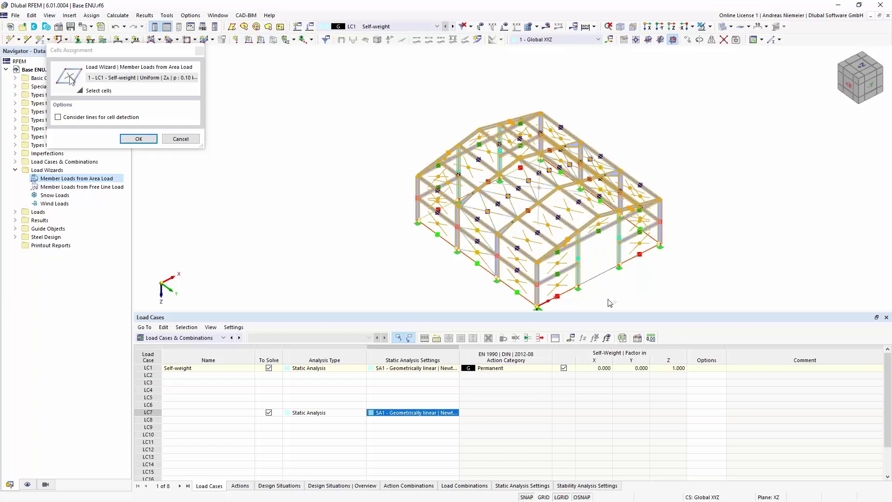
{"action": "left_click", "coordinate": [138, 140]}
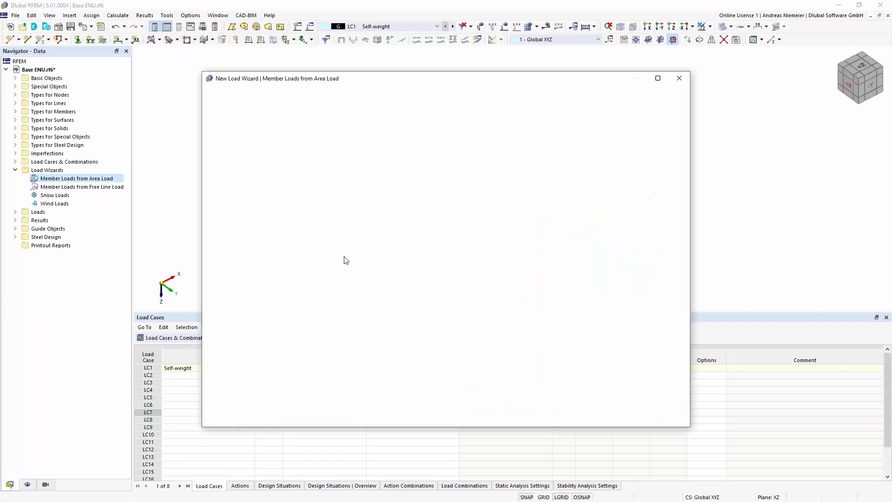
- Add the open middle bay of the near gable as a load plane with corner nodes 56, 63, 60 and 58
{"action": "left_click_drag", "start_coordinate": [532, 169], "coordinate": [533, 234]}
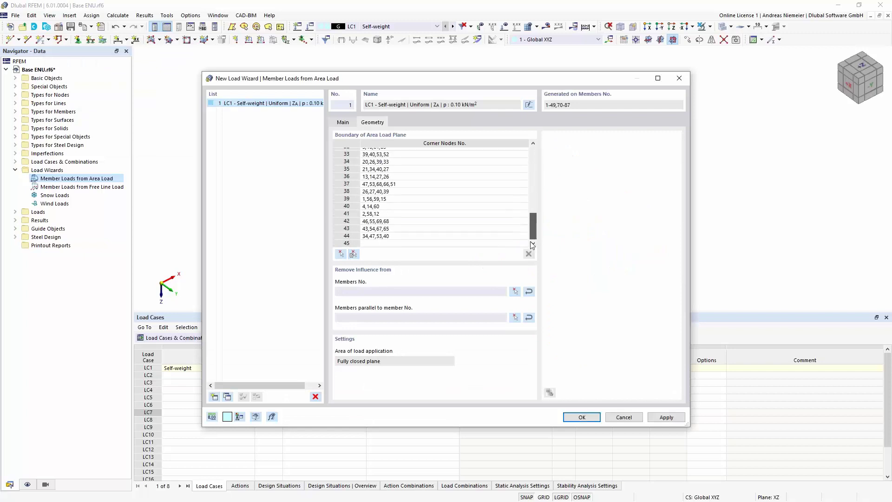
{"action": "left_click", "coordinate": [443, 244]}
{"action": "left_click", "coordinate": [340, 254]}
{"action": "left_click", "coordinate": [619, 268]}
{"action": "left_click", "coordinate": [578, 288]}
{"action": "left_click", "coordinate": [620, 216]}
{"action": "left_click", "coordinate": [578, 240]}
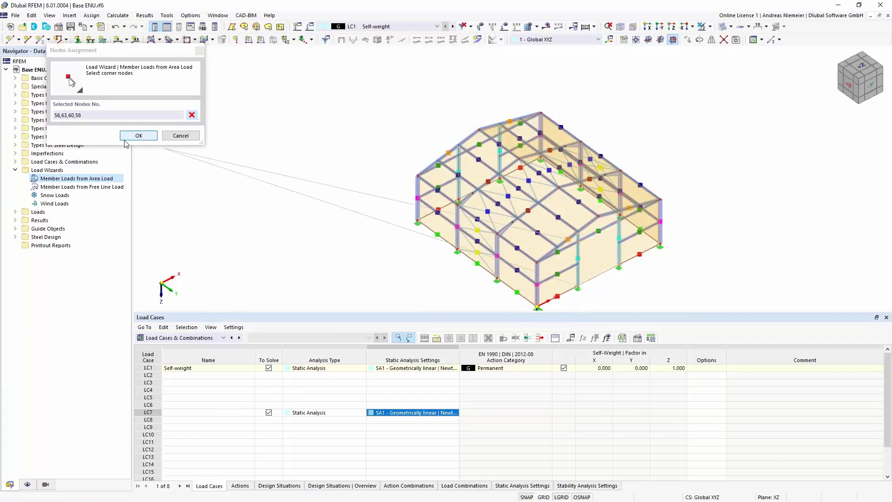
{"action": "left_click", "coordinate": [138, 136]}
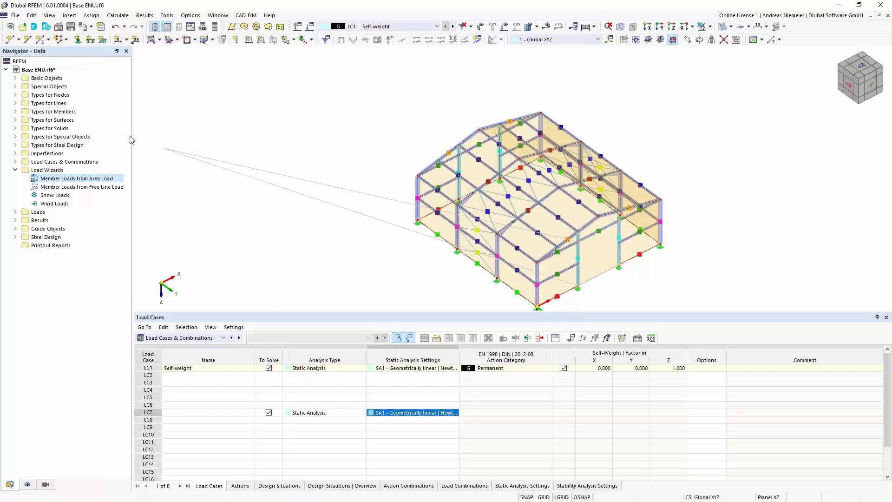
- Add the opposite gable's open bay as a load plane with corner nodes 70, 65, 66 and 68, and generate the member loads
{"action": "left_click", "coordinate": [390, 244]}
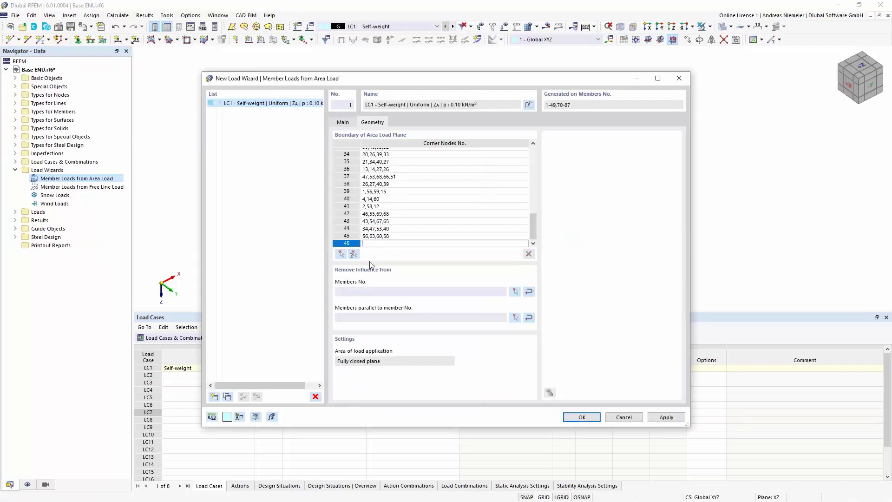
{"action": "left_click", "coordinate": [352, 255]}
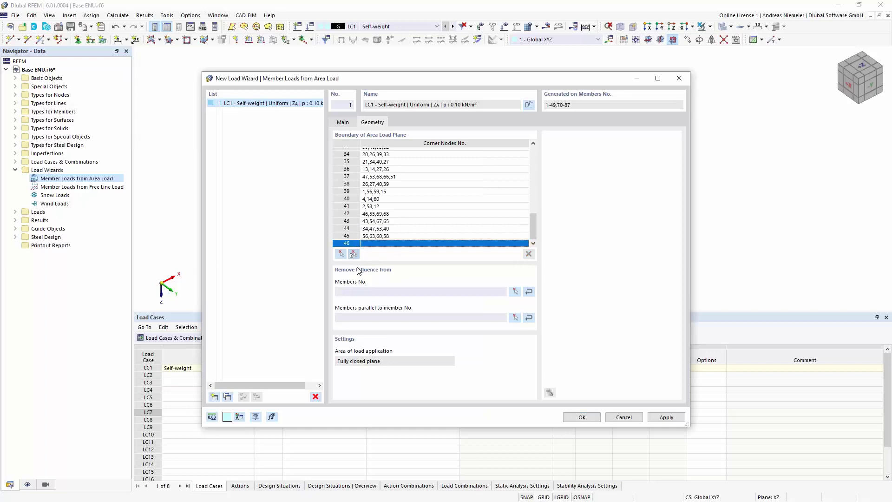
{"action": "left_click", "coordinate": [353, 254]}
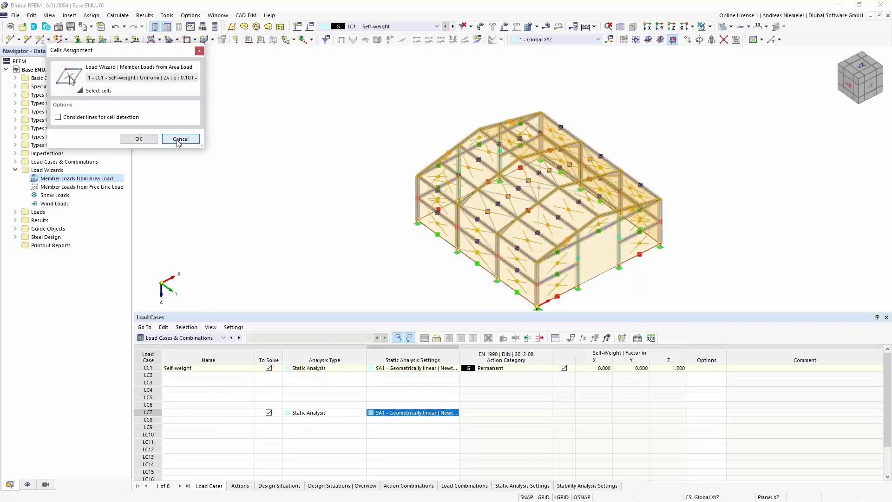
{"action": "left_click", "coordinate": [180, 139]}
{"action": "left_click", "coordinate": [341, 254]}
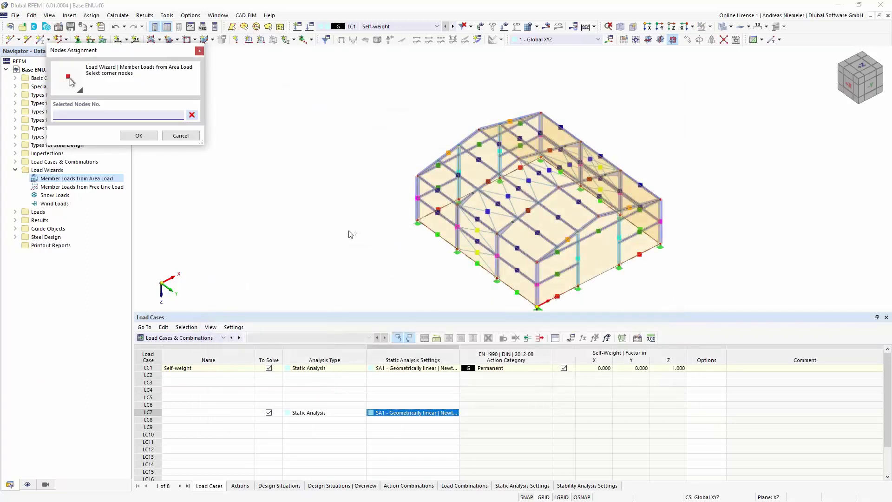
{"action": "middle_click_drag", "start_coordinate": [659, 246], "coordinate": [676, 216], "text": "ctrl"}
{"action": "left_click", "coordinate": [439, 240]}
{"action": "left_click", "coordinate": [499, 261]}
{"action": "left_click", "coordinate": [499, 178]}
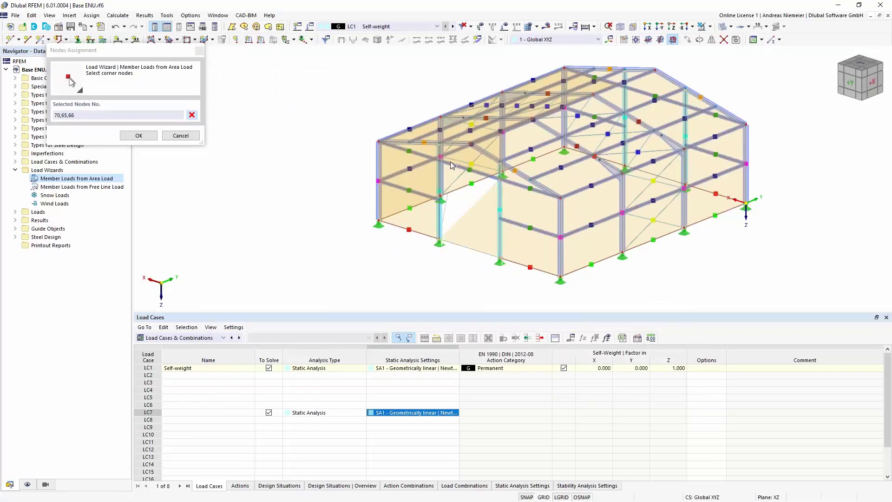
{"action": "left_click", "coordinate": [139, 135]}
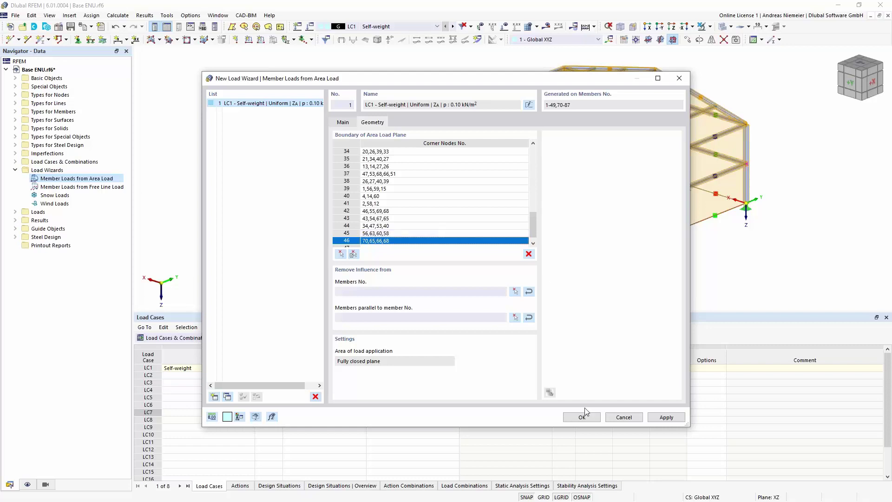
{"action": "left_click", "coordinate": [586, 421]}
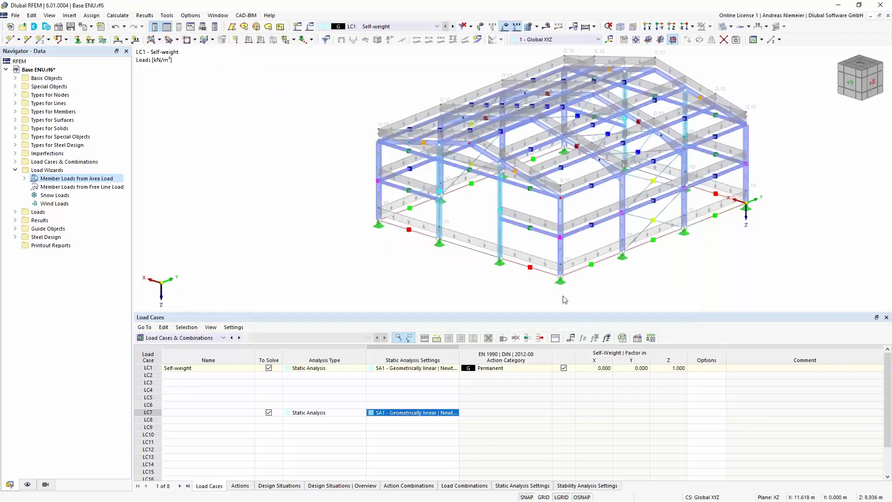
- Display the member loads generated from the area load separately on the model
{"action": "middle_click_drag", "start_coordinate": [746, 258], "coordinate": [455, 248], "text": "ctrl"}
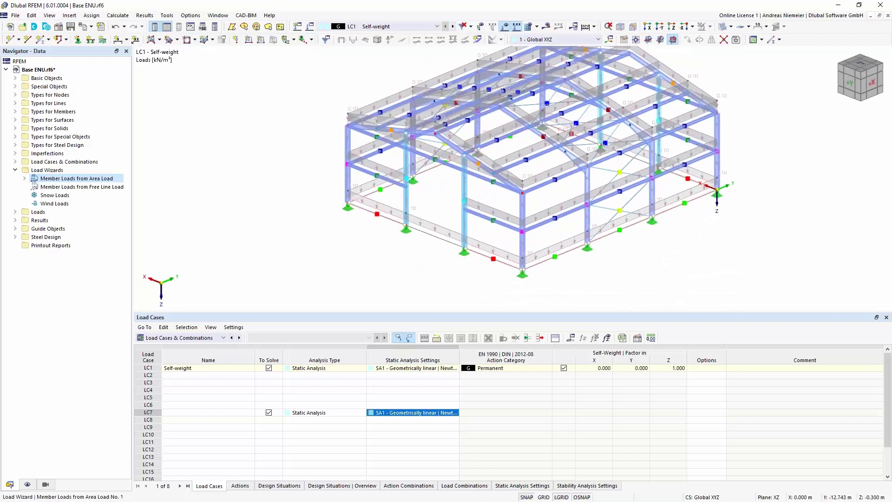
{"action": "right_click", "coordinate": [450, 233]}
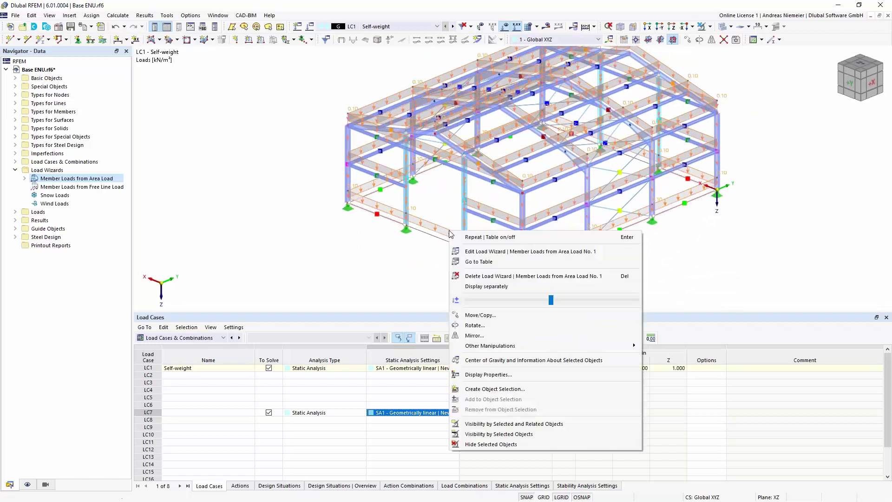
{"action": "left_click", "coordinate": [478, 287]}
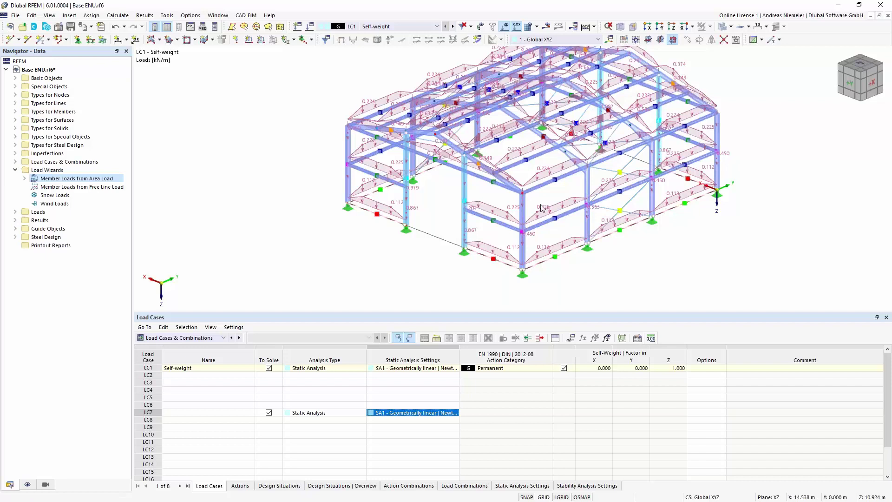
- Remove the influence of all members parallel to members 13, 15 and 16 from the area load wizard
{"action": "double_click", "coordinate": [506, 255]}
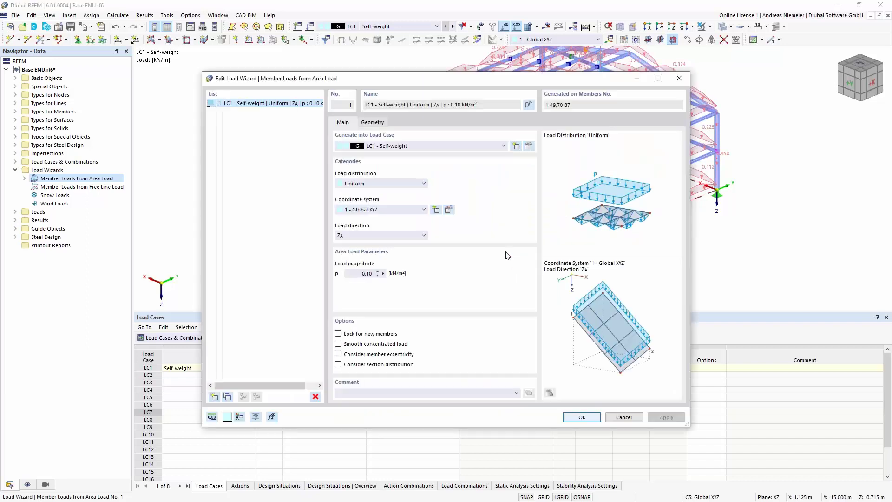
{"action": "left_click", "coordinate": [375, 123]}
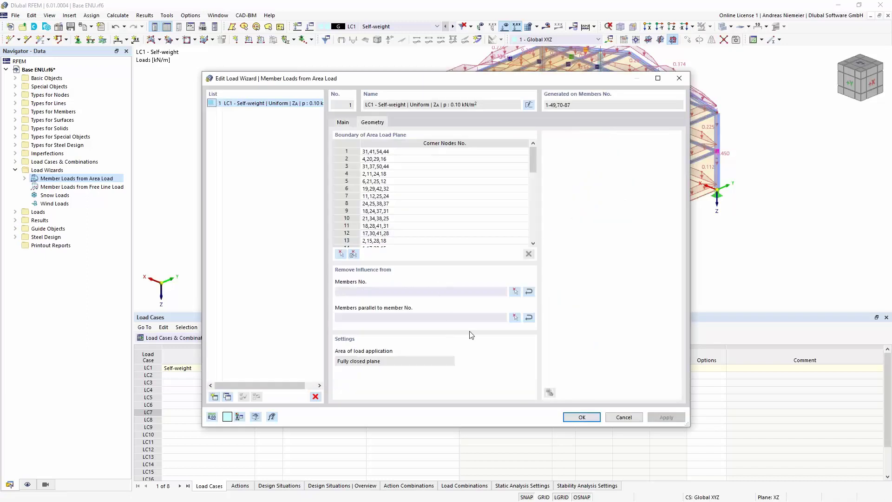
{"action": "left_click", "coordinate": [514, 318]}
{"action": "left_click", "coordinate": [523, 250]}
{"action": "left_click", "coordinate": [466, 158]}
{"action": "left_click", "coordinate": [428, 143]}
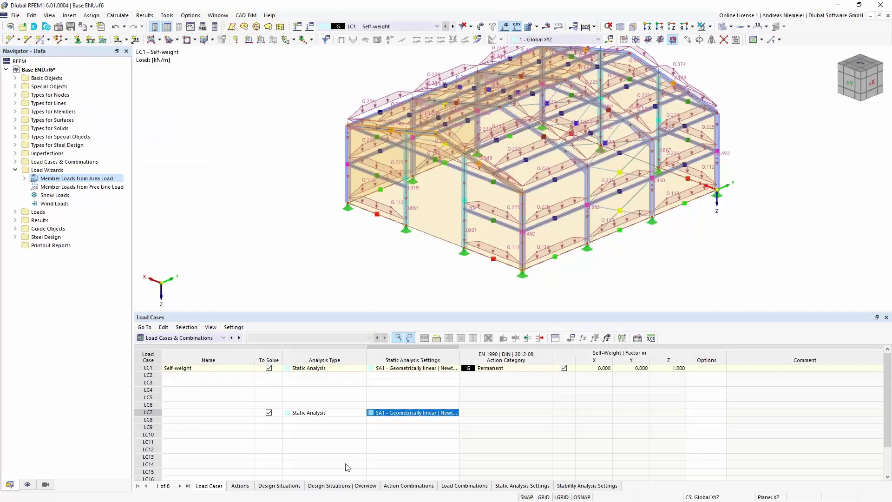
{"action": "left_click", "coordinate": [138, 136]}
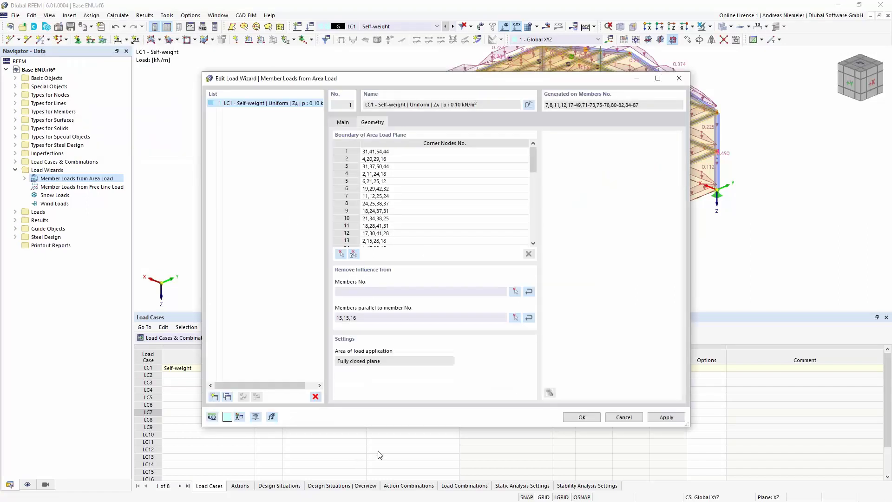
{"action": "left_click", "coordinate": [576, 420]}
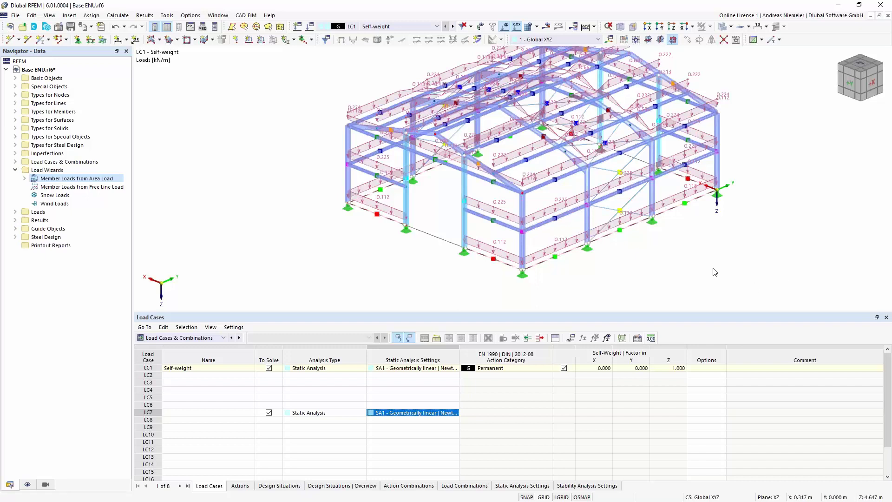
- Delete the LC1 Self-weight entry from the area load wizard and collapse the load wizards in the data tree
{"action": "scroll", "coordinate": [699, 277], "scroll_direction": "down", "scroll_amount": 2}
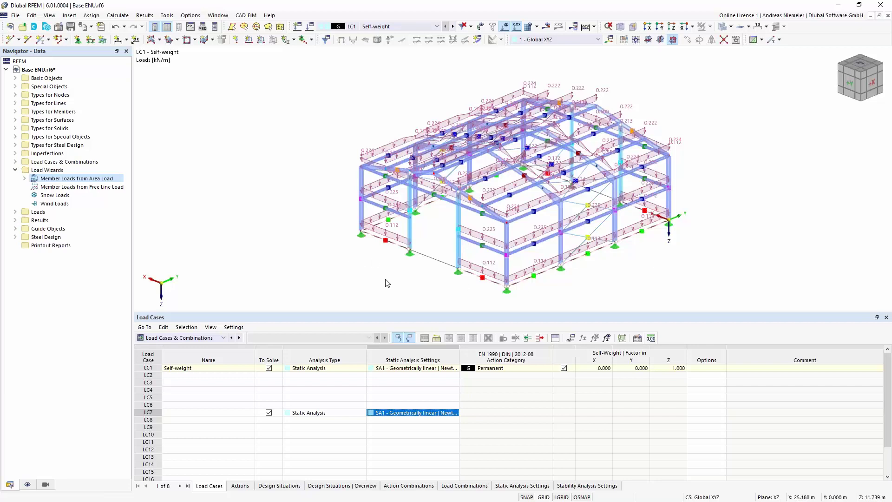
{"action": "middle_click_drag", "start_coordinate": [376, 282], "coordinate": [362, 281]}
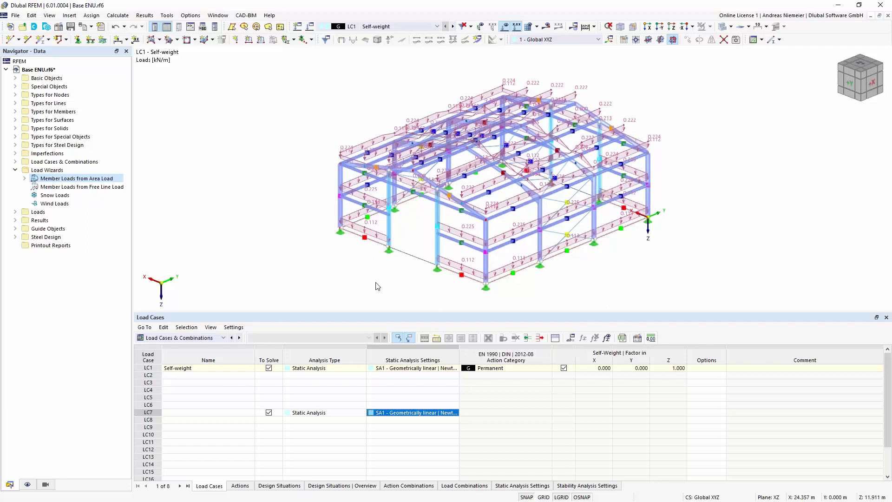
{"action": "left_click", "coordinate": [24, 179]}
{"action": "left_click", "coordinate": [59, 188]}
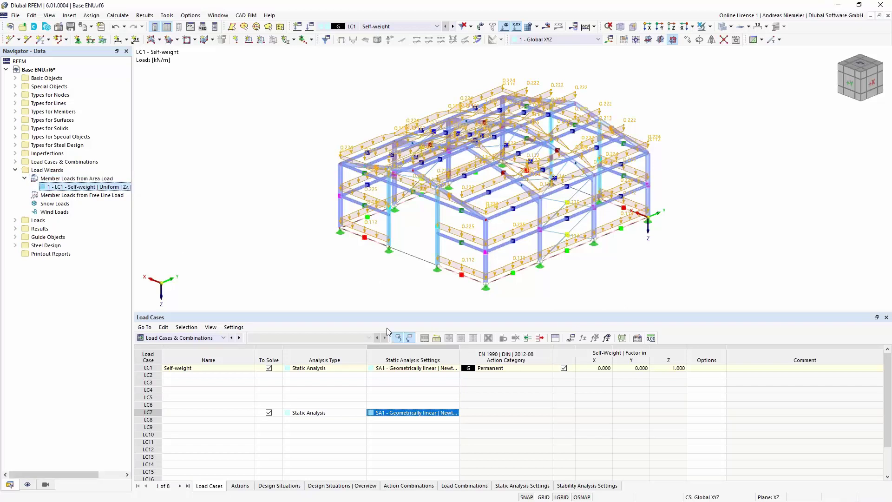
{"action": "key", "text": "Delete"}
{"action": "left_click", "coordinate": [459, 289]}
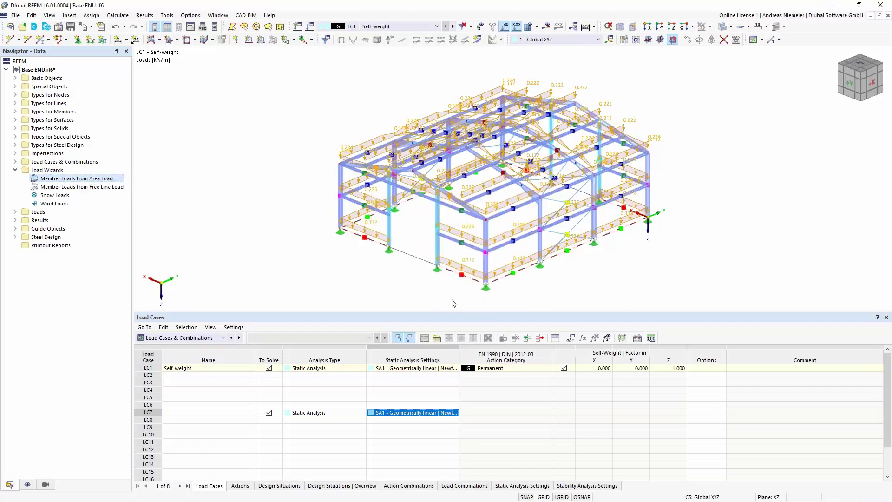
{"action": "left_click", "coordinate": [15, 171]}
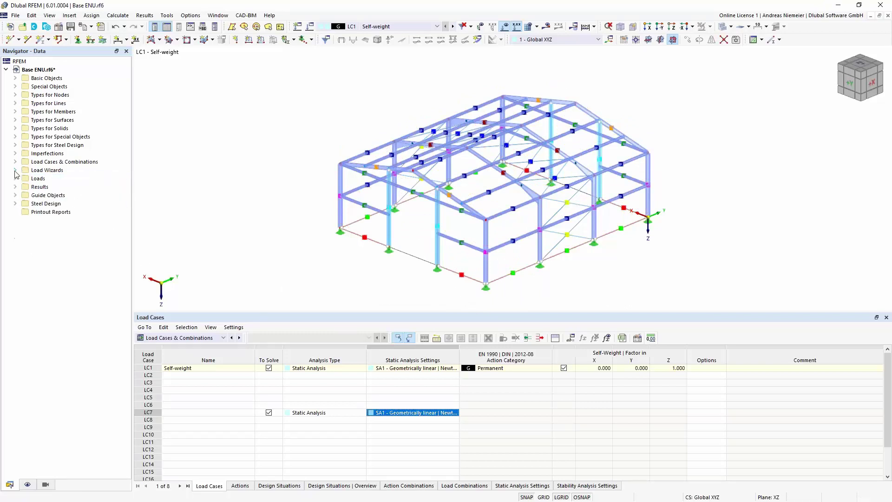
- Set up a new surface by selected boundary with the Load Transfer stiffness type
{"action": "left_click", "coordinate": [160, 40]}
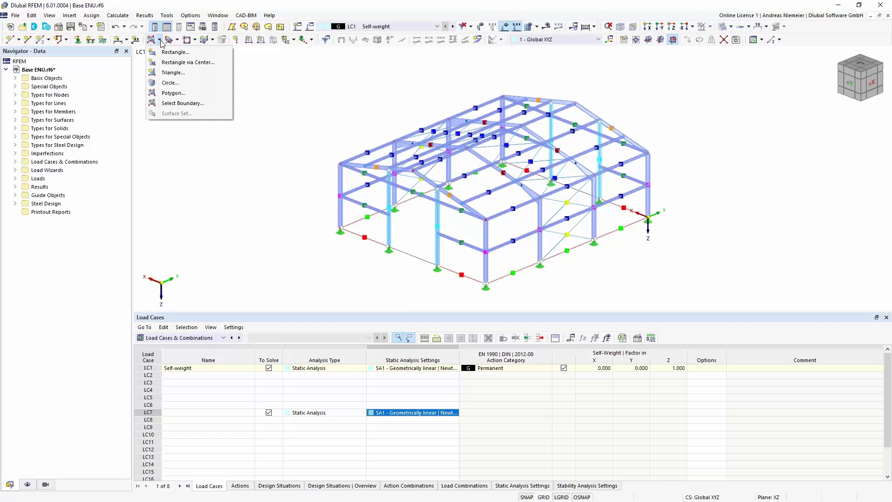
{"action": "left_click", "coordinate": [169, 104]}
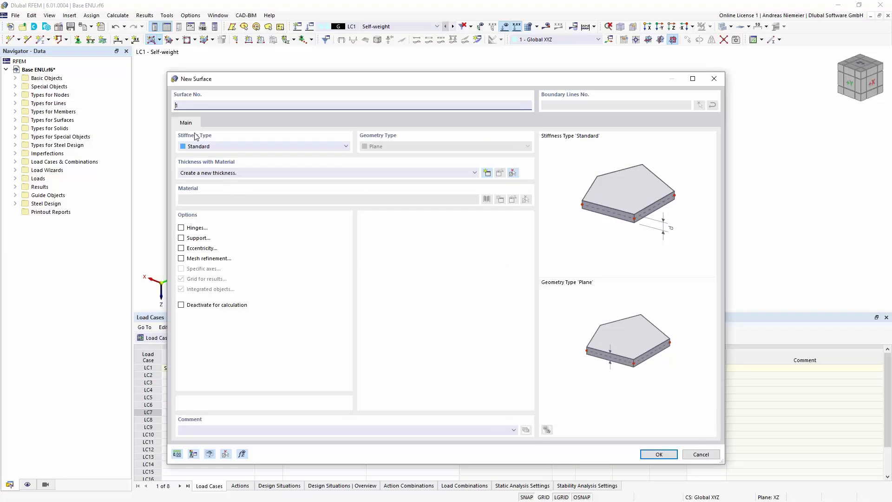
{"action": "left_click", "coordinate": [218, 147]}
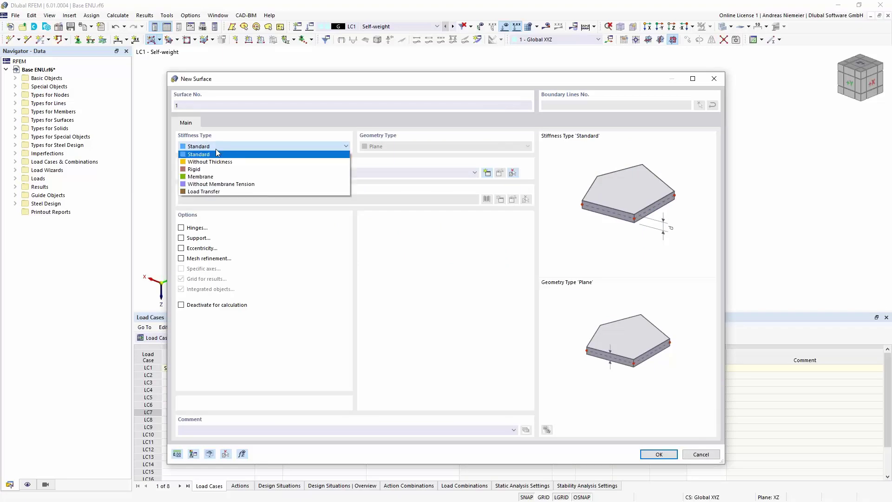
{"action": "left_click", "coordinate": [219, 191]}
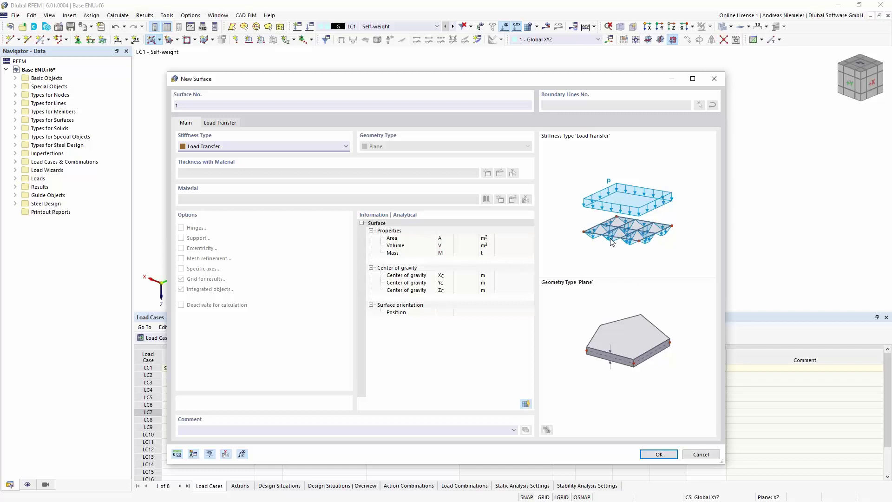
{"action": "left_click", "coordinate": [657, 454]}
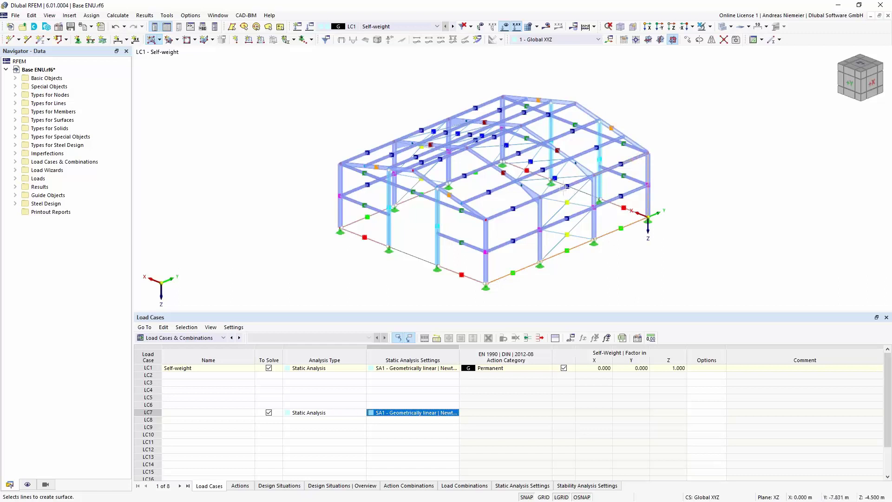
- Create load transfer surfaces over one longitudinal wall and both roof slopes of the hall
{"action": "left_click", "coordinate": [488, 255]}
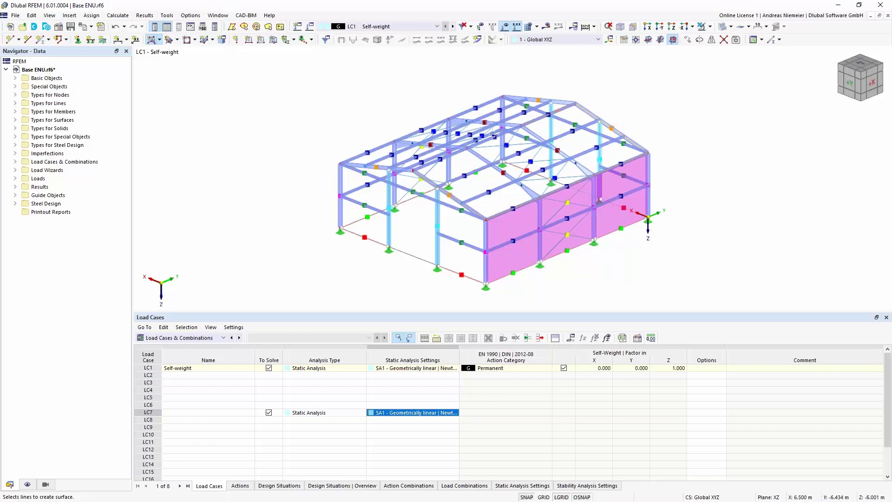
{"action": "left_click", "coordinate": [459, 153]}
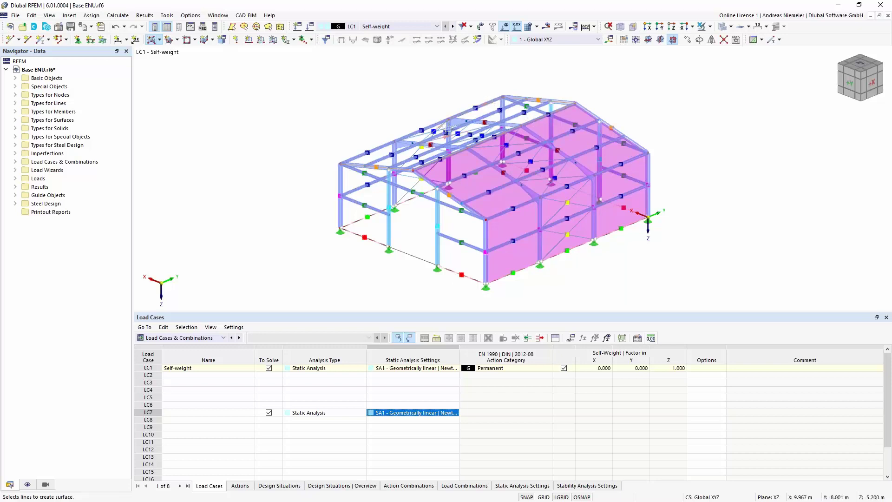
{"action": "scroll", "coordinate": [440, 130], "scroll_direction": "up", "scroll_amount": 4}
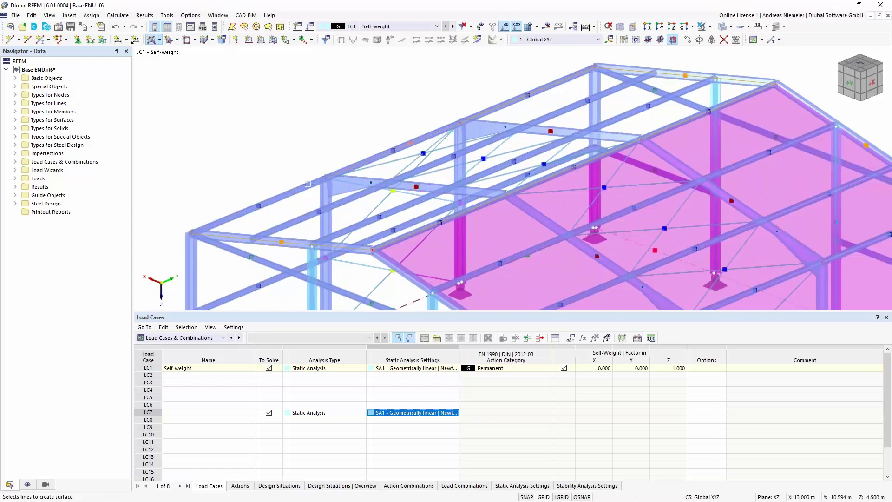
{"action": "scroll", "coordinate": [340, 119], "scroll_direction": "down", "scroll_amount": 5}
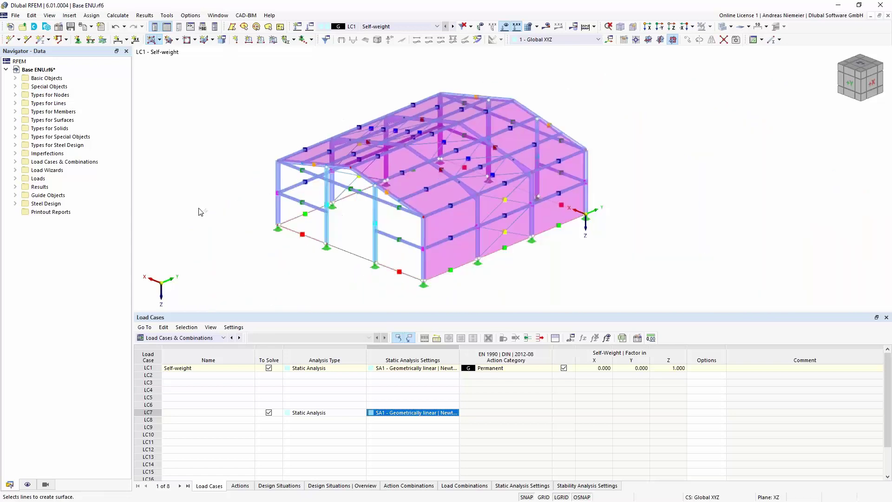
- Create load transfer surfaces over the remaining longitudinal wall and both gable walls
{"action": "middle_click_drag", "start_coordinate": [200, 209], "coordinate": [399, 267], "text": "ctrl"}
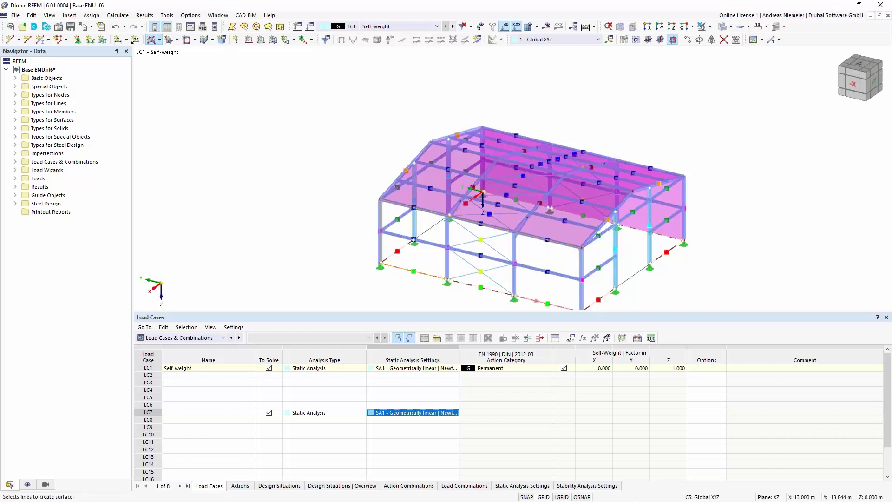
{"action": "left_click", "coordinate": [470, 303]}
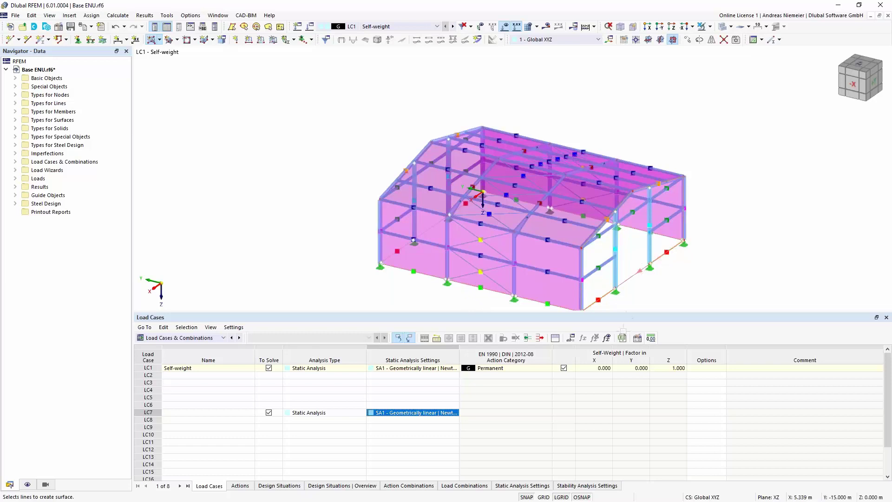
{"action": "middle_click_drag", "start_coordinate": [338, 260], "coordinate": [492, 253], "text": "ctrl"}
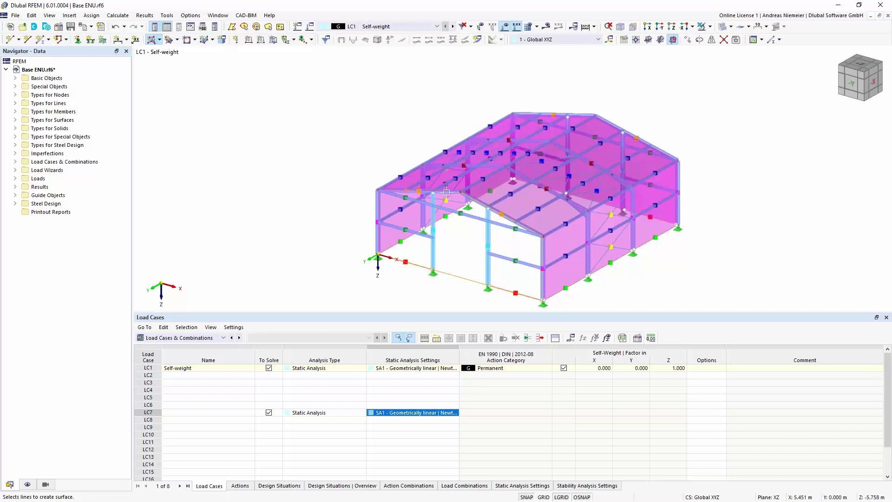
{"action": "left_click", "coordinate": [378, 208]}
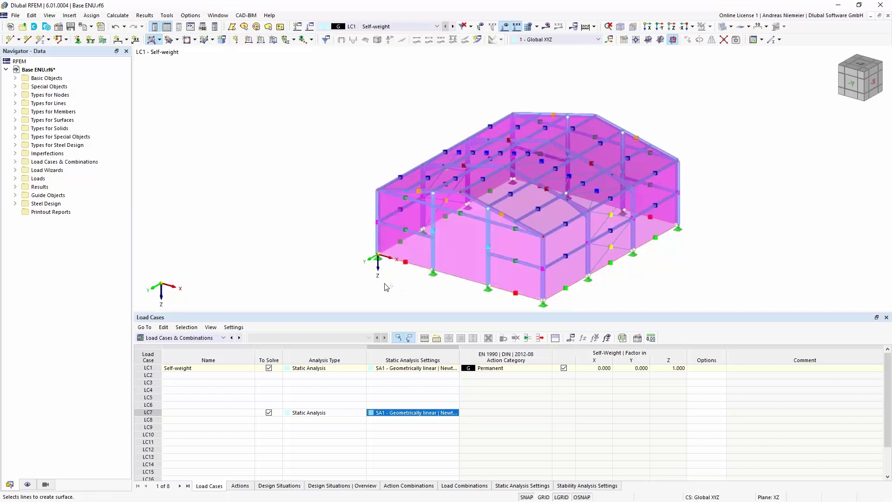
{"action": "key", "text": "Escape"}
- Turn on the display of the surface axis systems x, y, z in the model
{"action": "middle_click_drag", "start_coordinate": [748, 219], "coordinate": [443, 278], "text": "ctrl"}
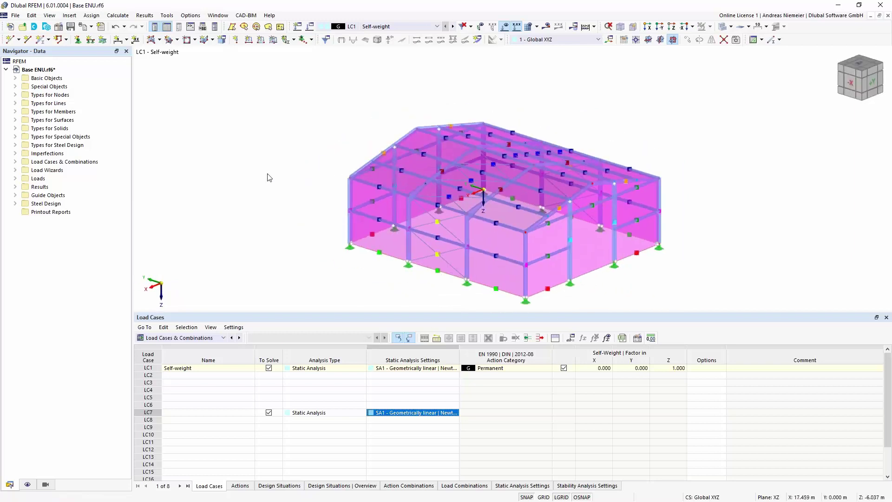
{"action": "left_click", "coordinate": [28, 485]}
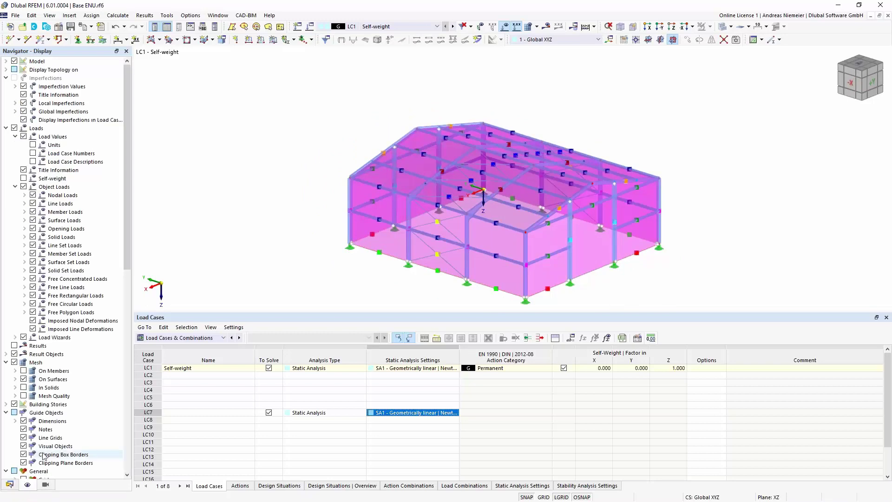
{"action": "left_click", "coordinate": [6, 61]}
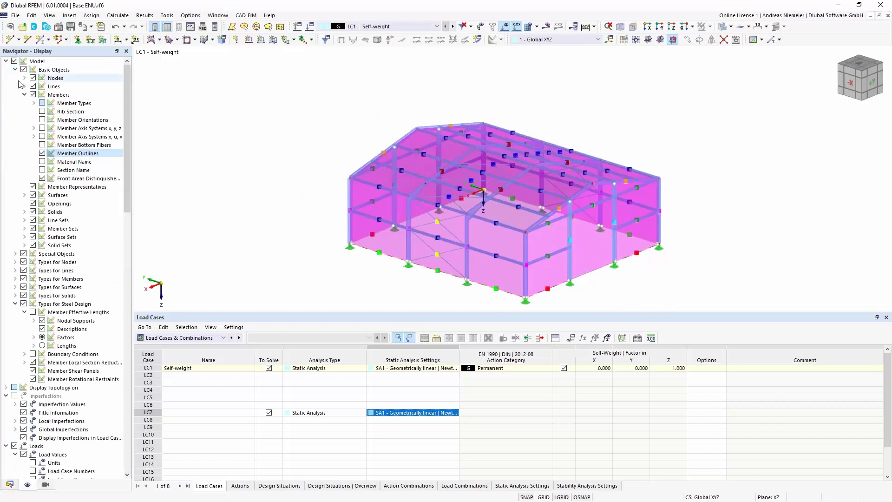
{"action": "left_click", "coordinate": [24, 95]}
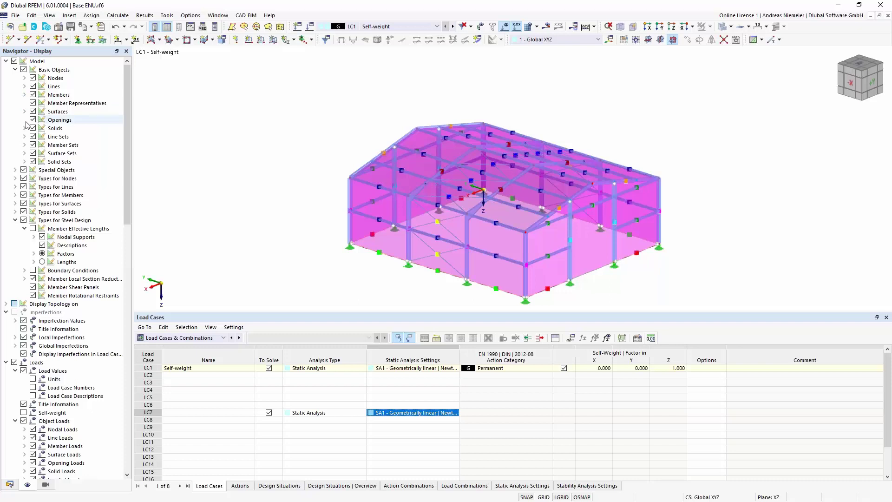
{"action": "left_click", "coordinate": [25, 111]}
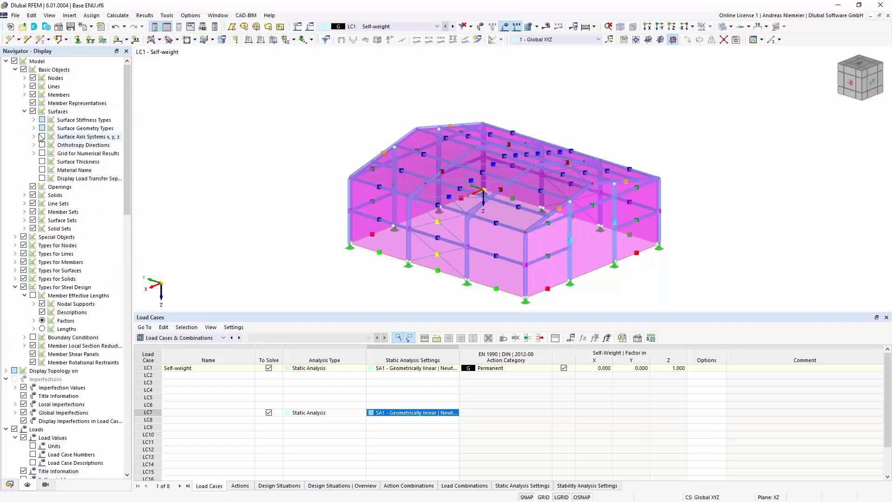
{"action": "left_click", "coordinate": [41, 137]}
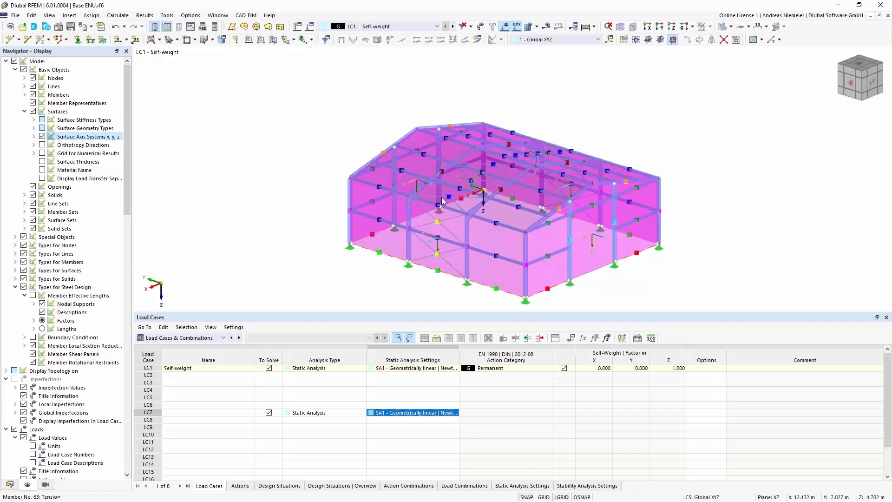
- Set the load transfer direction of the two longitudinal wall and two roof surfaces (1-4) to local y
{"action": "middle_click_drag", "start_coordinate": [620, 117], "coordinate": [539, 273], "text": "ctrl"}
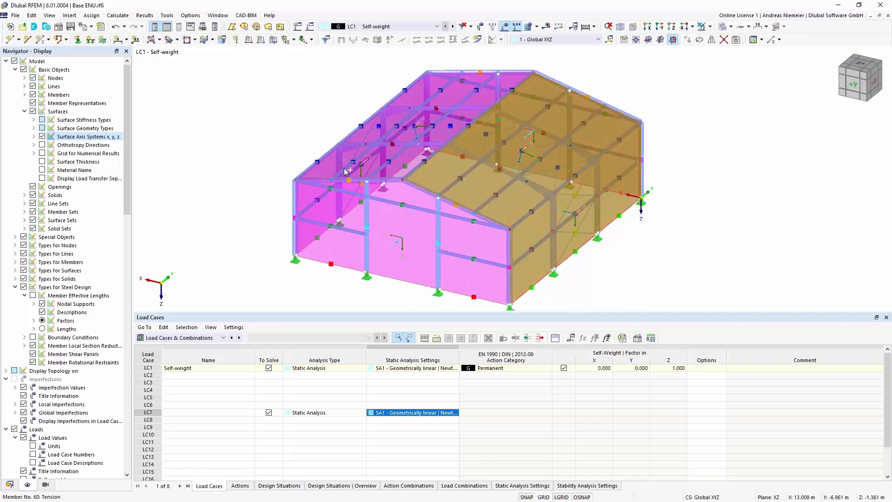
{"action": "middle_click_drag", "start_coordinate": [293, 179], "coordinate": [539, 84], "text": "ctrl"}
{"action": "right_click", "coordinate": [539, 84]}
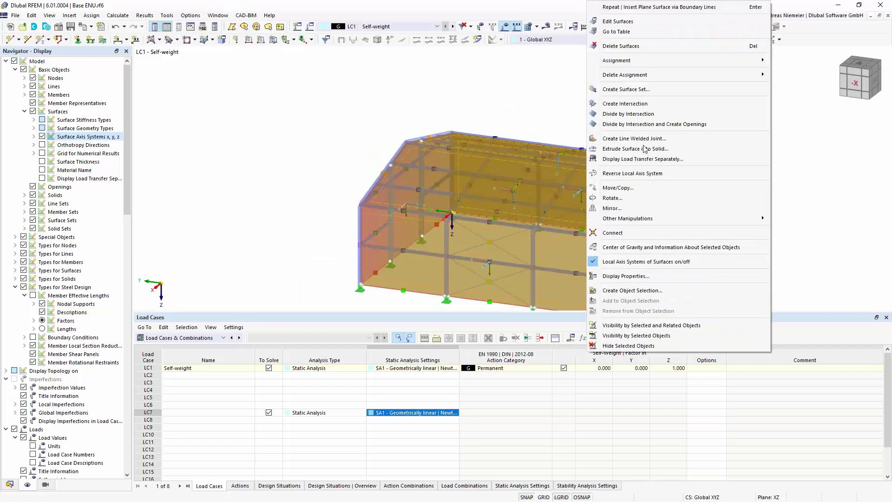
{"action": "left_click", "coordinate": [604, 31]}
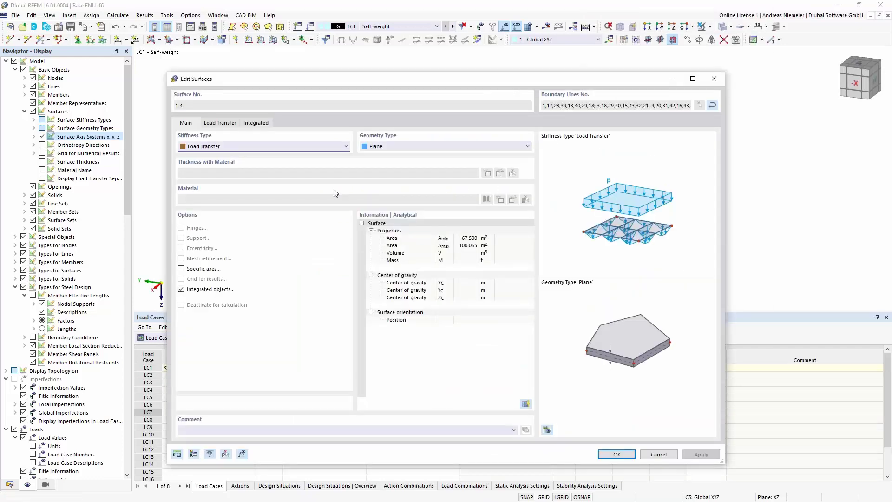
{"action": "left_click", "coordinate": [221, 123]}
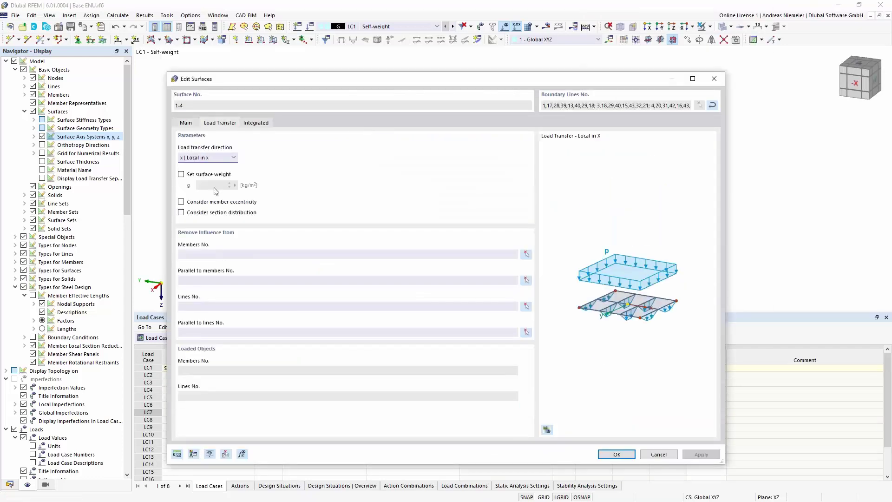
{"action": "left_click", "coordinate": [209, 160]}
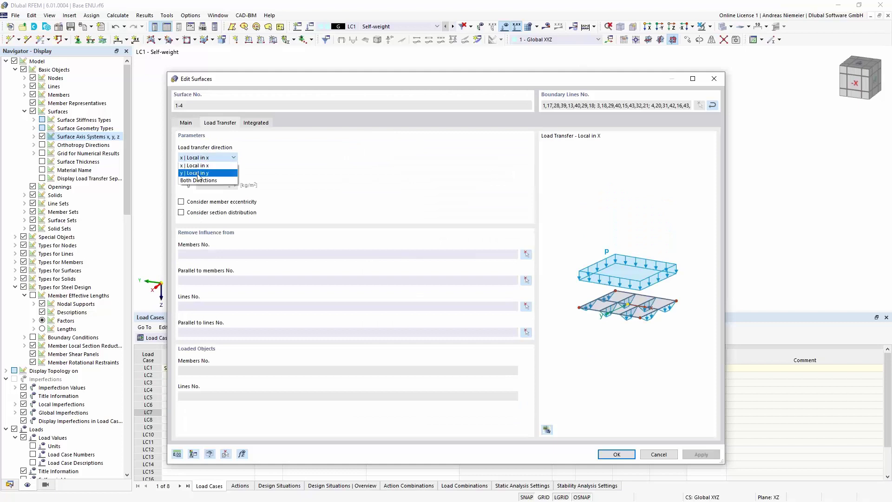
{"action": "left_click", "coordinate": [198, 174]}
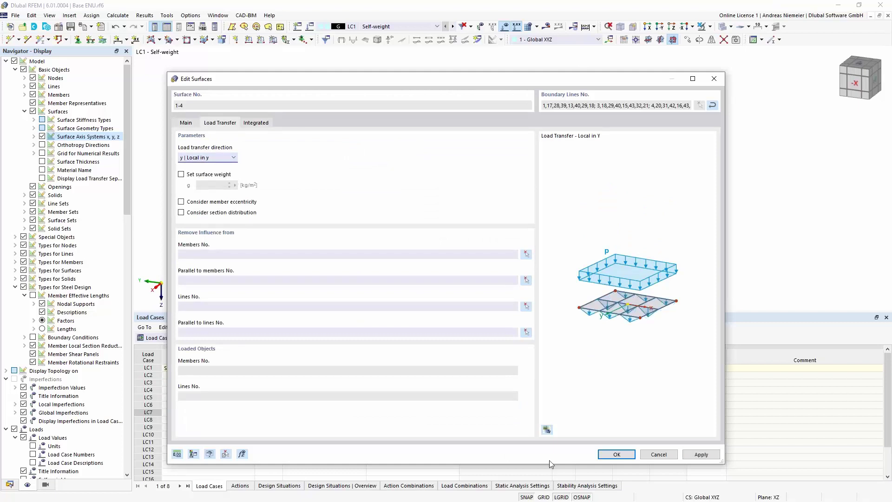
{"action": "left_click", "coordinate": [616, 454]}
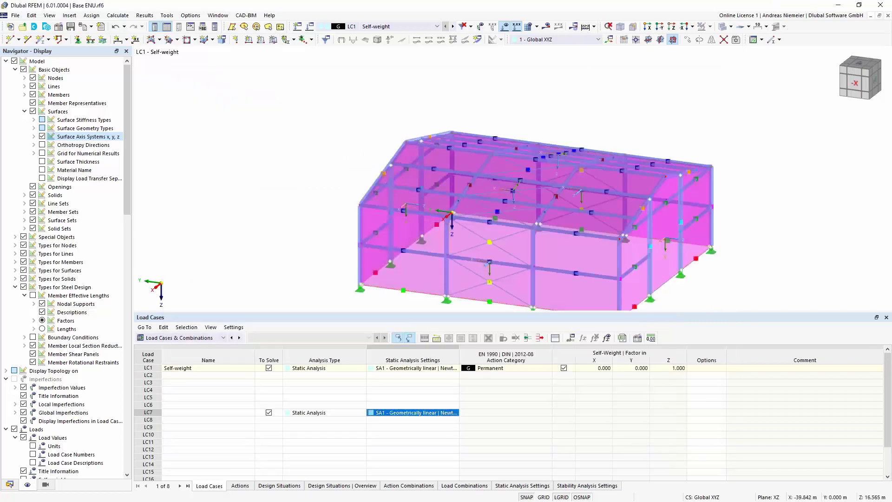
- Set the load transfer direction of gable surface 5 to Both Directions
{"action": "middle_click_drag", "start_coordinate": [733, 276], "coordinate": [664, 249], "text": "ctrl"}
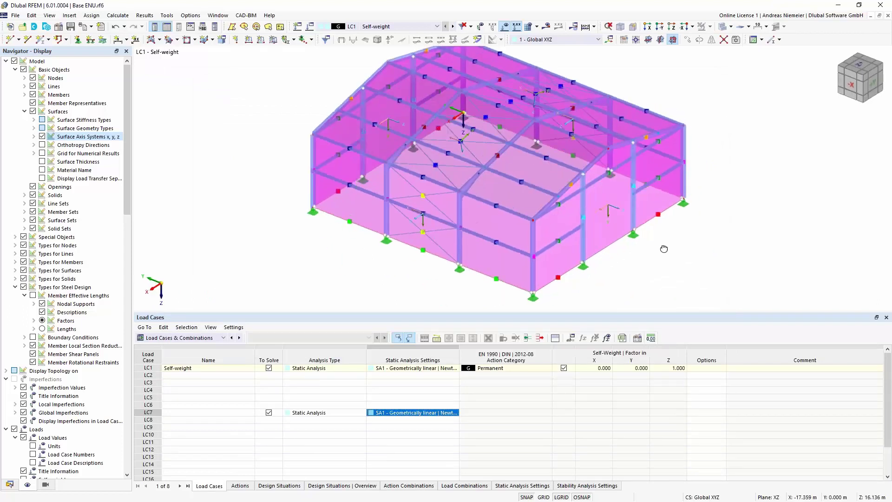
{"action": "double_click", "coordinate": [600, 226]}
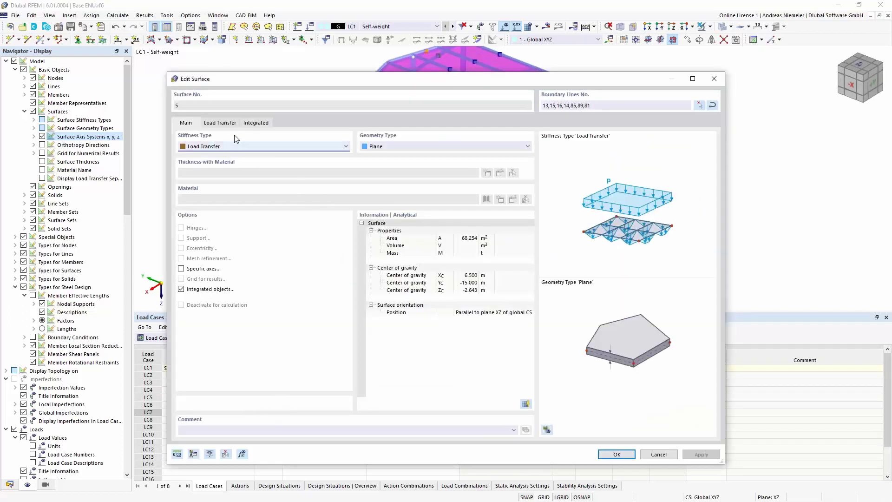
{"action": "left_click", "coordinate": [220, 122]}
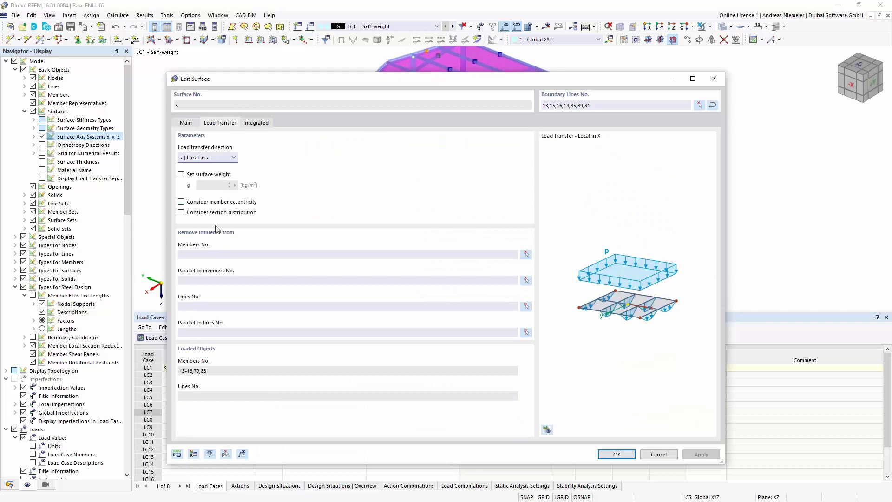
{"action": "left_click", "coordinate": [204, 157]}
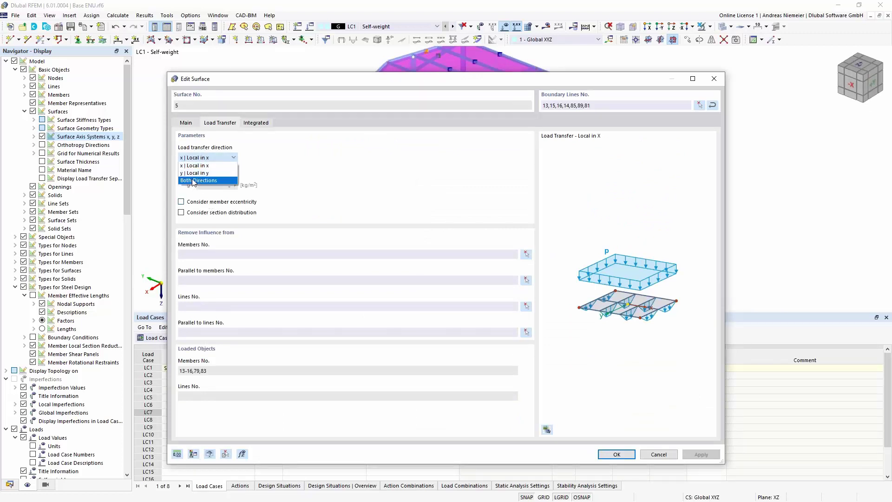
{"action": "left_click", "coordinate": [195, 181]}
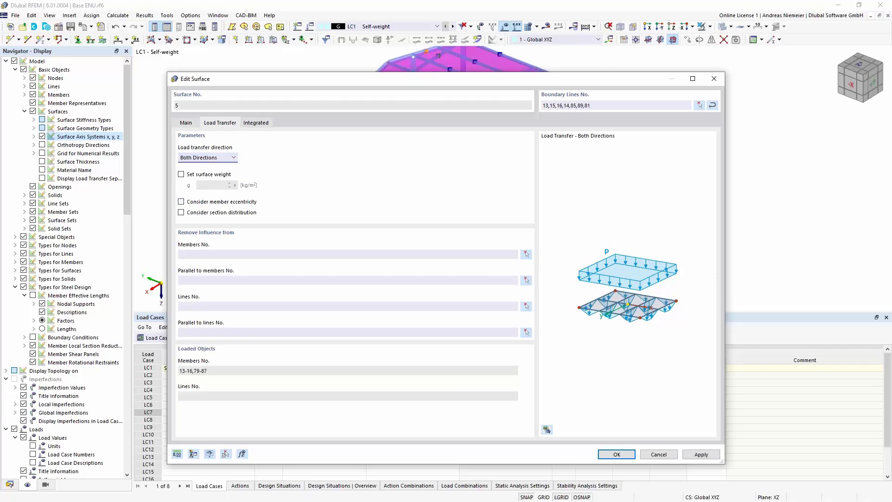
- Remove the influence of members 13-16, the gable frame's columns and rafters, from surface 5's load transfer
{"action": "left_click", "coordinate": [527, 255]}
{"action": "left_click", "coordinate": [533, 279]}
{"action": "left_click", "coordinate": [546, 205]}
{"action": "left_click", "coordinate": [622, 142]}
{"action": "left_click", "coordinate": [688, 143]}
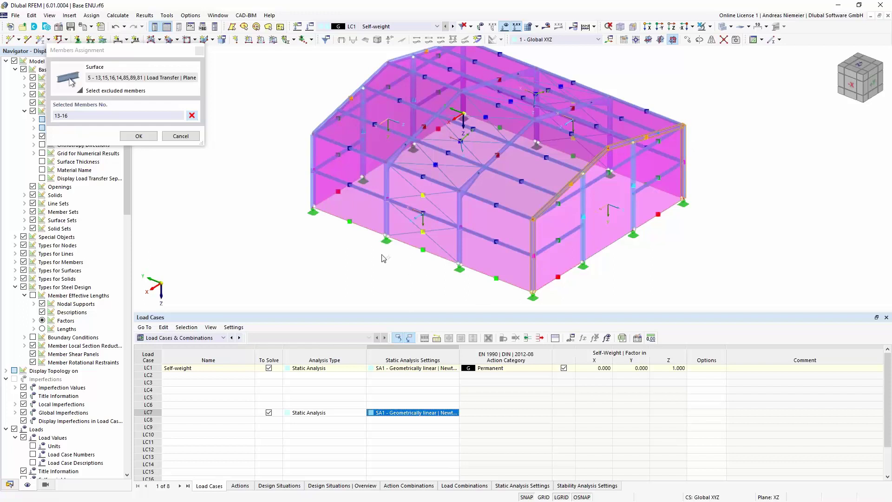
{"action": "left_click", "coordinate": [152, 140]}
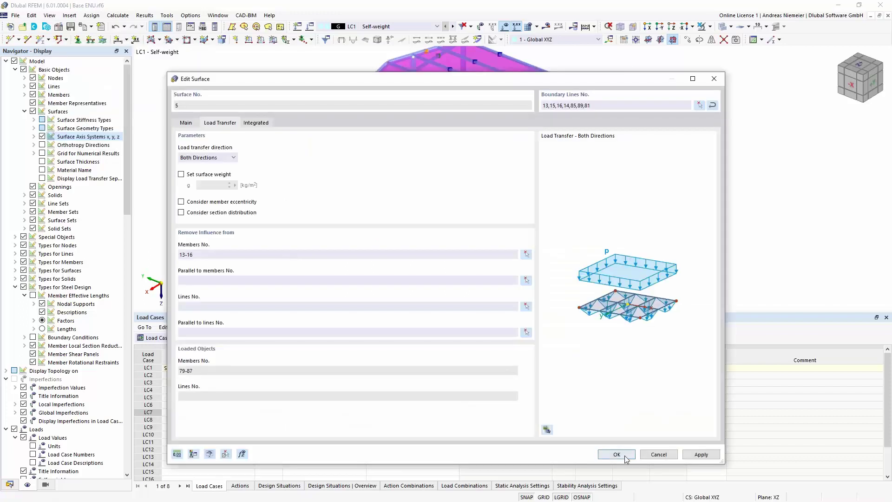
{"action": "left_click", "coordinate": [612, 449]}
- Set the load transfer direction of gable surface 6 to Both Directions
{"action": "middle_click_drag", "start_coordinate": [348, 279], "coordinate": [423, 248], "text": "ctrl"}
{"action": "double_click", "coordinate": [423, 248]}
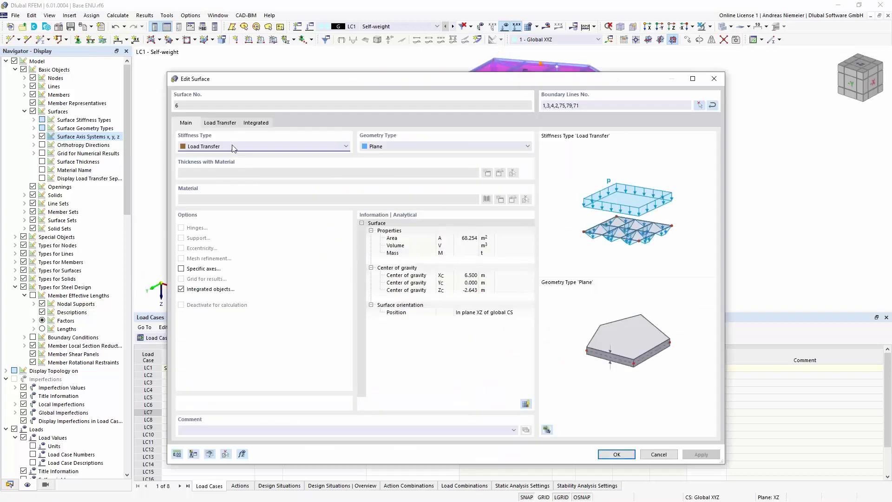
{"action": "left_click", "coordinate": [219, 123]}
{"action": "left_click", "coordinate": [214, 157]}
{"action": "left_click", "coordinate": [200, 183]}
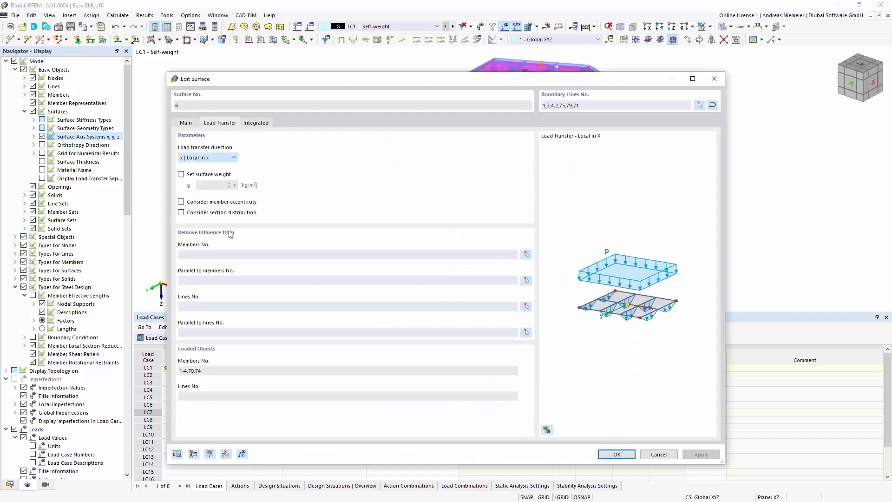
- Remove the influence of members 1-4, the gable frame's columns and rafters, from surface 6's load transfer
{"action": "left_click", "coordinate": [526, 254]}
{"action": "left_click", "coordinate": [319, 205]}
{"action": "left_click", "coordinate": [350, 157]}
{"action": "left_click", "coordinate": [430, 171]}
{"action": "left_click", "coordinate": [509, 231]}
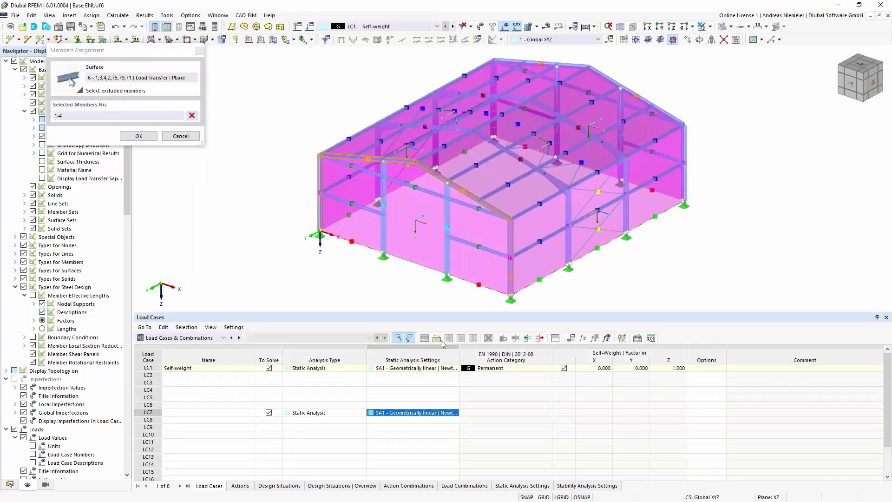
{"action": "left_click", "coordinate": [138, 136]}
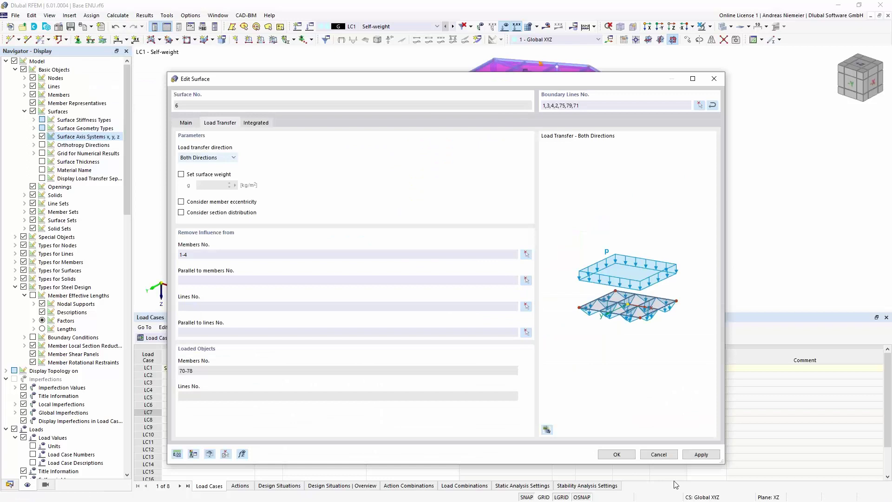
{"action": "left_click", "coordinate": [617, 455]}
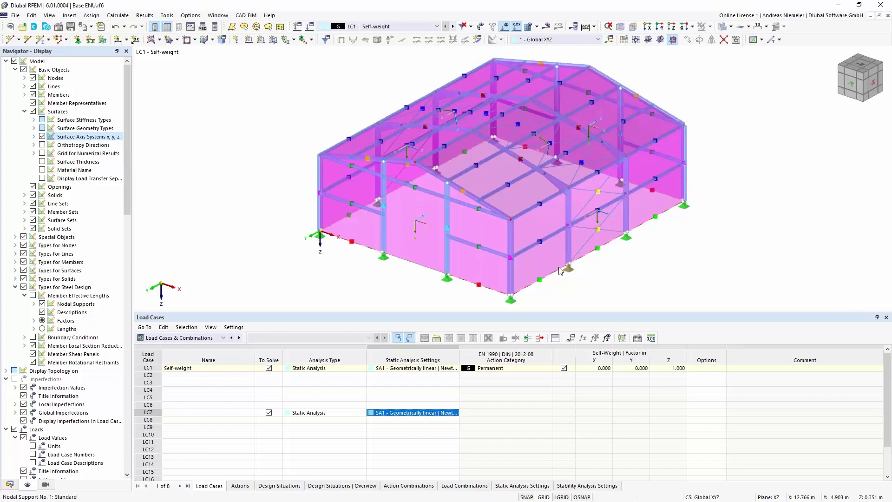
- Set a surface weight of 10 kg/m² for all six load transfer surfaces (1-6) together
{"action": "scroll", "coordinate": [559, 270], "scroll_direction": "down", "scroll_amount": 3}
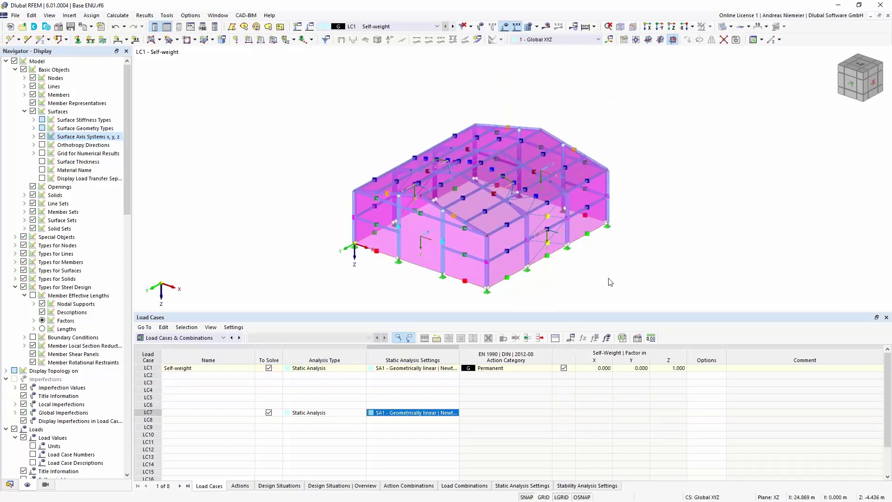
{"action": "left_click_drag", "start_coordinate": [690, 281], "coordinate": [345, 106]}
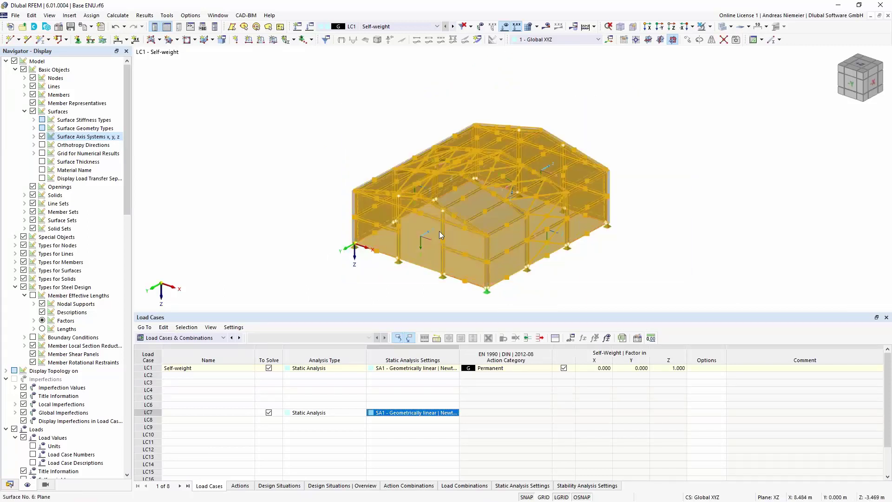
{"action": "right_click", "coordinate": [440, 230]}
{"action": "mouse_move", "coordinate": [497, 65]}
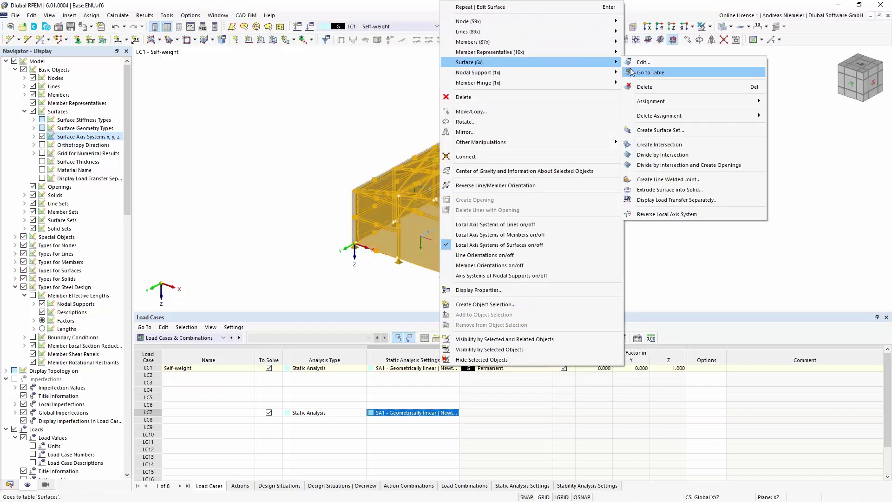
{"action": "left_click", "coordinate": [644, 63]}
{"action": "left_click", "coordinate": [232, 124]}
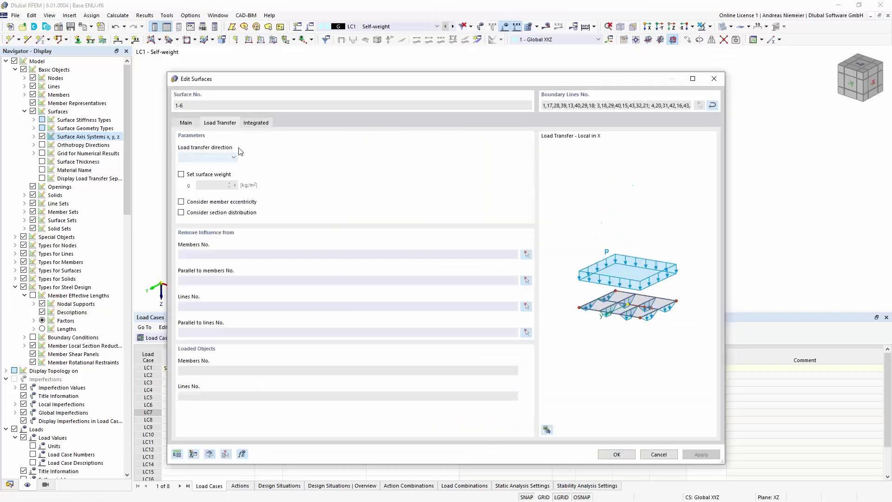
{"action": "left_click", "coordinate": [181, 174]}
{"action": "left_click", "coordinate": [234, 185]}
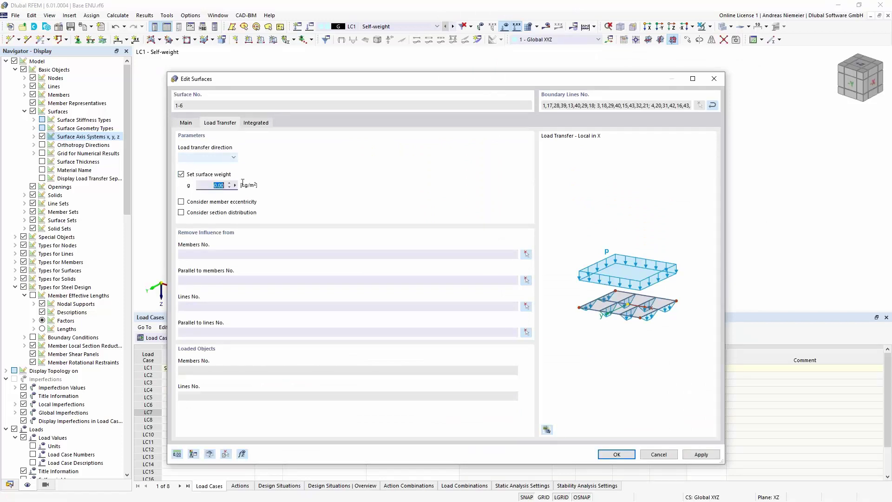
{"action": "type", "text": "10"}
{"action": "left_click", "coordinate": [627, 459]}
- Display the self-weight load transfer onto the members separately, and enlarge the model view in wireframe without the table
{"action": "middle_click_drag", "start_coordinate": [372, 291], "coordinate": [361, 246]}
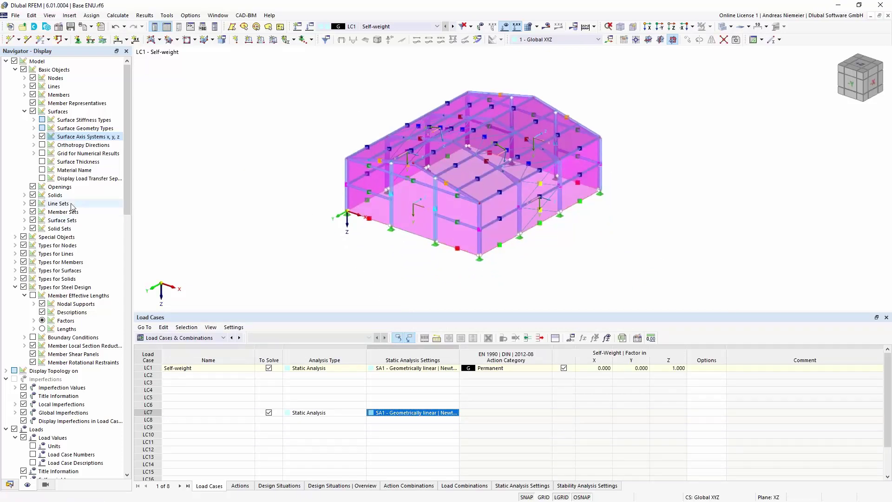
{"action": "left_click", "coordinate": [42, 178]}
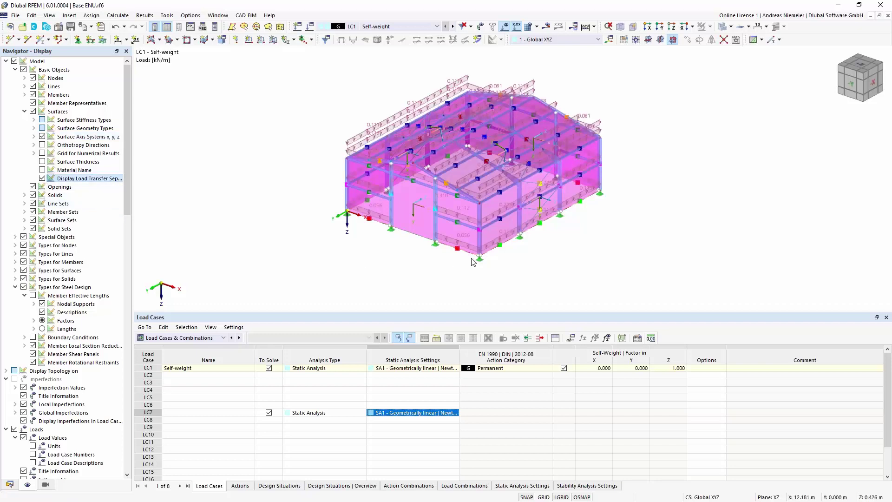
{"action": "scroll", "coordinate": [474, 263], "scroll_direction": "up", "scroll_amount": 1}
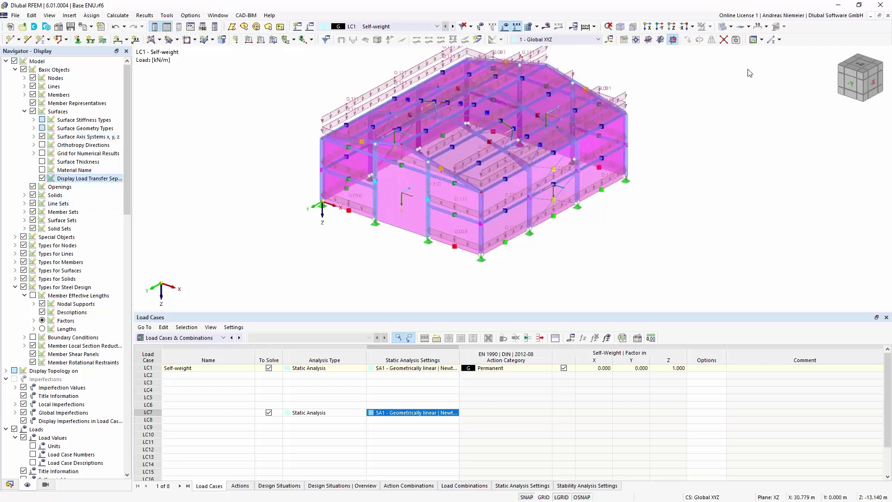
{"action": "left_click", "coordinate": [887, 317]}
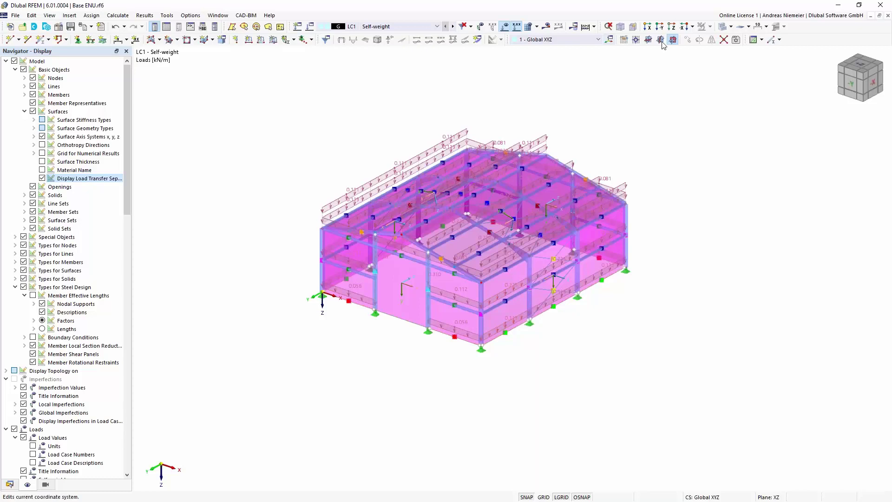
{"action": "left_click", "coordinate": [722, 28]}
{"action": "middle_click_drag", "start_coordinate": [530, 355], "coordinate": [553, 384]}
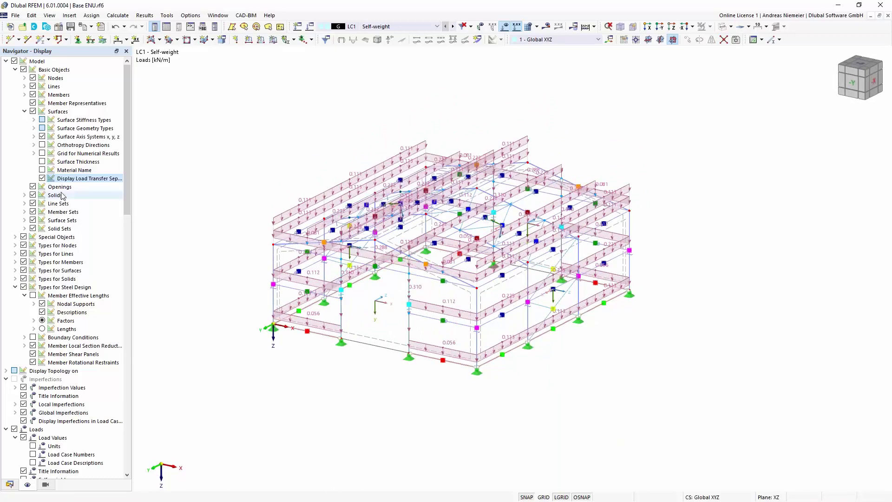
- Hide the separate load transfer display and bring back the load cases table
{"action": "left_click", "coordinate": [42, 178]}
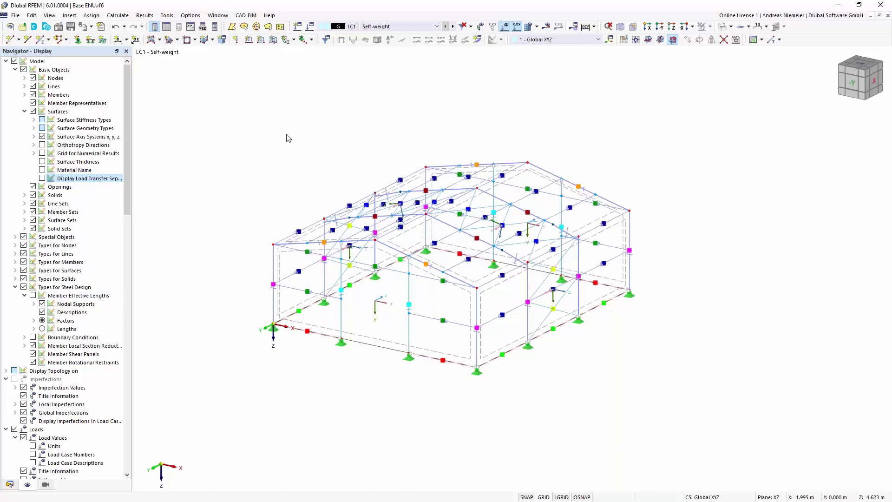
{"action": "left_click", "coordinate": [166, 27]}
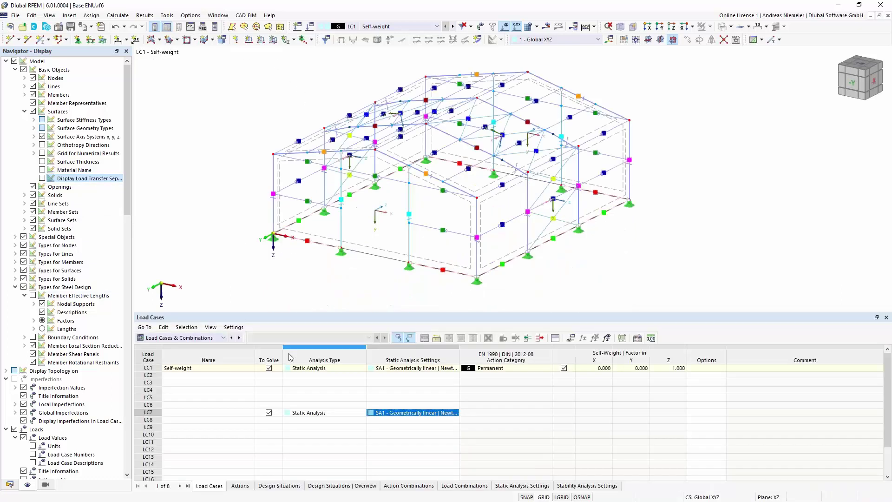
- Start a new Snow Loads load wizard and set its roof type to Duopitch
{"action": "left_click", "coordinate": [191, 376]}
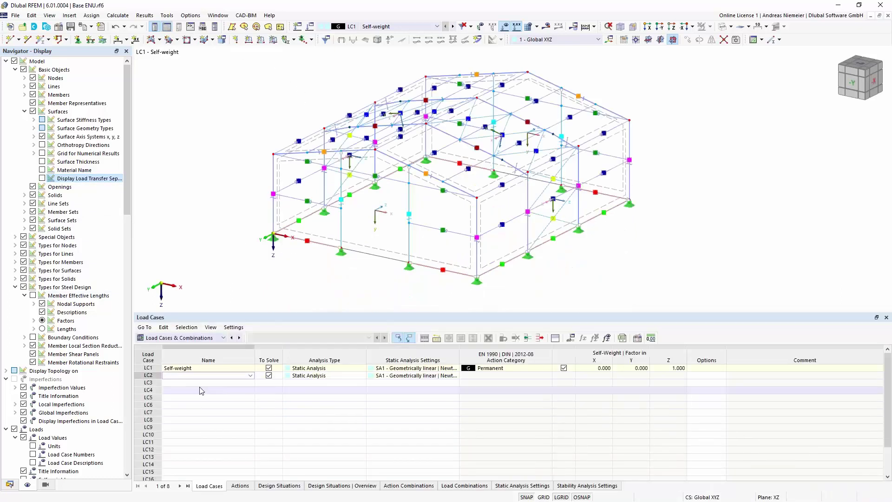
{"action": "left_click", "coordinate": [10, 485]}
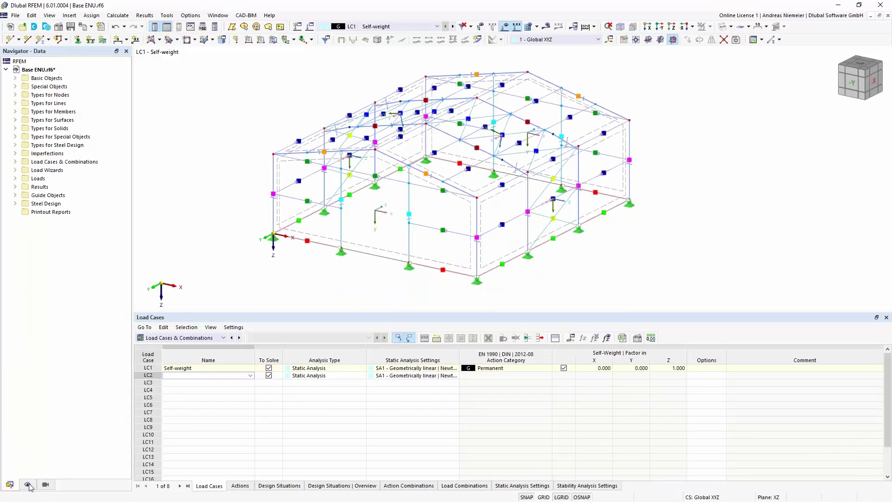
{"action": "left_click", "coordinate": [16, 171]}
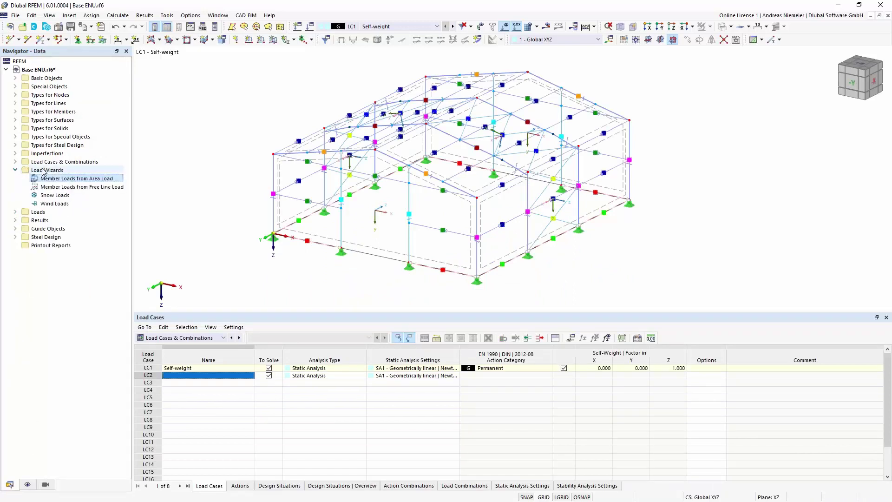
{"action": "left_click", "coordinate": [45, 196]}
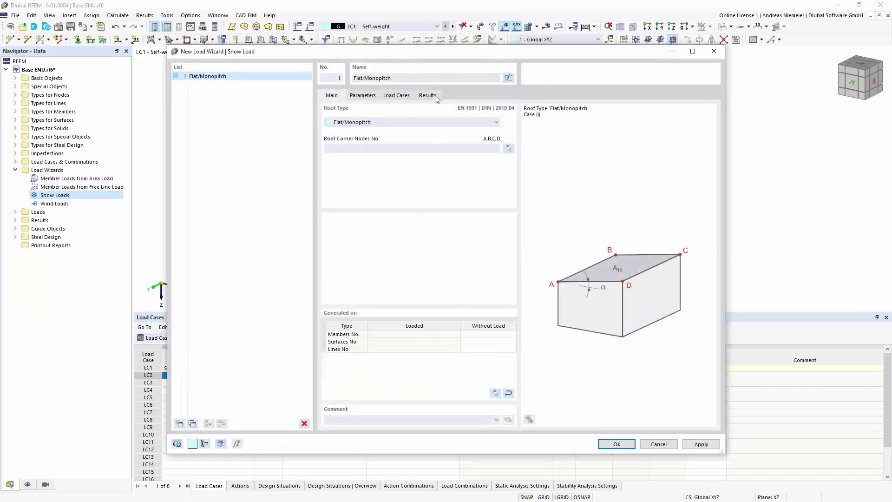
{"action": "left_click", "coordinate": [419, 123]}
{"action": "left_click", "coordinate": [408, 135]}
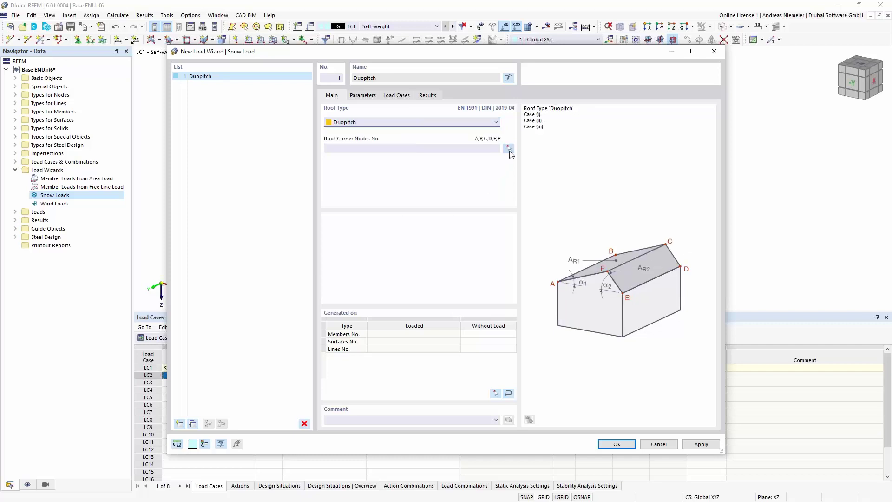
- Assign nodes 2, 44, 47, 46, 4 and 6 as the duopitch roof's corner nodes A to F
{"action": "left_click", "coordinate": [509, 150]}
{"action": "left_click", "coordinate": [274, 155]}
{"action": "left_click", "coordinate": [467, 87]}
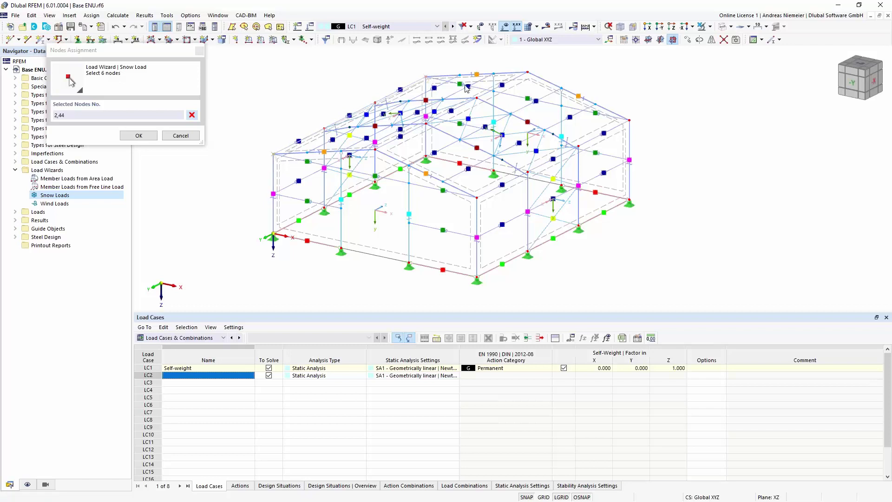
{"action": "left_click", "coordinate": [528, 73]}
{"action": "left_click", "coordinate": [477, 199]}
{"action": "left_click", "coordinate": [375, 153]}
{"action": "left_click", "coordinate": [373, 246]}
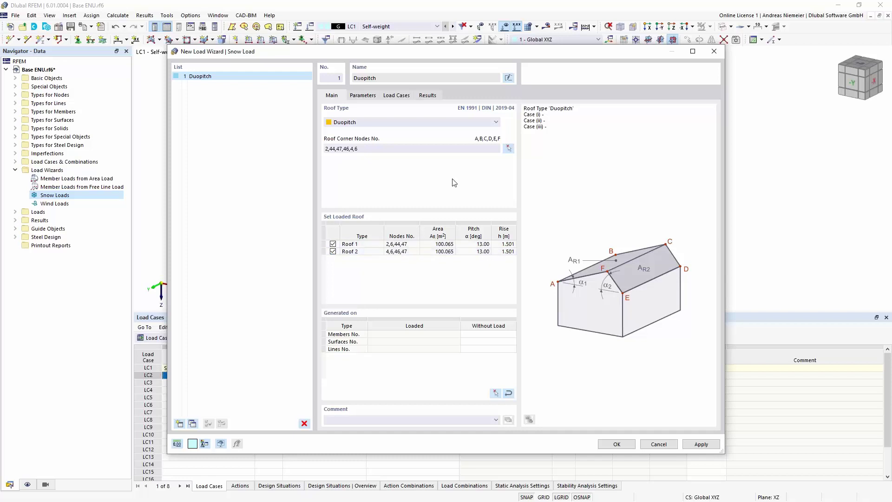
- Exclude Case (ii) and Case (iii) from the snow load wizard and generate the load case for Case (i)
{"action": "left_click", "coordinate": [363, 96]}
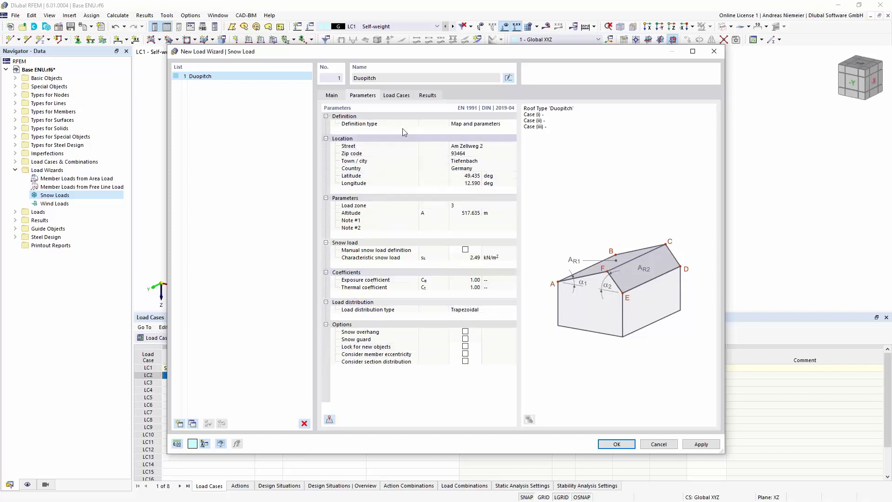
{"action": "left_click", "coordinate": [402, 96]}
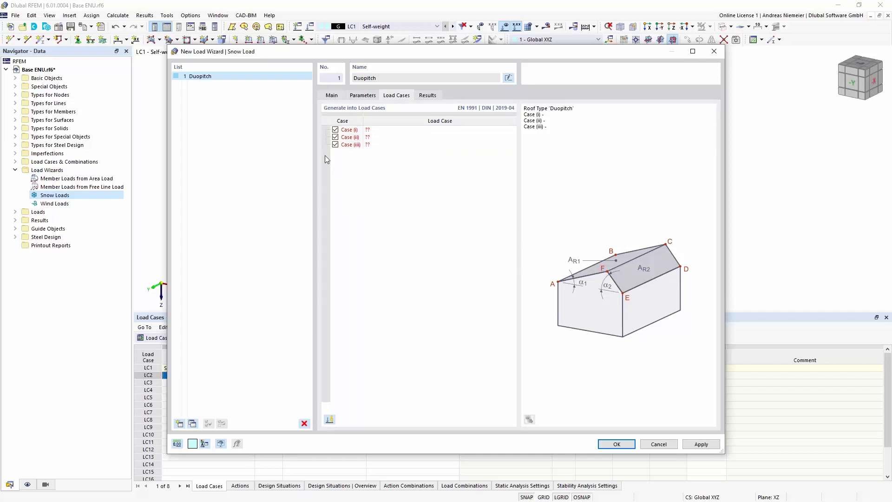
{"action": "left_click", "coordinate": [335, 137]}
{"action": "left_click", "coordinate": [335, 145]}
{"action": "left_click", "coordinate": [329, 420]}
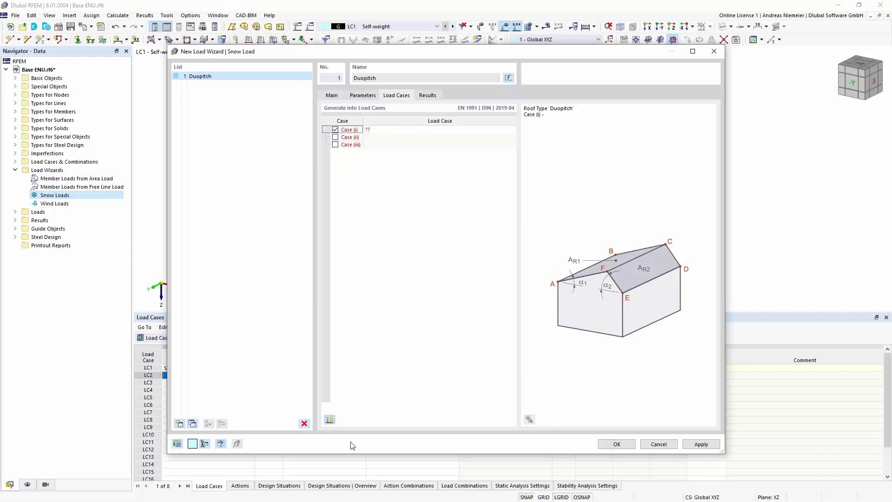
{"action": "left_click", "coordinate": [617, 445]}
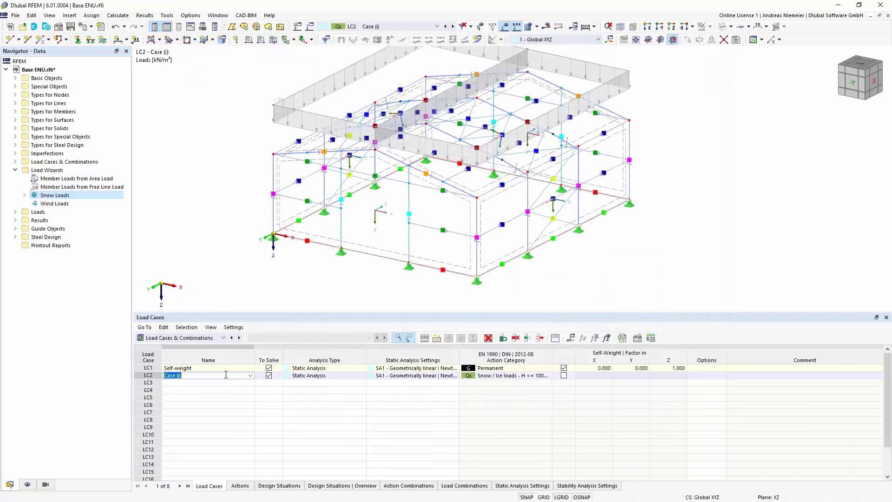
- Display the snow load's transfer onto the members separately to examine its distribution, and hide it again
{"action": "middle_click_drag", "start_coordinate": [214, 184], "coordinate": [226, 260], "text": "ctrl"}
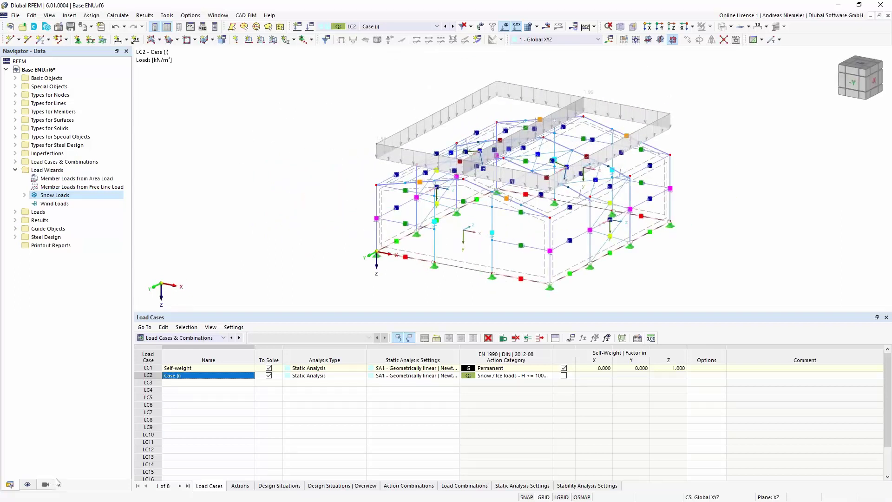
{"action": "left_click", "coordinate": [32, 485]}
{"action": "left_click", "coordinate": [42, 179]}
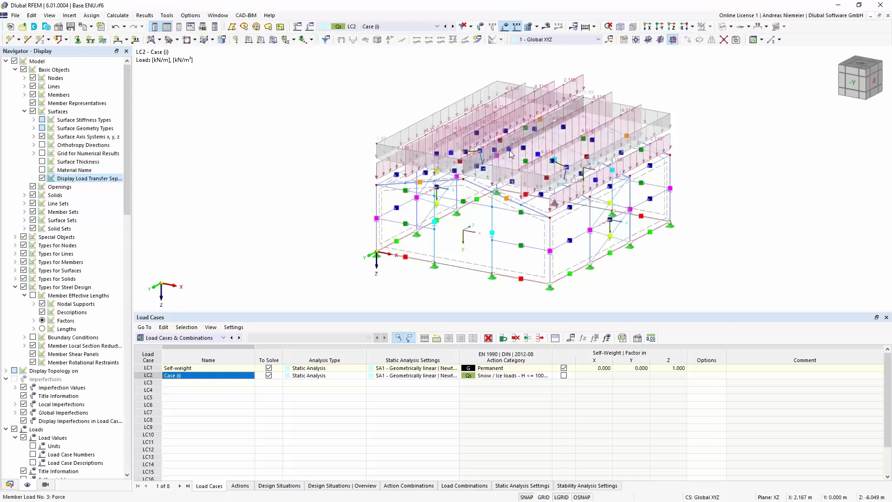
{"action": "mouse_move", "coordinate": [283, 240]}
{"action": "middle_mouse_down", "text": "ctrl"}
{"action": "mouse_move", "coordinate": [396, 222]}
{"action": "mouse_move", "coordinate": [287, 223]}
{"action": "mouse_move", "coordinate": [320, 220]}
{"action": "mouse_move", "coordinate": [373, 219]}
{"action": "mouse_move", "coordinate": [284, 235]}
{"action": "middle_mouse_up", "text": "ctrl"}
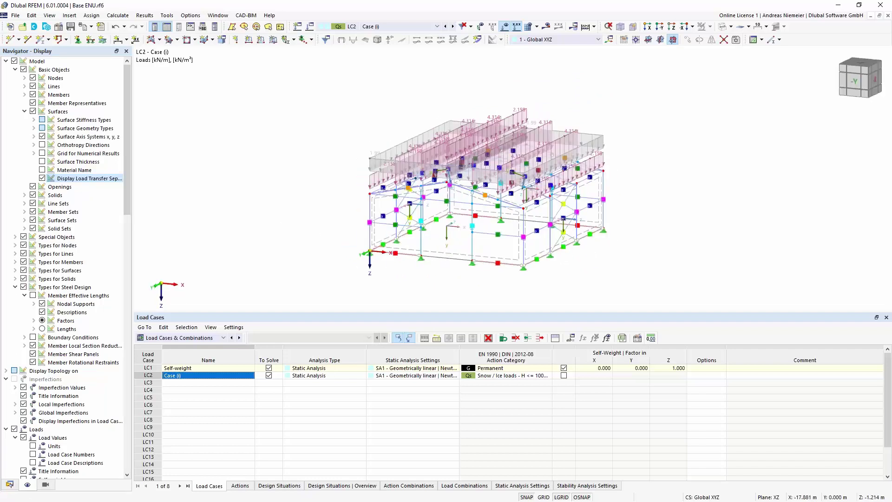
{"action": "left_click", "coordinate": [41, 178]}
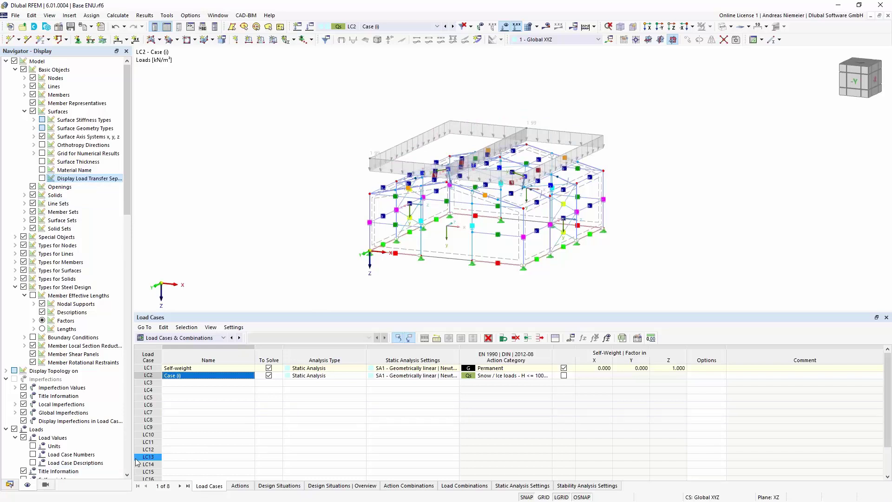
- Add load case LC3 named Wind in X and assign it the Wind action category
{"action": "left_click", "coordinate": [195, 383]}
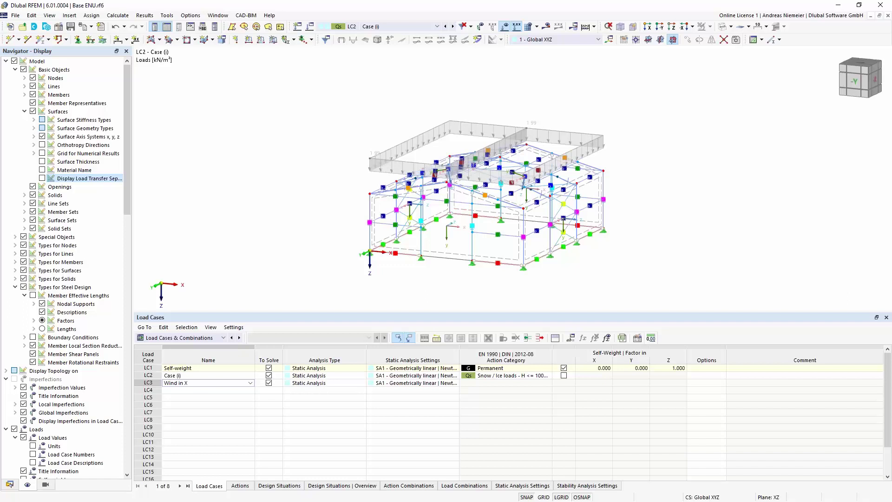
{"action": "left_click", "coordinate": [269, 420]}
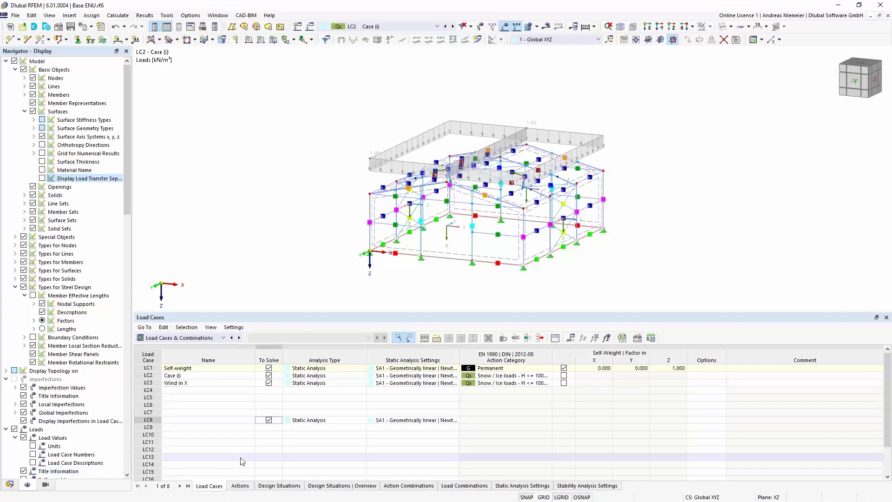
{"action": "left_click", "coordinate": [511, 382]}
{"action": "left_click", "coordinate": [548, 382]}
{"action": "scroll", "coordinate": [529, 340], "scroll_direction": "down", "scroll_amount": 1}
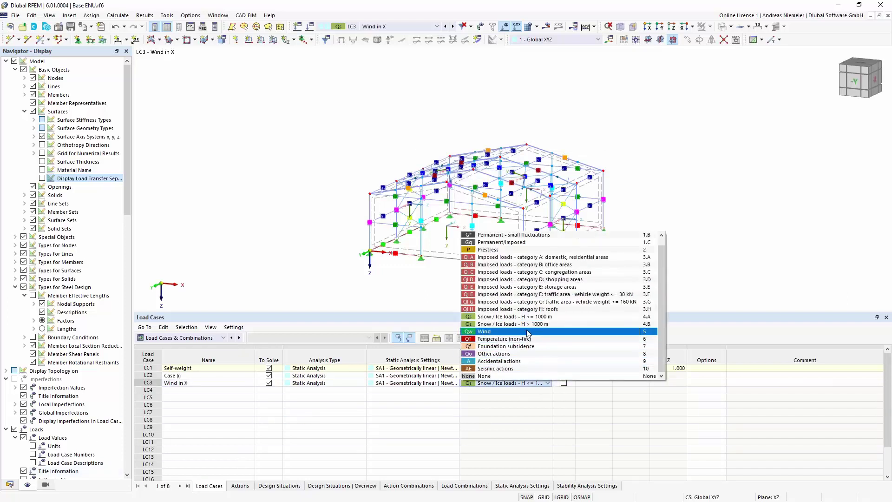
{"action": "left_click", "coordinate": [528, 332]}
- Apply a uniform surface load of 0.64 kN/m² in global X on true area to surface 1 in the Wind in X load case
{"action": "middle_click_drag", "start_coordinate": [327, 240], "coordinate": [141, 134]}
{"action": "middle_click_drag", "start_coordinate": [535, 159], "coordinate": [492, 168], "text": "ctrl"}
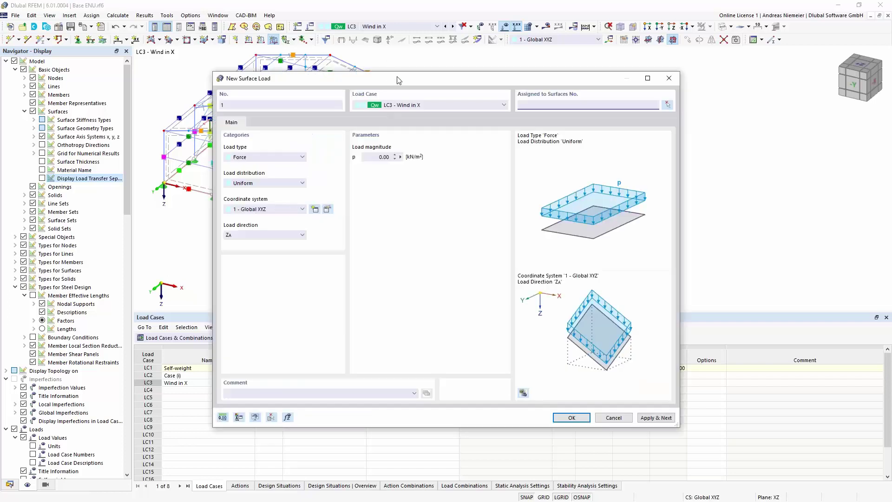
{"action": "left_click", "coordinate": [434, 259]}
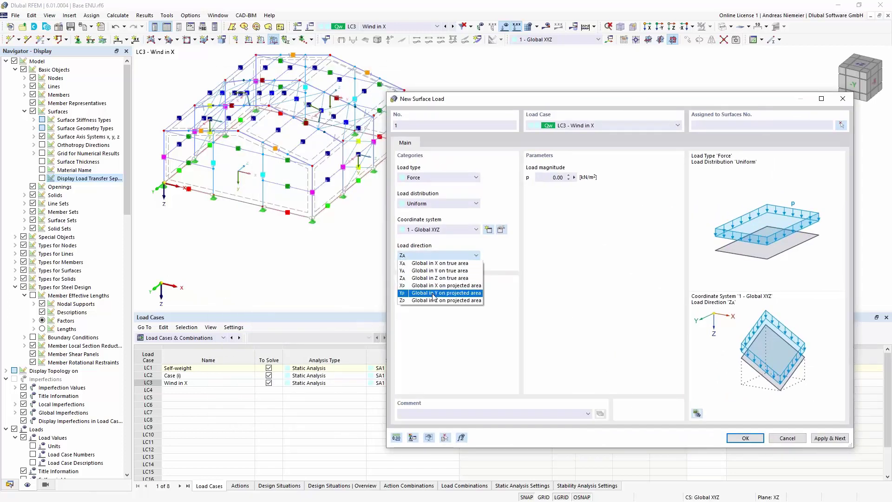
{"action": "left_click", "coordinate": [420, 264]}
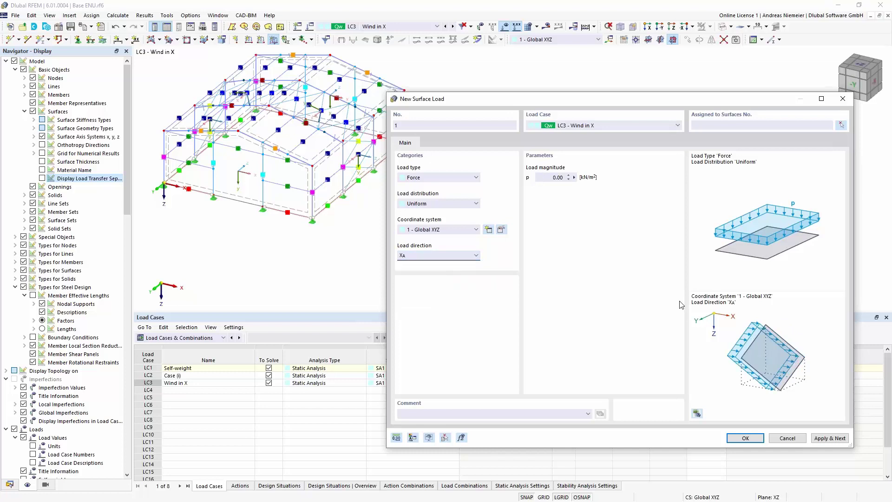
{"action": "left_click", "coordinate": [547, 177]}
{"action": "left_click", "coordinate": [745, 438]}
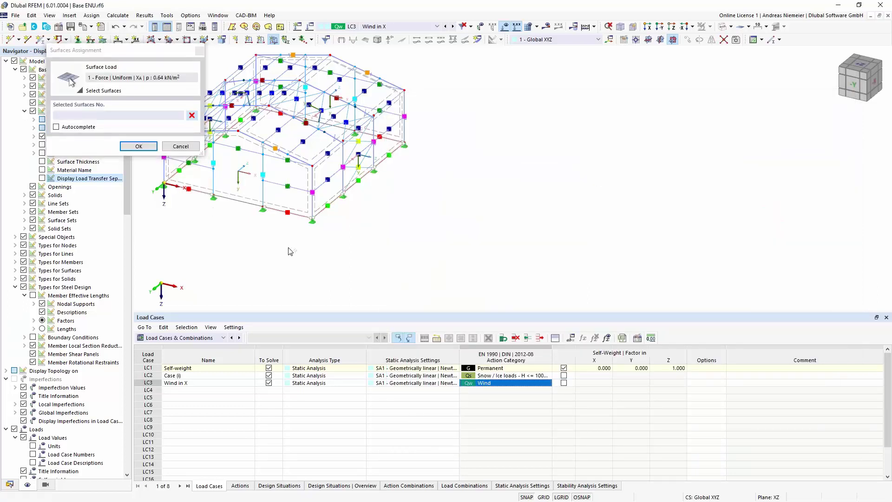
{"action": "scroll", "coordinate": [288, 251], "scroll_direction": "down", "scroll_amount": 2}
{"action": "scroll", "coordinate": [201, 202], "scroll_direction": "up", "scroll_amount": 3}
{"action": "left_click", "coordinate": [216, 189]}
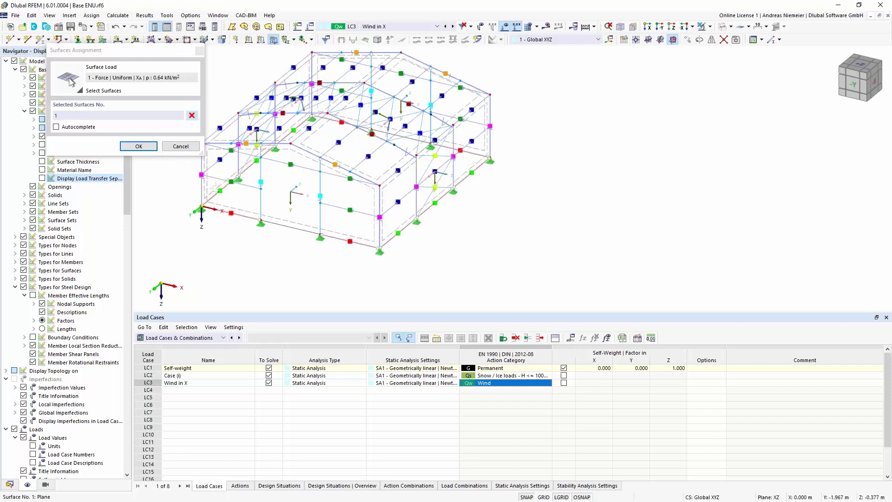
{"action": "left_click", "coordinate": [132, 147]}
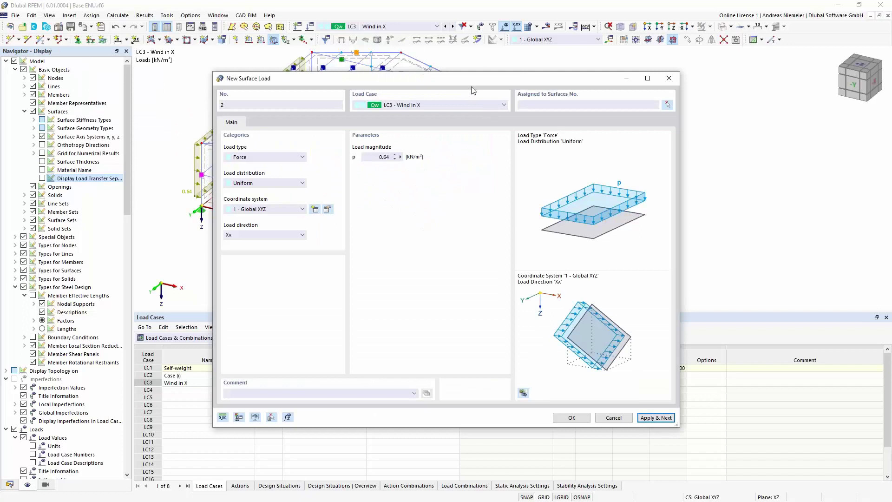
- Add a uniform surface load of 0.40 kN/m² in global X on true area to surface 4
{"action": "double_click", "coordinate": [578, 203]}
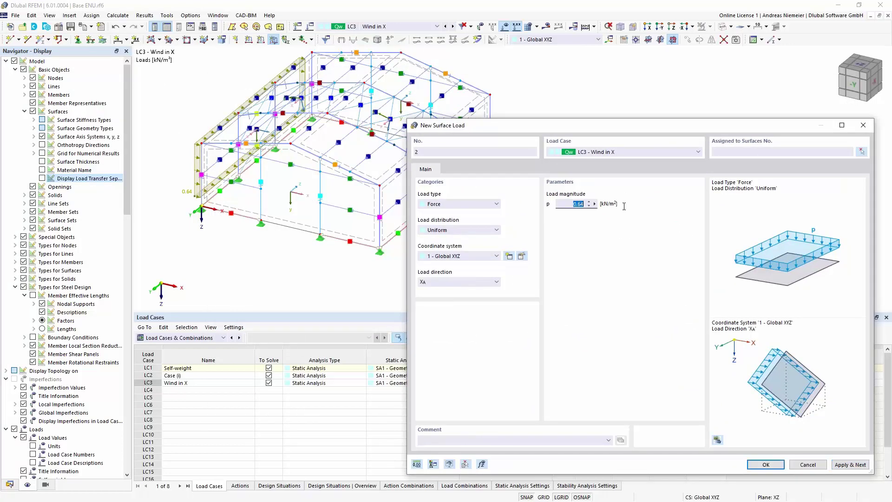
{"action": "type", "text": "0,4"}
{"action": "left_click", "coordinate": [861, 152]}
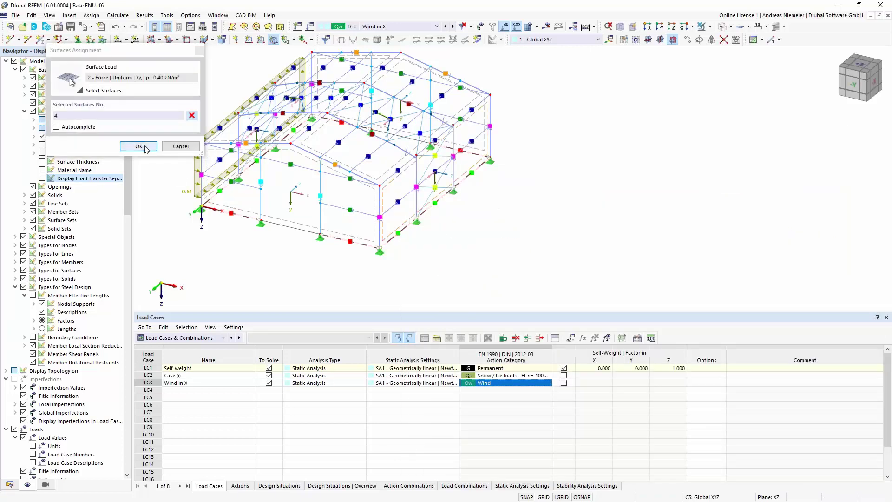
{"action": "left_click", "coordinate": [139, 146]}
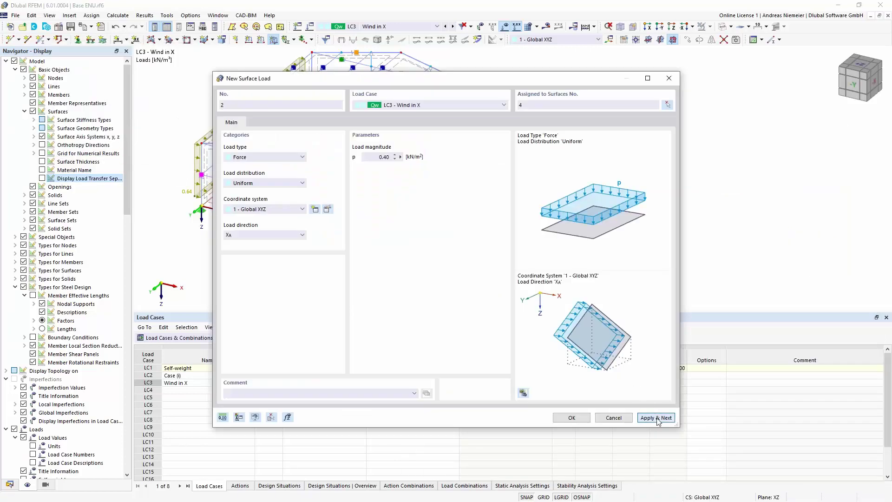
- Add a surface load of 0.80 kN/m² in global Y on true area to surface 6
{"action": "left_click", "coordinate": [376, 158]}
{"action": "left_click", "coordinate": [271, 235]}
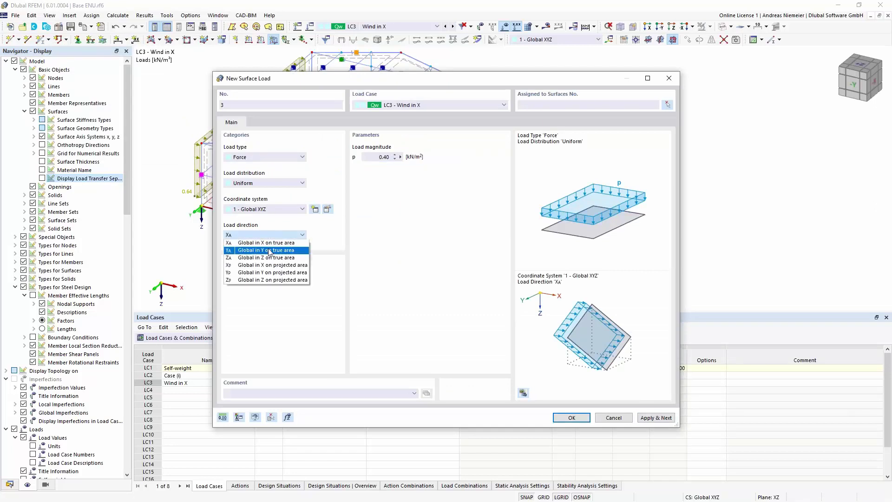
{"action": "left_click", "coordinate": [262, 247]}
{"action": "left_click", "coordinate": [386, 157]}
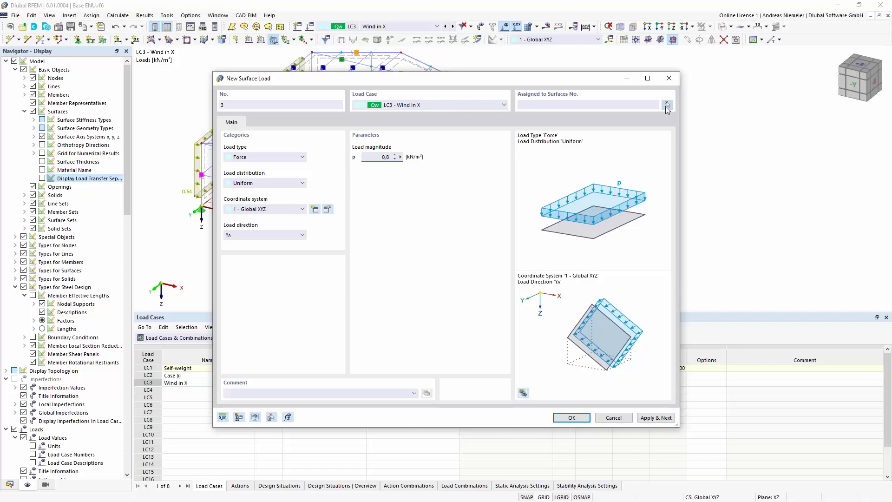
{"action": "left_click", "coordinate": [667, 105]}
{"action": "left_click", "coordinate": [311, 227]}
{"action": "left_click", "coordinate": [124, 147]}
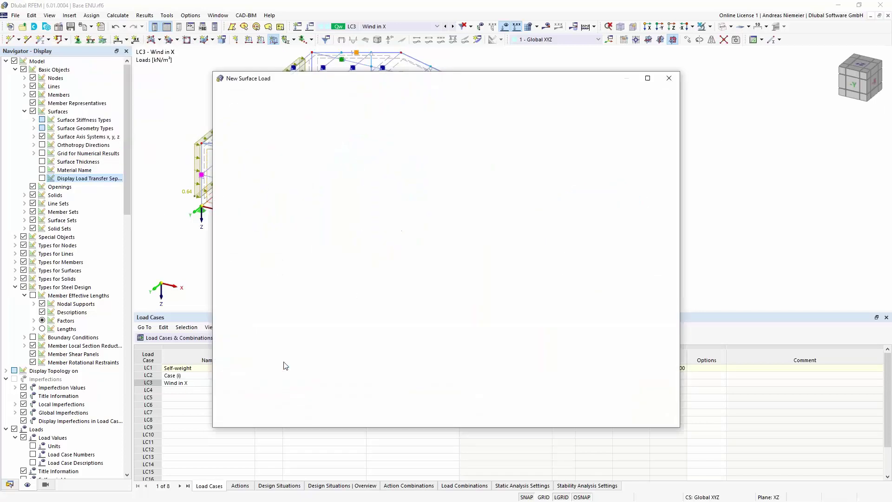
{"action": "left_click", "coordinate": [655, 418]}
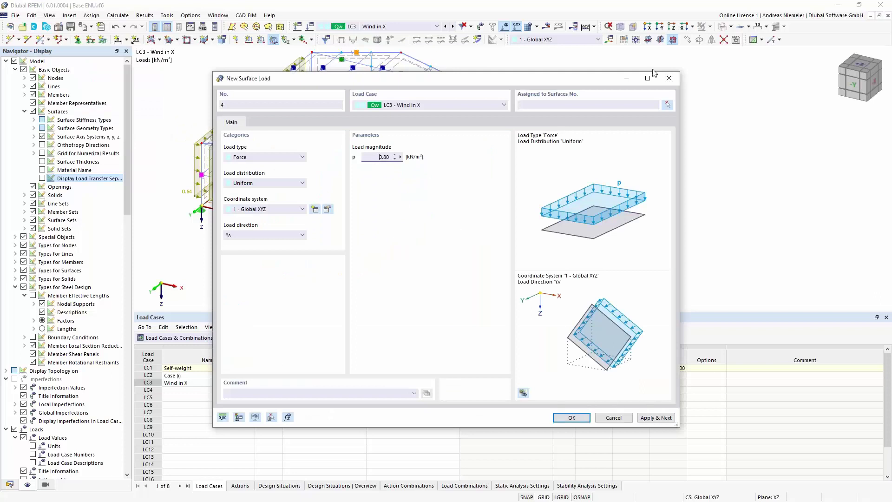
- Add a surface load of -0.80 kN/m² in global Y on true area to surface 5 and finish the load entry
{"action": "left_click", "coordinate": [668, 105]}
{"action": "scroll", "coordinate": [395, 134], "scroll_direction": "up", "scroll_amount": 3}
{"action": "left_click", "coordinate": [396, 134]}
{"action": "left_click", "coordinate": [138, 147]}
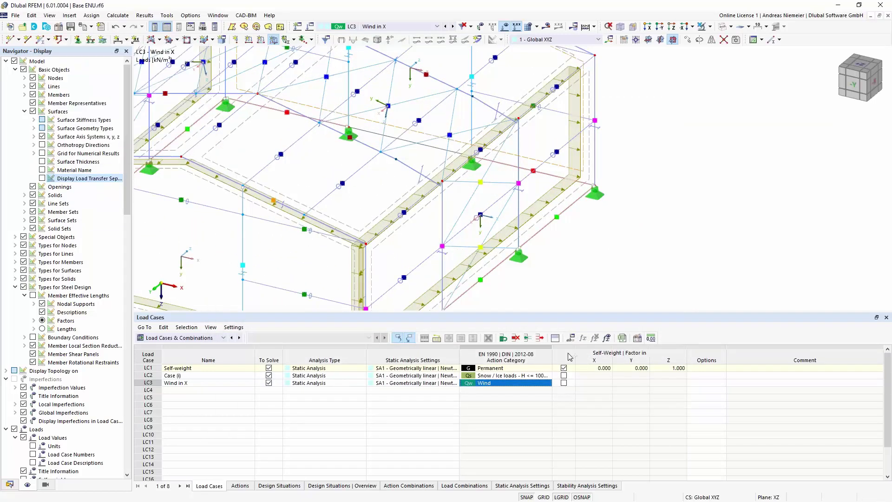
{"action": "left_click", "coordinate": [571, 418]}
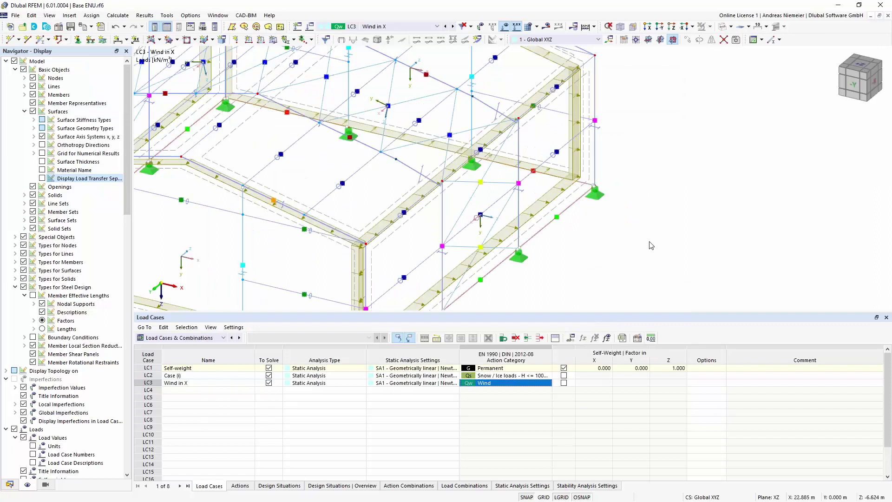
- Apply a uniform surface load of -0.35 kN/m² in the local z direction to roof surfaces 2 and 3
{"action": "scroll", "coordinate": [428, 201], "scroll_direction": "down", "scroll_amount": 2}
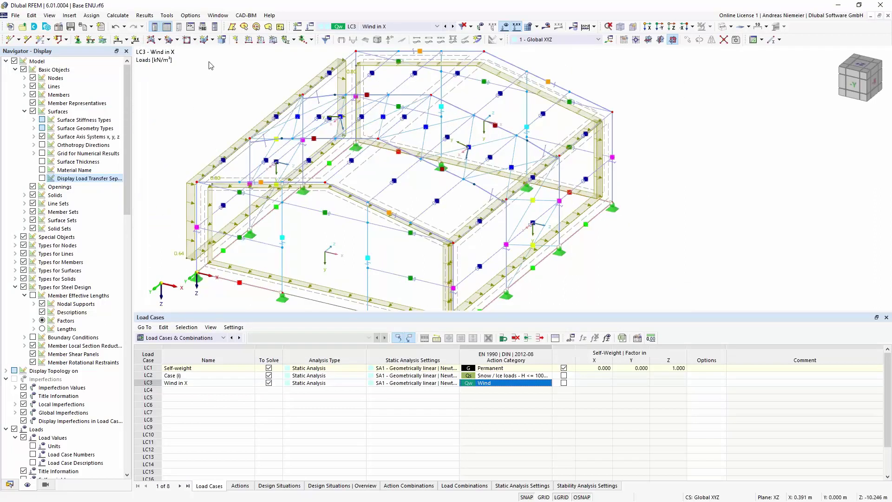
{"action": "left_click", "coordinate": [273, 40]}
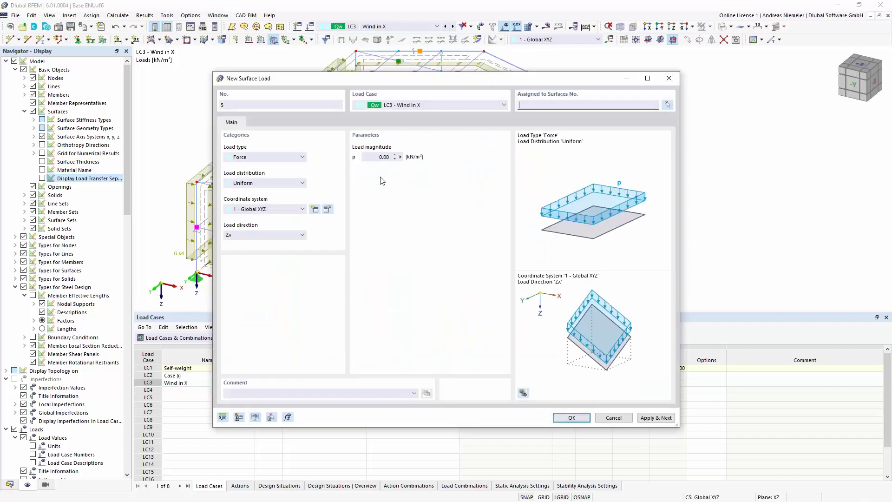
{"action": "left_click", "coordinate": [254, 209]}
{"action": "left_click", "coordinate": [253, 217]}
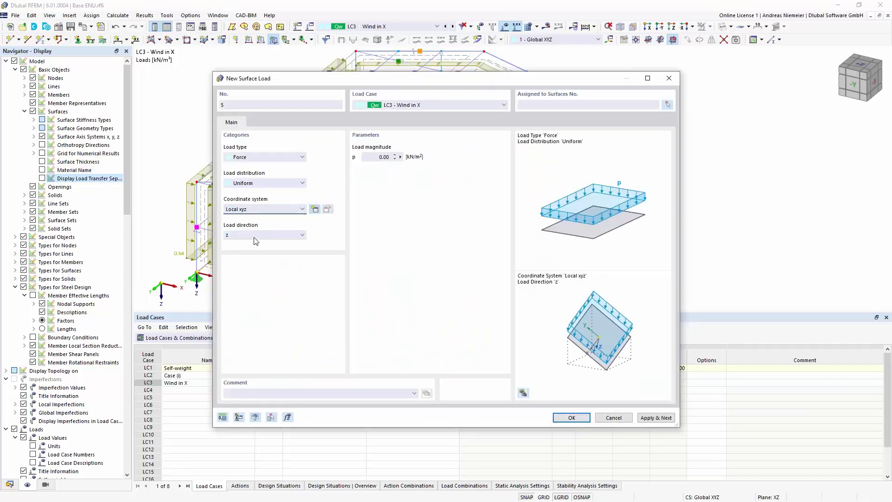
{"action": "left_click", "coordinate": [382, 157]}
{"action": "left_click", "coordinate": [668, 105]}
{"action": "left_click", "coordinate": [487, 65]}
{"action": "left_click", "coordinate": [419, 99]}
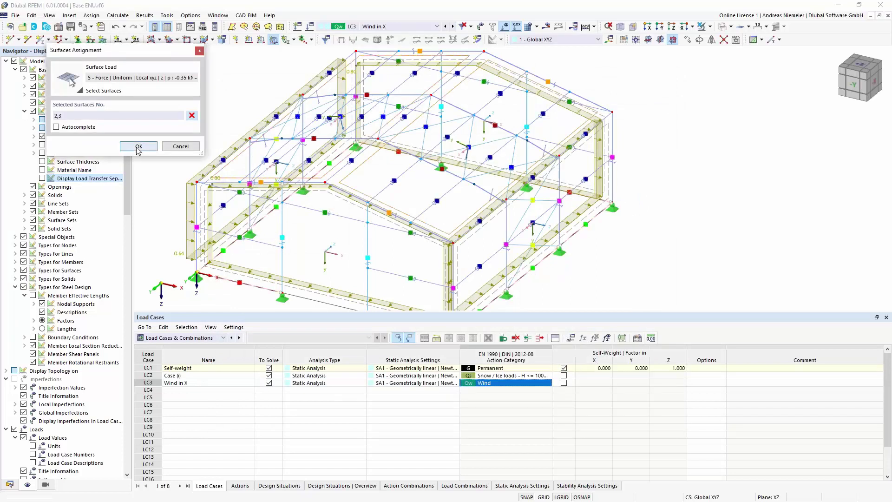
{"action": "key", "text": "Return"}
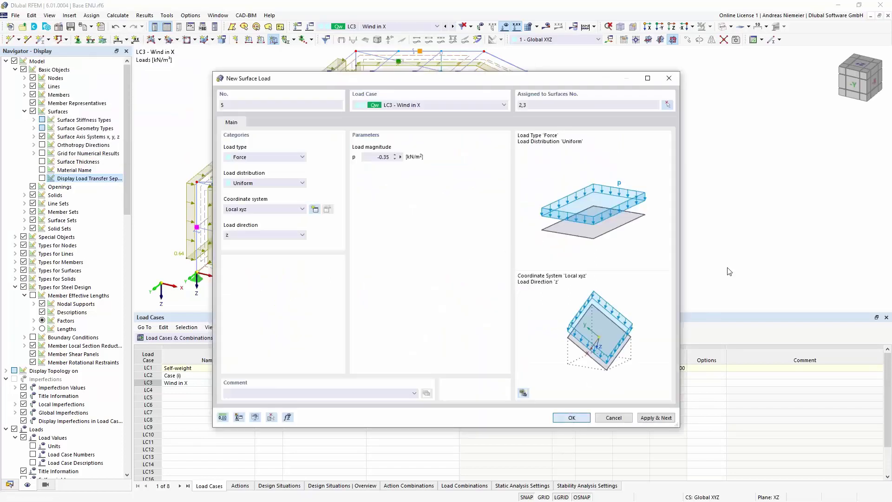
{"action": "key", "text": "Return"}
- Display the wind load's transfer onto the members separately to examine its distribution, and hide it again
{"action": "scroll", "coordinate": [695, 249], "scroll_direction": "down", "scroll_amount": 5}
{"action": "middle_click_drag", "start_coordinate": [569, 236], "coordinate": [554, 231]}
{"action": "left_click", "coordinate": [42, 178]}
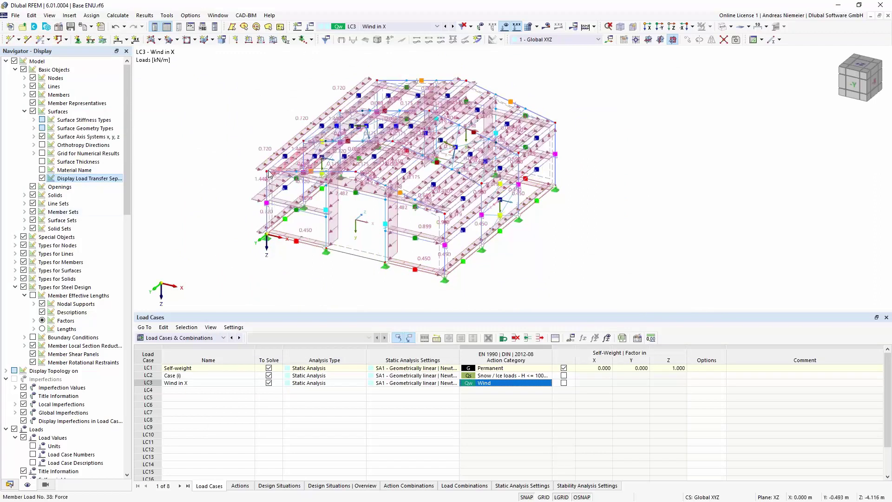
{"action": "left_click", "coordinate": [42, 178]}
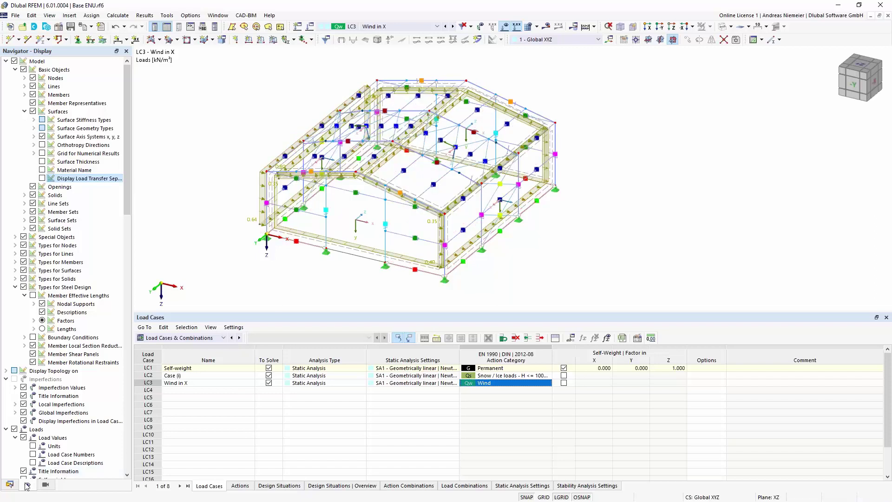
- Copy the Wind in X load case to LC4 and name the copy Wind in Y
{"action": "left_click", "coordinate": [10, 485]}
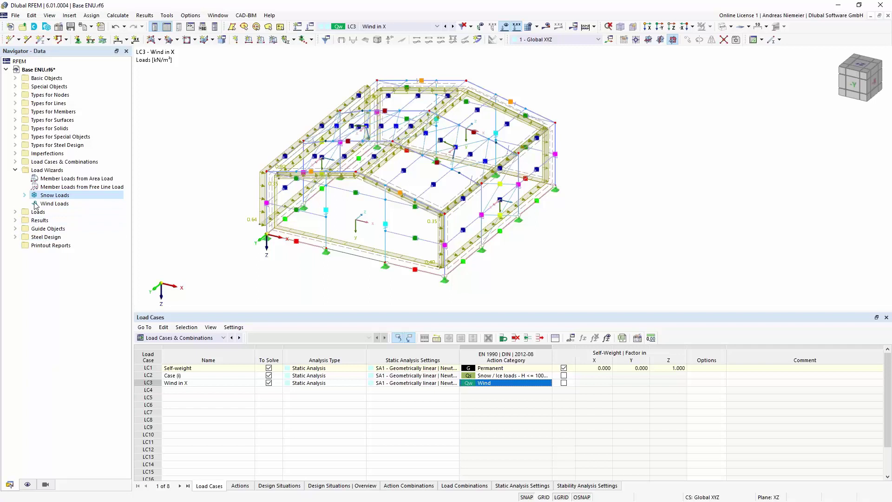
{"action": "left_click", "coordinate": [15, 171]}
{"action": "left_click", "coordinate": [15, 162]}
{"action": "left_click", "coordinate": [24, 170]}
{"action": "left_click", "coordinate": [73, 196]}
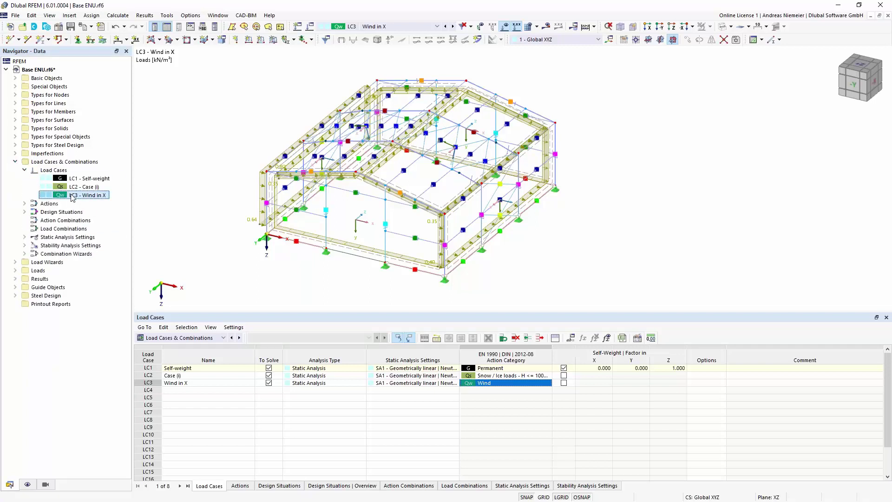
{"action": "right_click", "coordinate": [73, 197]}
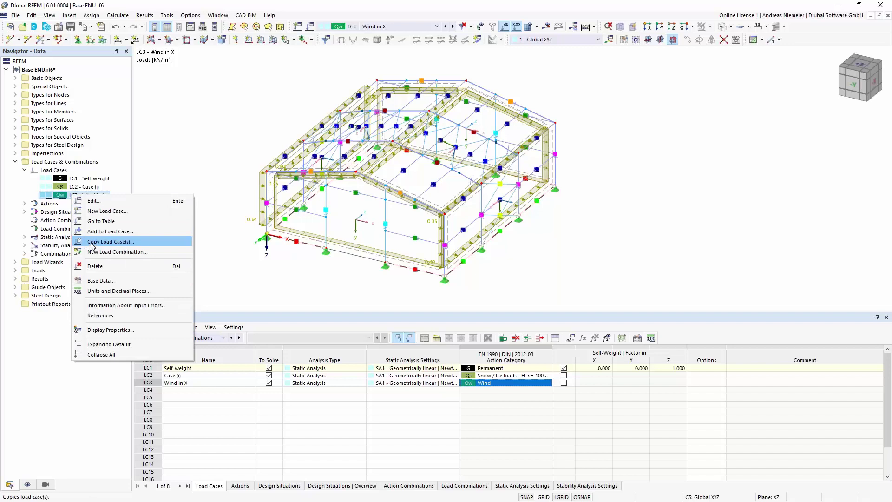
{"action": "left_click", "coordinate": [93, 242]}
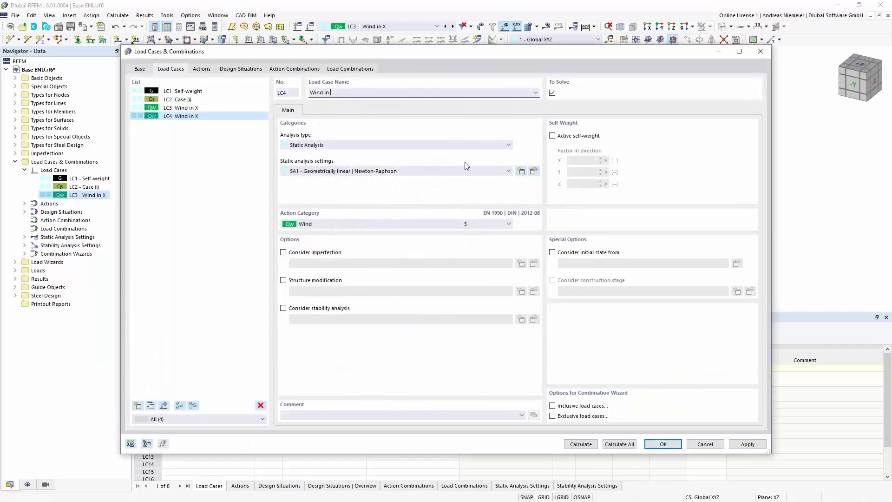
{"action": "left_click", "coordinate": [652, 444]}
{"action": "left_click", "coordinate": [663, 444]}
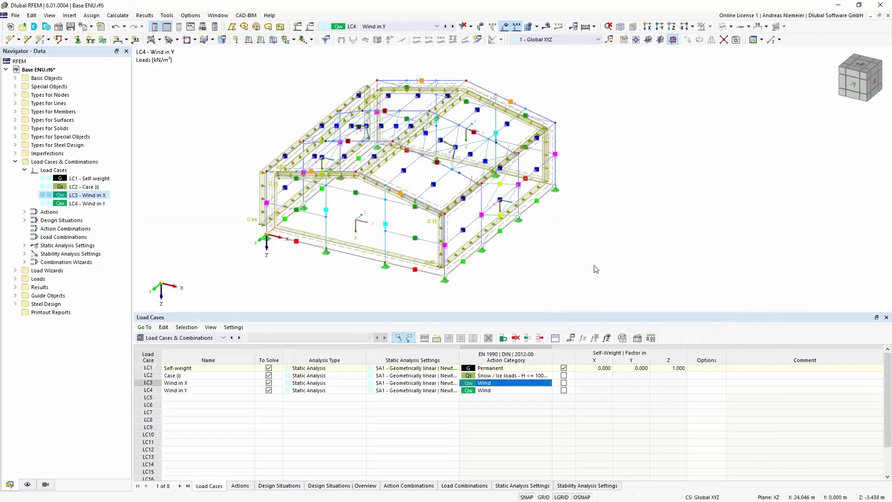
- In the Wind in Y surface loads, set the load magnitude to 0.64 kN/m² on surface 5 and 0.40 kN/m² on surface 6
{"action": "middle_click_drag", "start_coordinate": [574, 261], "coordinate": [486, 237]}
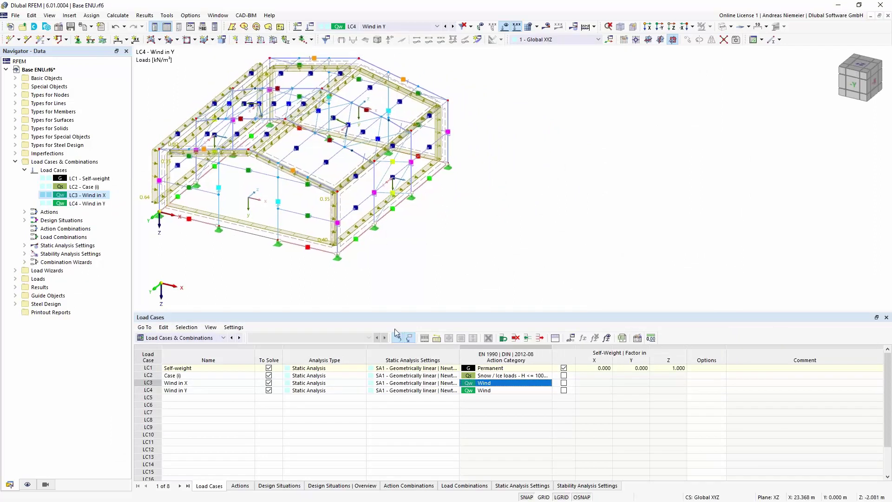
{"action": "left_click", "coordinate": [193, 338]}
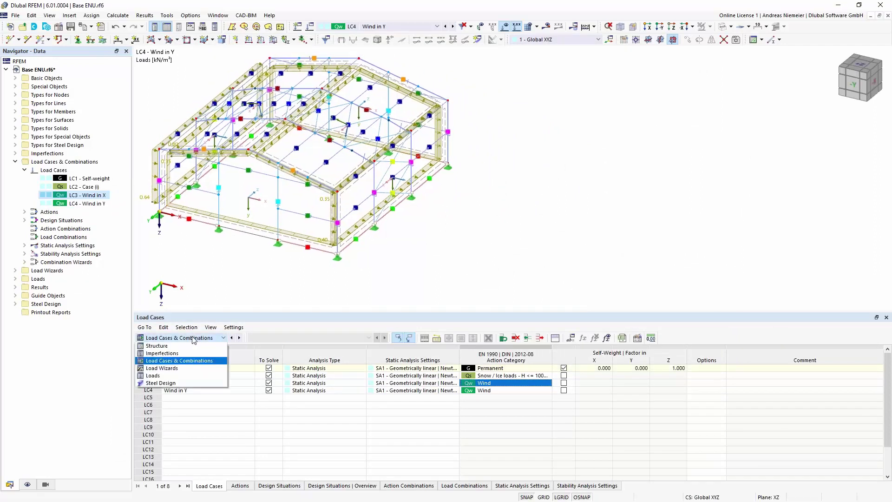
{"action": "left_click", "coordinate": [193, 376]}
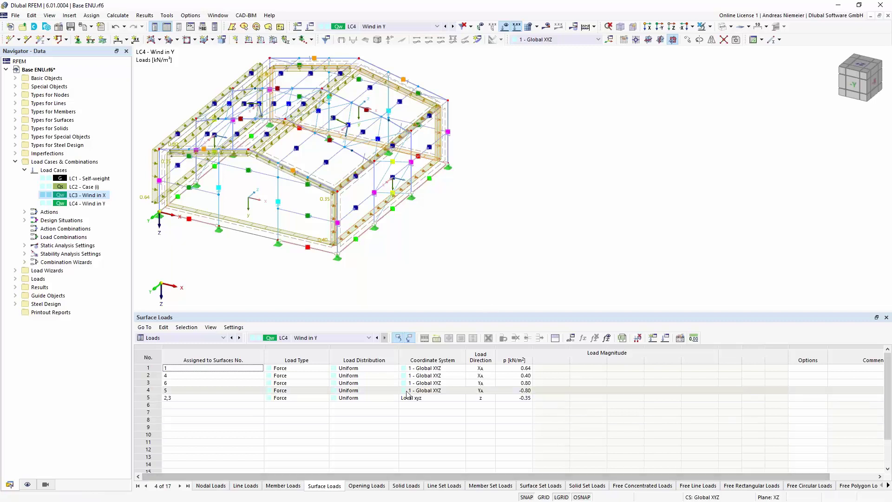
{"action": "double_click", "coordinate": [525, 391]}
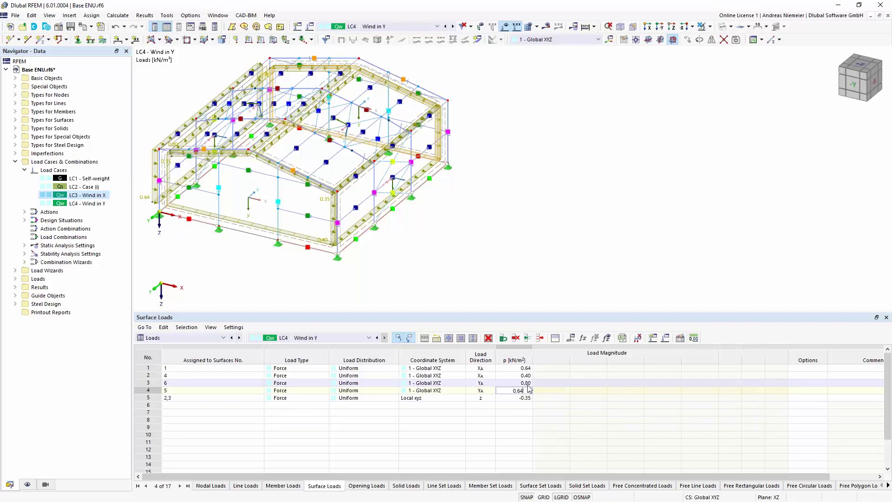
{"action": "key", "text": "Up"}
{"action": "type", "text": "0.4"}
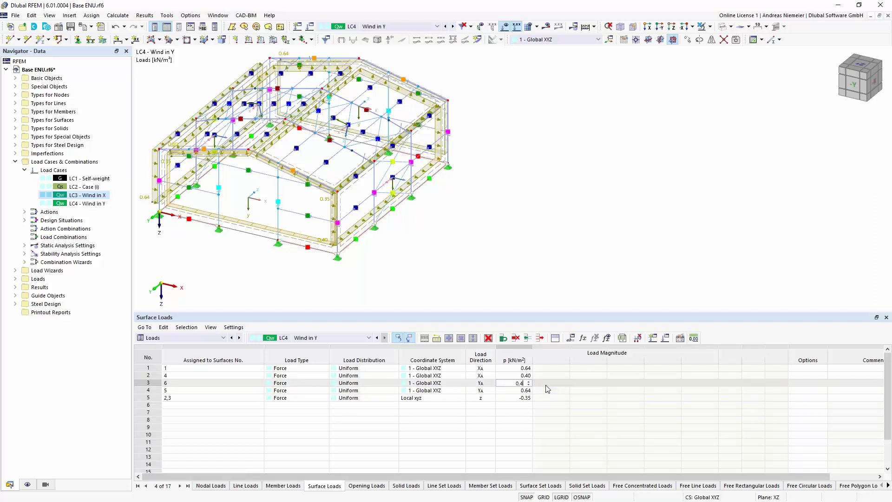
- Set the Wind in Y load magnitude to 0.80 kN/m² on surface 4 and -0.80 kN/m² on surface 1
{"action": "left_click", "coordinate": [517, 375]}
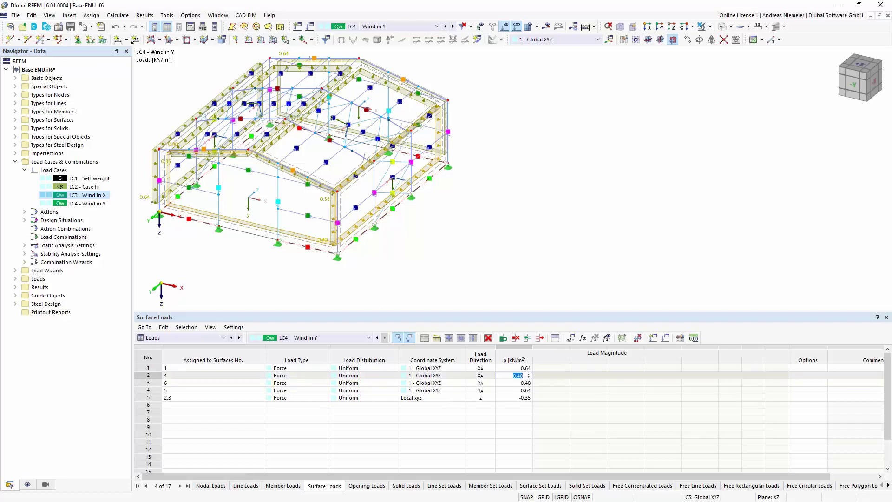
{"action": "type", "text": "0,8"}
{"action": "key", "text": "Up"}
{"action": "key", "text": "Tab"}
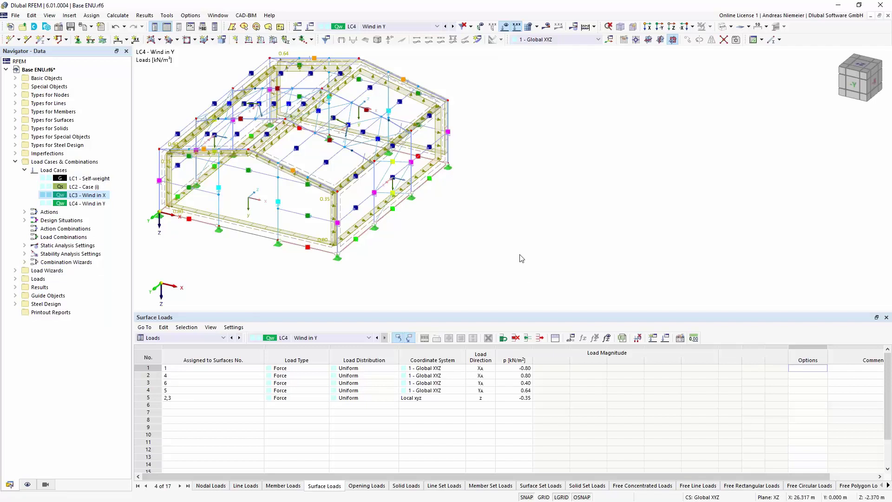
- Add load case LC5 named Prestress and assign it the Prestress action category
{"action": "left_click", "coordinate": [177, 340]}
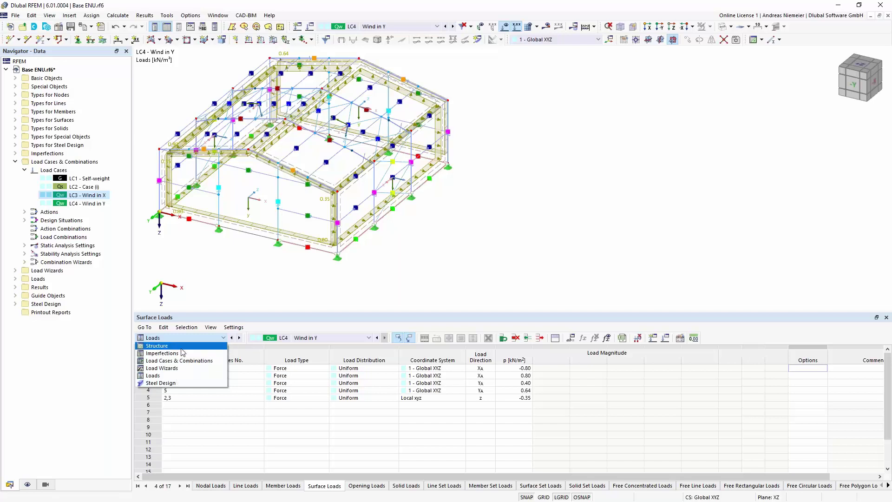
{"action": "left_click", "coordinate": [179, 360]}
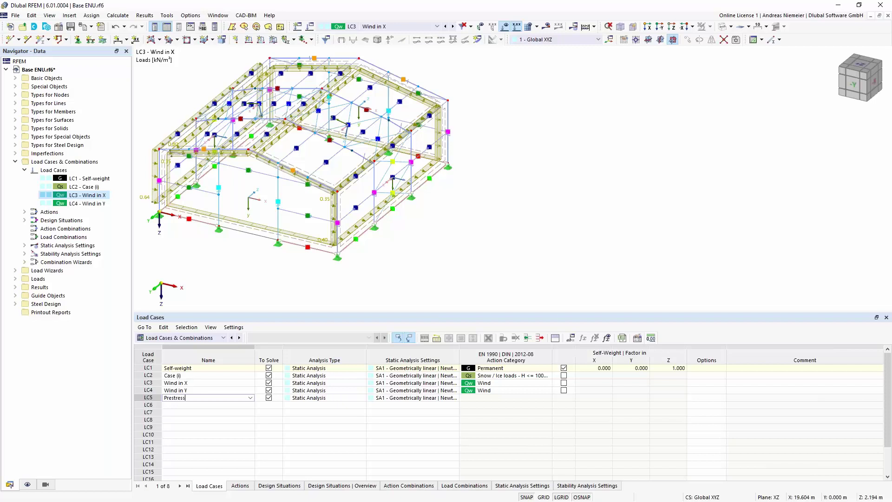
{"action": "type", "text": "Prestress"}
{"action": "key", "text": "Tab"}
{"action": "left_click", "coordinate": [548, 400]}
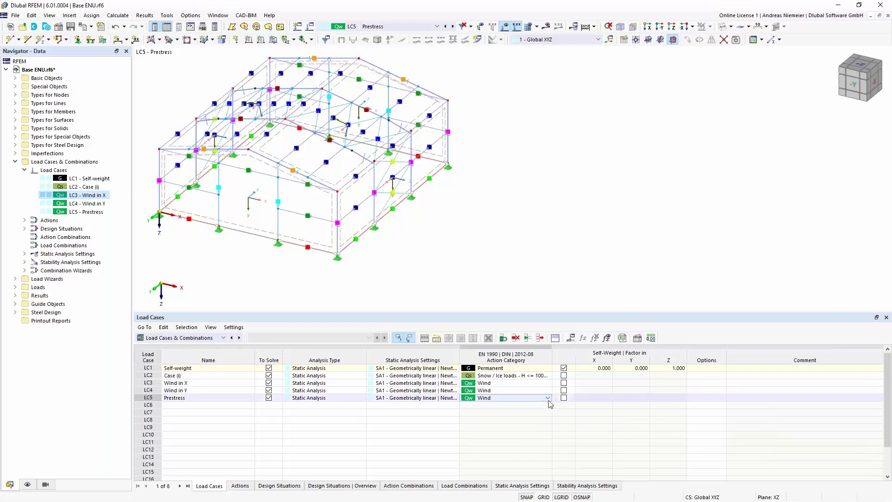
{"action": "left_click", "coordinate": [548, 398]}
{"action": "left_click", "coordinate": [521, 277]}
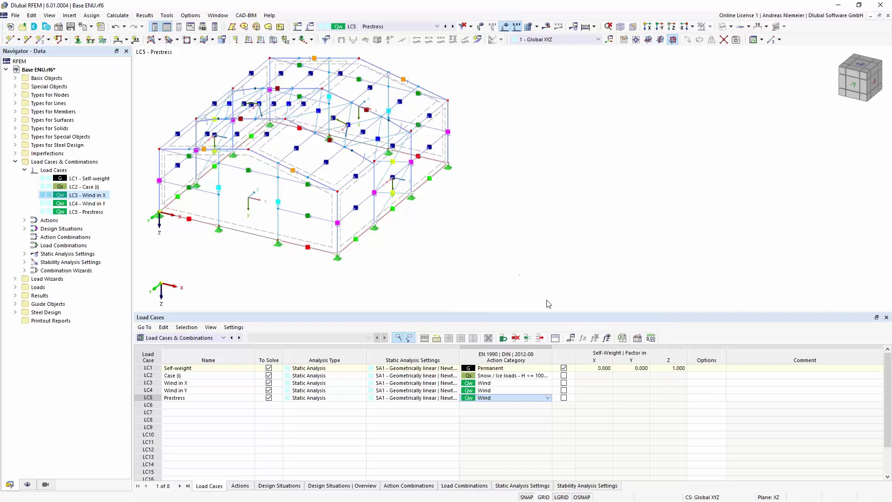
- Isolate the tension members and define a new member load in LC5 as an axial displacement of -1 mm
{"action": "left_click", "coordinate": [53, 484]}
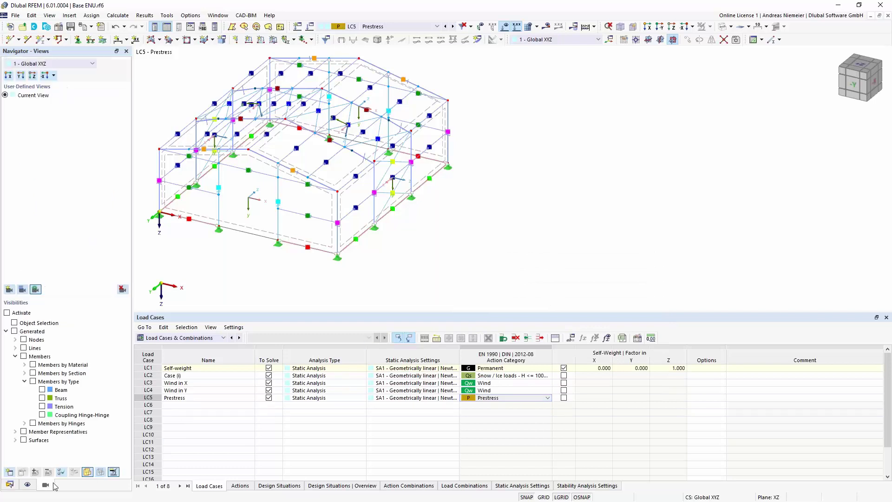
{"action": "left_click", "coordinate": [42, 406]}
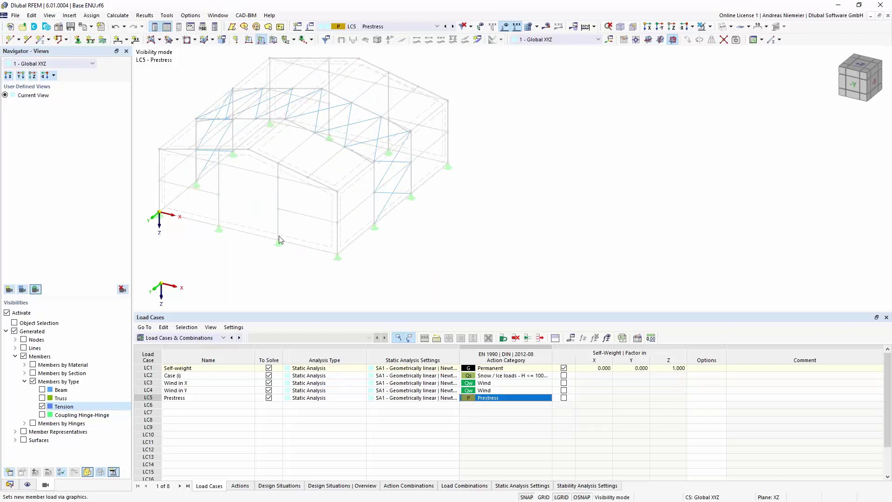
{"action": "left_click", "coordinate": [268, 165]}
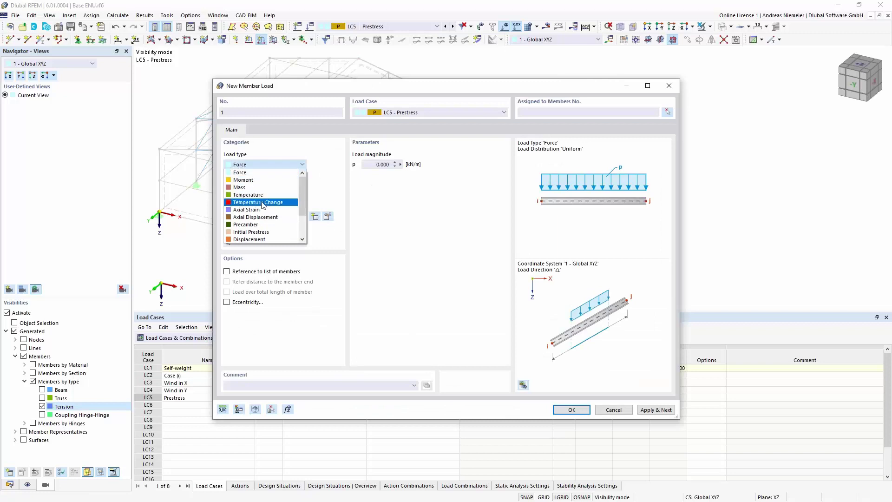
{"action": "left_click", "coordinate": [261, 218]}
{"action": "left_click", "coordinate": [377, 164]}
{"action": "type", "text": "-1"}
- Assign the axial displacement load to all tension members and restore the display of the whole model
{"action": "left_click", "coordinate": [535, 292]}
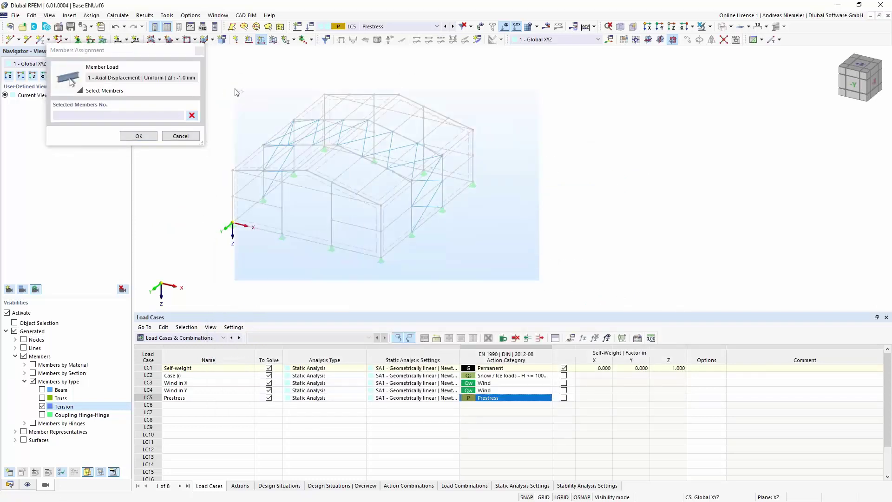
{"action": "left_click", "coordinate": [139, 136]}
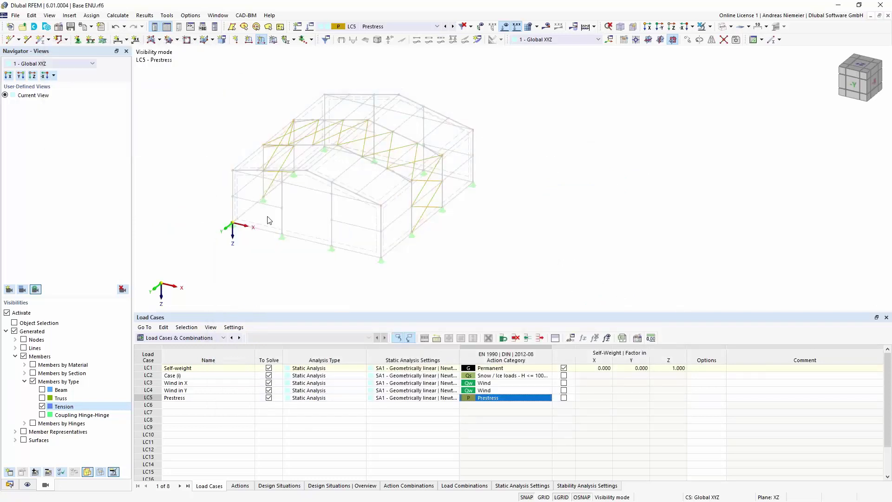
{"action": "right_click", "coordinate": [284, 249]}
{"action": "left_click", "coordinate": [703, 27]}
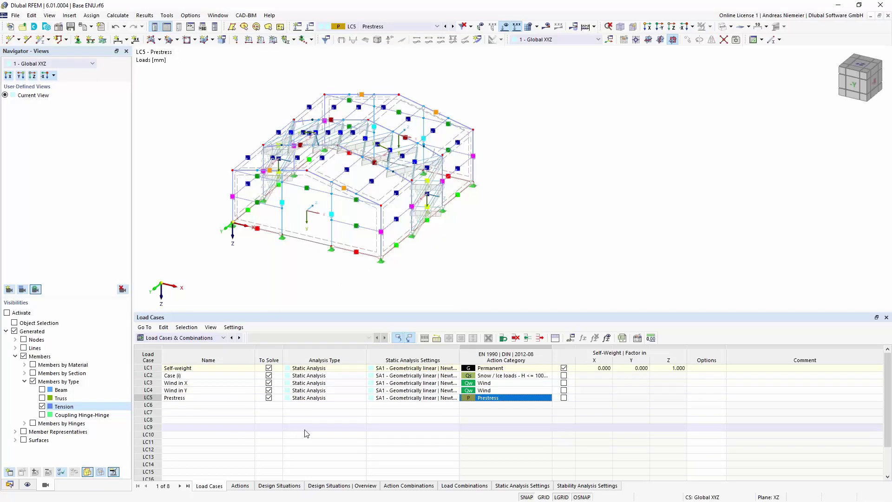
- Generate the load combinations and look through the resulting list
{"action": "left_click", "coordinate": [465, 485]}
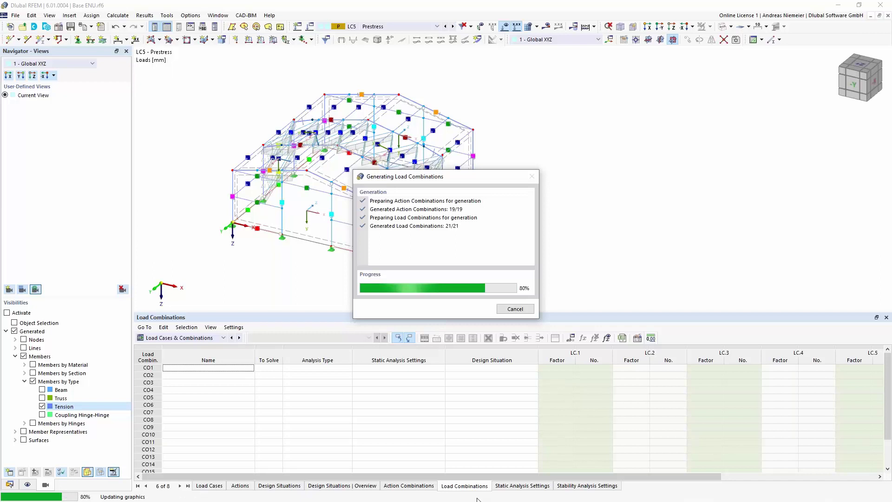
{"action": "scroll", "coordinate": [215, 403], "scroll_direction": "down", "scroll_amount": 2}
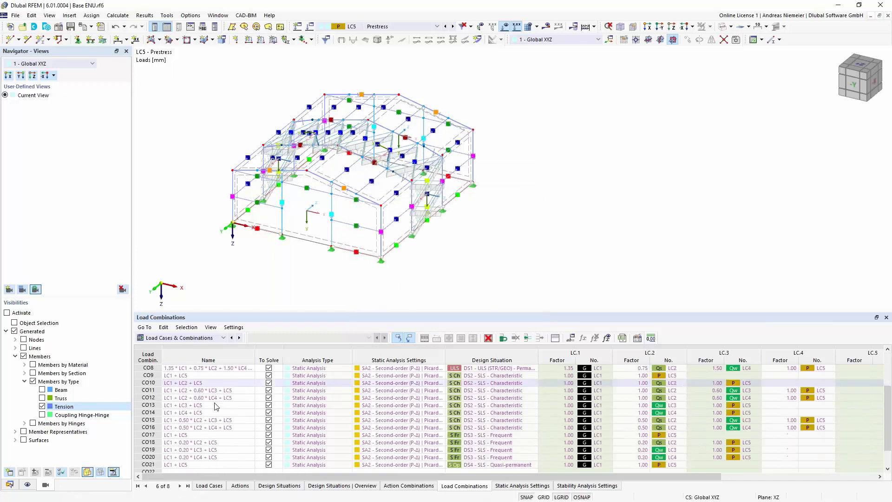
{"action": "scroll", "coordinate": [219, 411], "scroll_direction": "up", "scroll_amount": 2}
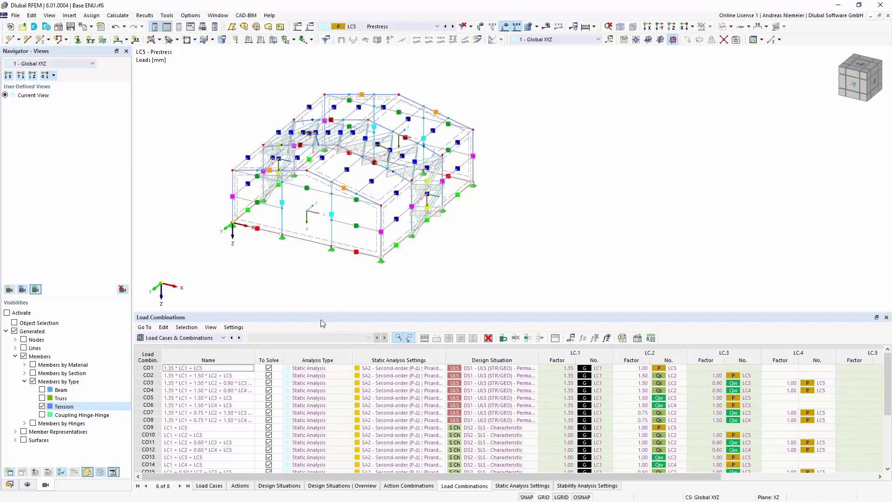
- Assign combination wizard 2 with SA1 geometrically linear analysis to the SLS design situations DS2 to DS4
{"action": "left_click", "coordinate": [140, 368]}
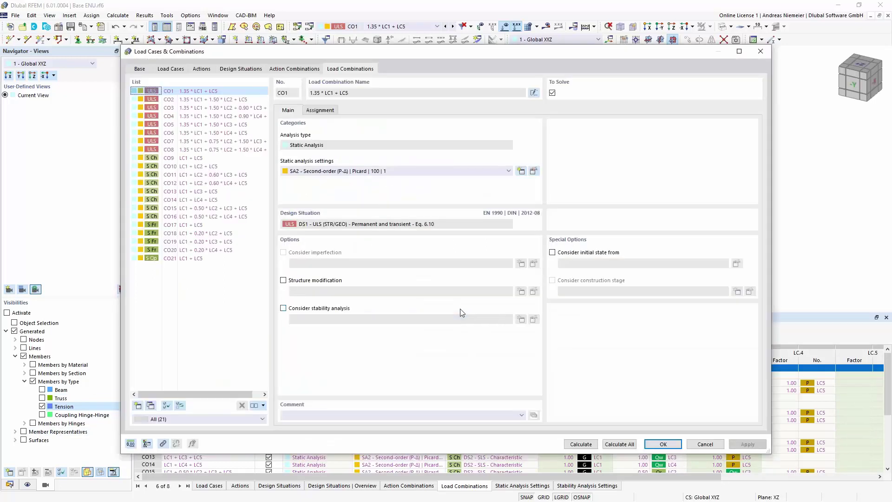
{"action": "left_click", "coordinate": [249, 70]}
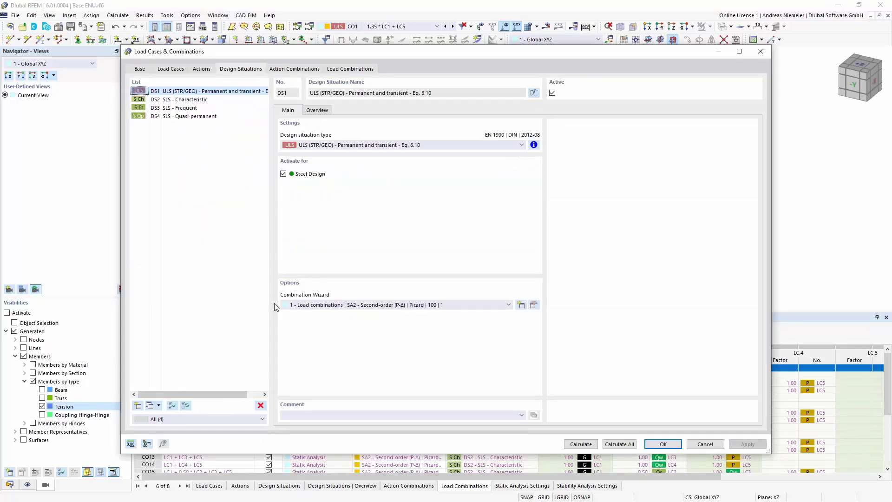
{"action": "left_click", "coordinate": [186, 100]}
{"action": "left_click", "coordinate": [189, 116], "text": "shift"}
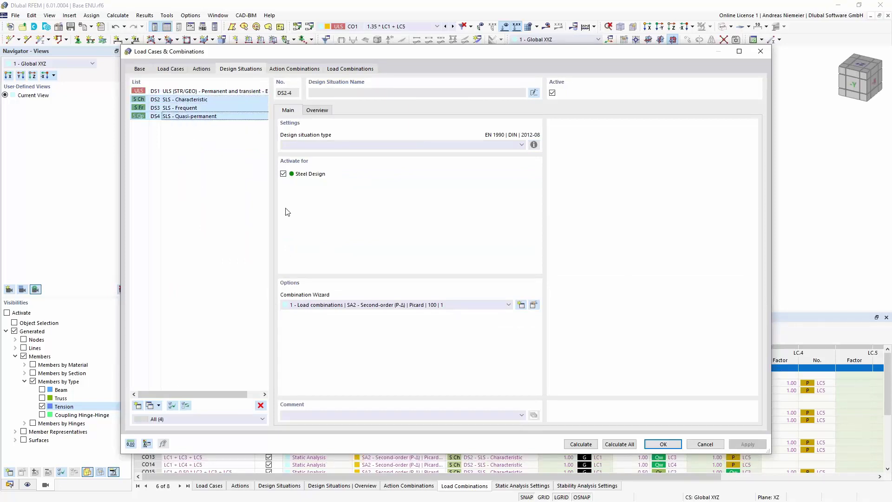
{"action": "left_click", "coordinate": [413, 307]}
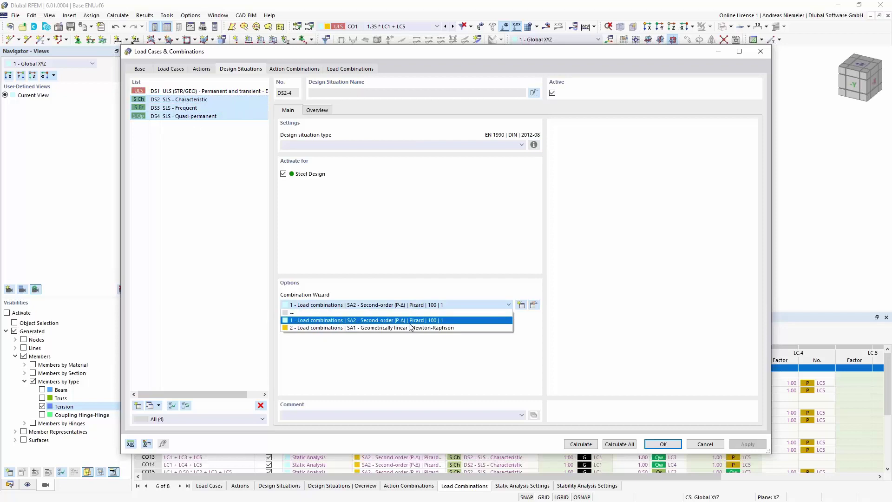
{"action": "left_click", "coordinate": [409, 329]}
- Create a combination wizard for ULS design situation DS1 using SA1 geometrically linear analysis with stability analysis ST1 enabled
{"action": "left_click", "coordinate": [186, 91]}
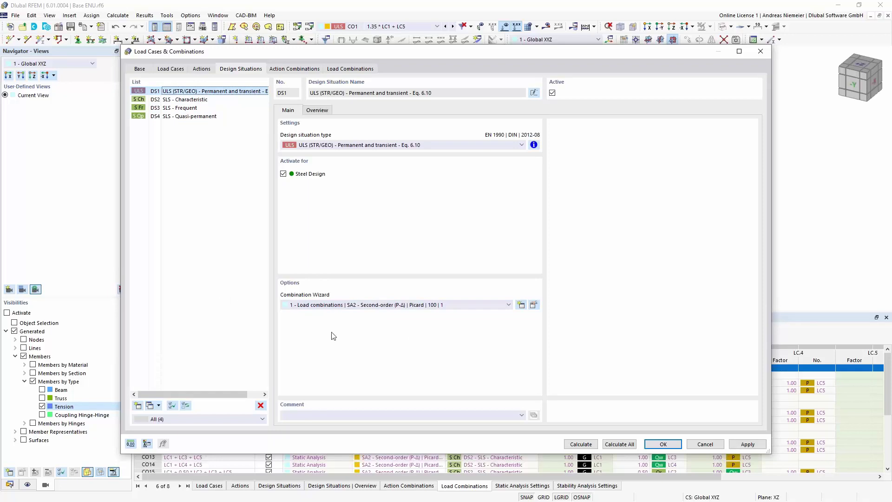
{"action": "left_click", "coordinate": [521, 306]}
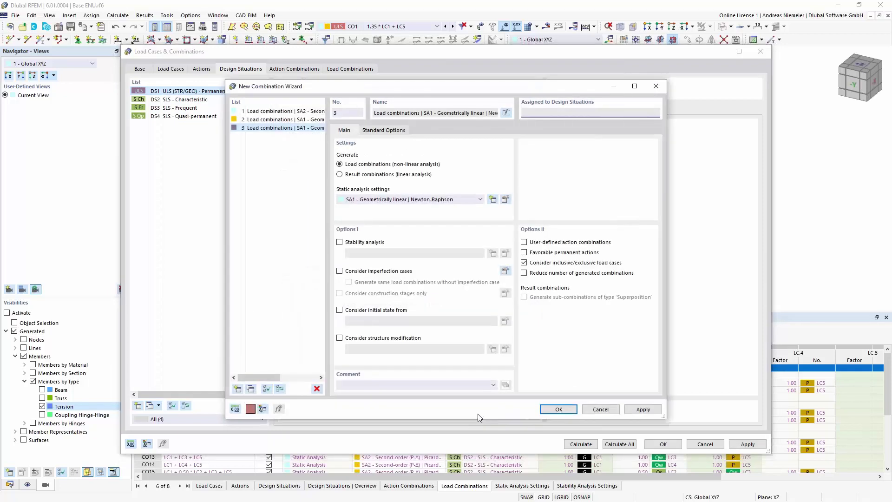
{"action": "left_click", "coordinate": [339, 242]}
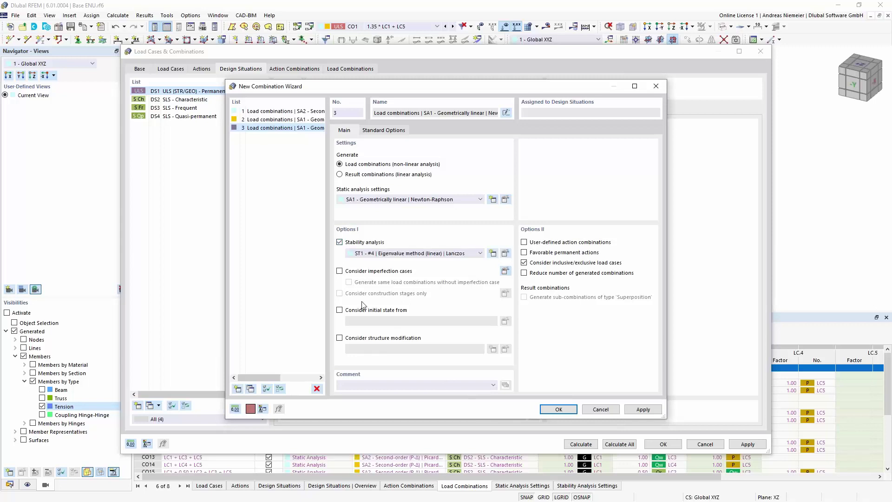
{"action": "left_click", "coordinate": [404, 200]}
{"action": "left_click", "coordinate": [404, 201]}
{"action": "left_click", "coordinate": [560, 409]}
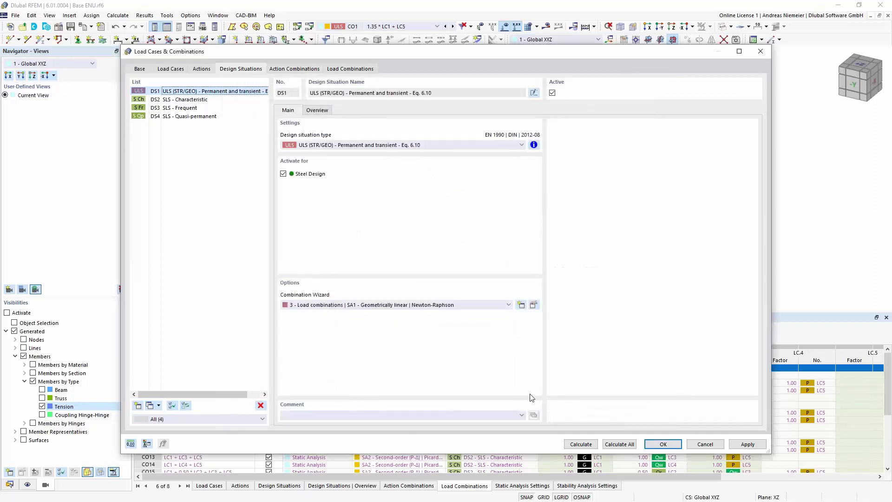
- Review the settings of load combinations CO1 to CO3, including their assigned stability analysis, and close the load cases dialog
{"action": "left_click", "coordinate": [366, 71]}
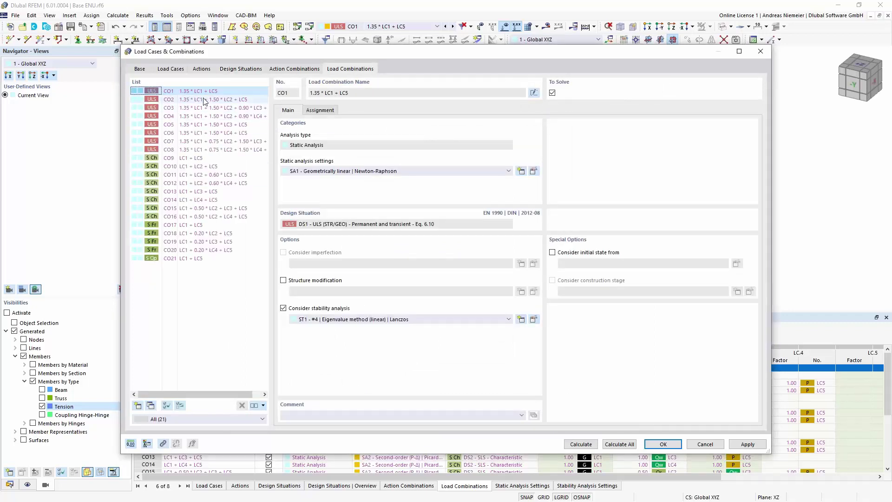
{"action": "left_click", "coordinate": [204, 99]}
{"action": "left_click", "coordinate": [218, 108]}
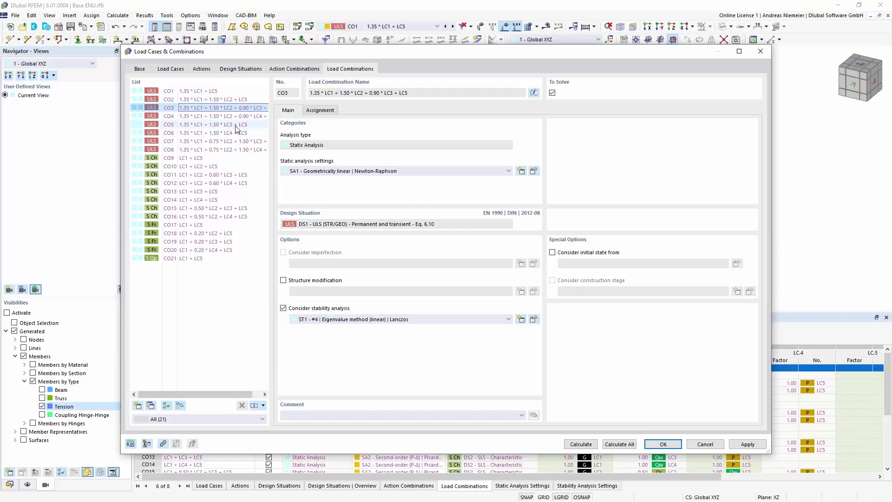
{"action": "left_click", "coordinate": [670, 446]}
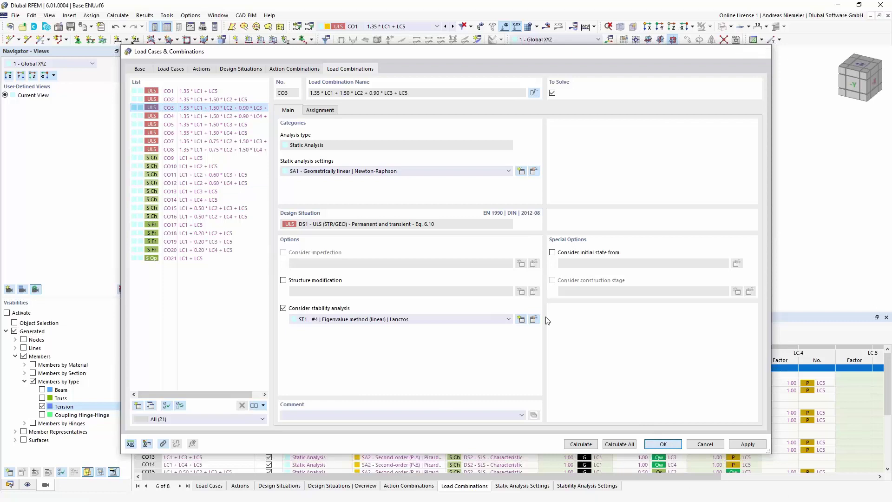
- Make design situation DS1, ULS (STR/GEO) - Permanent and transient, current and calculate its results
{"action": "left_click", "coordinate": [420, 28]}
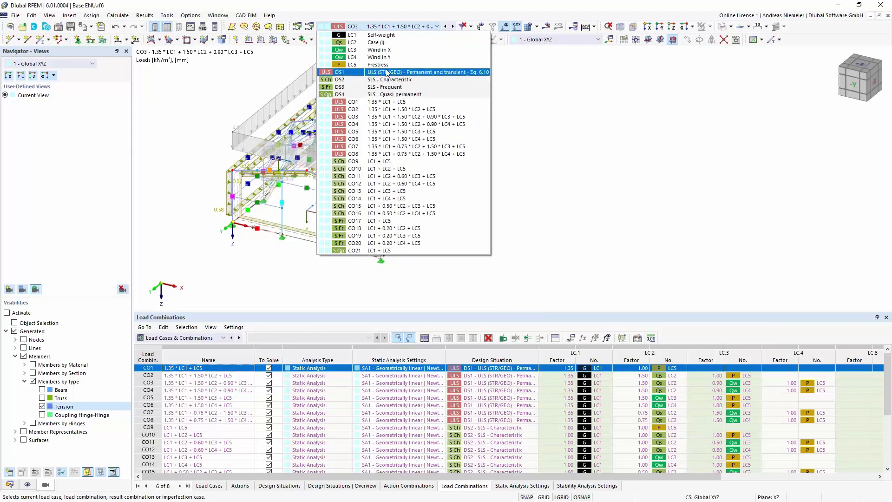
{"action": "left_click", "coordinate": [384, 73]}
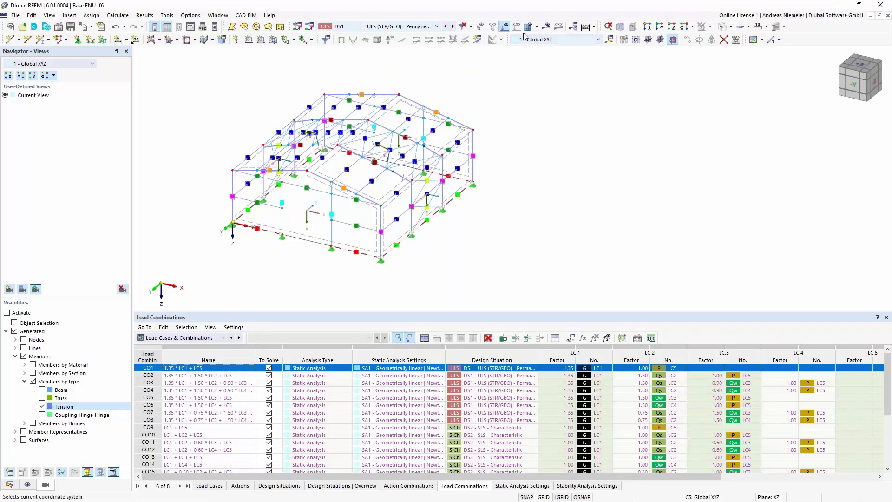
{"action": "left_click", "coordinate": [546, 26]}
{"action": "left_click", "coordinate": [484, 296]}
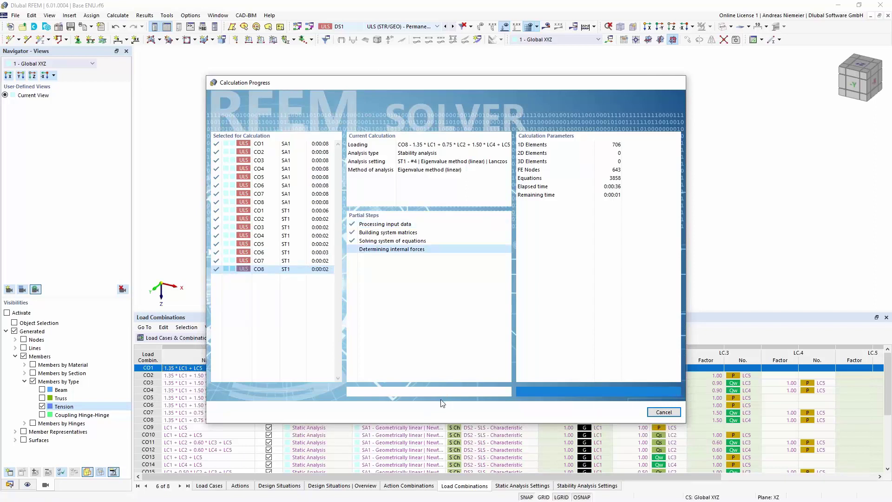
- Display the axial forces N of the members for design situation DS1 on the hall model
{"action": "middle_click_drag", "start_coordinate": [217, 284], "coordinate": [326, 143]}
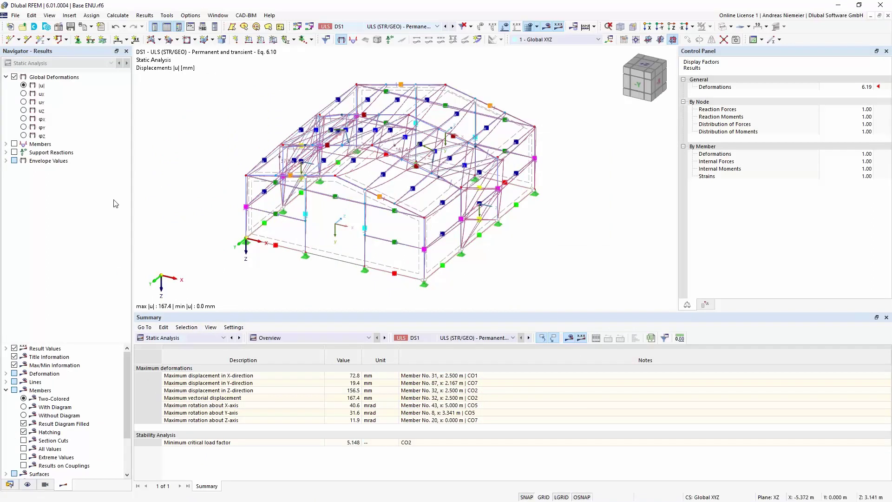
{"action": "left_click", "coordinate": [5, 144]}
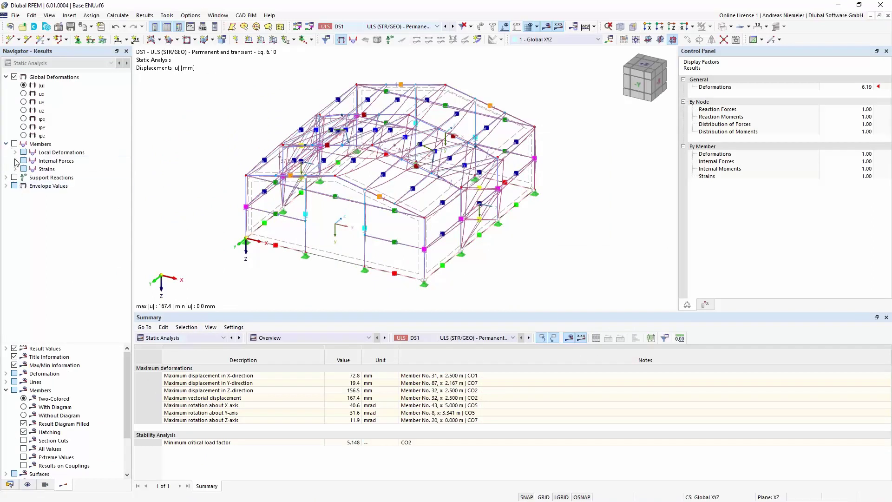
{"action": "left_click", "coordinate": [15, 161]}
{"action": "left_click", "coordinate": [32, 169]}
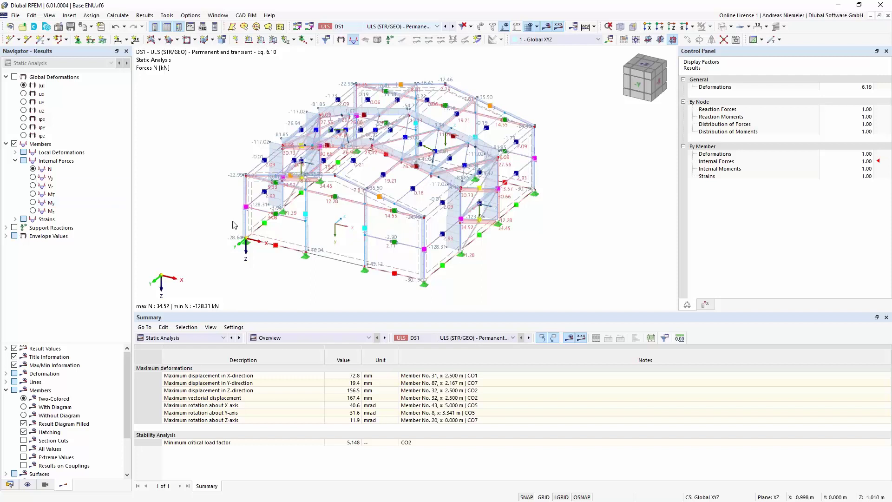
- Show the stability analysis results and render the member deformations of the mode shape as Section Colored
{"action": "left_click", "coordinate": [169, 338]}
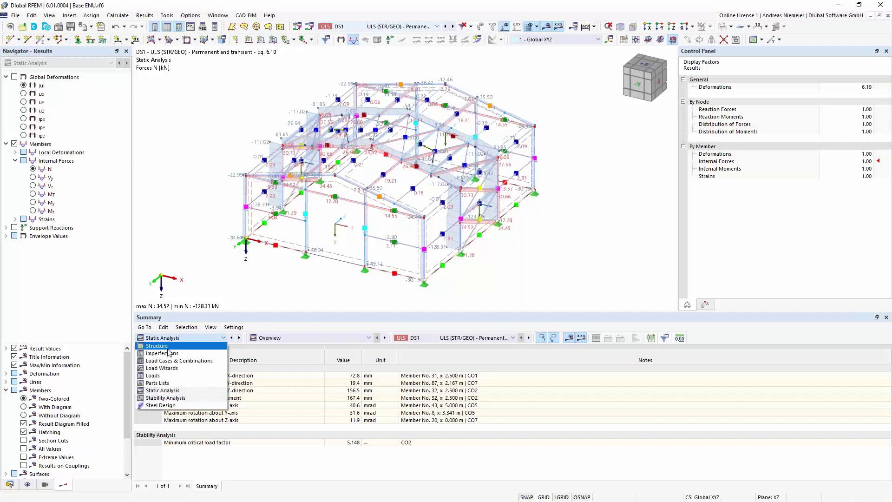
{"action": "left_click", "coordinate": [161, 399]}
{"action": "double_click", "coordinate": [237, 436]}
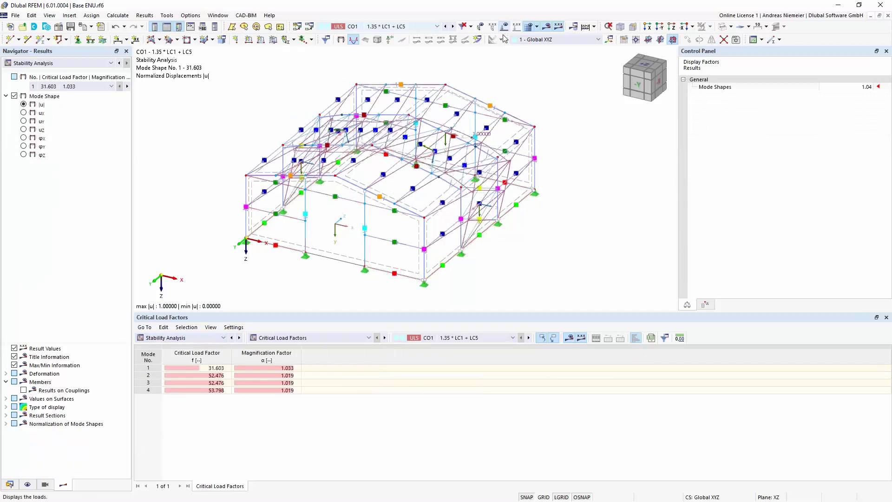
{"action": "left_click", "coordinate": [6, 374]}
{"action": "left_click", "coordinate": [33, 407]}
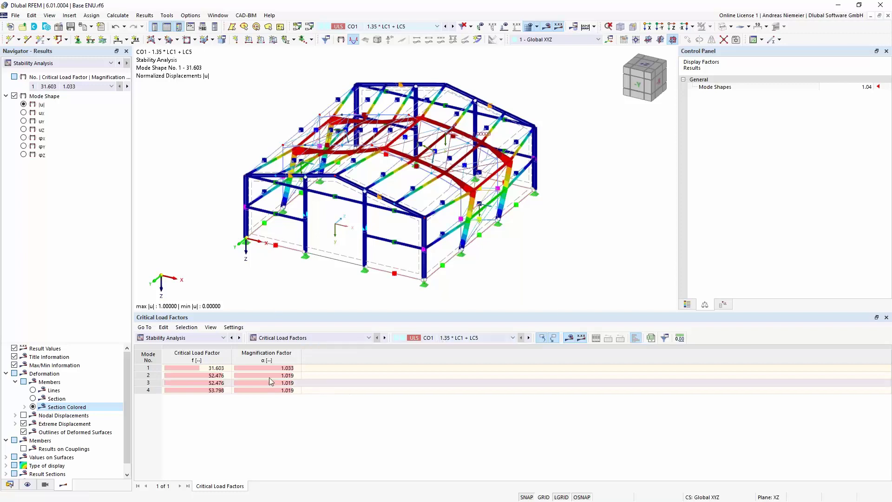
- Compare the mode shapes of CO1 and examine the critical load factors of the following combinations up to CO4
{"action": "left_click", "coordinate": [221, 375]}
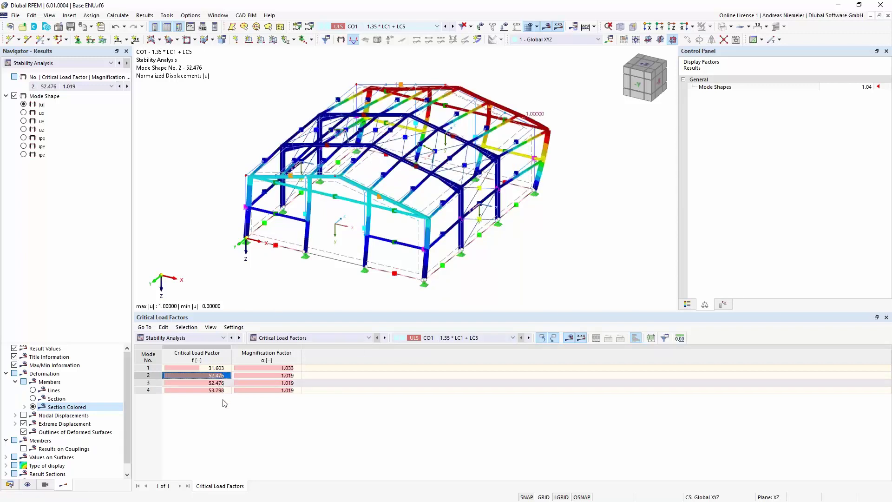
{"action": "key", "text": "Down"}
{"action": "key", "text": "Up"}
{"action": "key", "text": "Up"}
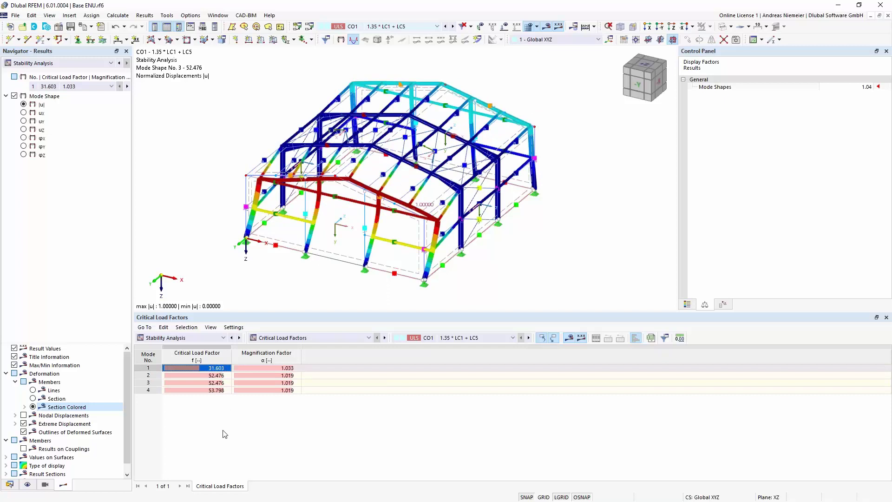
{"action": "left_click", "coordinate": [529, 339]}
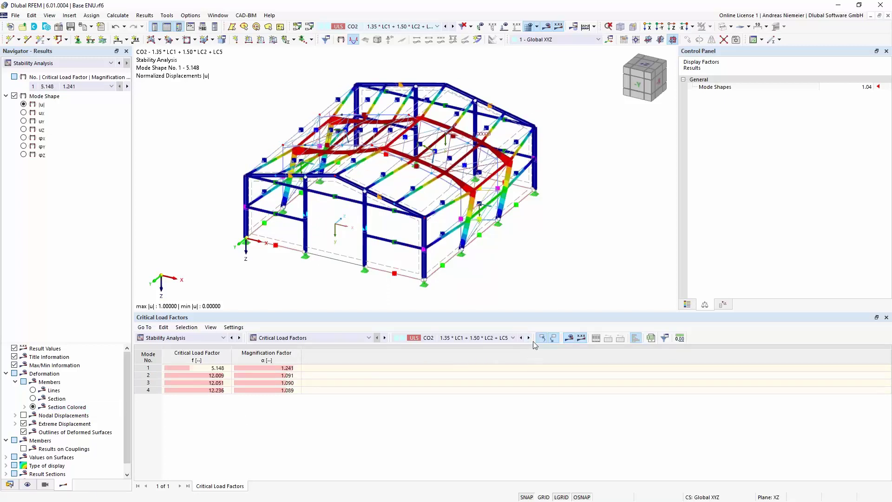
{"action": "left_click", "coordinate": [529, 338]}
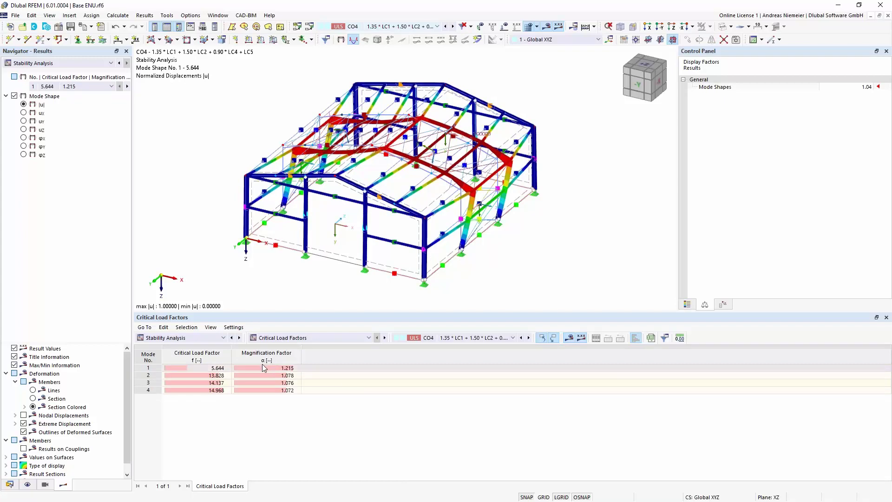
- Examine the minimum critical load factor and its governing combination in the static analysis summary of design situation DS1
{"action": "left_click", "coordinate": [203, 342]}
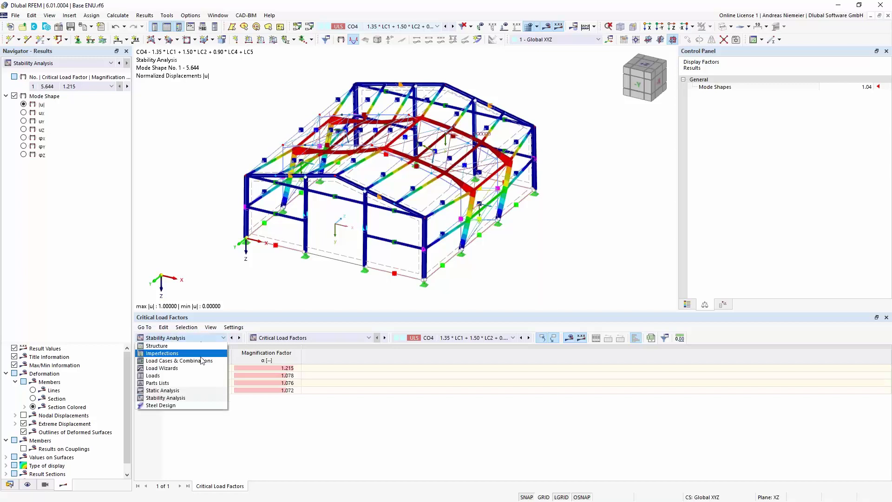
{"action": "left_click", "coordinate": [192, 393]}
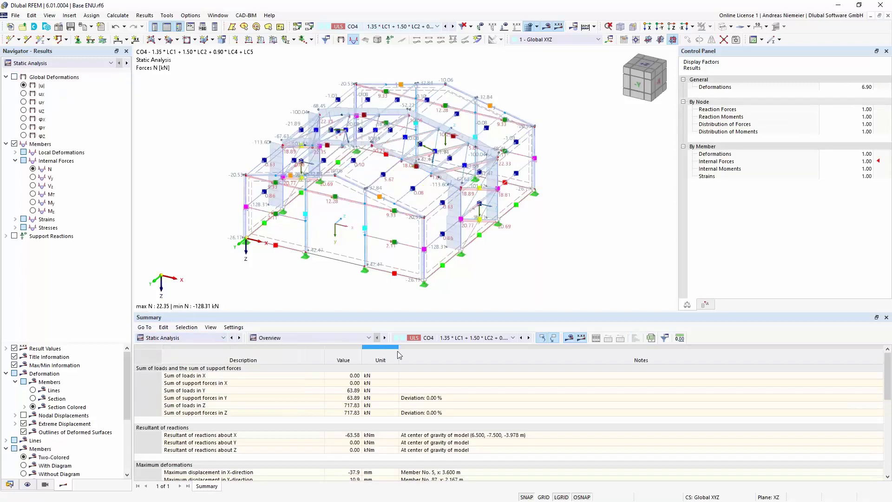
{"action": "left_click", "coordinate": [430, 338]}
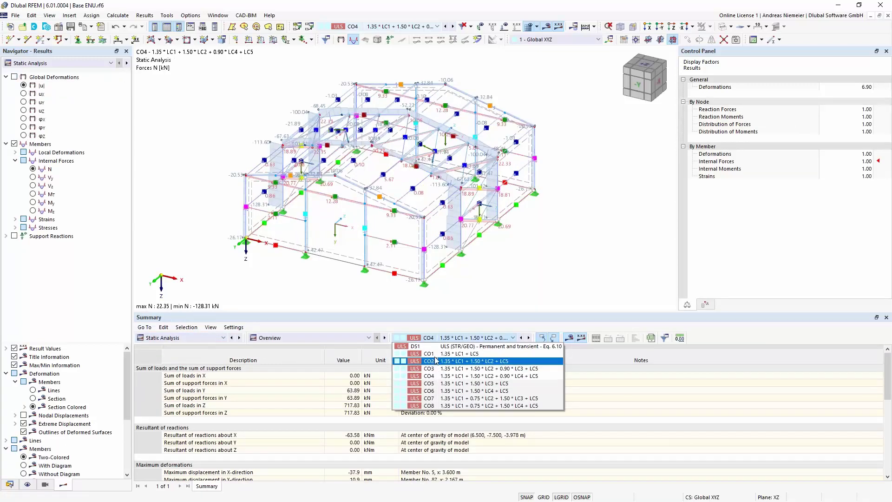
{"action": "key", "text": "Escape"}
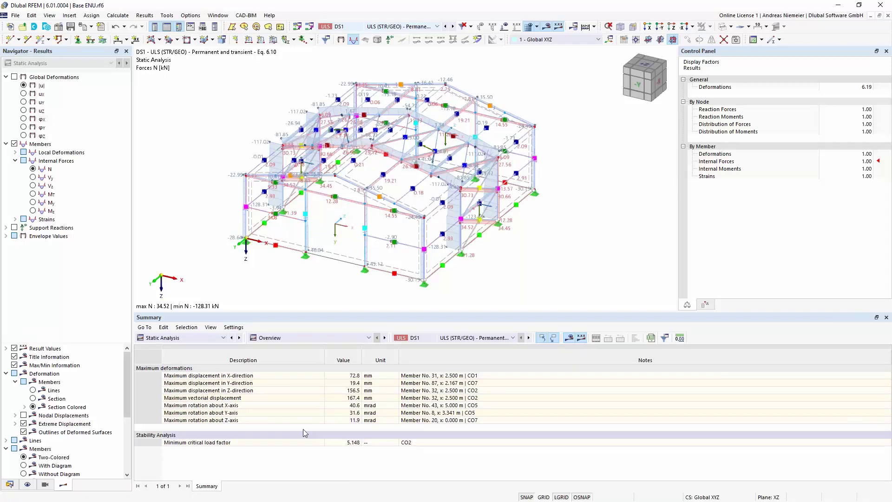
{"action": "left_click", "coordinate": [353, 443]}
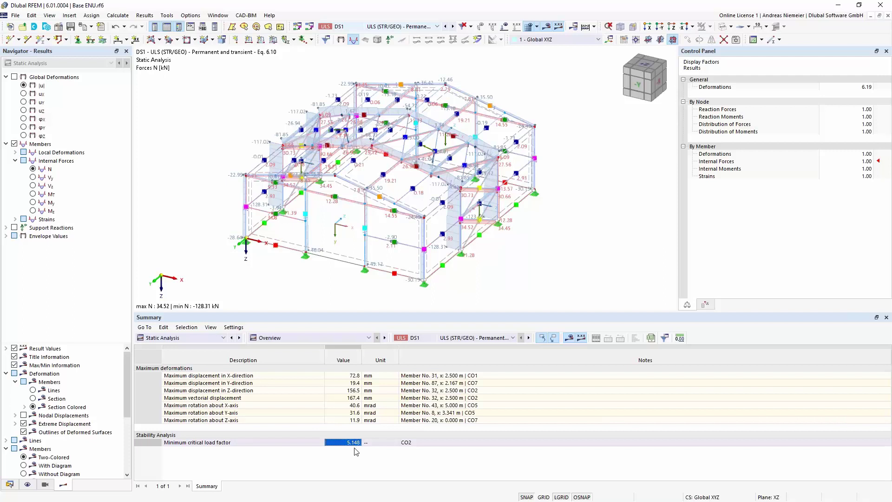
{"action": "left_click", "coordinate": [410, 445]}
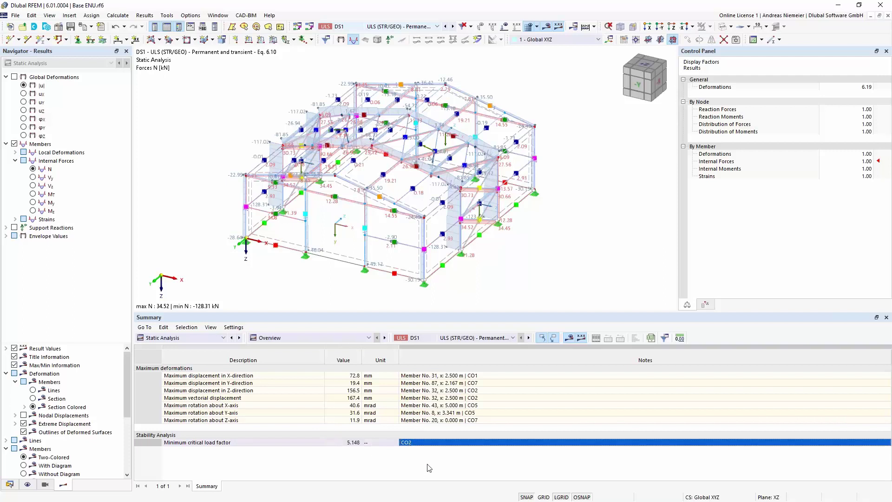
- Show the stability results of CO2 and inspect mode 1's critical load factor, magnification factor and buckling shape
{"action": "left_click", "coordinate": [194, 336]}
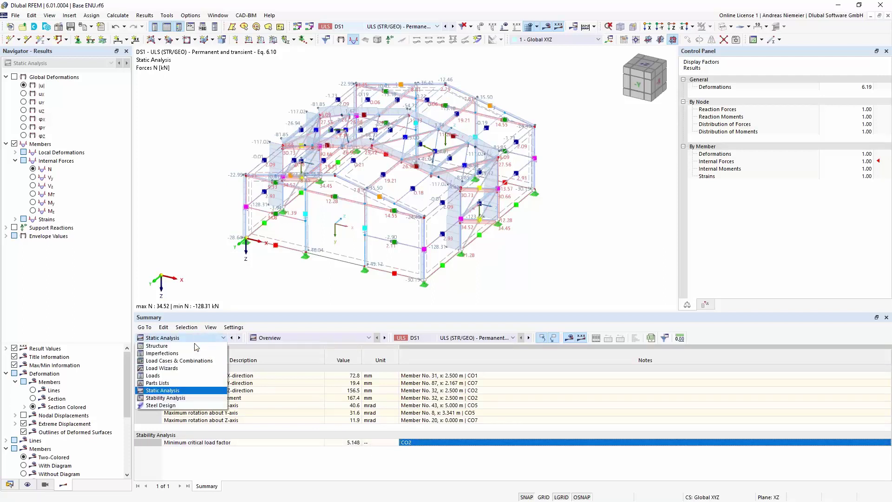
{"action": "left_click", "coordinate": [194, 390]}
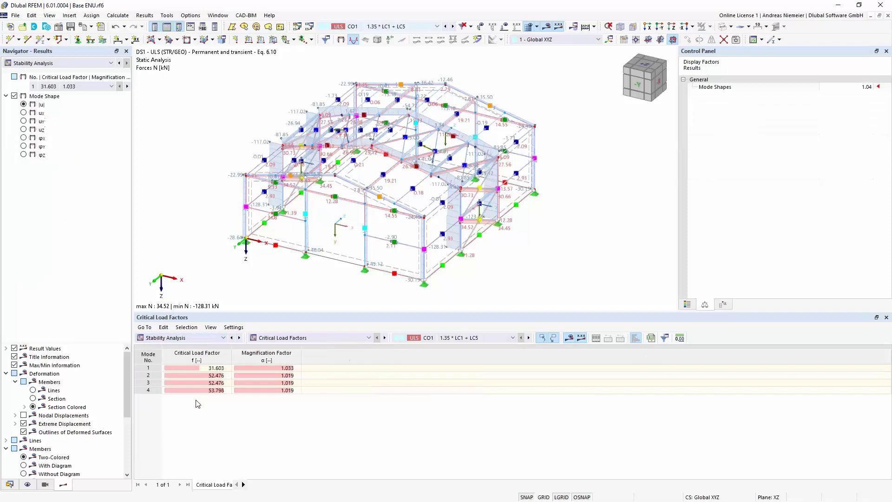
{"action": "left_click", "coordinate": [424, 339]}
{"action": "left_click", "coordinate": [426, 357]}
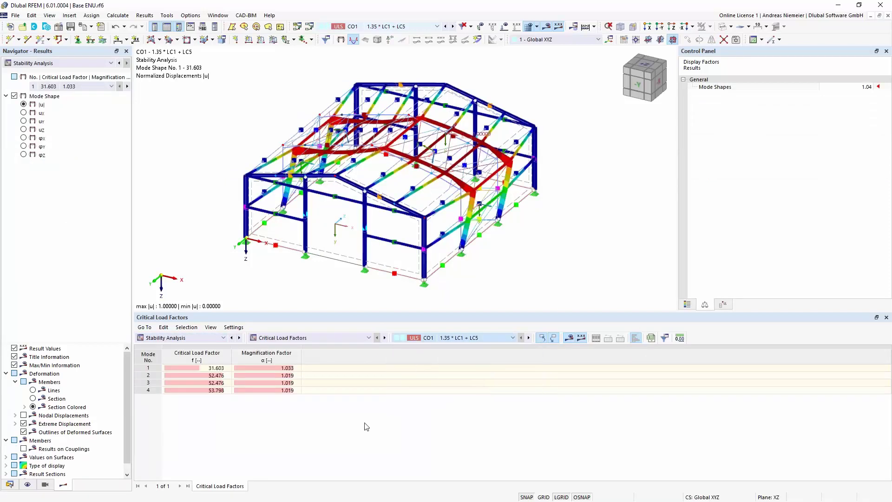
{"action": "left_click", "coordinate": [222, 371]}
{"action": "left_click_drag", "start_coordinate": [222, 372], "coordinate": [272, 371]}
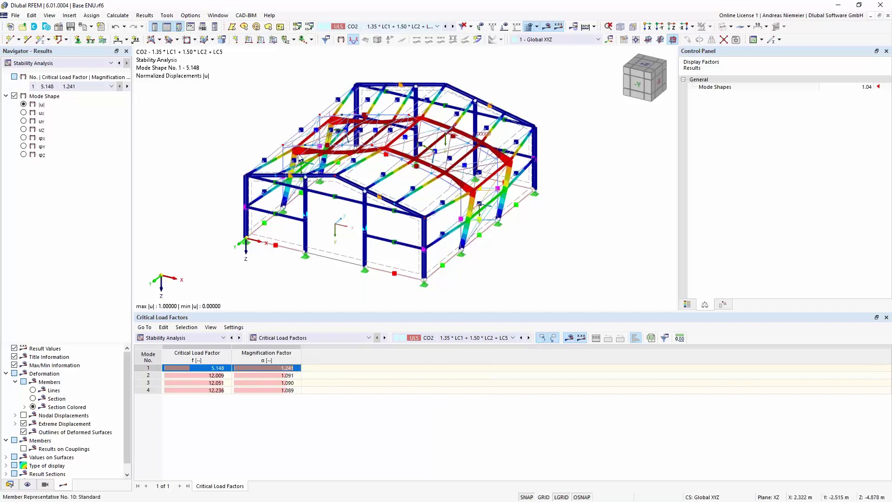
{"action": "middle_click_drag", "start_coordinate": [233, 263], "coordinate": [278, 283], "text": "ctrl"}
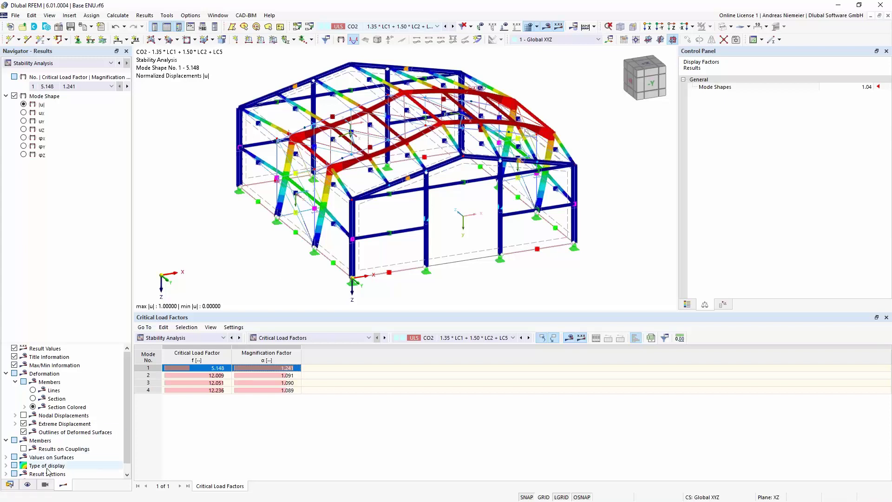
- Create a new imperfection case named "Imp in X" with the imperfection type Local Imperfections Only
{"action": "left_click", "coordinate": [9, 484]}
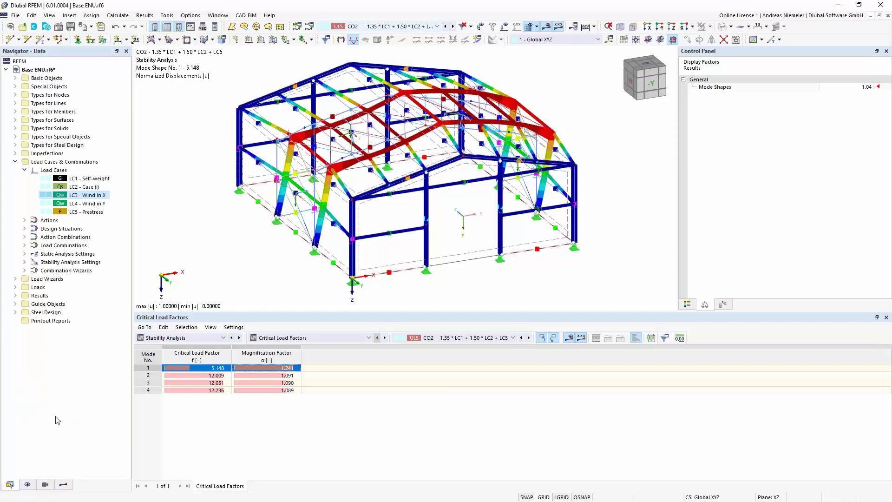
{"action": "left_click", "coordinate": [16, 162]}
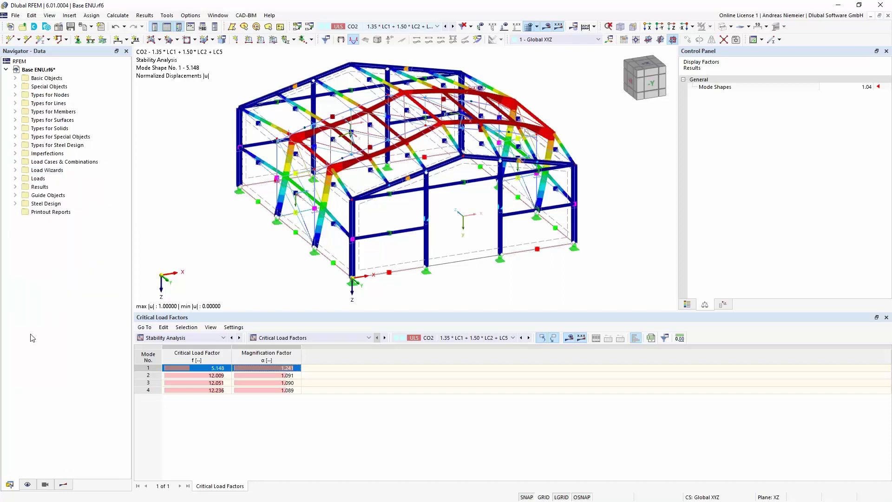
{"action": "left_click", "coordinate": [16, 155]}
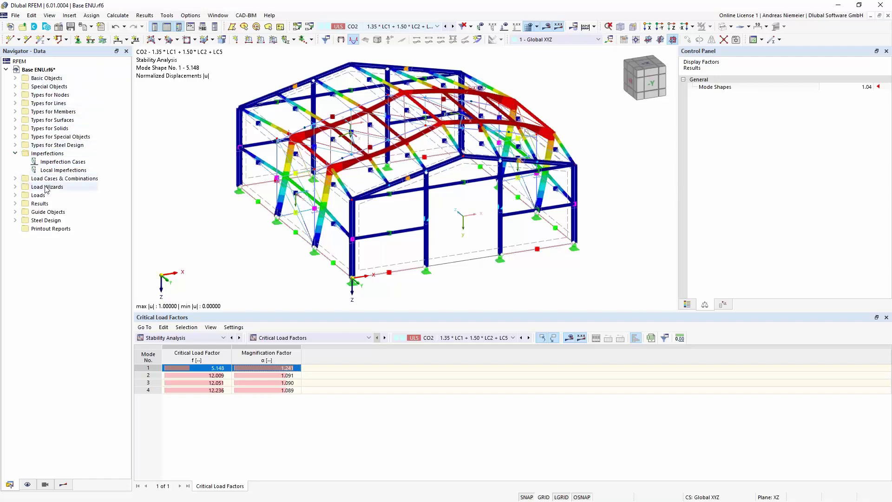
{"action": "left_click", "coordinate": [63, 162]}
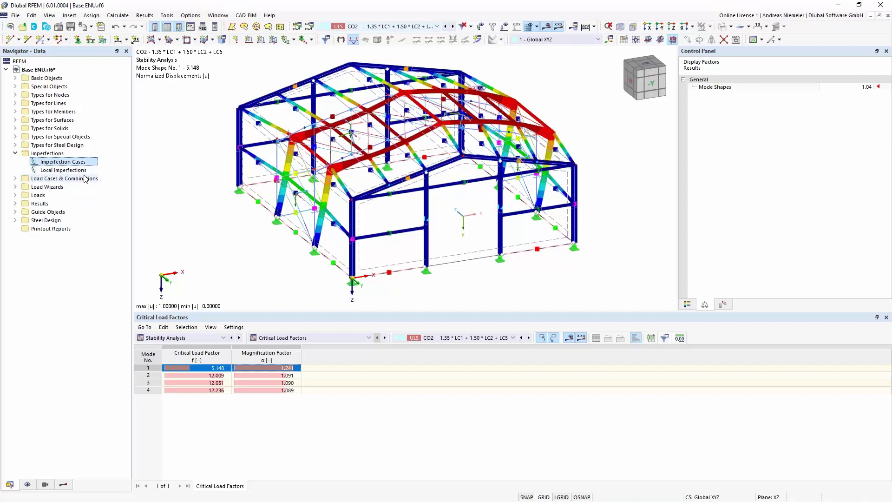
{"action": "right_click", "coordinate": [55, 164]}
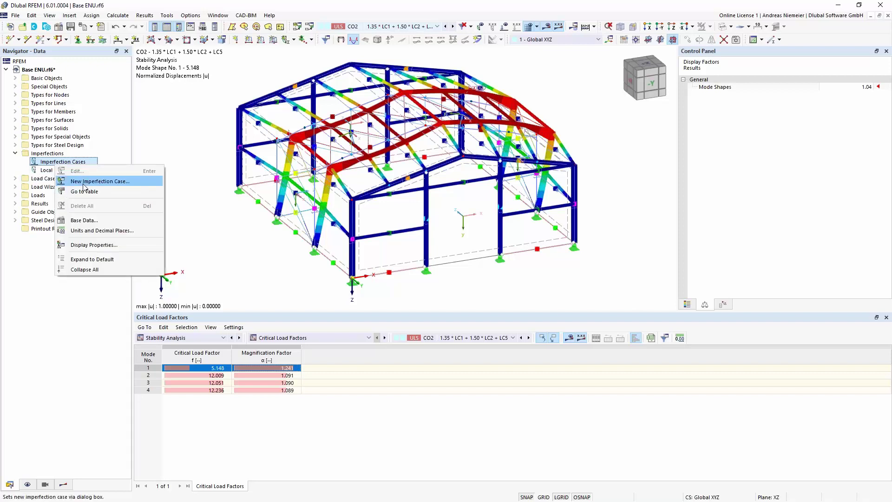
{"action": "left_click", "coordinate": [84, 182]}
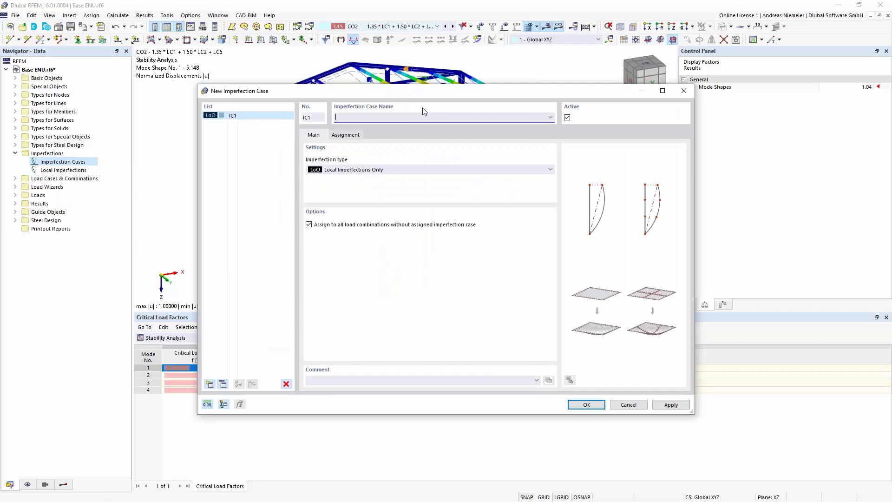
{"action": "left_click", "coordinate": [344, 171]}
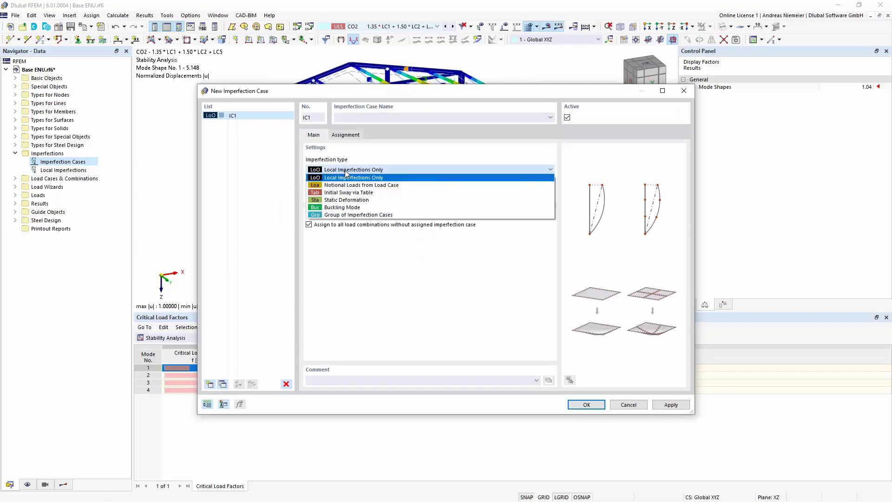
{"action": "left_click", "coordinate": [344, 177]}
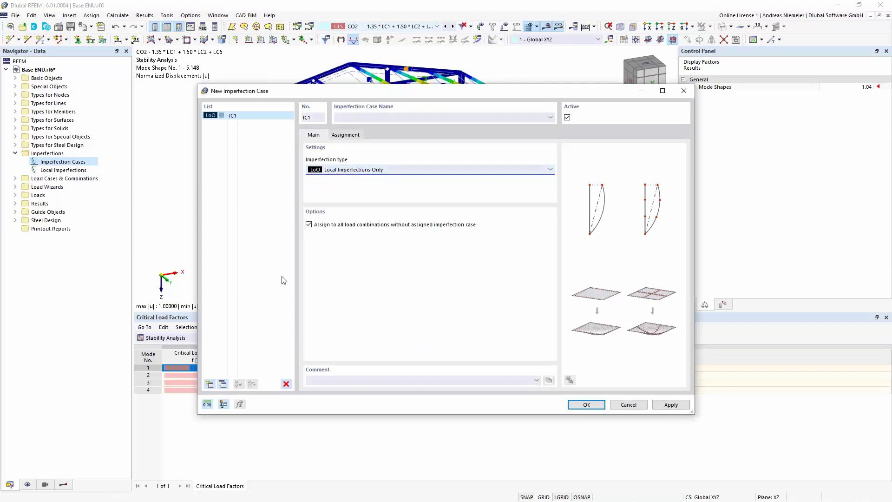
{"action": "left_click", "coordinate": [371, 119]}
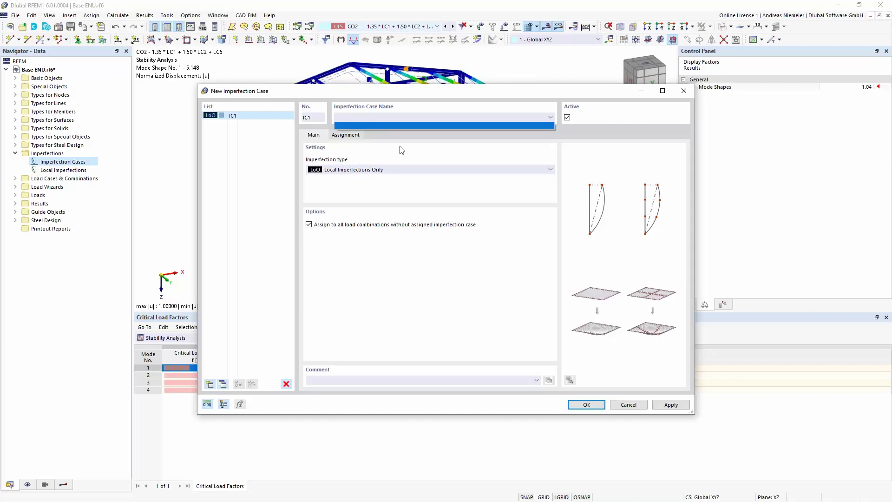
{"action": "left_click", "coordinate": [408, 117]}
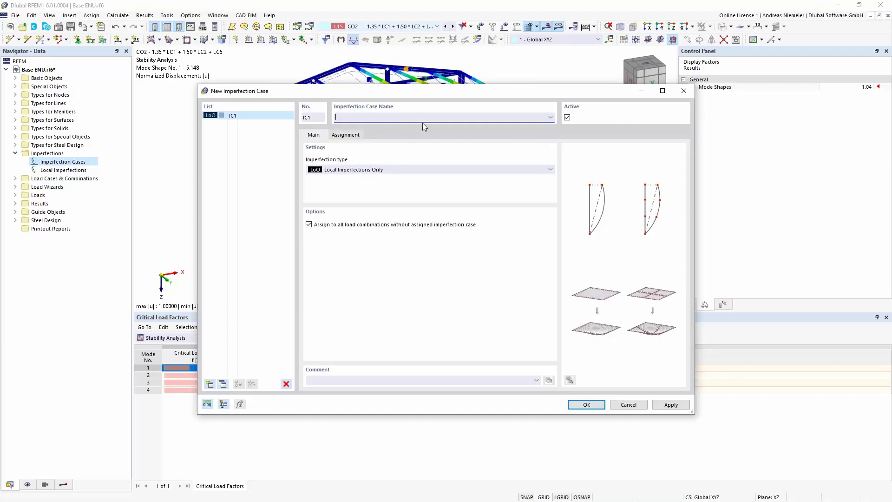
{"action": "type", "text": "Imp in X"}
- Assign the new imperfection case to load case LC3 Wind in X and accept deletion of the affected results
{"action": "left_click", "coordinate": [346, 135]}
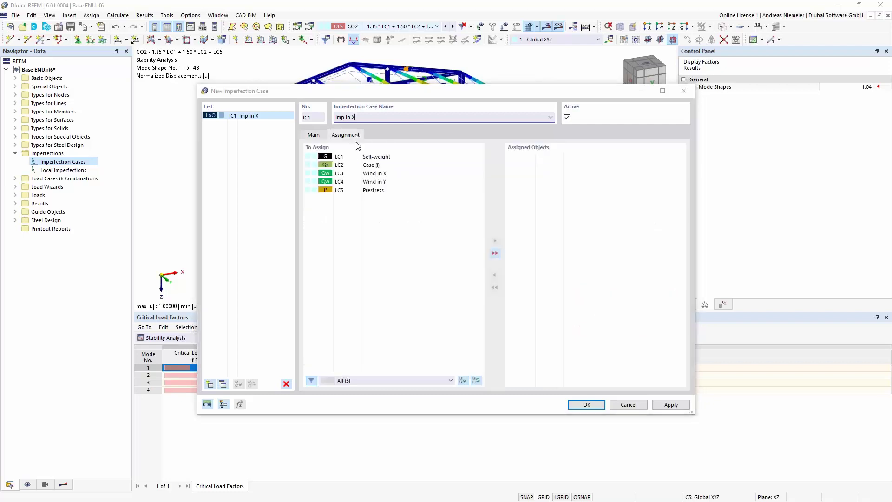
{"action": "double_click", "coordinate": [382, 175]}
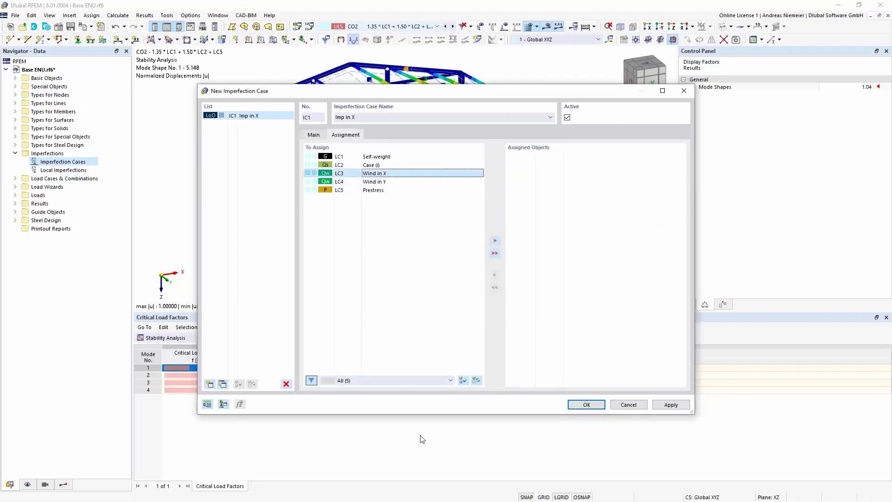
{"action": "left_click", "coordinate": [601, 405]}
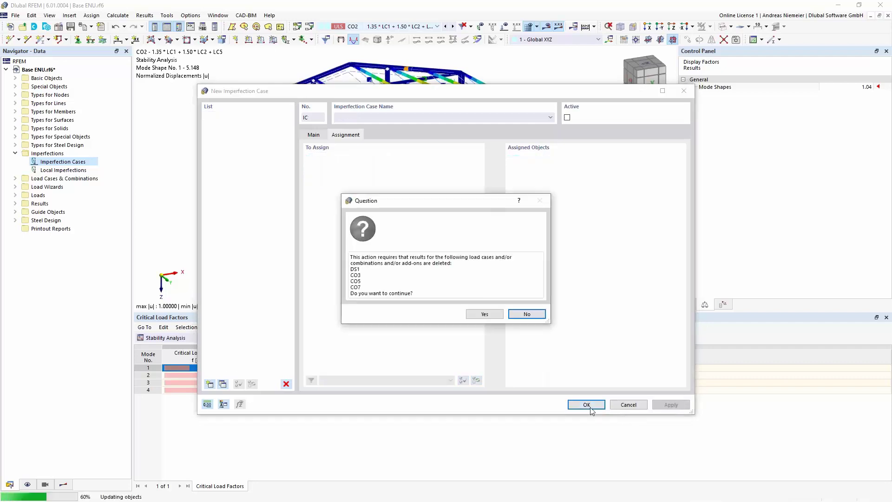
{"action": "left_click", "coordinate": [484, 315]}
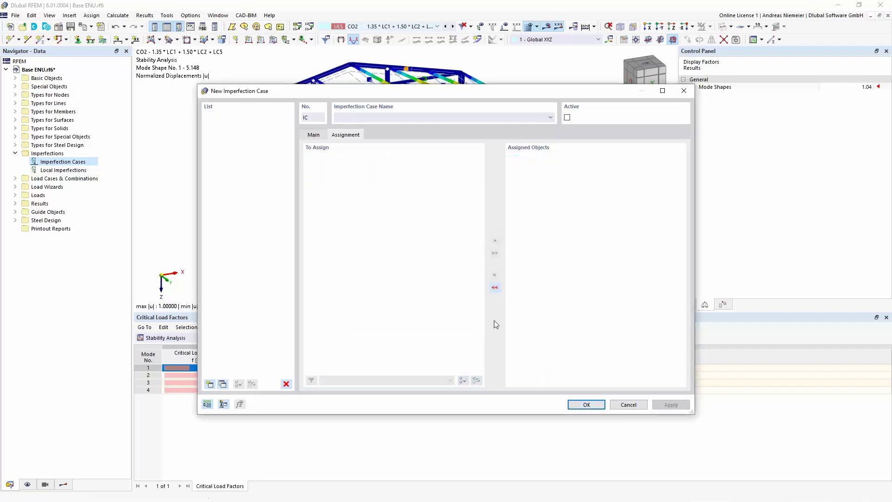
- Select all vertical columns of the hall and isolate them in visibility mode, enlarging the model view
{"action": "middle_click_drag", "start_coordinate": [372, 257], "coordinate": [317, 269], "text": "ctrl"}
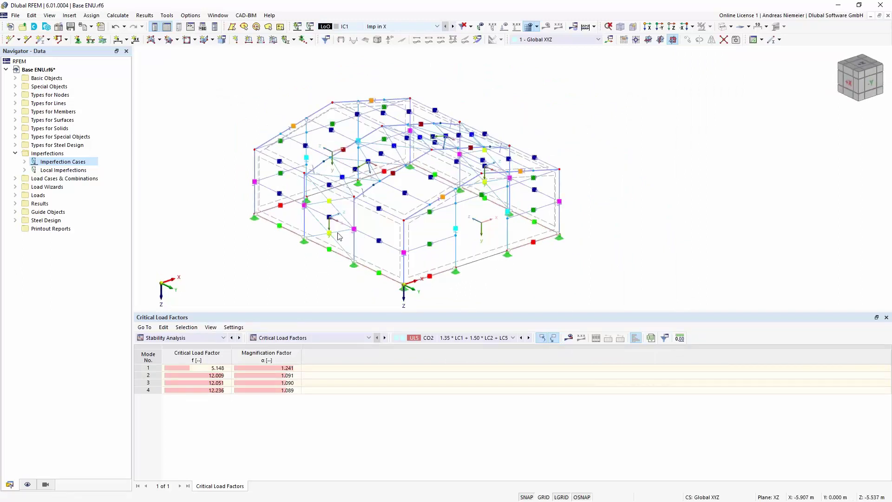
{"action": "left_click", "coordinate": [405, 257]}
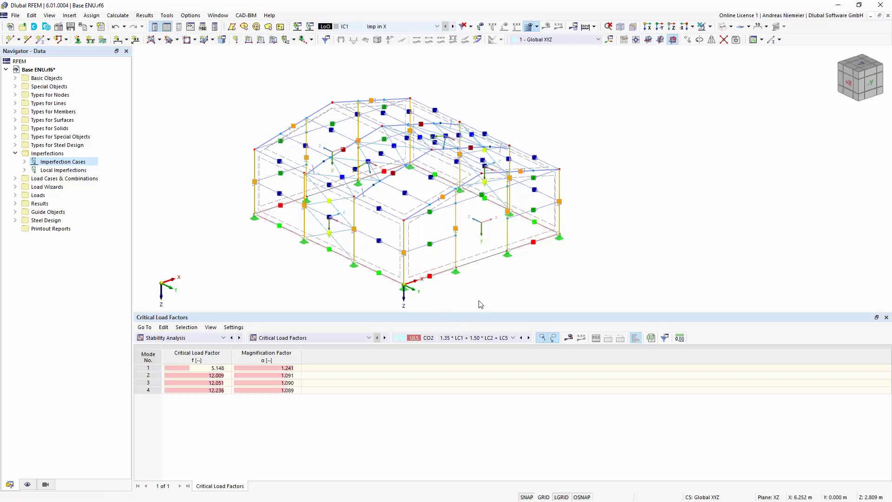
{"action": "left_click", "coordinate": [709, 26]}
{"action": "left_click", "coordinate": [733, 39]}
{"action": "middle_click_drag", "start_coordinate": [297, 235], "coordinate": [590, 235], "text": "ctrl"}
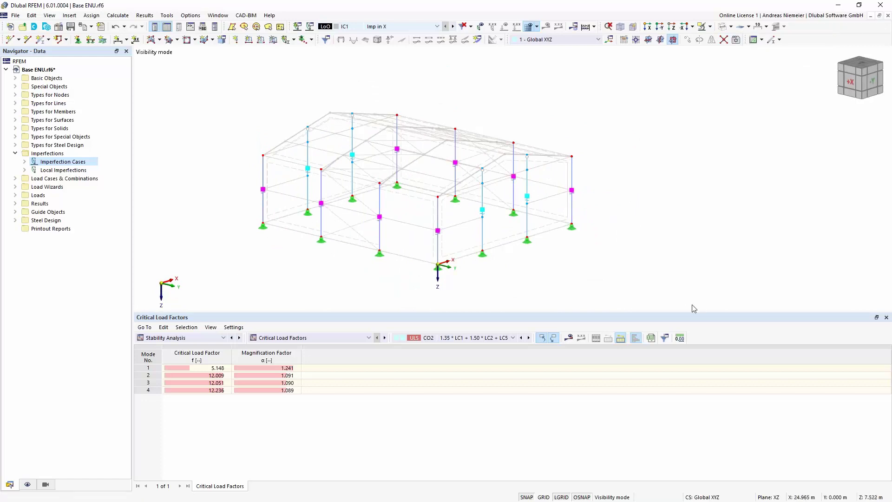
{"action": "left_click_drag", "start_coordinate": [694, 314], "coordinate": [642, 345]}
{"action": "scroll", "coordinate": [578, 282], "scroll_direction": "up", "scroll_amount": 2}
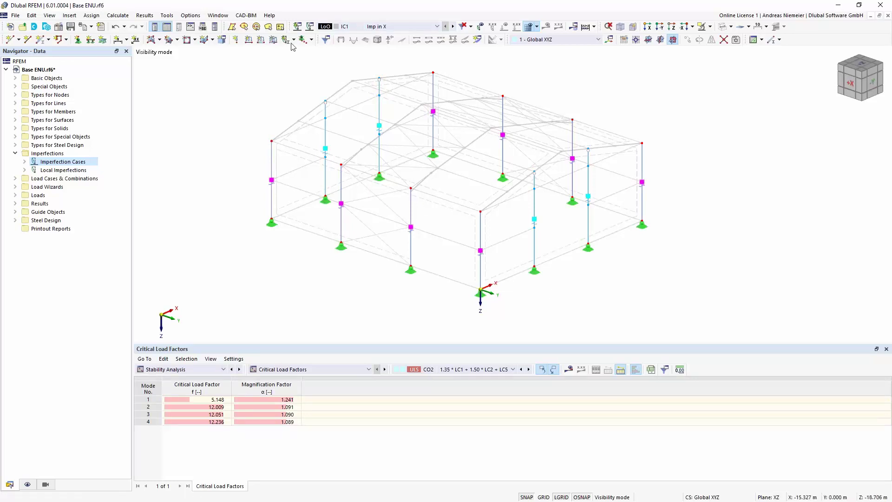
- Turn on the display of the member axis systems x, y, z
{"action": "left_click", "coordinate": [27, 484]}
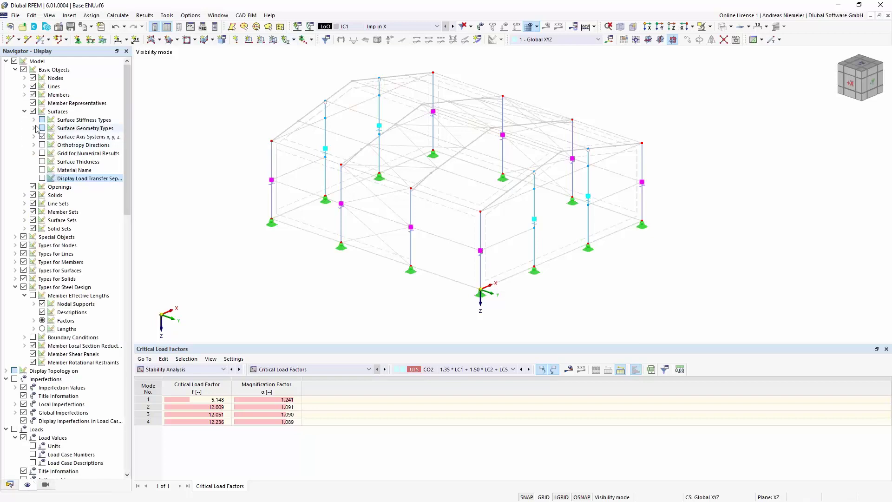
{"action": "left_click", "coordinate": [25, 112]}
{"action": "left_click", "coordinate": [24, 95]}
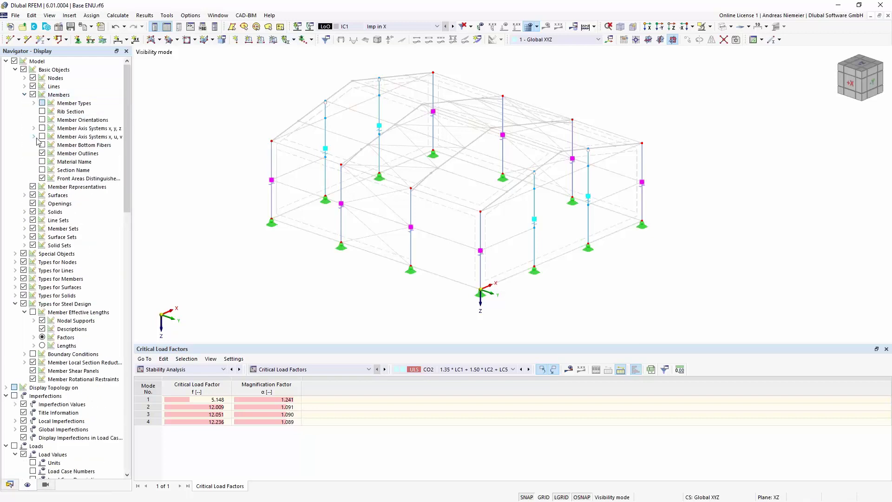
{"action": "left_click", "coordinate": [42, 129]}
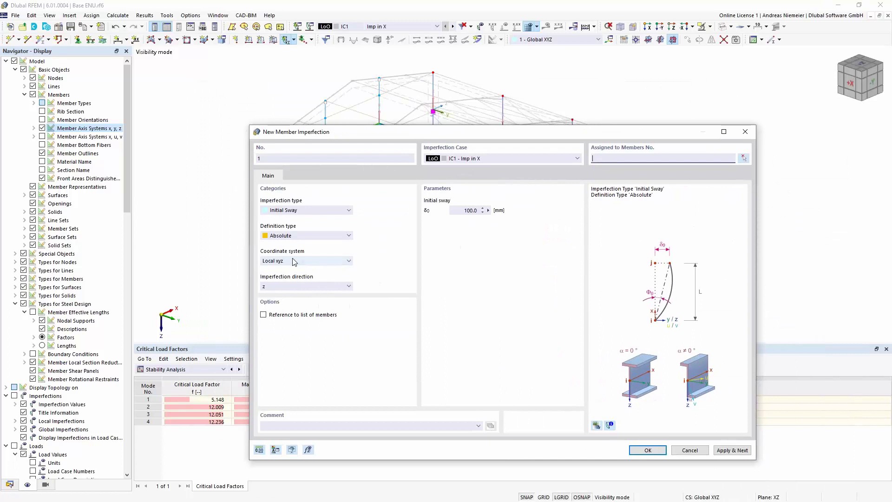
- Define an initial sway member imperfection per EN 1992-1-1 & EN 1993-1-1 with the 4.500 m structure height picked from a column and 2 columns per row
{"action": "left_click", "coordinate": [300, 237]}
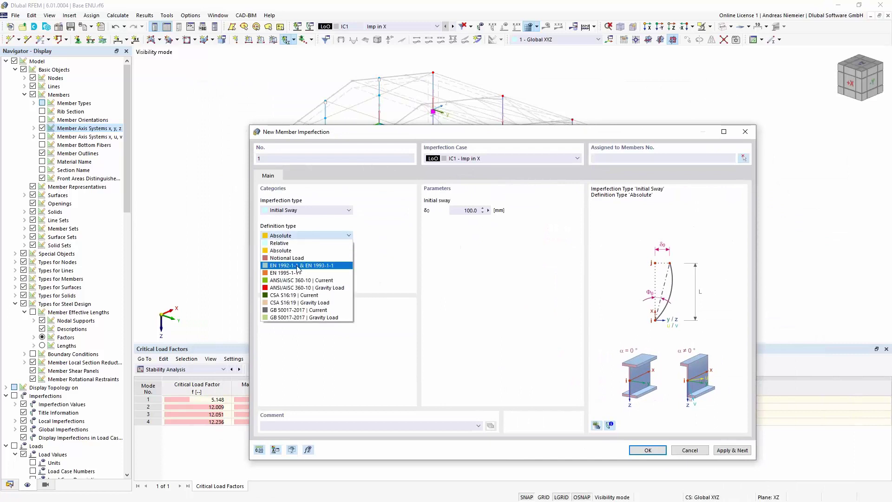
{"action": "left_click", "coordinate": [300, 261]}
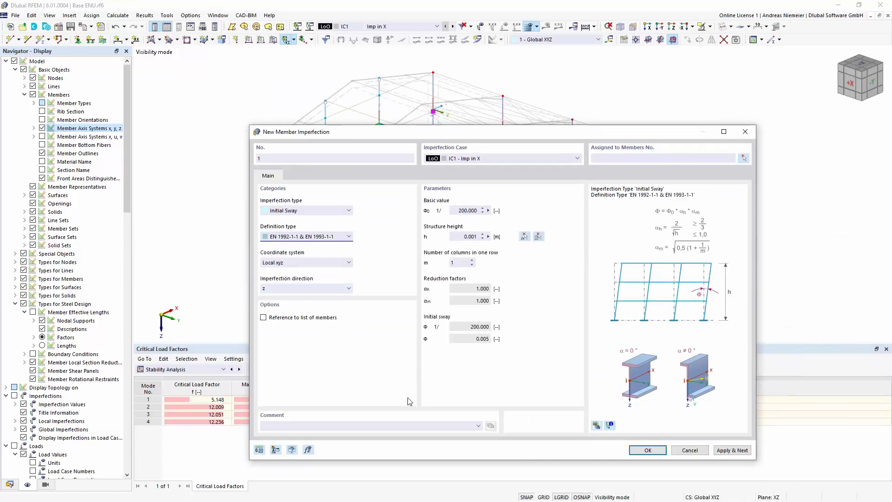
{"action": "left_click", "coordinate": [525, 237]}
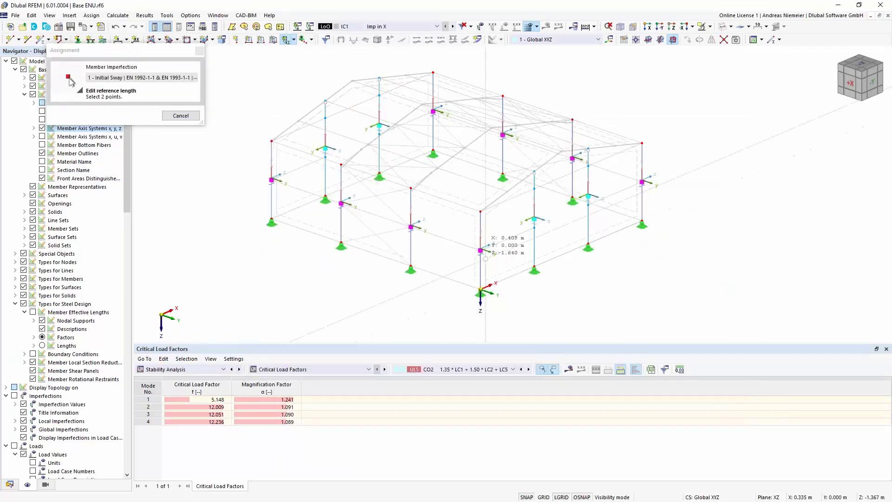
{"action": "left_click", "coordinate": [481, 211]}
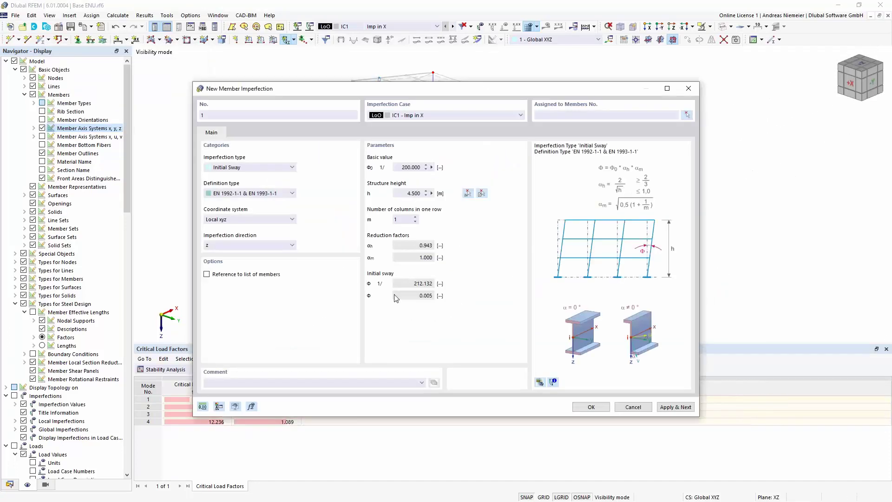
{"action": "left_click", "coordinate": [416, 217]}
- Assign the two-column initial sway to the four columns of the two inner frames and apply it
{"action": "left_click", "coordinate": [687, 116]}
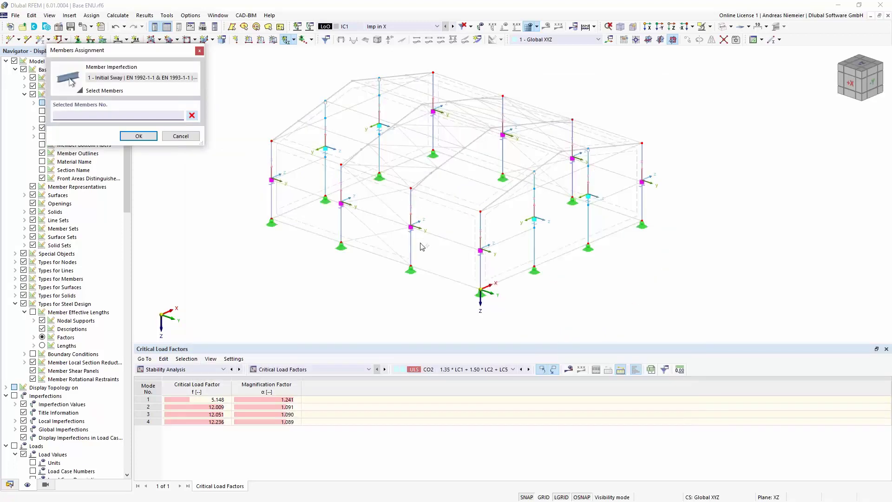
{"action": "left_click", "coordinate": [411, 245]}
{"action": "left_click", "coordinate": [341, 223]}
{"action": "left_click", "coordinate": [503, 116]}
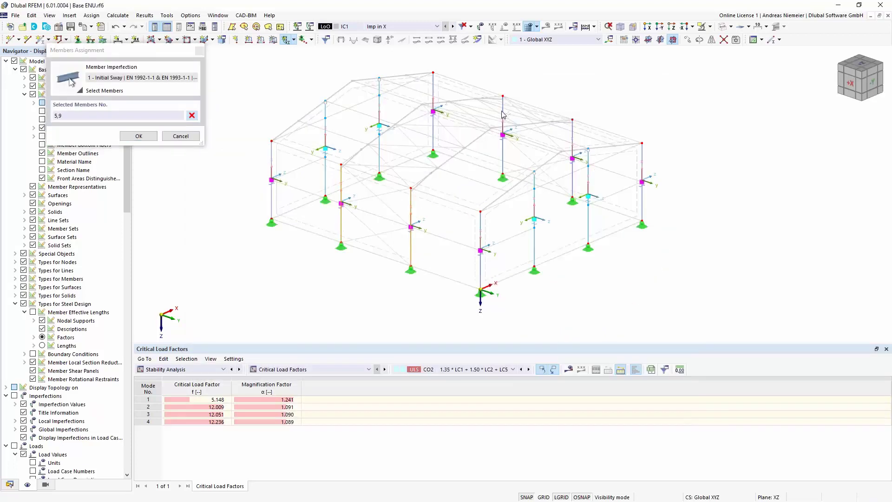
{"action": "left_click", "coordinate": [139, 136]}
{"action": "left_click", "coordinate": [669, 411]}
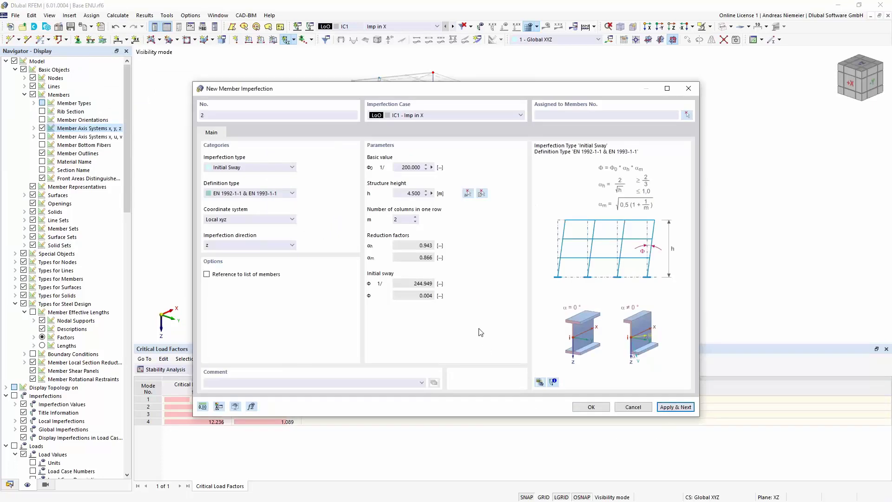
- Add a second initial sway imperfection with 4 columns in one row and assign it to the hall's four corner columns
{"action": "left_click", "coordinate": [416, 217]}
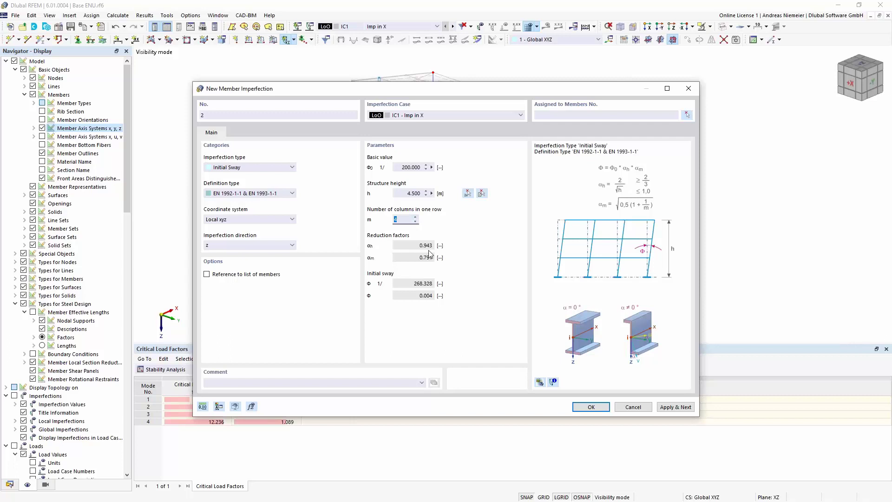
{"action": "left_click_drag", "start_coordinate": [438, 96], "coordinate": [439, 125]}
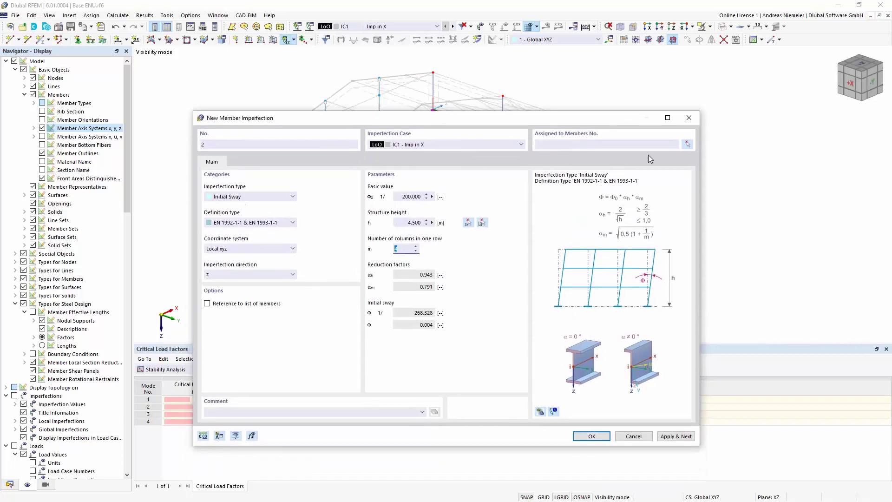
{"action": "left_click", "coordinate": [689, 147]}
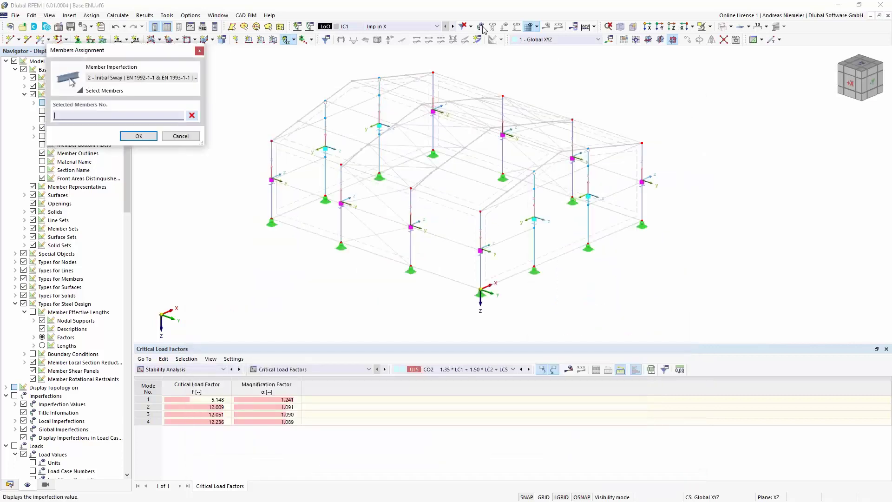
{"action": "left_click", "coordinate": [272, 195]}
{"action": "left_click", "coordinate": [330, 173]}
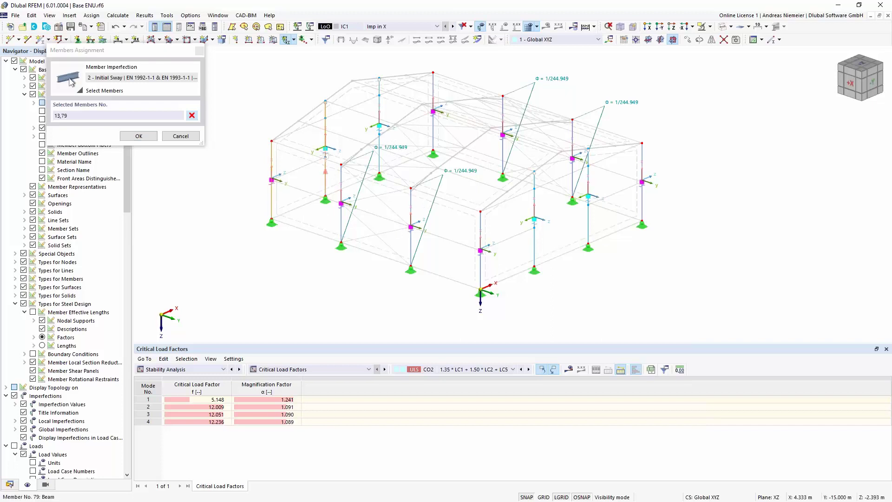
{"action": "left_click", "coordinate": [326, 150]}
{"action": "left_click", "coordinate": [433, 132]}
{"action": "left_click", "coordinate": [481, 274]}
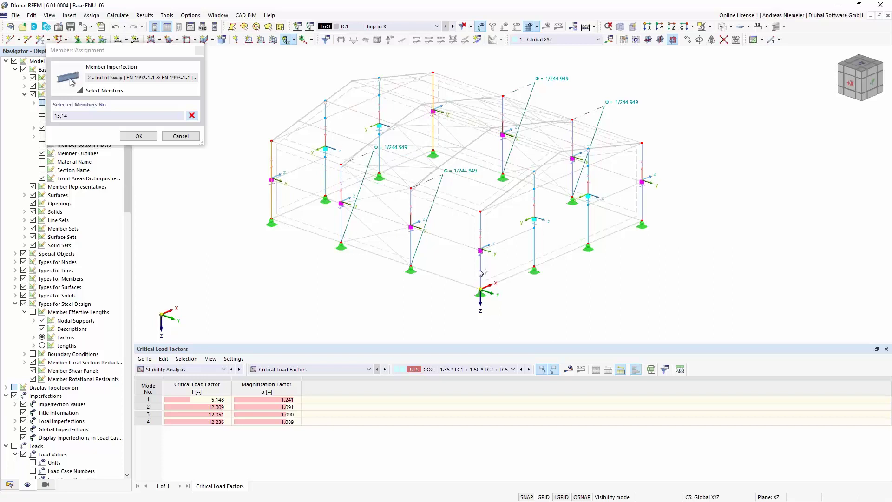
{"action": "left_click", "coordinate": [642, 209]}
{"action": "left_click", "coordinate": [139, 136]}
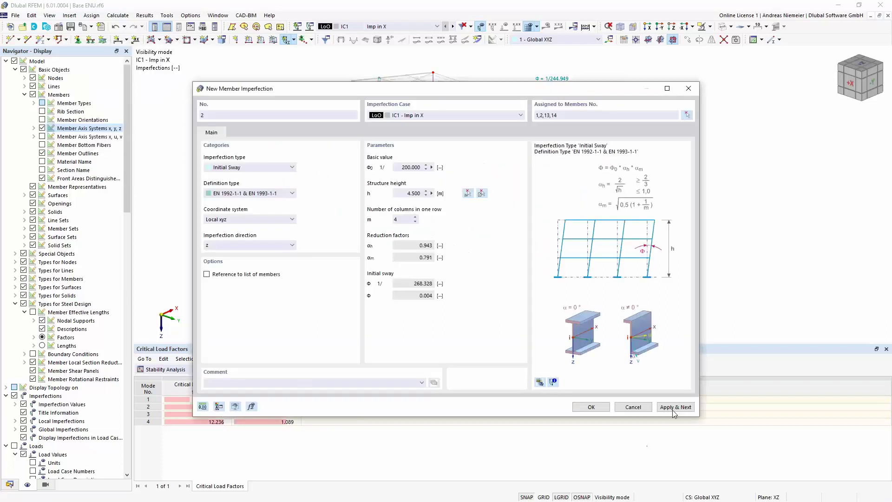
{"action": "left_click_drag", "start_coordinate": [435, 94], "coordinate": [408, 249]}
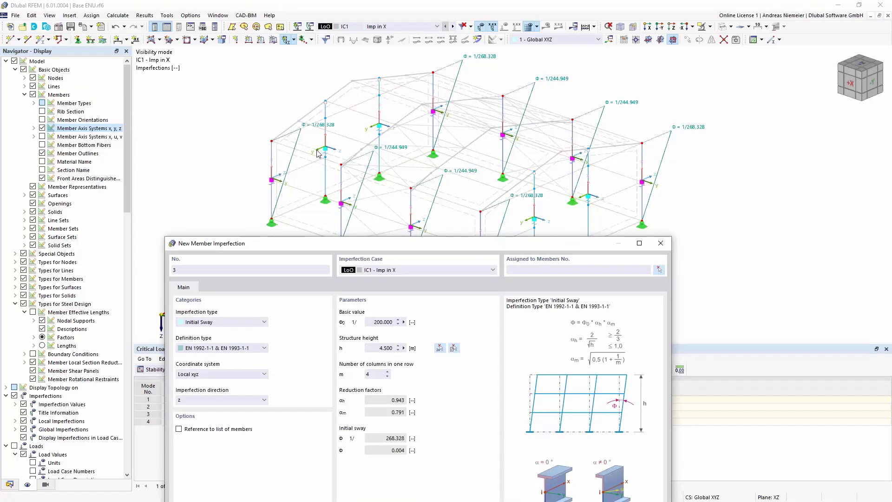
- Set the new initial sway's direction to local -y and pick the 5.500 m structure height from a gable column
{"action": "left_click", "coordinate": [202, 403]}
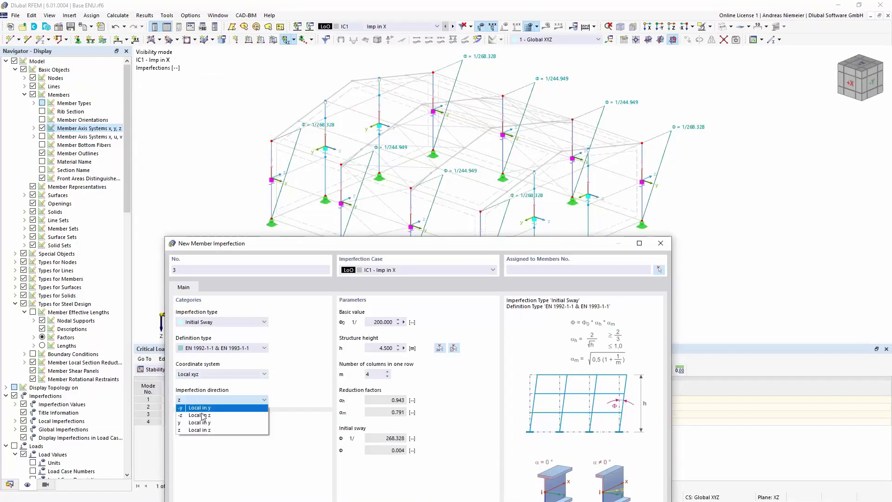
{"action": "left_click", "coordinate": [200, 414]}
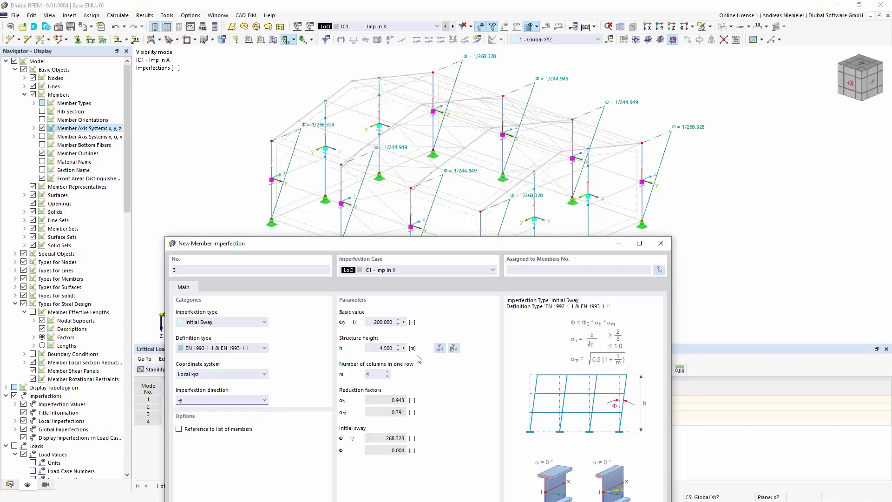
{"action": "left_click", "coordinate": [440, 348]}
{"action": "left_click", "coordinate": [542, 262]}
{"action": "left_click", "coordinate": [535, 171]}
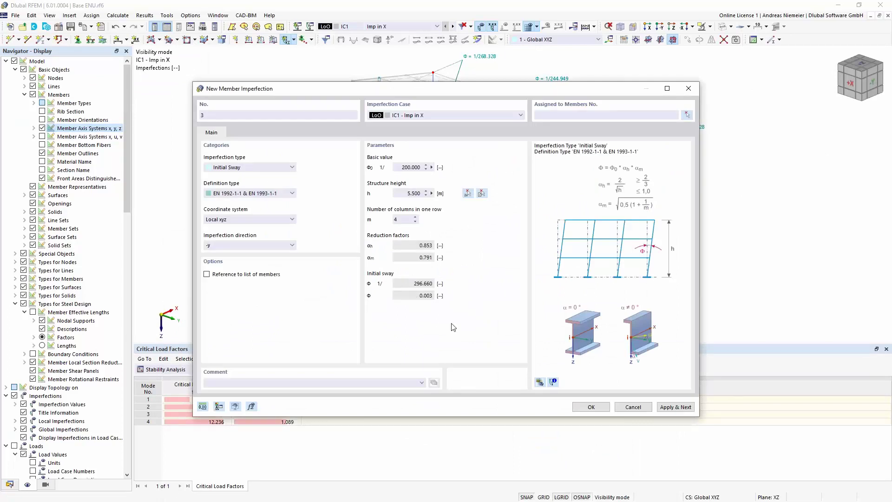
- Assign the -y initial sway to the four gable wall columns, members 70, 74, 79 and 83, and confirm it
{"action": "left_click", "coordinate": [687, 114]}
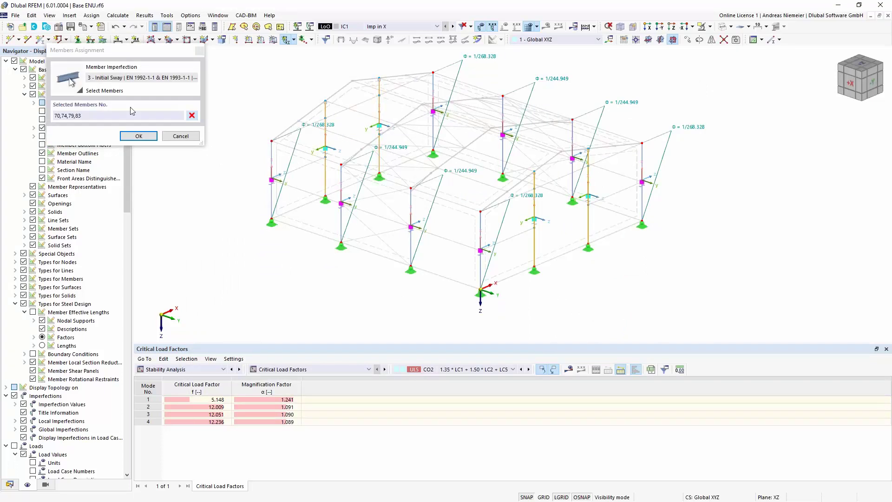
{"action": "left_click", "coordinate": [139, 136]}
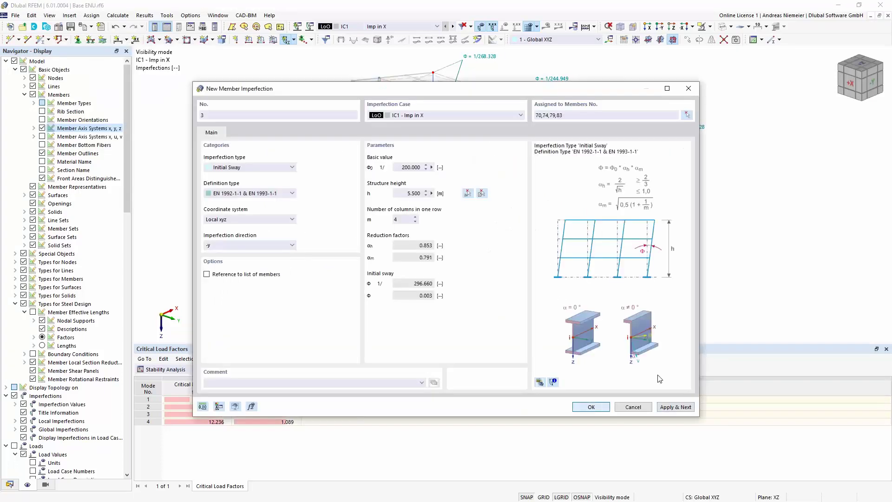
{"action": "left_click", "coordinate": [594, 407]}
{"action": "mouse_move", "coordinate": [285, 263]}
{"action": "middle_mouse_down", "text": "ctrl"}
{"action": "mouse_move", "coordinate": [456, 249]}
{"action": "mouse_move", "coordinate": [311, 240]}
{"action": "mouse_move", "coordinate": [297, 250]}
{"action": "middle_mouse_up", "text": "ctrl"}
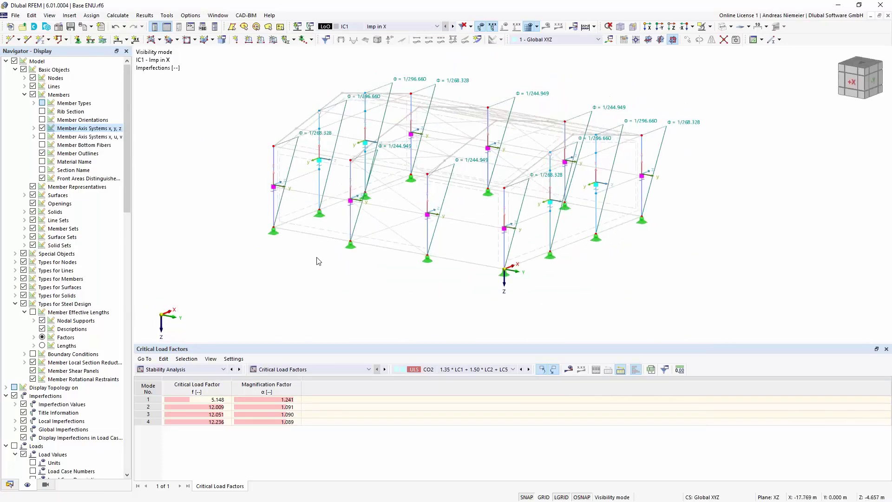
- Copy the imperfection case Imp in X together with its imperfections and name the copy Imp in Y
{"action": "left_click", "coordinate": [9, 485]}
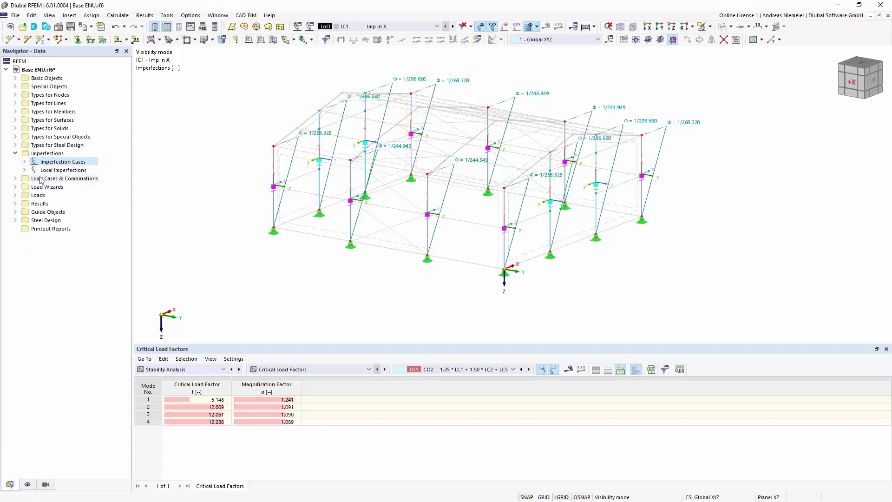
{"action": "left_click", "coordinate": [25, 162]}
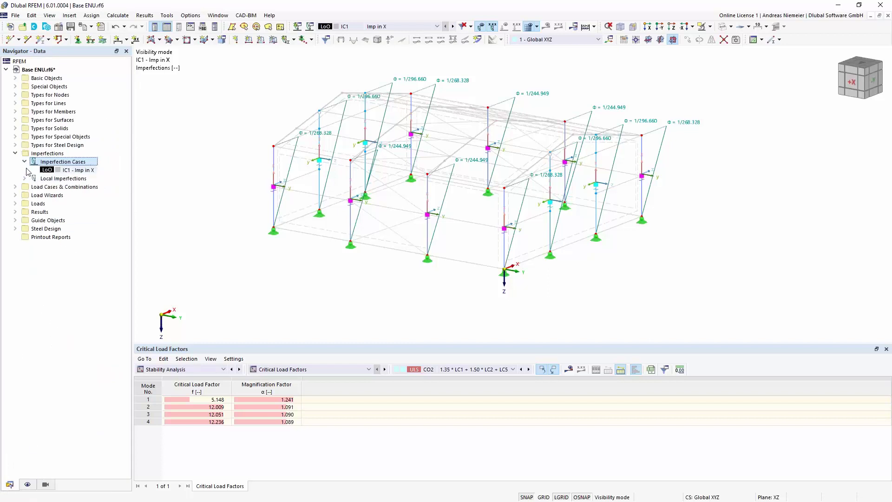
{"action": "right_click", "coordinate": [70, 168]}
{"action": "left_click", "coordinate": [89, 170]}
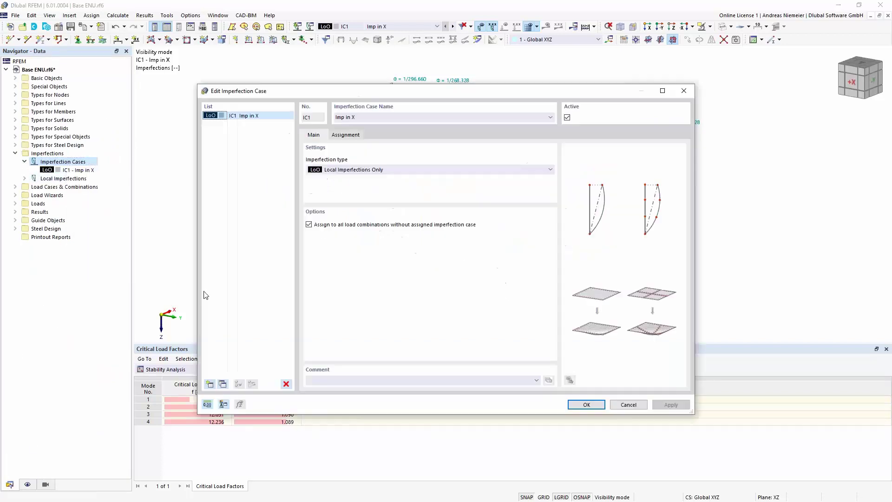
{"action": "left_click", "coordinate": [224, 384]}
{"action": "left_click", "coordinate": [378, 117]}
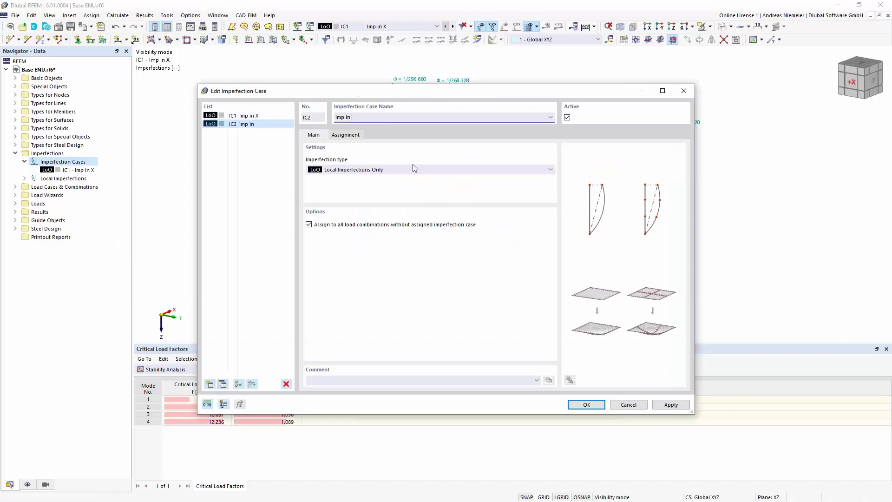
{"action": "type", "text": "Y"}
{"action": "left_click", "coordinate": [587, 405]}
{"action": "left_click", "coordinate": [483, 297]}
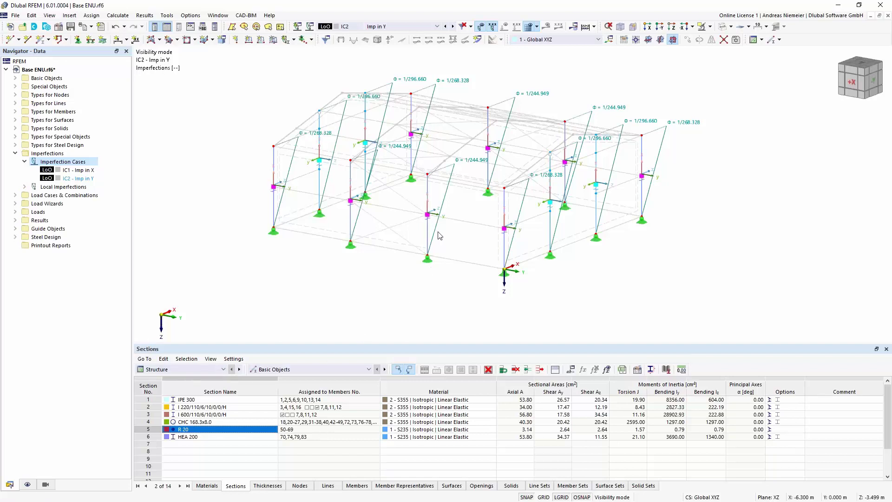
- Change the initial sway of all eight frame columns in Imp in Y to direction local y with 4 columns in one row
{"action": "key", "text": "F5"}
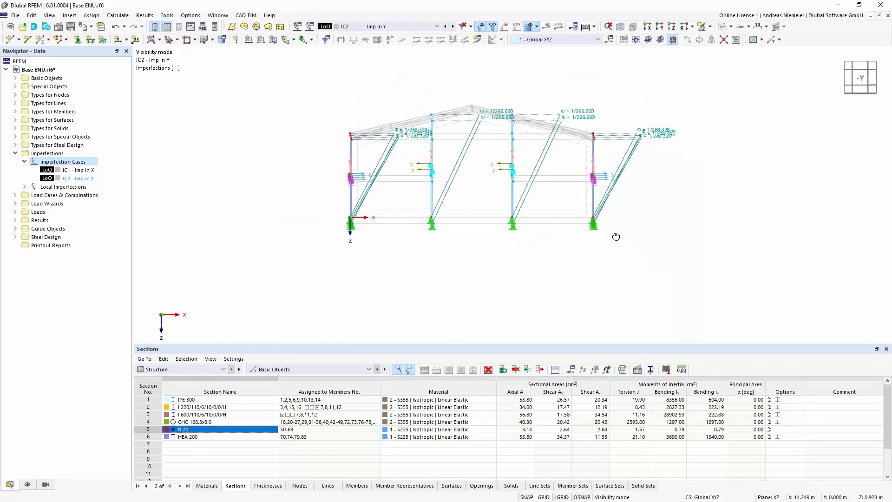
{"action": "left_click", "coordinate": [387, 158]}
{"action": "left_click", "coordinate": [628, 160], "text": "ctrl"}
{"action": "key", "text": "F7"}
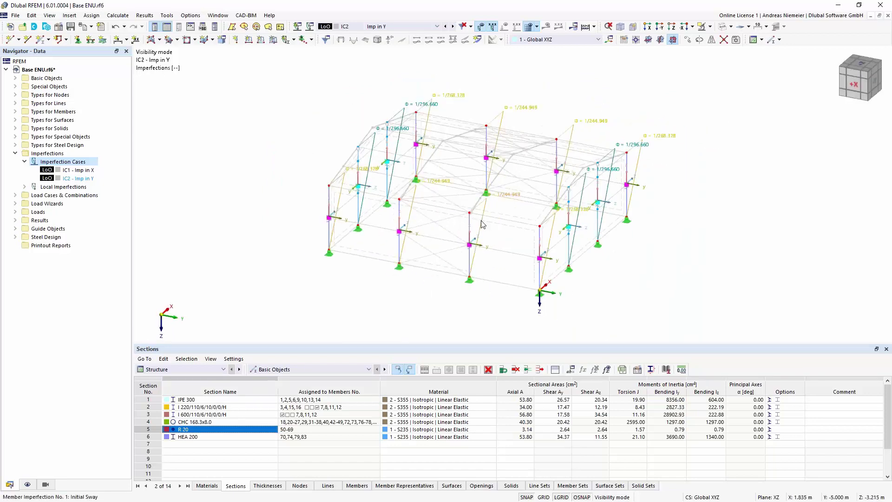
{"action": "right_click", "coordinate": [481, 224]}
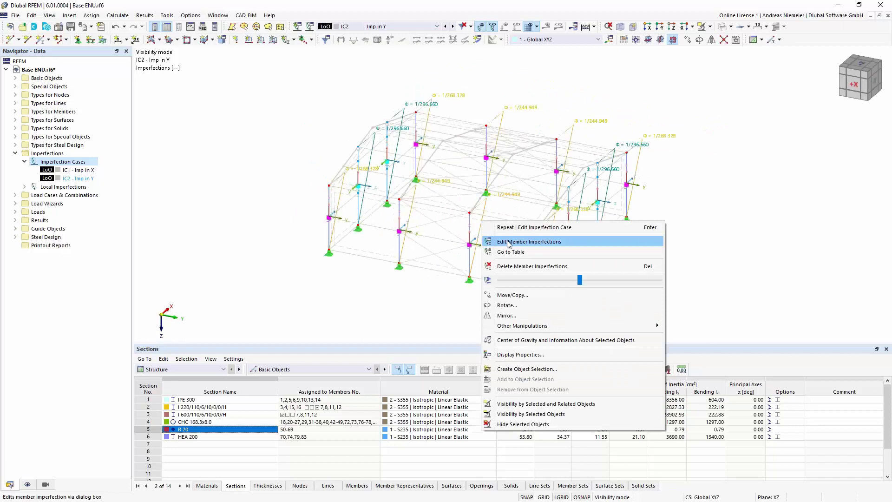
{"action": "left_click", "coordinate": [509, 242]}
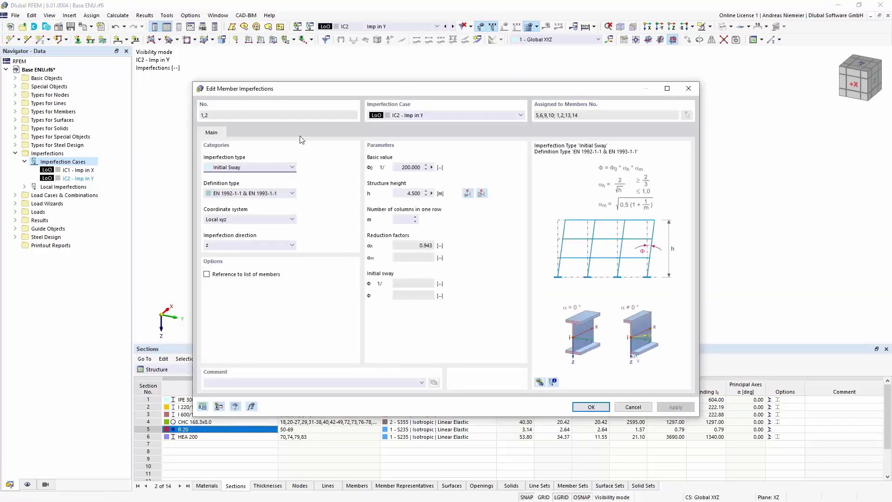
{"action": "left_click_drag", "start_coordinate": [319, 89], "coordinate": [342, 282]}
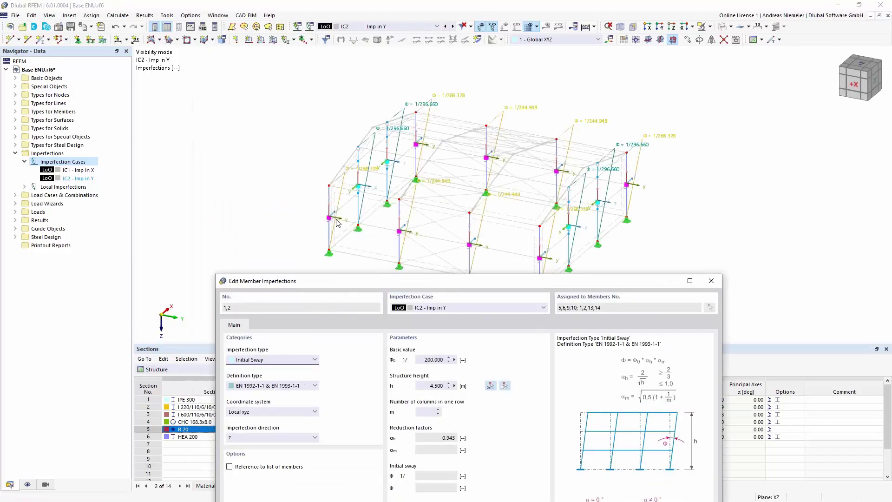
{"action": "left_click", "coordinate": [251, 438]}
{"action": "left_click", "coordinate": [253, 465]}
{"action": "left_click", "coordinate": [432, 412]}
{"action": "left_click_drag", "start_coordinate": [559, 287], "coordinate": [559, 109]}
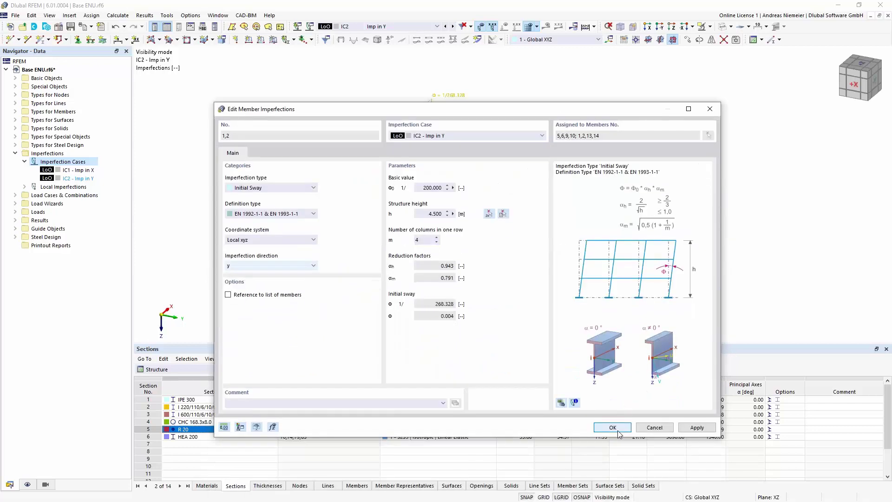
{"action": "left_click", "coordinate": [618, 432]}
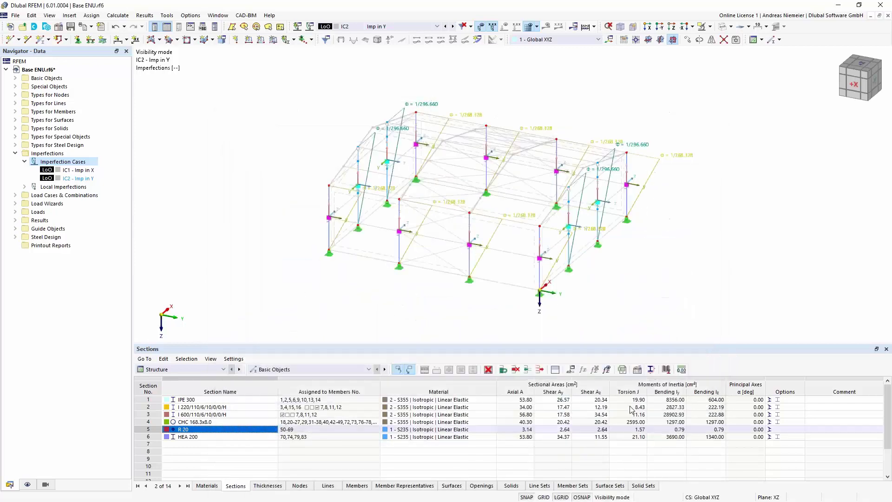
- Change the initial sway of the four gable columns in Imp in Y to direction local z with 2 columns in one row
{"action": "left_click", "coordinate": [371, 164]}
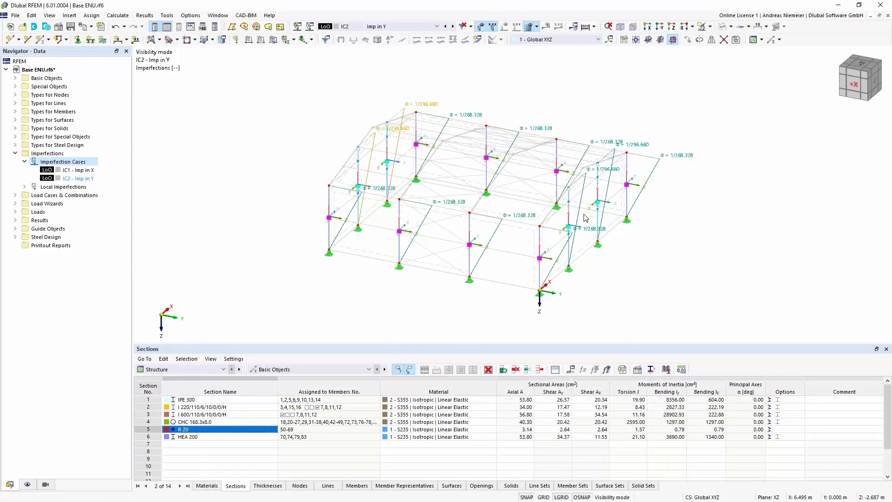
{"action": "right_click", "coordinate": [607, 192]}
{"action": "left_click", "coordinate": [637, 206]}
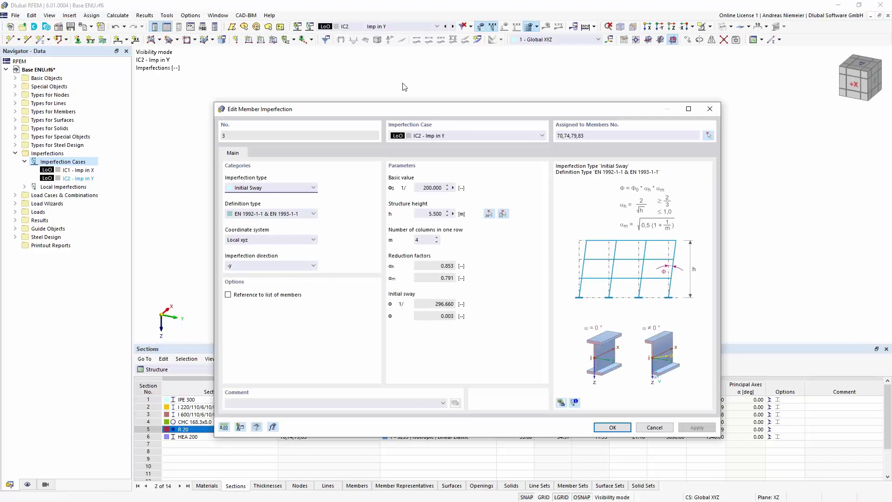
{"action": "left_click_drag", "start_coordinate": [402, 110], "coordinate": [388, 292]}
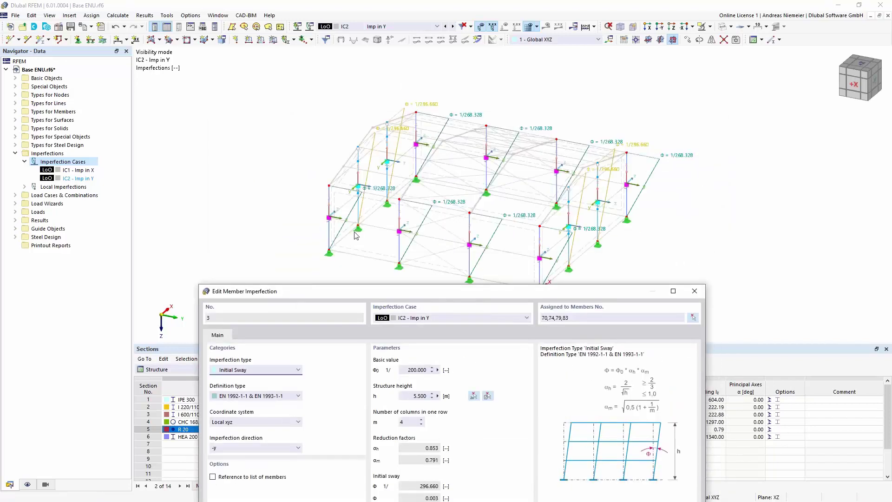
{"action": "left_click", "coordinate": [246, 449]}
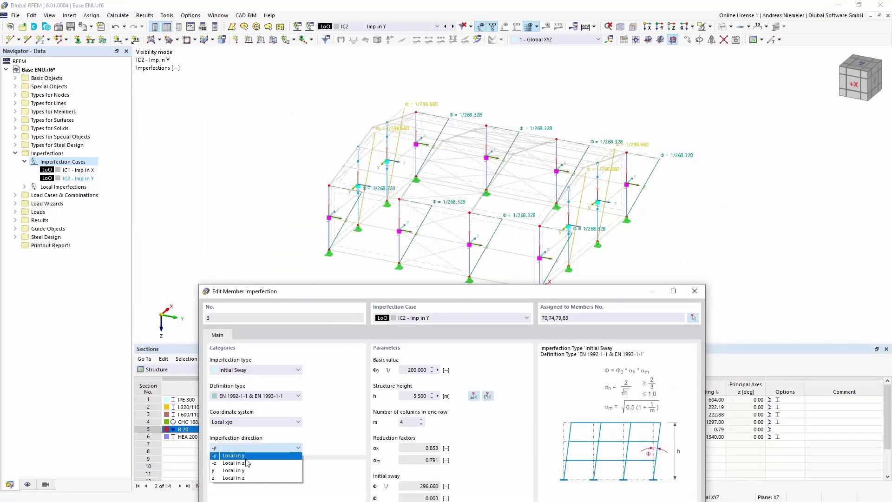
{"action": "left_click", "coordinate": [247, 479]}
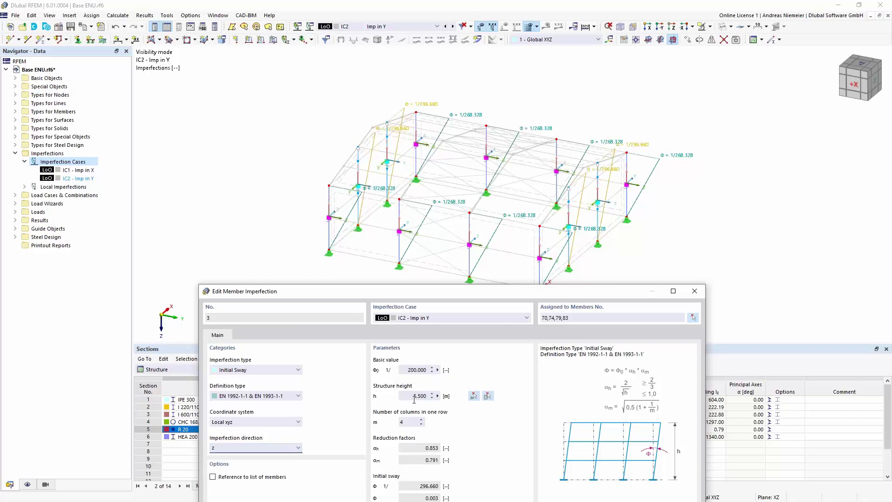
{"action": "left_click", "coordinate": [416, 423]}
{"action": "left_click", "coordinate": [421, 424]}
{"action": "left_click", "coordinate": [422, 425]}
{"action": "left_click_drag", "start_coordinate": [465, 296], "coordinate": [485, 139]}
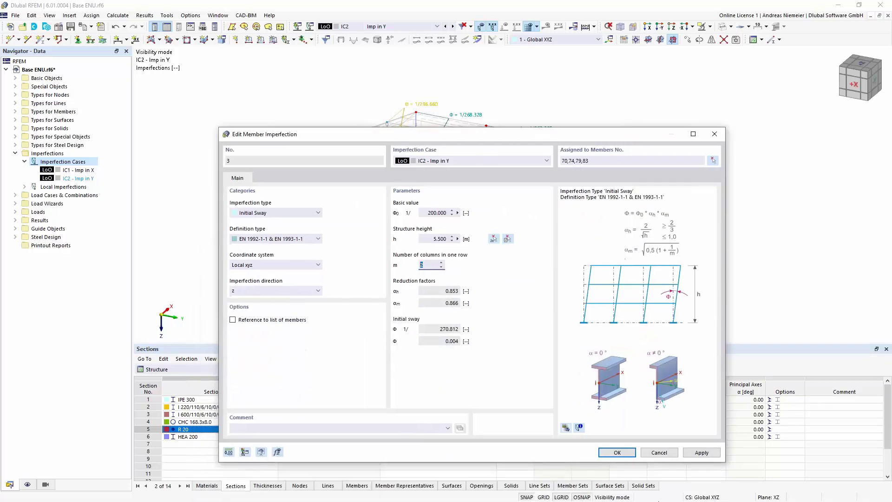
{"action": "left_click", "coordinate": [623, 455]}
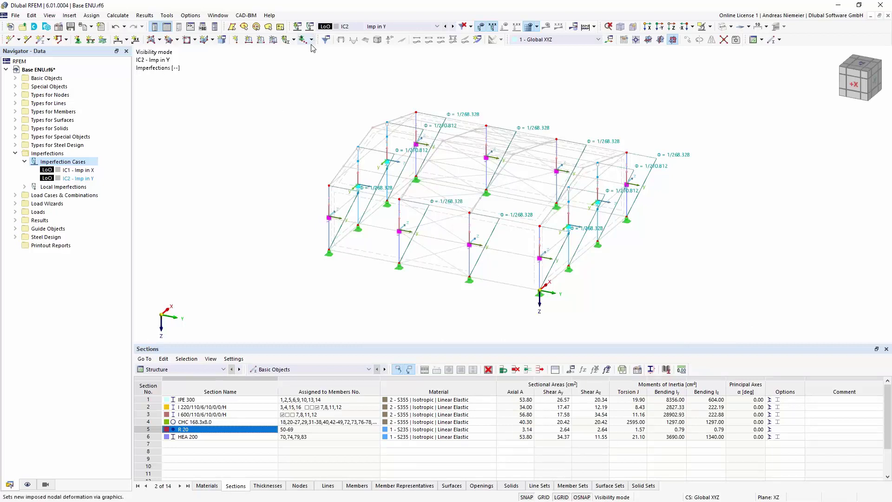
- Set the combination wizard of the ULS design situation to SA2 second-order (P-Δ) Picard analysis and turn off its stability analysis
{"action": "left_click", "coordinate": [15, 153]}
{"action": "right_click", "coordinate": [64, 162]}
{"action": "left_click", "coordinate": [113, 198]}
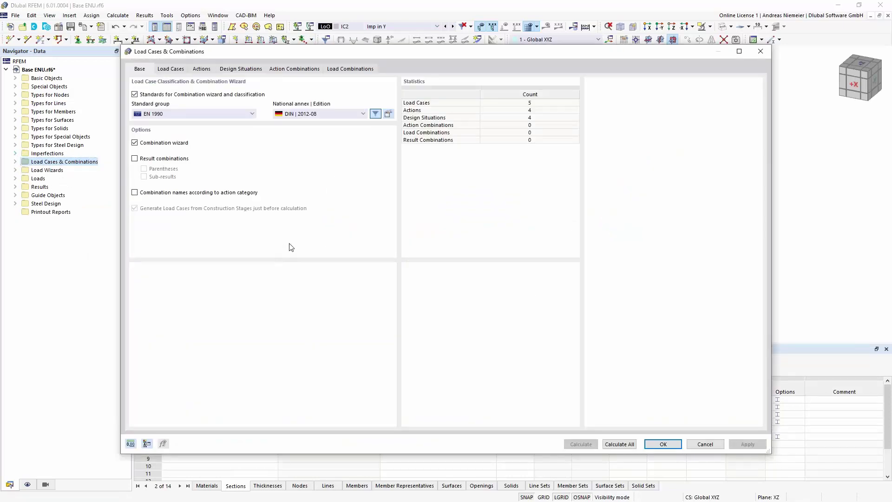
{"action": "left_click", "coordinate": [255, 68]}
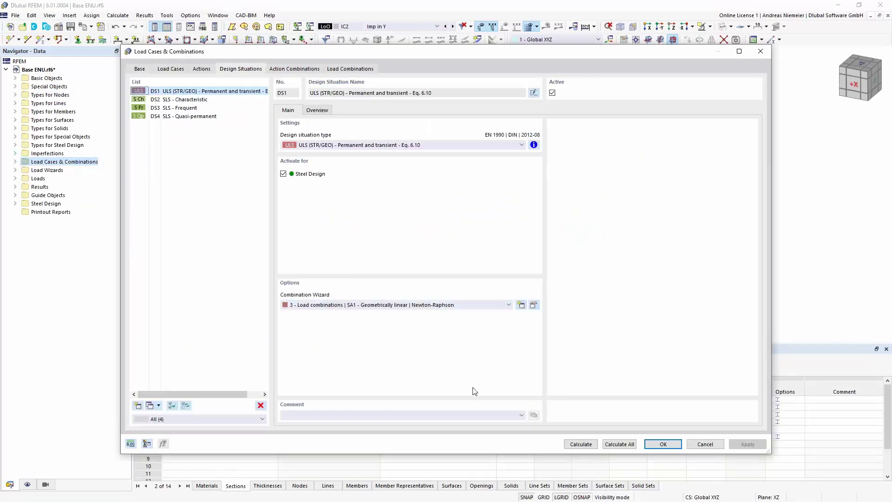
{"action": "left_click", "coordinate": [534, 305]}
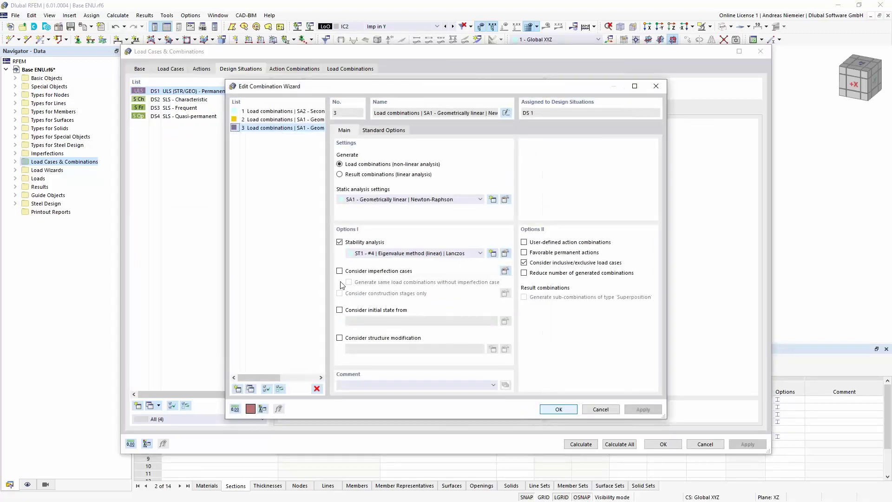
{"action": "left_click", "coordinate": [388, 200]}
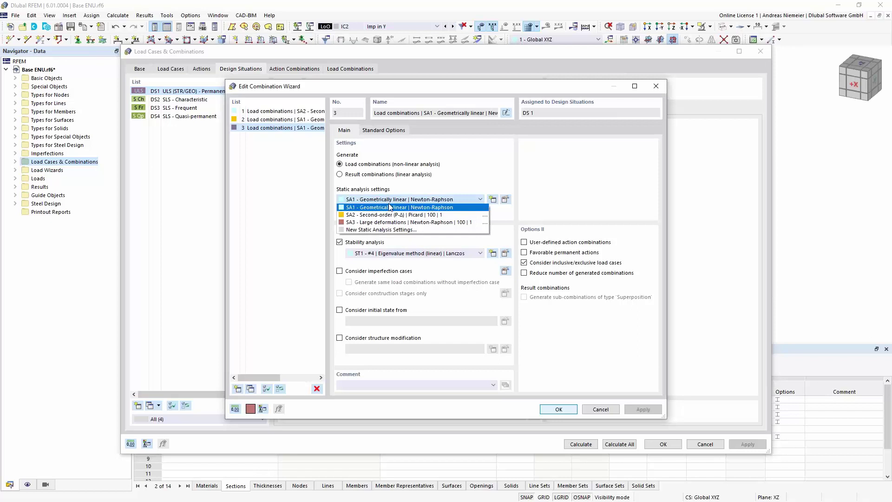
{"action": "left_click", "coordinate": [391, 213]}
{"action": "left_click", "coordinate": [365, 242]}
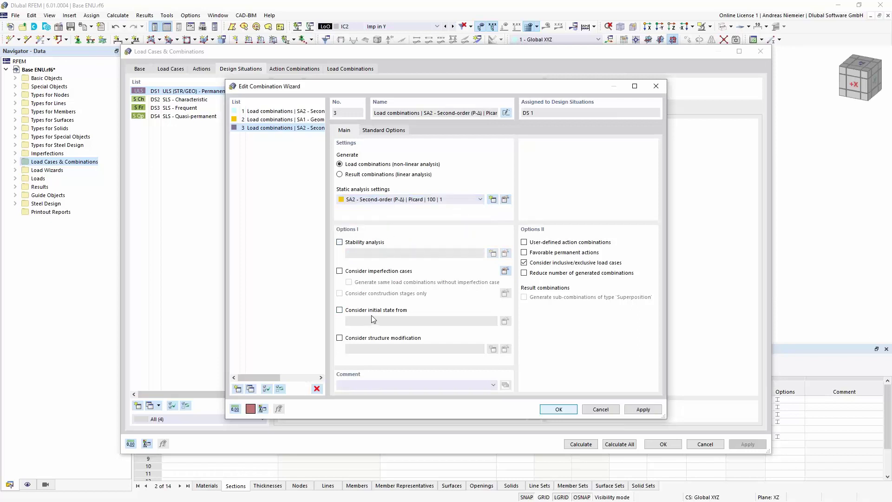
- Make the ULS combination wizard consider imperfection cases and confirm the load case and combination settings
{"action": "left_click", "coordinate": [340, 271]}
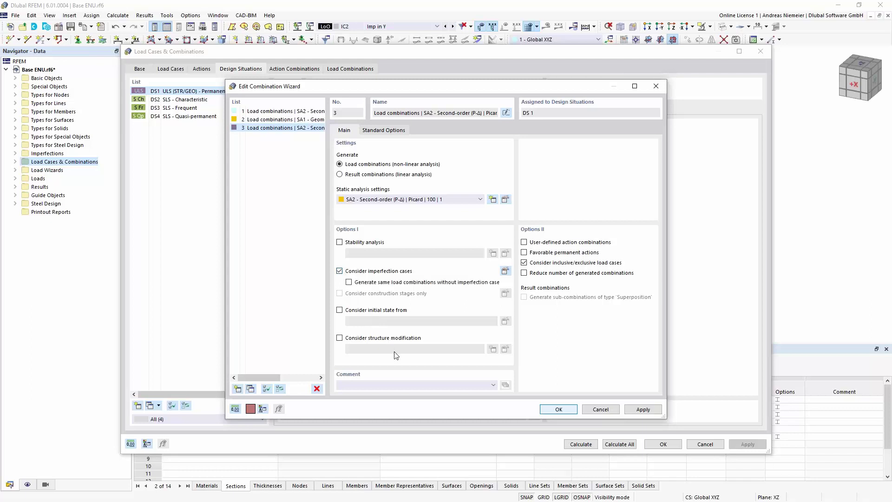
{"action": "left_click", "coordinate": [559, 409]}
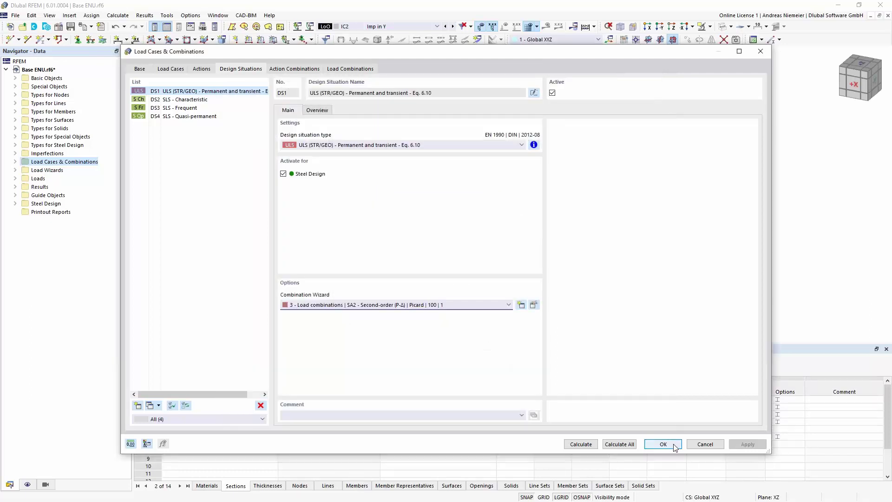
{"action": "left_click", "coordinate": [663, 444]}
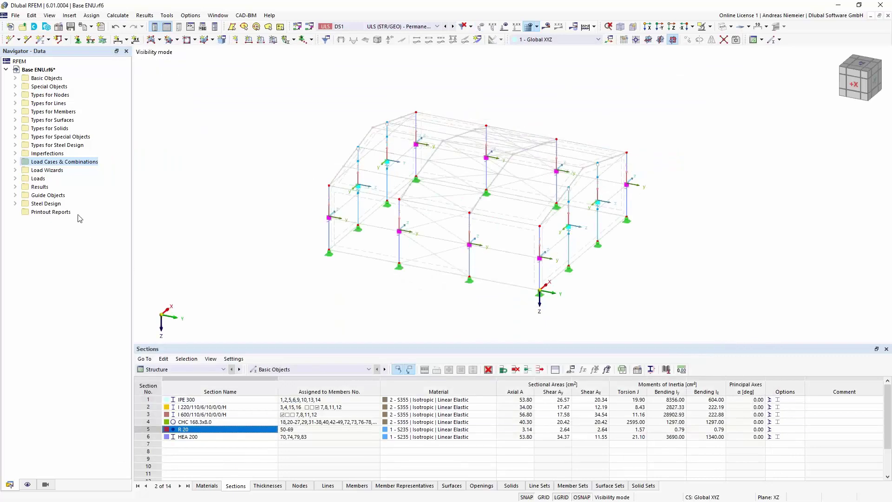
- Review which load cases and combinations are assigned to the imperfection case Imp in Y, and close its settings
{"action": "left_click", "coordinate": [17, 154]}
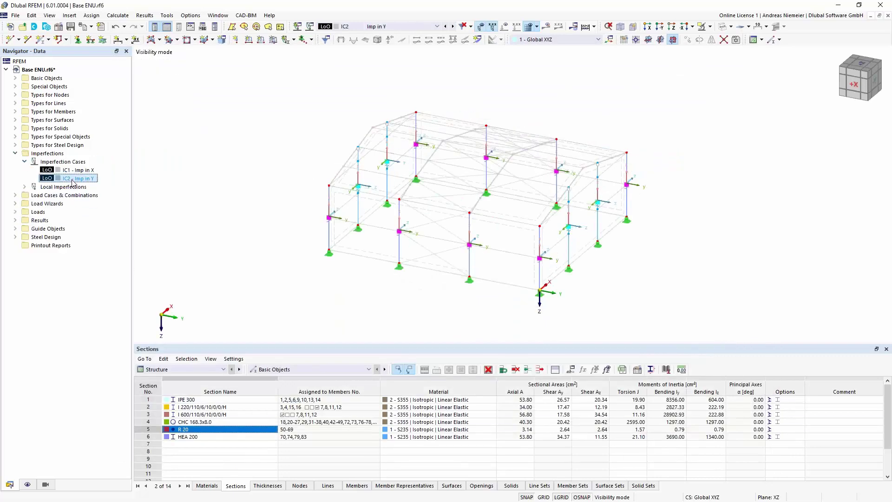
{"action": "double_click", "coordinate": [77, 178]}
{"action": "left_click", "coordinate": [345, 135]}
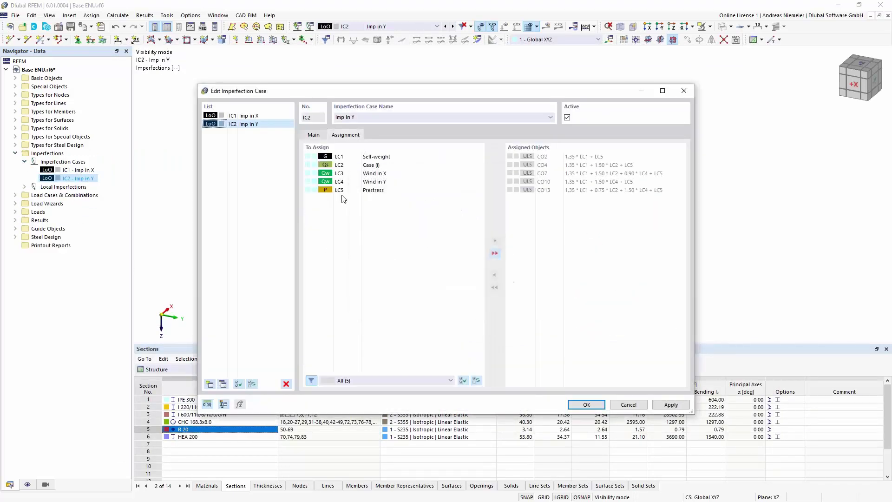
{"action": "double_click", "coordinate": [377, 182]}
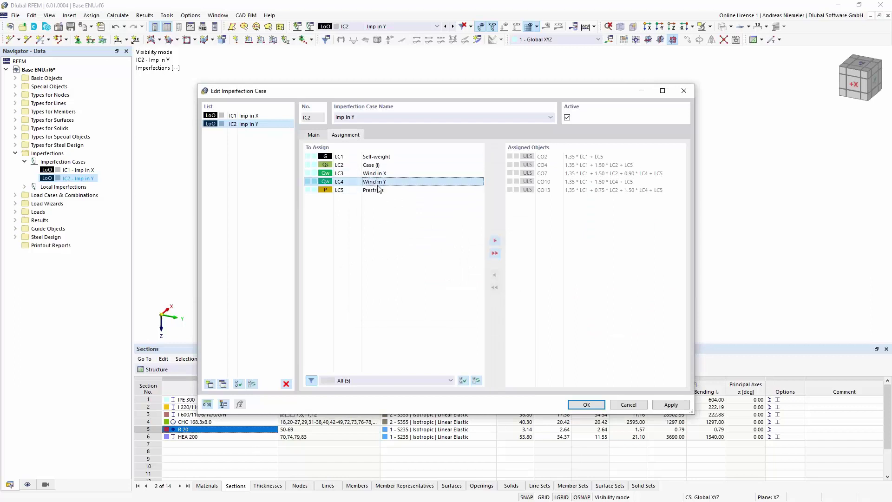
{"action": "left_click", "coordinate": [589, 406]}
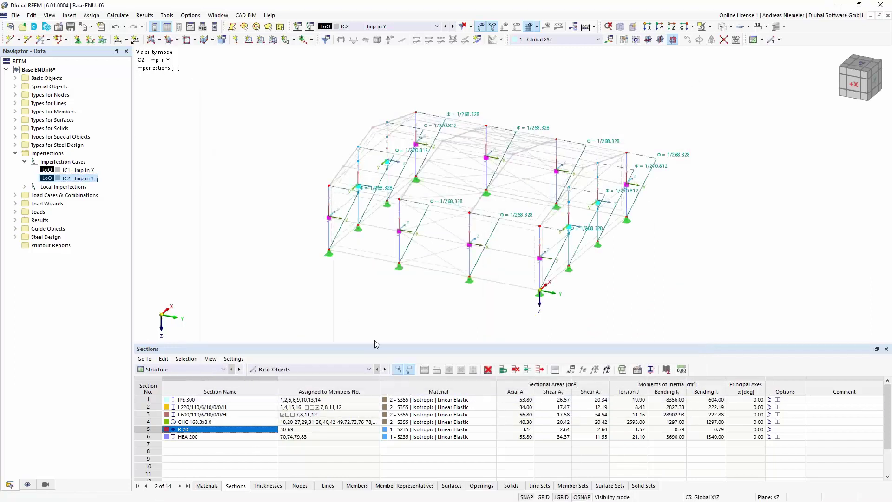
- Enlarge the table area and list the generated load combinations in it
{"action": "left_click_drag", "start_coordinate": [378, 343], "coordinate": [297, 200]}
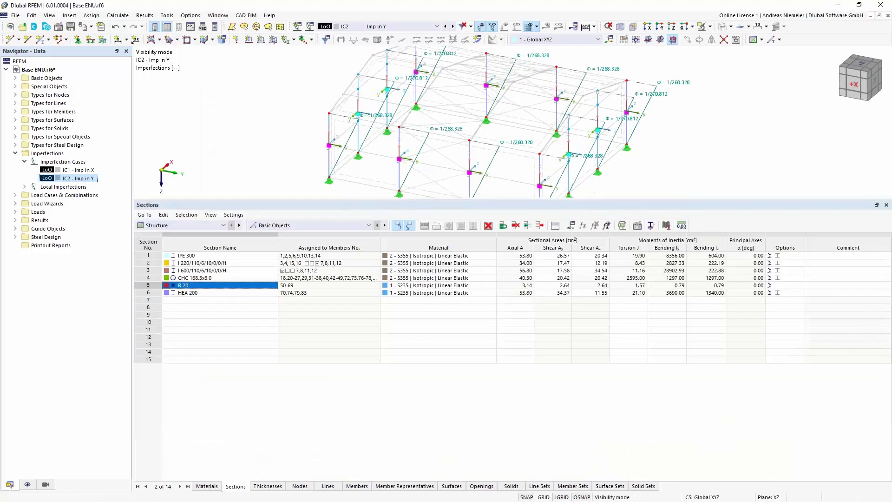
{"action": "left_click", "coordinate": [194, 227]}
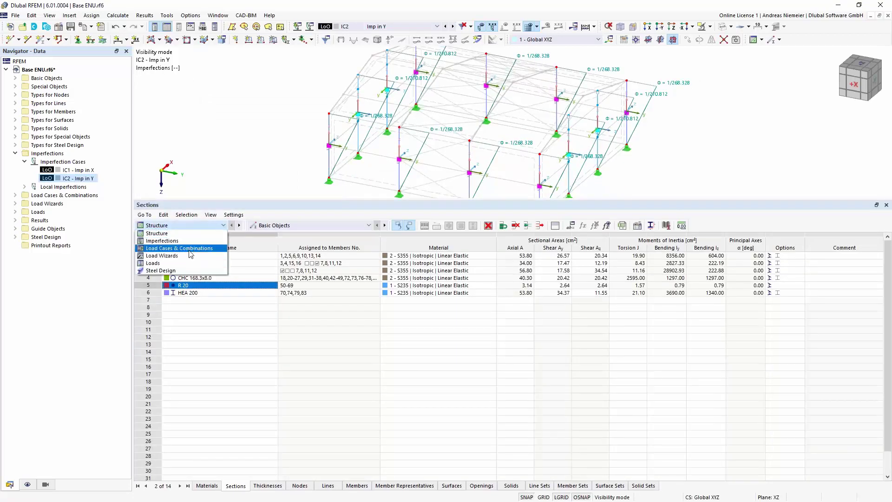
{"action": "left_click", "coordinate": [191, 251]}
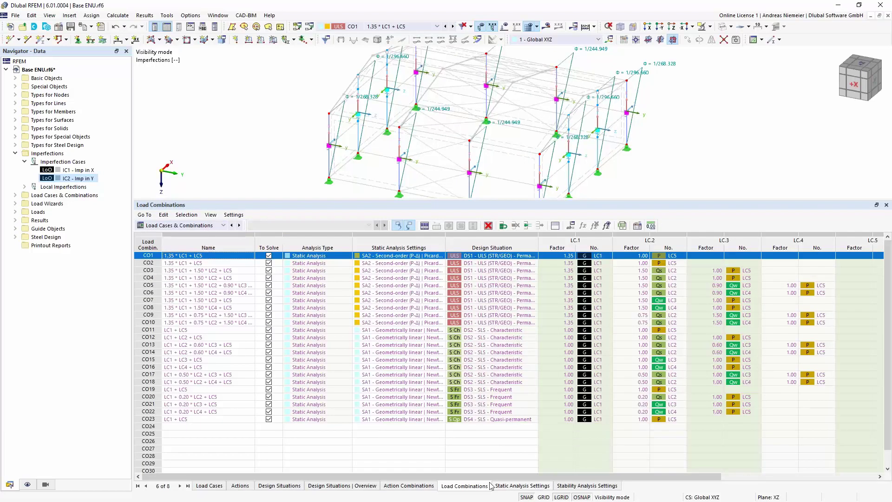
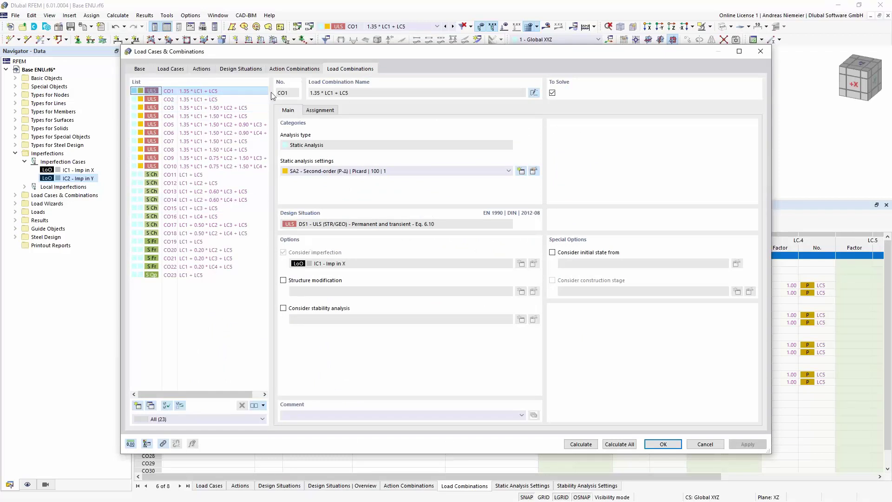
- Examine the assigned load cases and the considered imperfection case of load combinations CO1, CO2, CO5 and CO6
{"action": "left_click", "coordinate": [320, 110]}
{"action": "left_click", "coordinate": [289, 110]}
{"action": "left_click", "coordinate": [209, 99]}
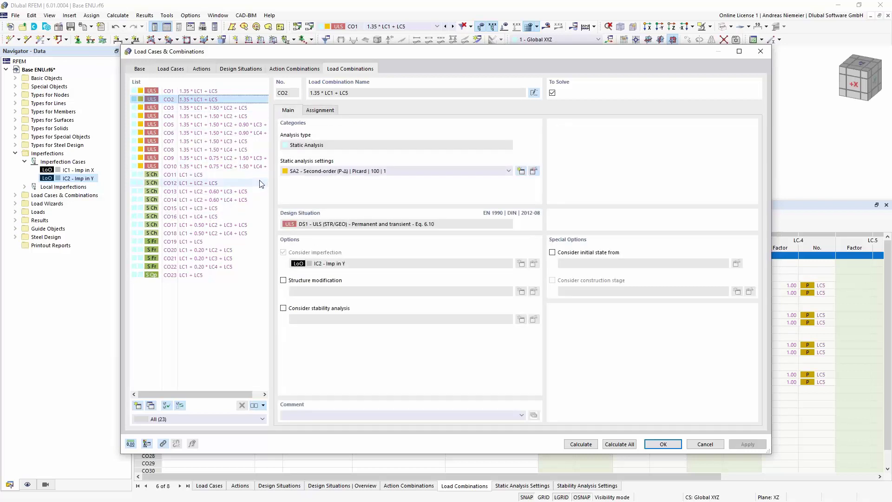
{"action": "left_click", "coordinate": [262, 125]}
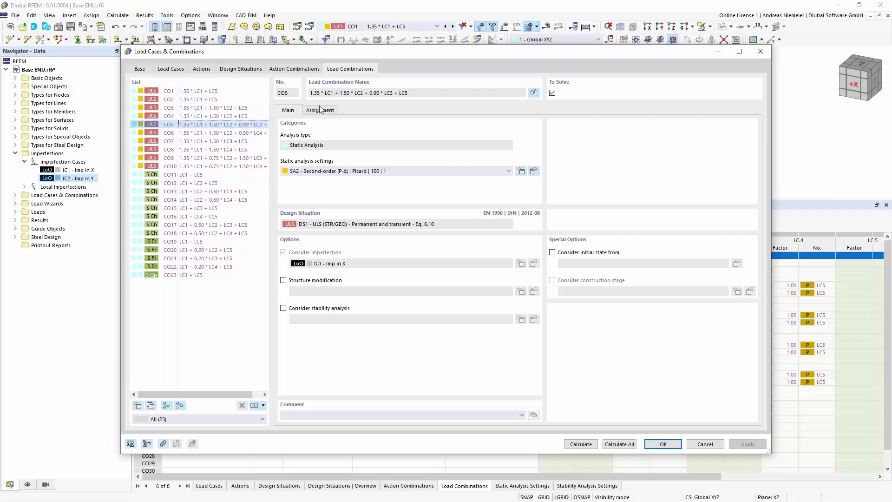
{"action": "left_click", "coordinate": [320, 110]}
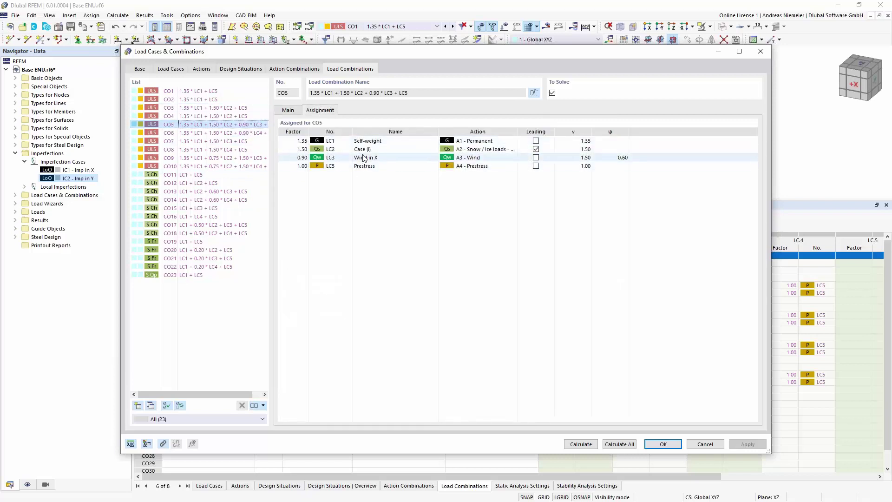
{"action": "left_click", "coordinate": [292, 112]}
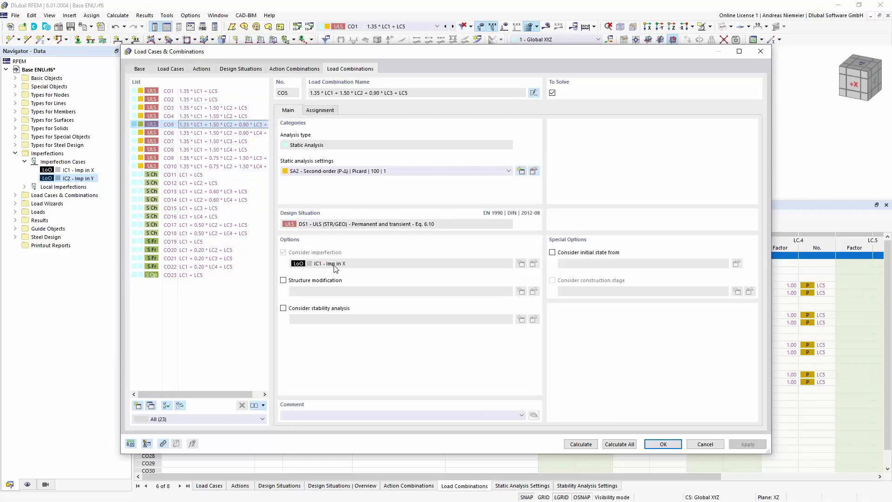
{"action": "left_click", "coordinate": [254, 134]}
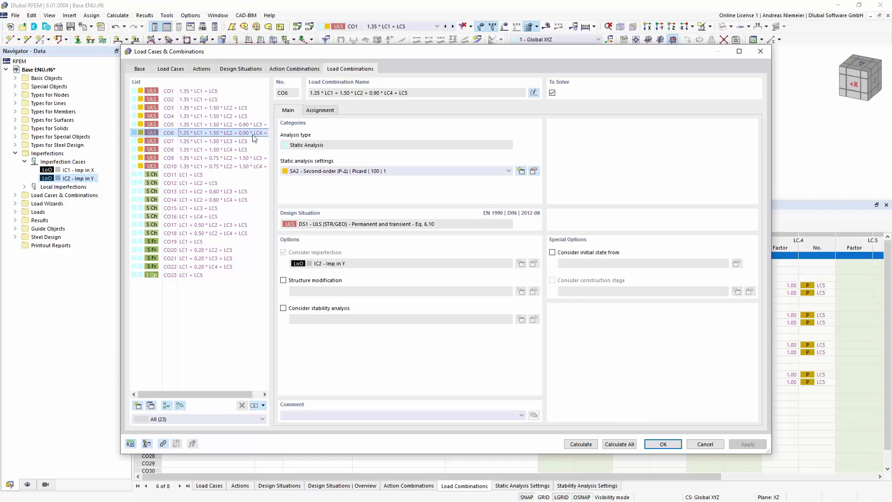
{"action": "left_click", "coordinate": [328, 114]}
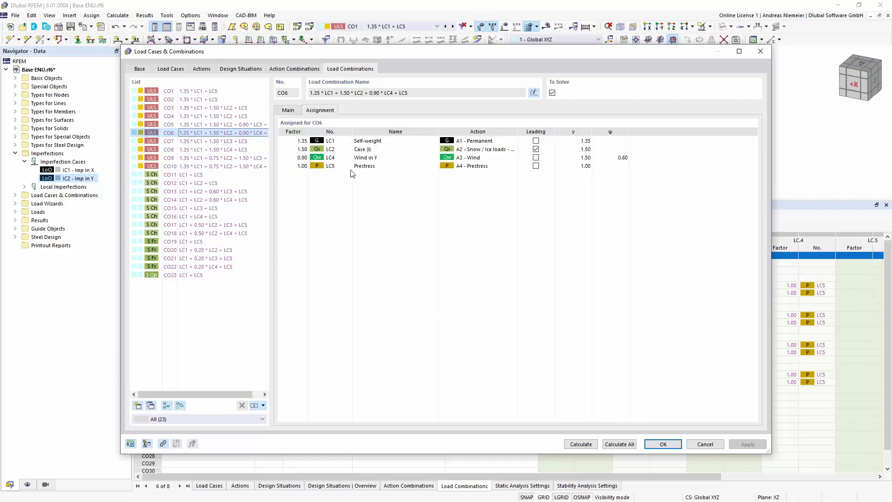
{"action": "left_click", "coordinate": [289, 111]}
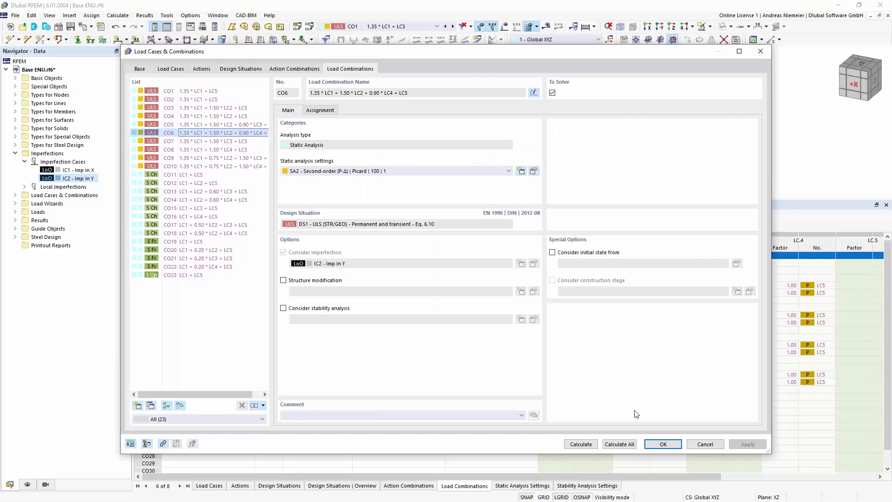
{"action": "left_click", "coordinate": [649, 444]}
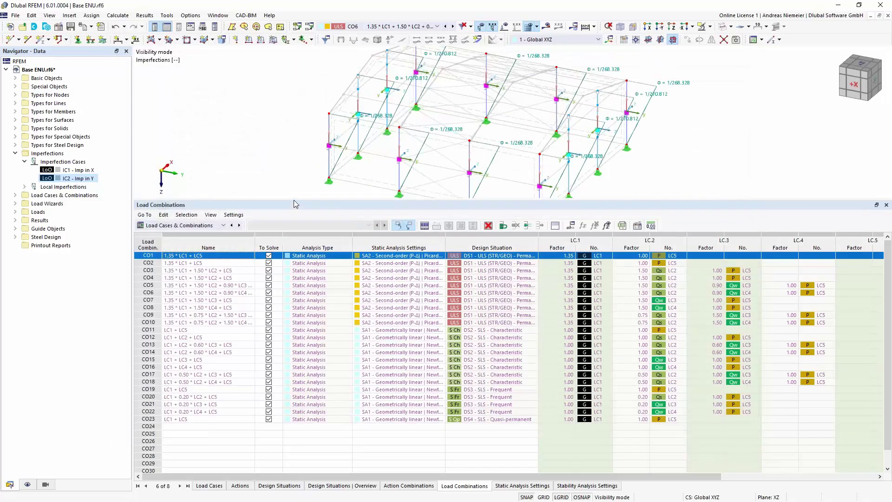
- Reduce the table area's height again and hide the imperfections in the model view
{"action": "left_click_drag", "start_coordinate": [294, 200], "coordinate": [302, 345]}
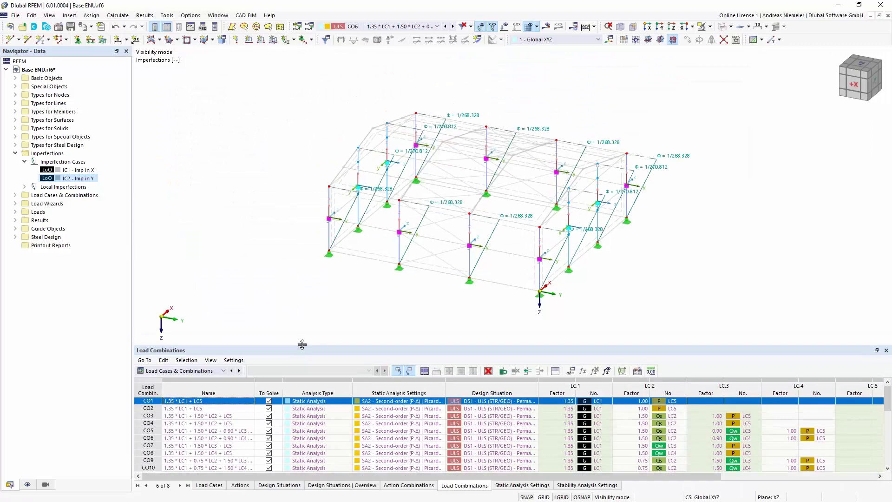
{"action": "middle_click_drag", "start_coordinate": [331, 296], "coordinate": [325, 281], "text": "ctrl"}
{"action": "left_click", "coordinate": [481, 26]}
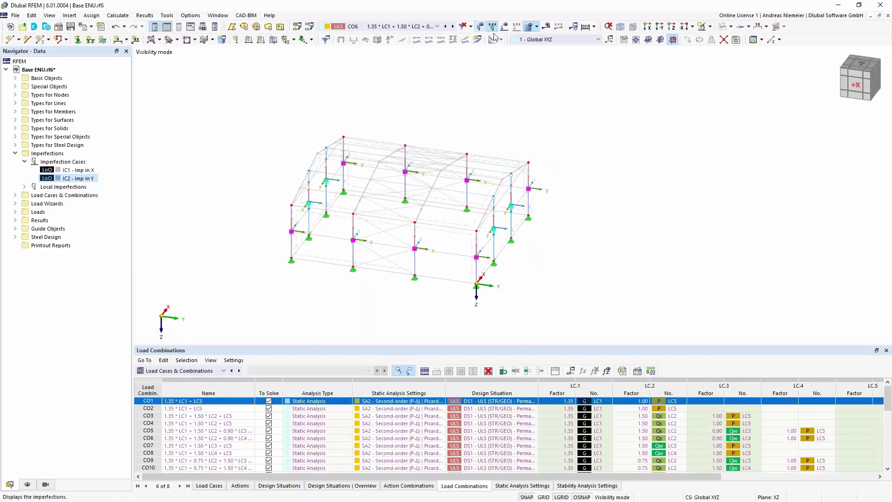
- Cancel the visibility mode and turn off the display of the member axis systems x, y, z
{"action": "left_click", "coordinate": [723, 27]}
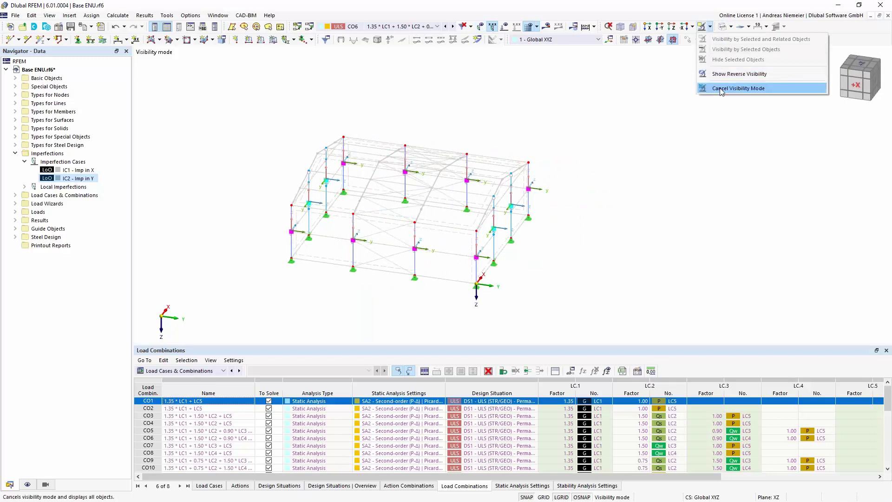
{"action": "left_click", "coordinate": [734, 82]}
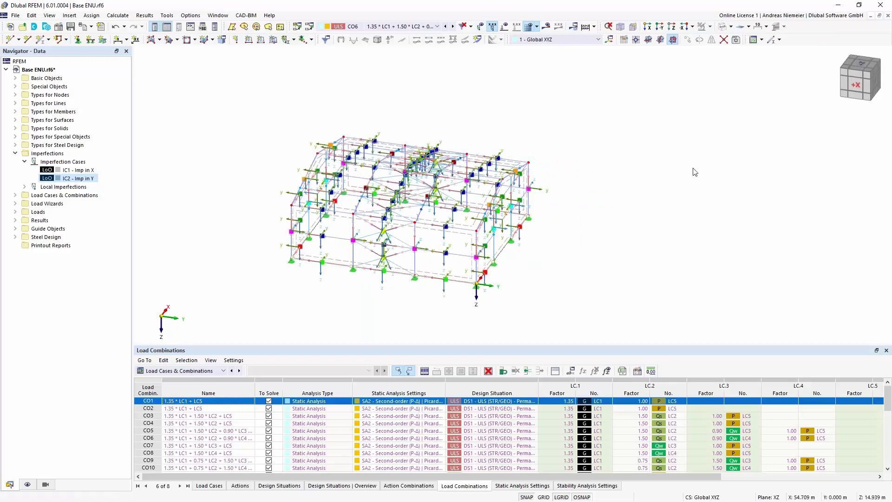
{"action": "left_click", "coordinate": [27, 485]}
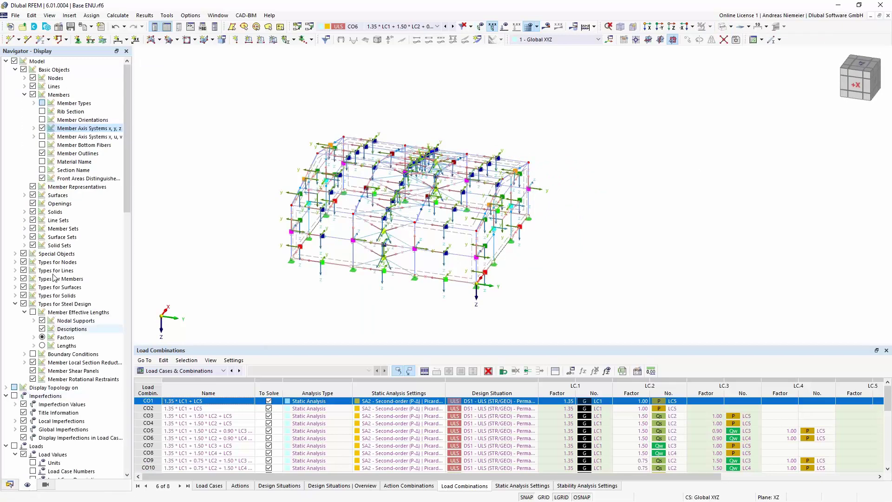
{"action": "left_click", "coordinate": [42, 128]}
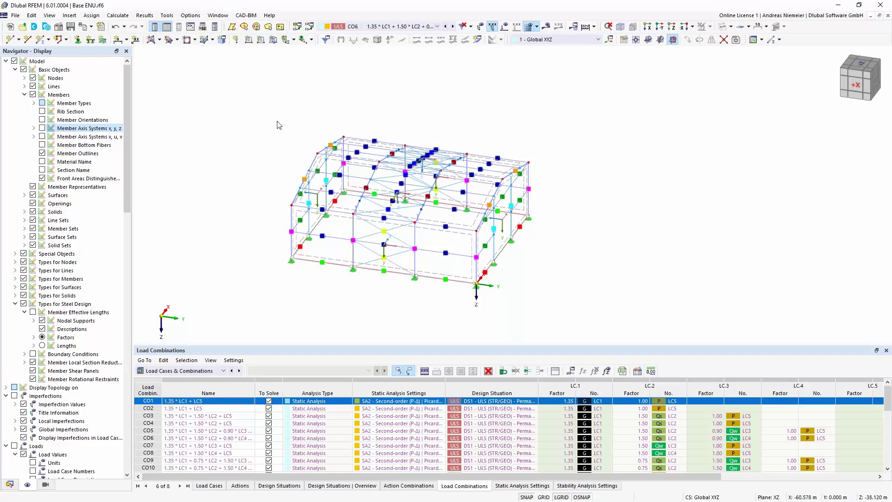
- Create new steel design boundary conditions for the member representative of the inner frames' tapered rafters, members 7, 8, 11 and 12
{"action": "middle_click_drag", "start_coordinate": [574, 237], "coordinate": [597, 228]}
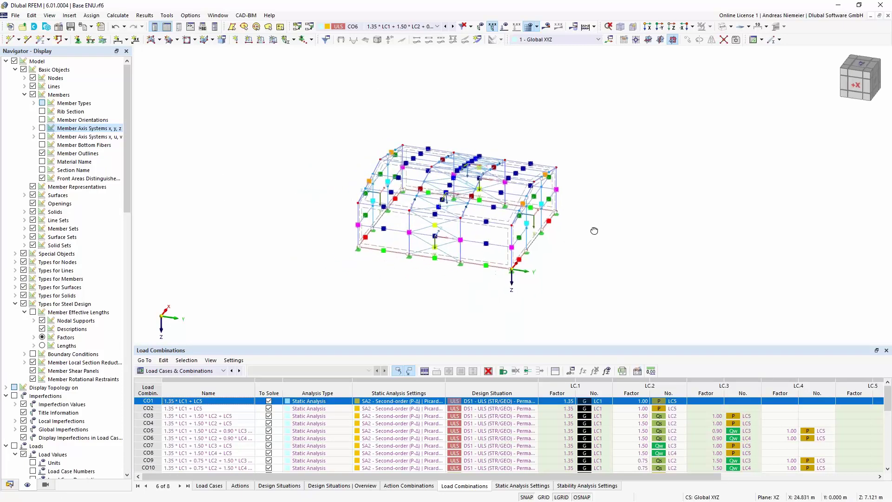
{"action": "scroll", "coordinate": [475, 178], "scroll_direction": "up", "scroll_amount": 5}
{"action": "left_click", "coordinate": [475, 178]}
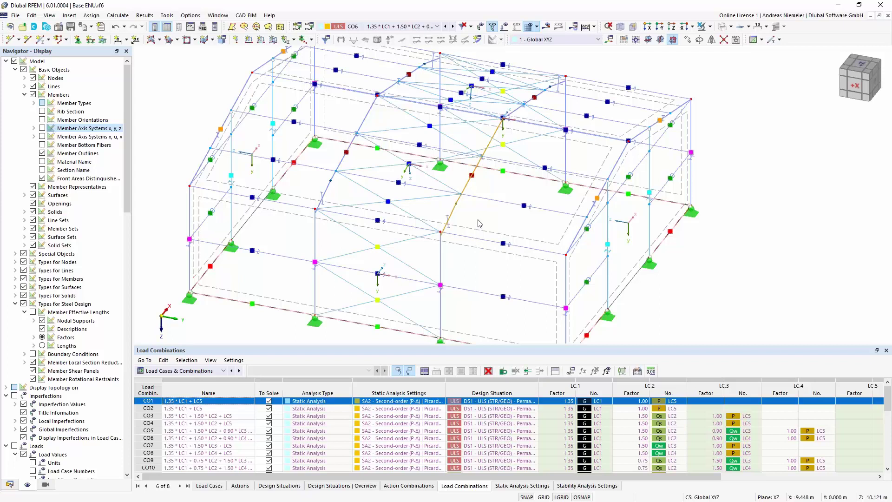
{"action": "scroll", "coordinate": [479, 227], "scroll_direction": "down", "scroll_amount": 3}
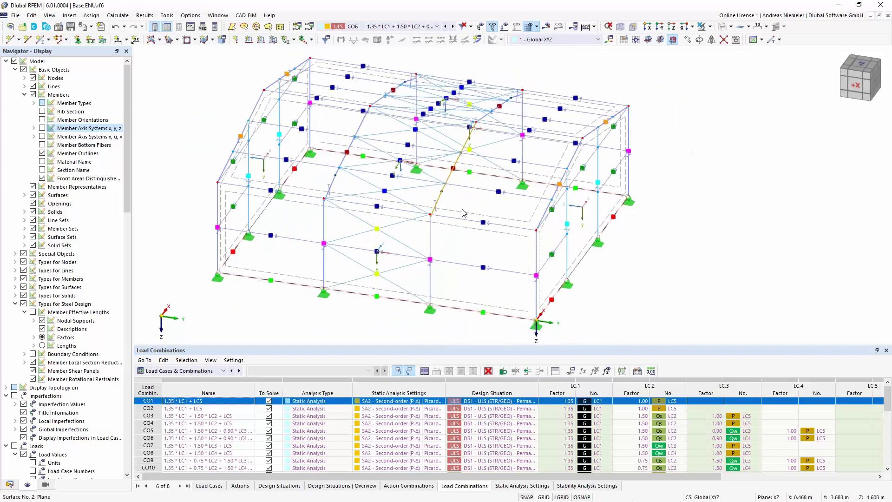
{"action": "left_click", "coordinate": [457, 173]}
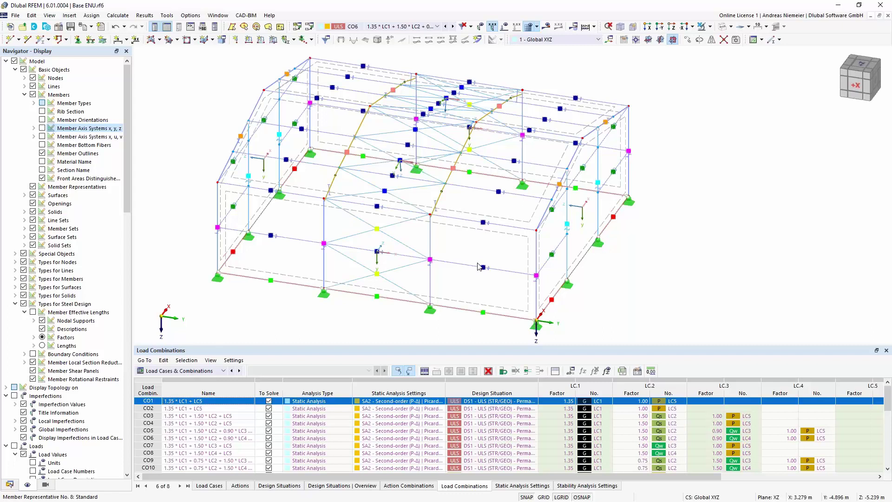
{"action": "double_click", "coordinate": [473, 172]}
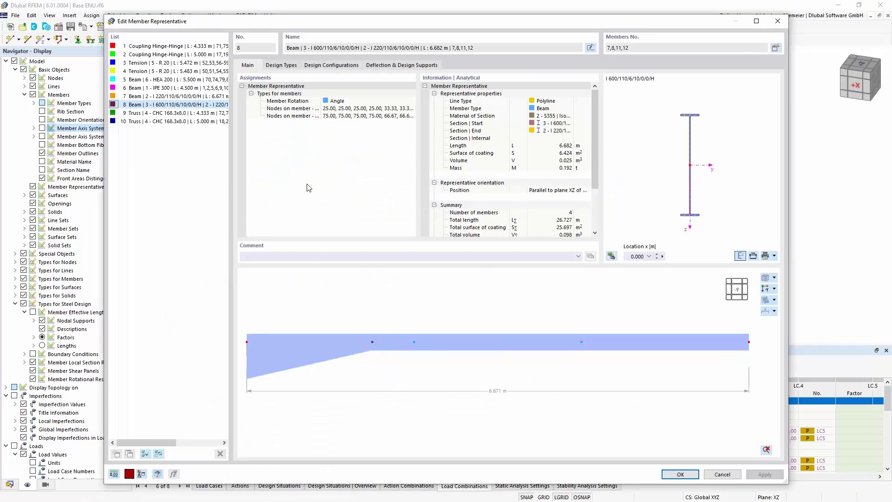
{"action": "left_click", "coordinate": [286, 65]}
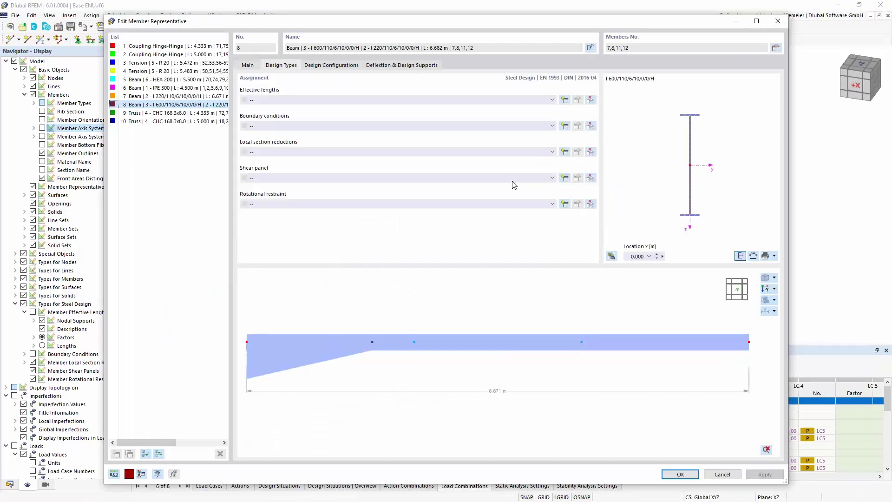
{"action": "left_click", "coordinate": [565, 127]}
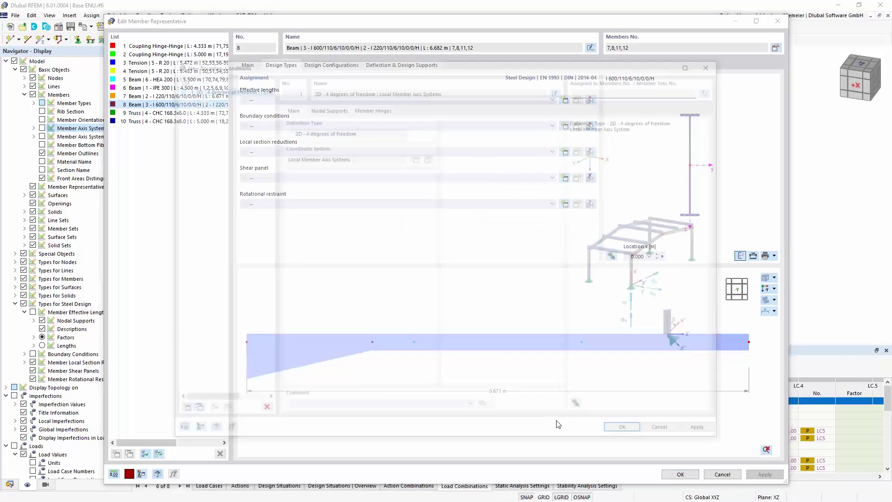
- Add the intermediate nodes of the tapered rafter to the nodal supports and fix nodes .2 and .3 in y'
{"action": "left_click", "coordinate": [329, 107]}
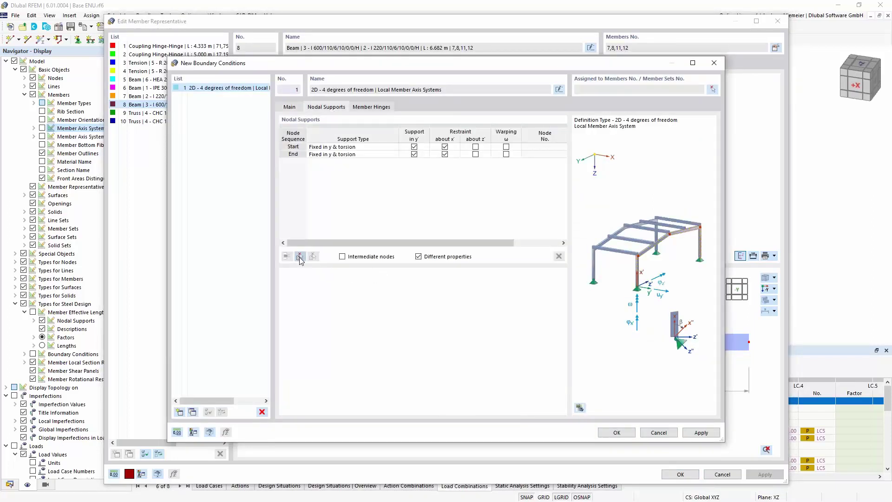
{"action": "left_click", "coordinate": [712, 89]}
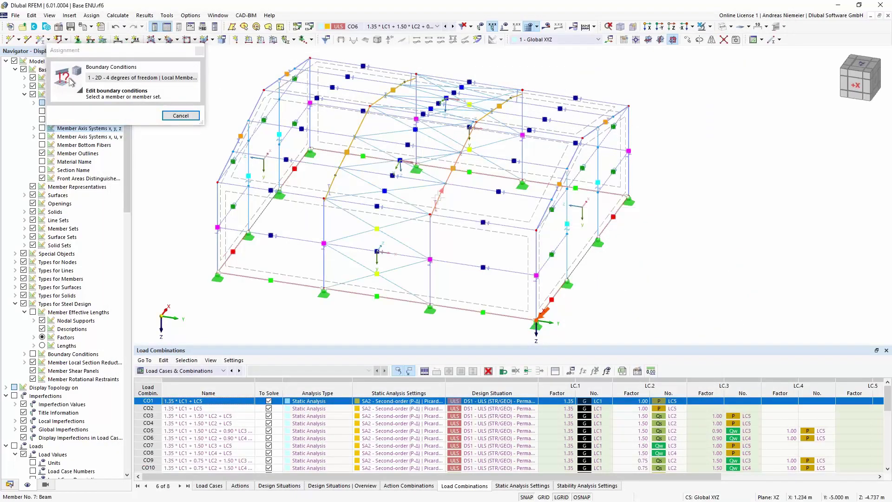
{"action": "left_click", "coordinate": [438, 197]}
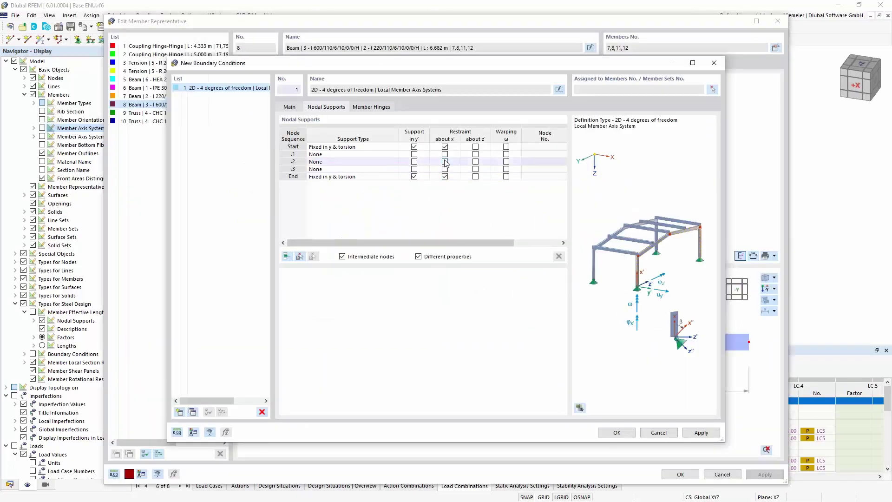
{"action": "left_click", "coordinate": [414, 162]}
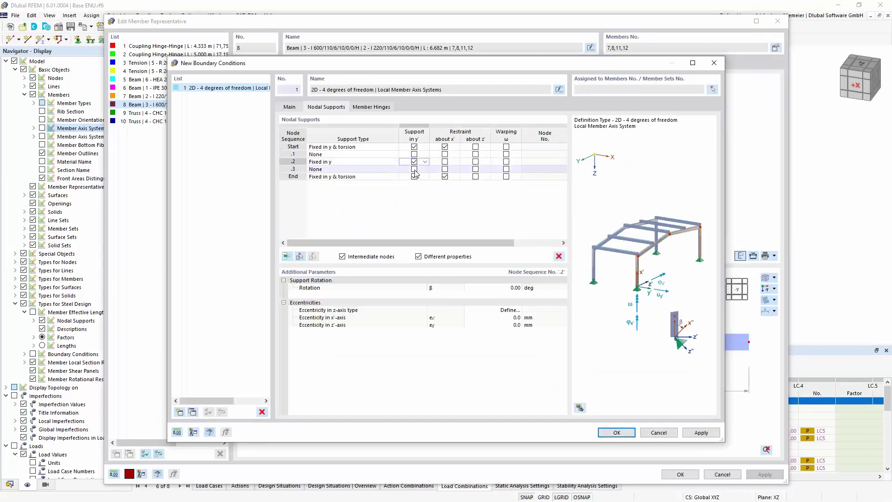
{"action": "left_click", "coordinate": [414, 170]}
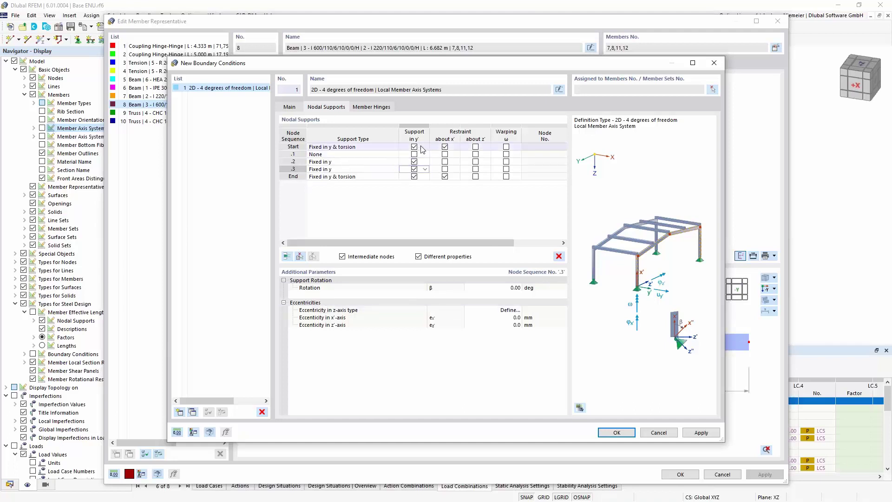
- Set the support rotation β at the start and end nodes, with -13° at the end, and accept the rafter's boundary conditions
{"action": "left_click", "coordinate": [293, 146]}
{"action": "left_click", "coordinate": [511, 287]}
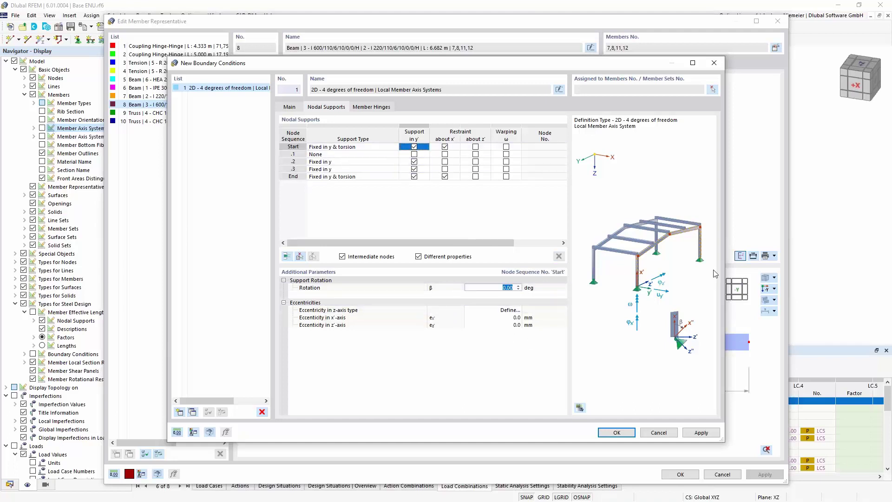
{"action": "left_click", "coordinate": [423, 177]}
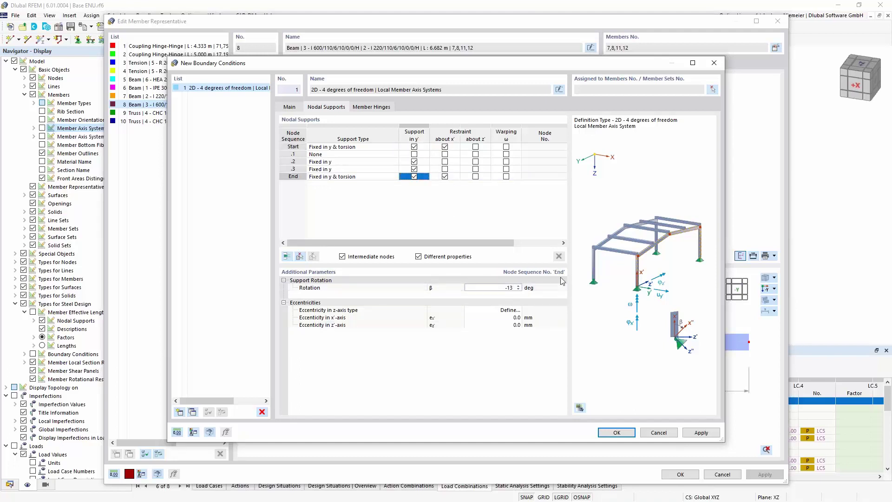
{"action": "left_click", "coordinate": [617, 433]}
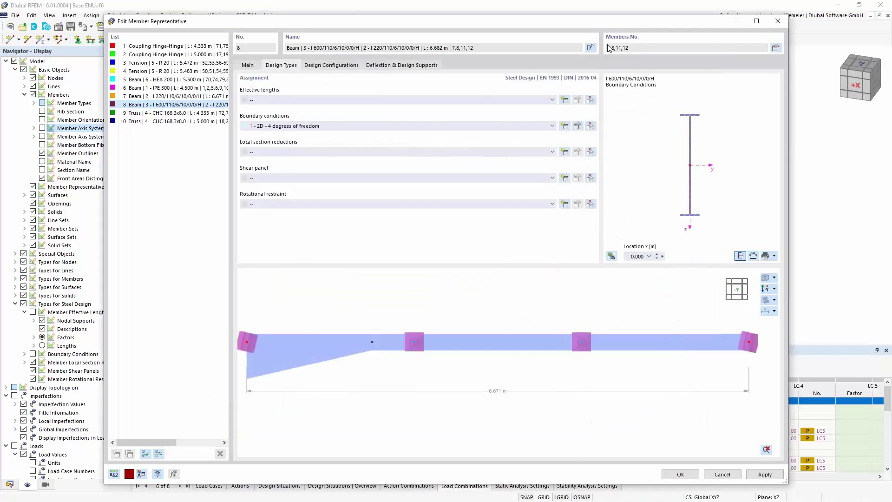
{"action": "left_click", "coordinate": [689, 478]}
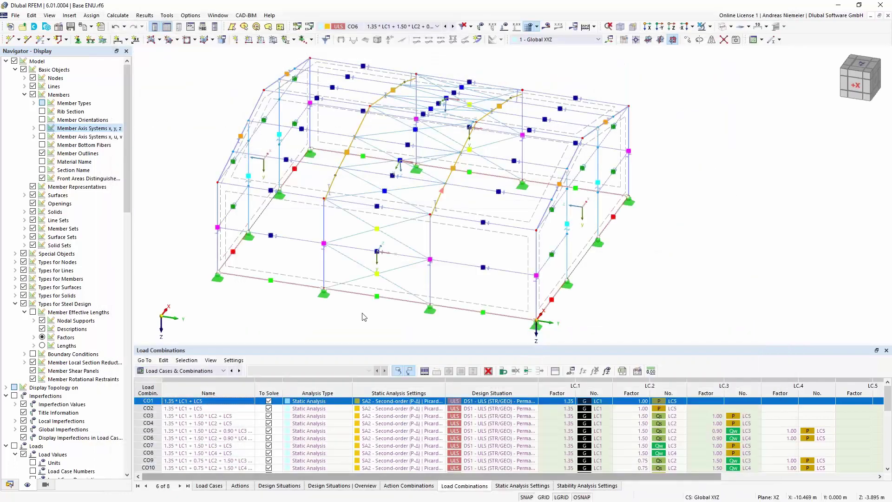
- Display the steel design boundary conditions and member effective lengths in the model, with the effective length descriptions turned off
{"action": "left_click", "coordinate": [25, 95]}
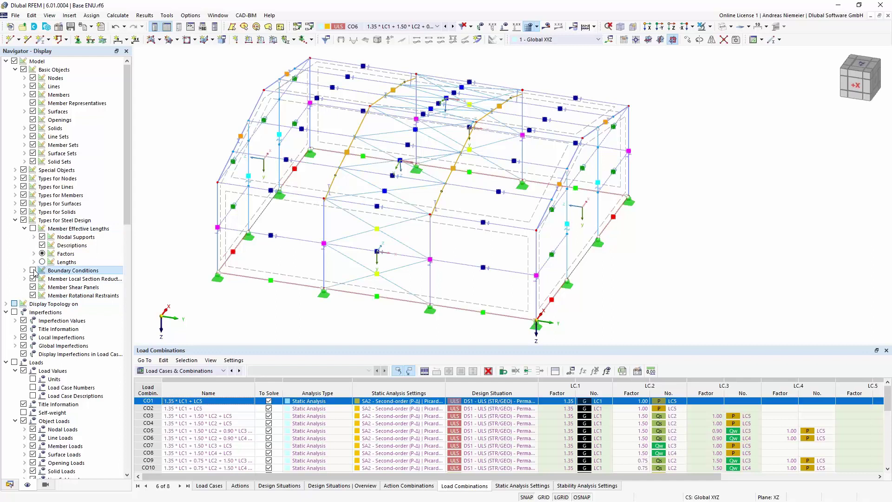
{"action": "left_click", "coordinate": [42, 245]}
{"action": "left_click", "coordinate": [33, 228]}
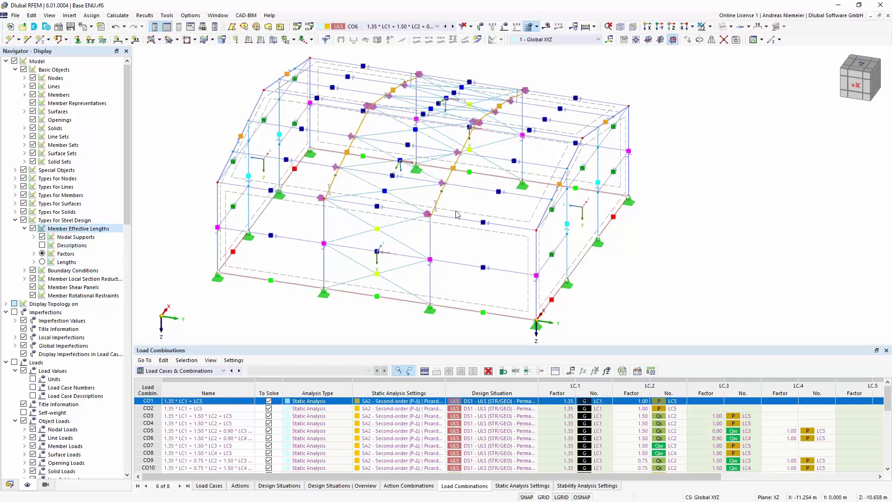
- Create new steel design effective lengths for the member representative of the end frames' rafters, members 3, 4, 15 and 16
{"action": "scroll", "coordinate": [430, 215], "scroll_direction": "up", "scroll_amount": 2}
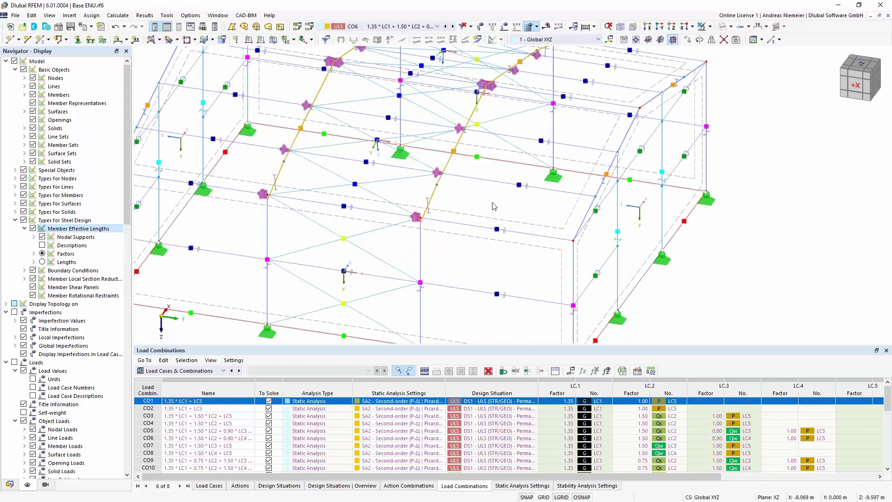
{"action": "scroll", "coordinate": [494, 205], "scroll_direction": "down", "scroll_amount": 2}
{"action": "scroll", "coordinate": [208, 124], "scroll_direction": "up", "scroll_amount": 2}
{"action": "left_click", "coordinate": [209, 124]}
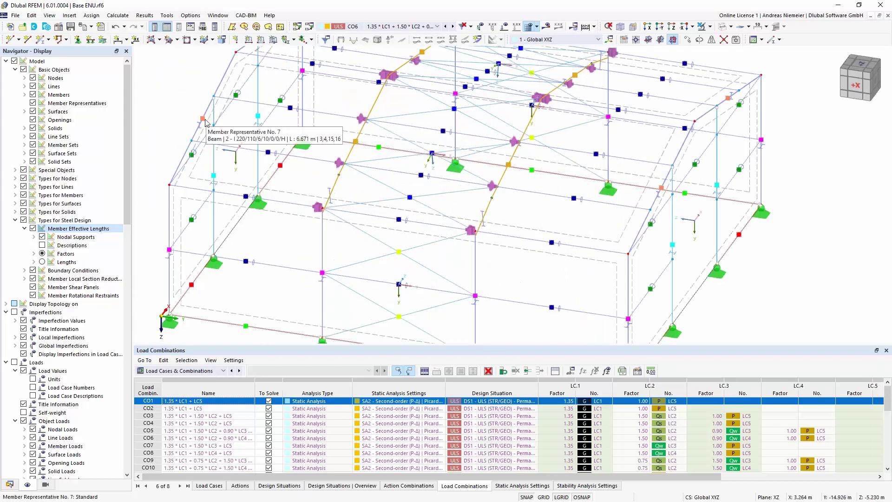
{"action": "double_click", "coordinate": [334, 254]}
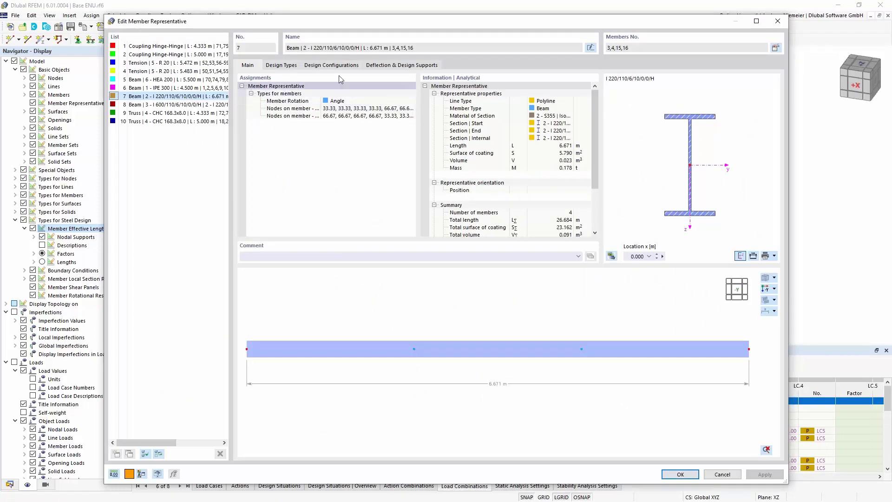
{"action": "left_click", "coordinate": [282, 66]}
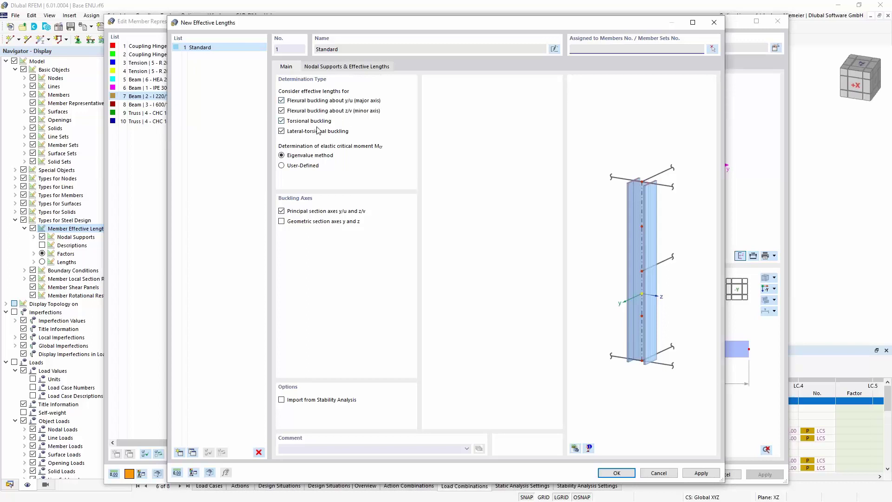
- Import the intermediate nodes from member 15, fixing node .1 in y/u and node .2 in both y/u and z/v
{"action": "left_click", "coordinate": [362, 67]}
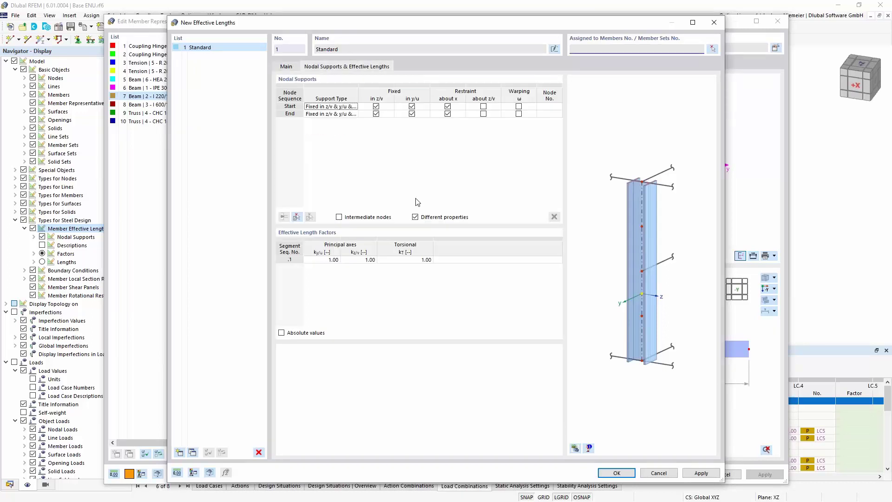
{"action": "left_click", "coordinate": [296, 216]}
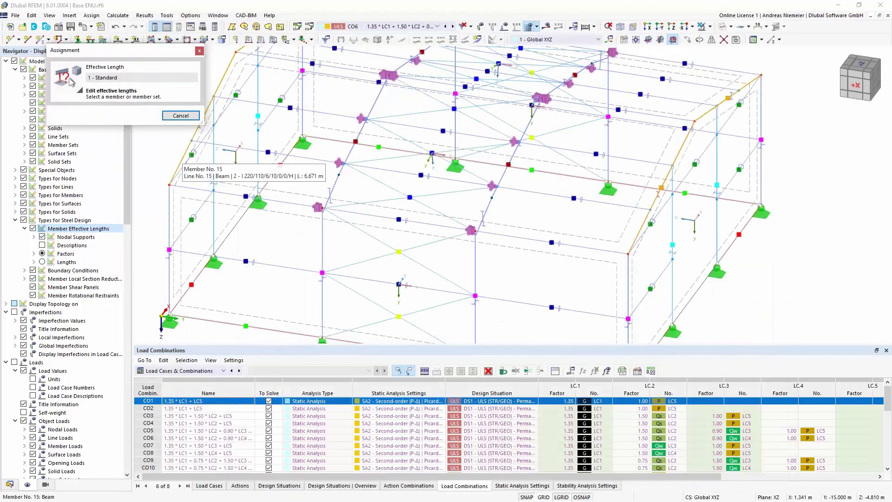
{"action": "left_click", "coordinate": [182, 159]}
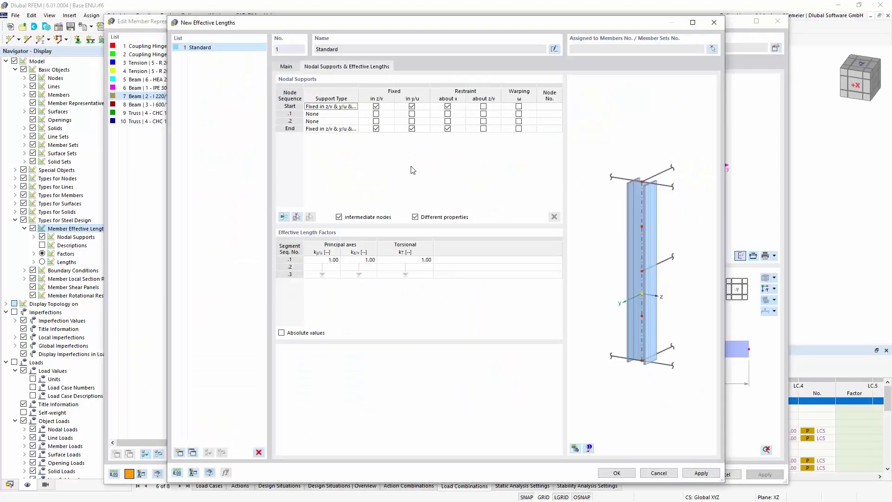
{"action": "left_click", "coordinate": [412, 114]}
{"action": "left_click", "coordinate": [412, 121]}
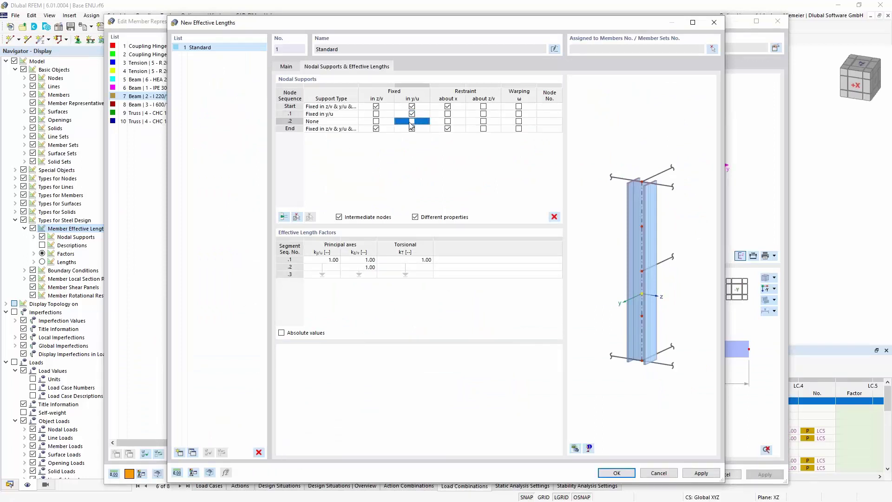
{"action": "left_click", "coordinate": [377, 121]}
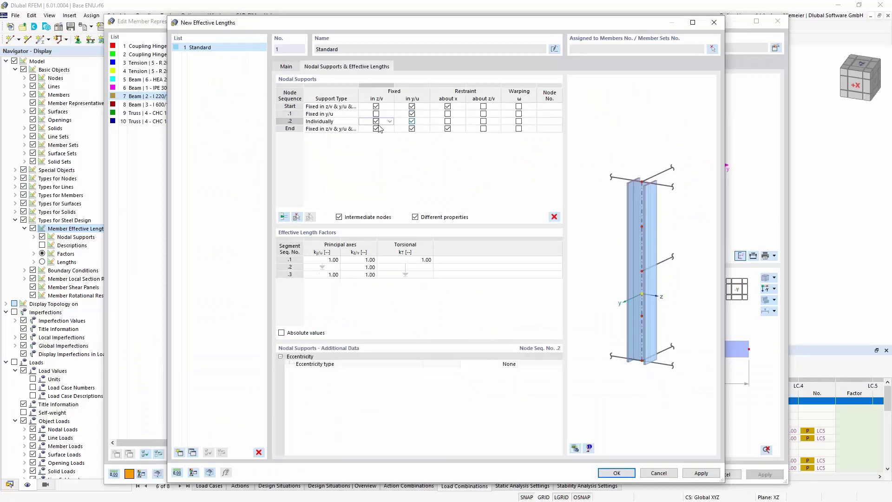
{"action": "left_click", "coordinate": [618, 474]}
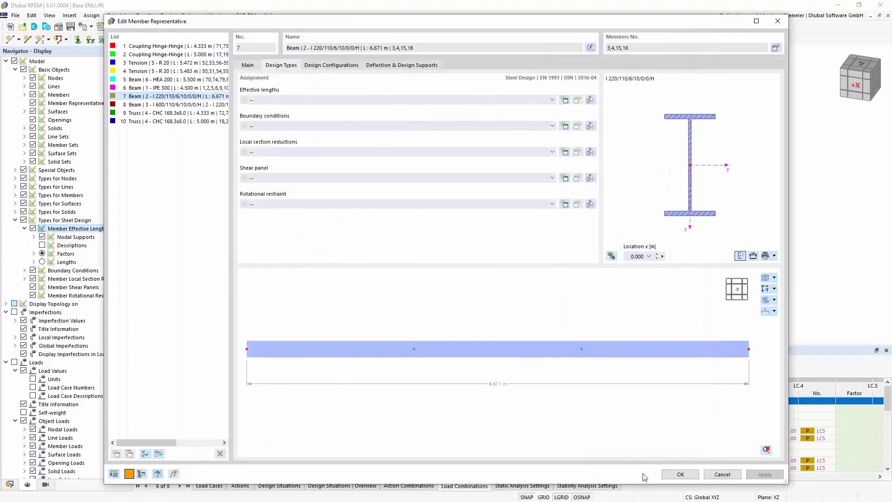
{"action": "left_click", "coordinate": [670, 475]}
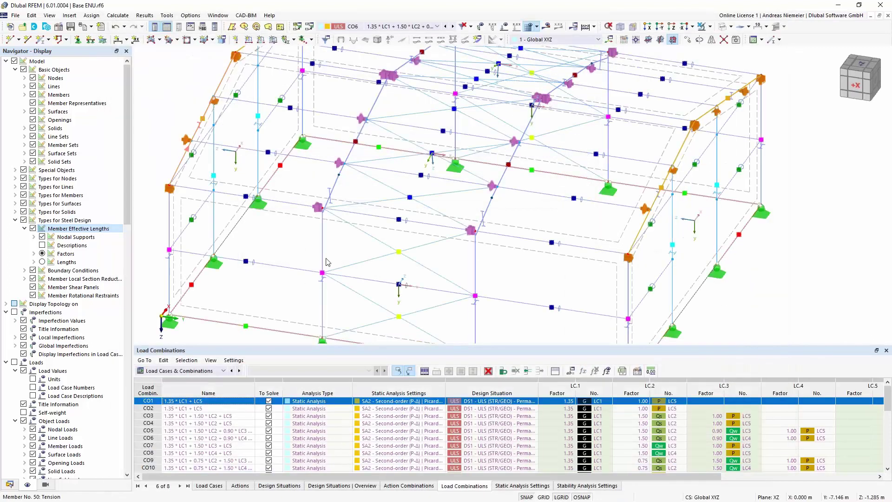
- Create a new member shear panel for the representative of the inner frames' tapered rafters, members 7, 8, 11 and 12
{"action": "scroll", "coordinate": [192, 137], "scroll_direction": "up", "scroll_amount": 3}
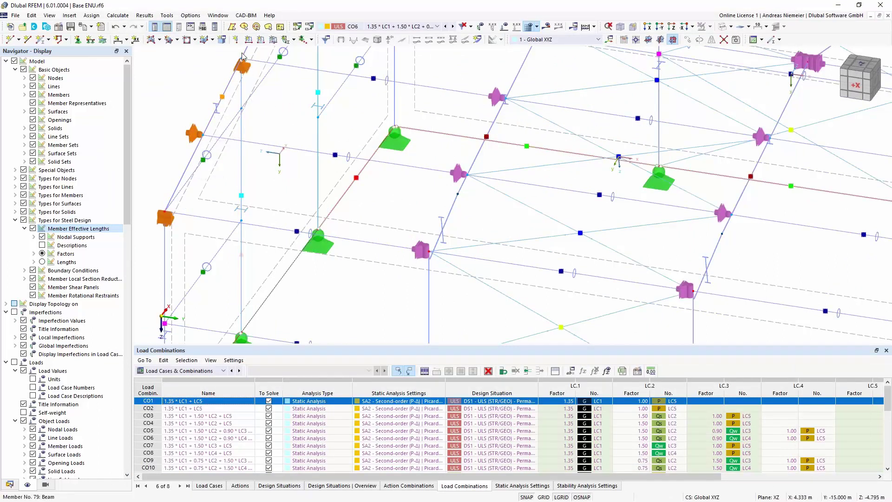
{"action": "scroll", "coordinate": [263, 145], "scroll_direction": "down", "scroll_amount": 5}
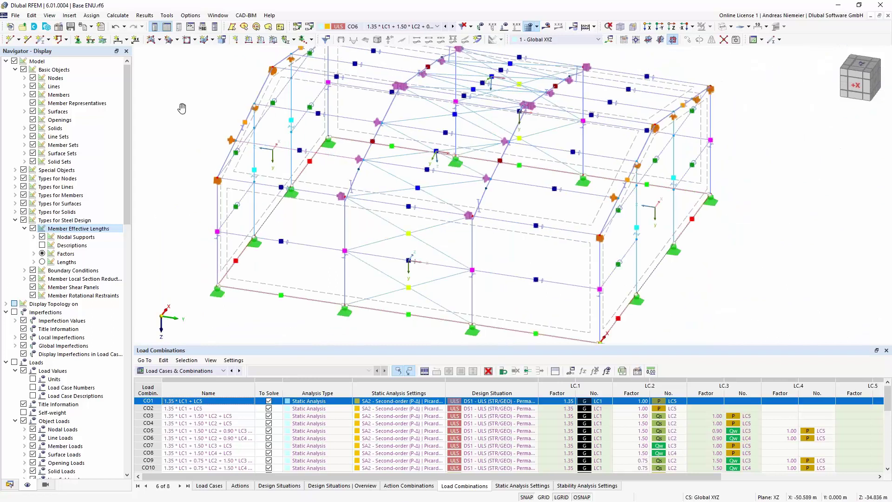
{"action": "mouse_move", "coordinate": [209, 121]}
{"action": "middle_mouse_down"}
{"action": "mouse_move", "coordinate": [188, 108]}
{"action": "mouse_move", "coordinate": [193, 116]}
{"action": "middle_mouse_up"}
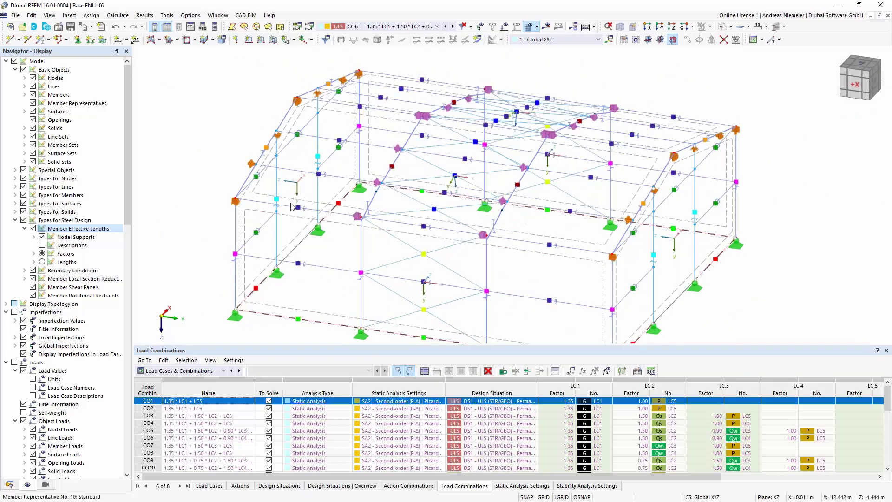
{"action": "double_click", "coordinate": [413, 248]}
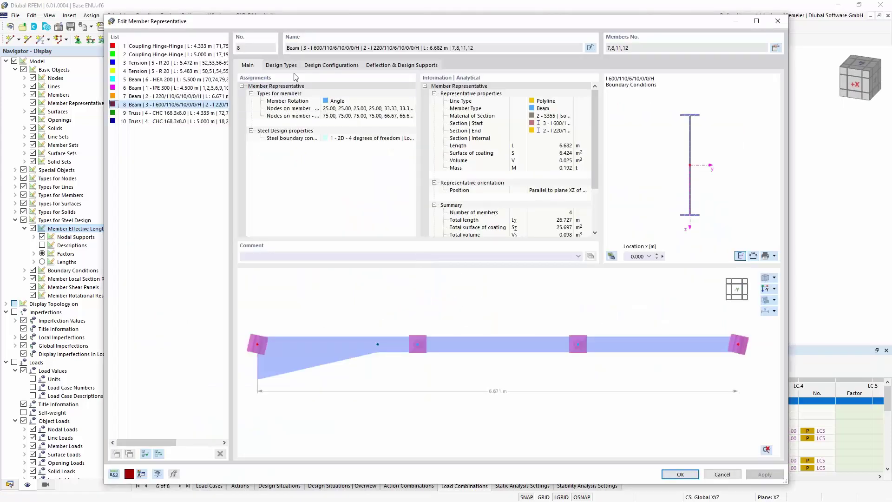
{"action": "left_click", "coordinate": [281, 65]}
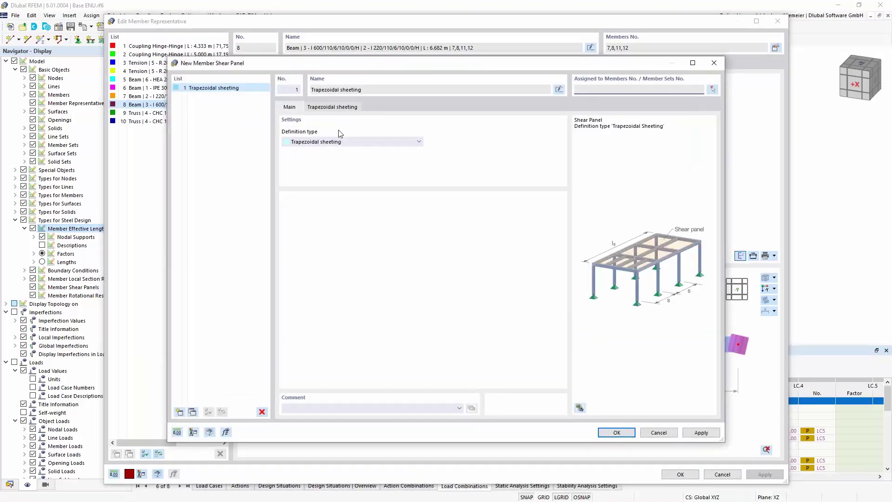
- Choose the Hoesch E trapezoidal sheeting HSW (-) E 160 - 1.00 from the section library for the shear panel
{"action": "left_click", "coordinate": [342, 109]}
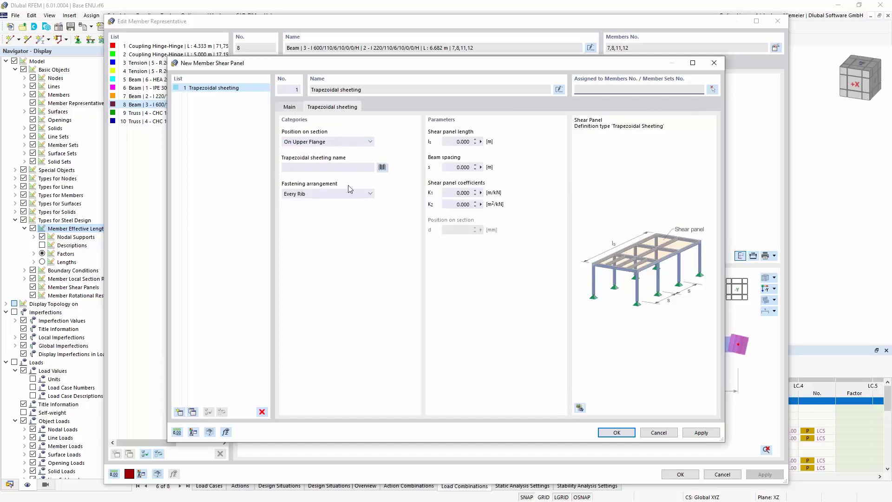
{"action": "left_click", "coordinate": [382, 168]}
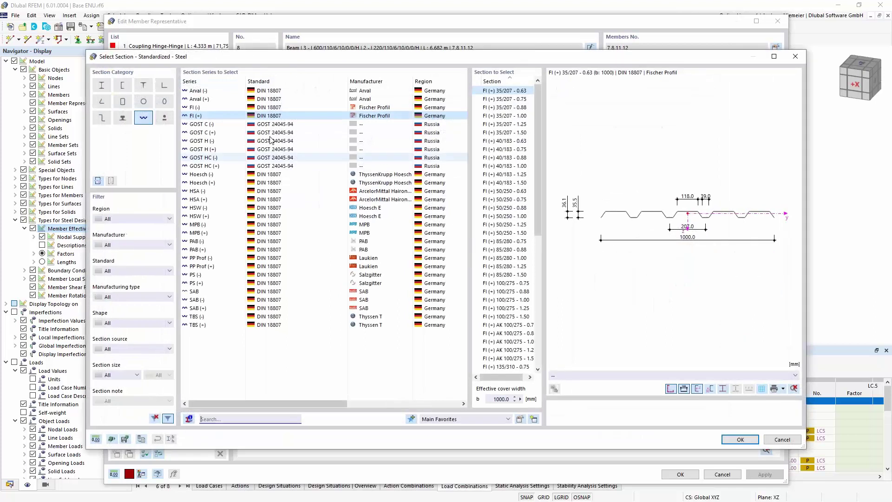
{"action": "left_click", "coordinate": [383, 209]}
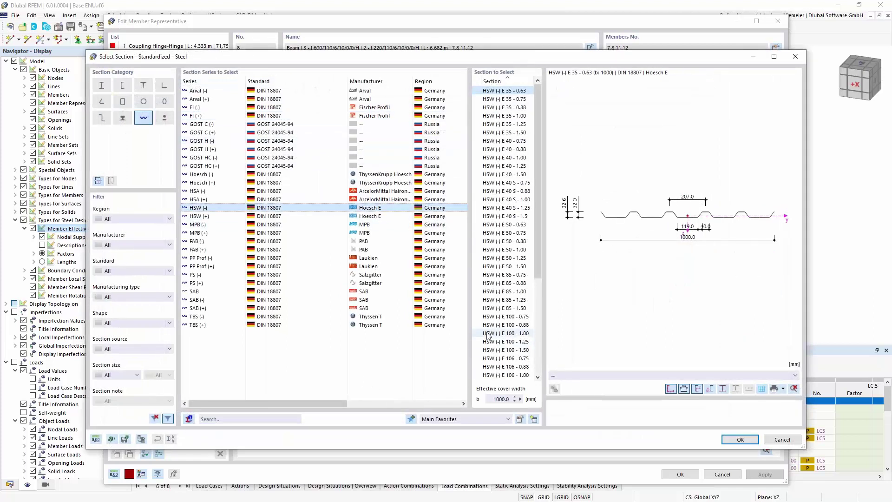
{"action": "left_click", "coordinate": [508, 358]}
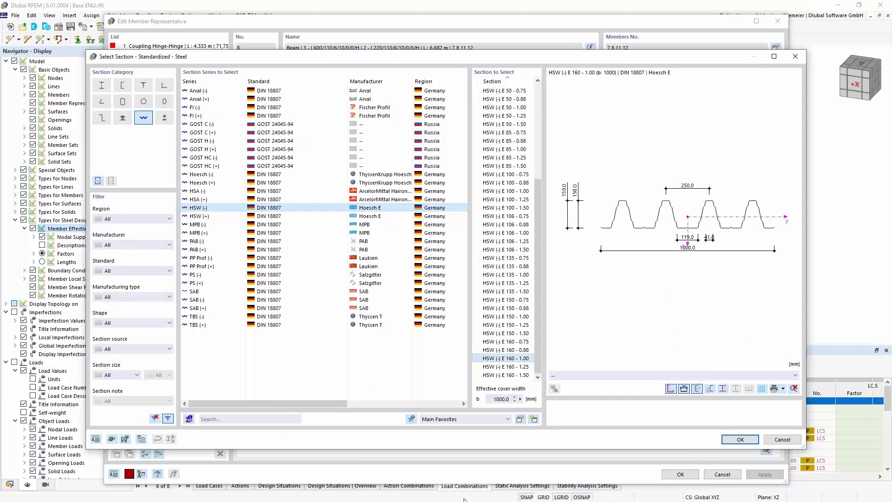
{"action": "left_click", "coordinate": [738, 440]}
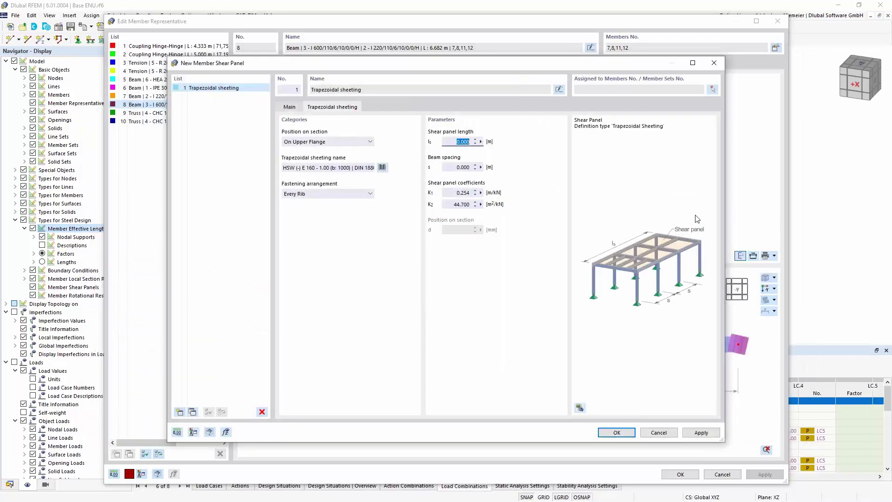
- Set the shear panel length to 15 m and the beam spacing to 5 m, and accept the shear panel
{"action": "type", "text": "15"}
{"action": "left_click", "coordinate": [455, 166]}
{"action": "type", "text": "5"}
{"action": "left_click", "coordinate": [622, 432]}
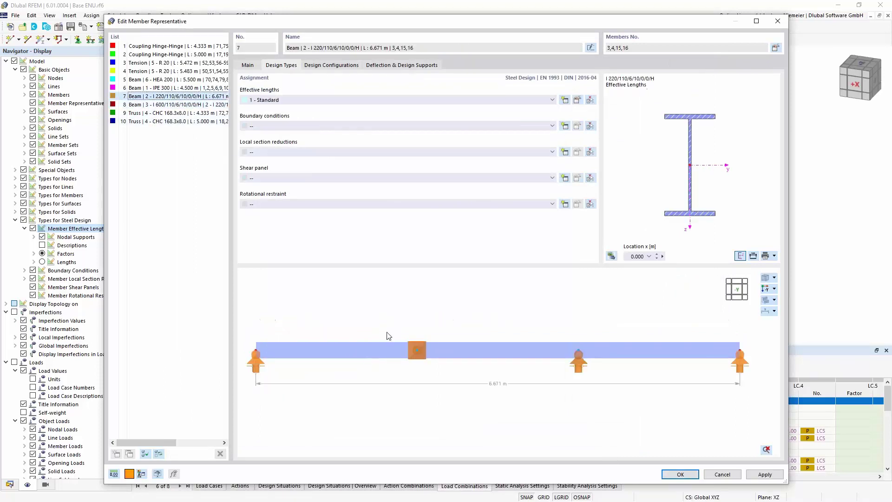
- Assign the existing trapezoidal sheeting shear panel to the end frames' rafters, members 3, 4, 15 and 16
{"action": "left_click", "coordinate": [298, 179]}
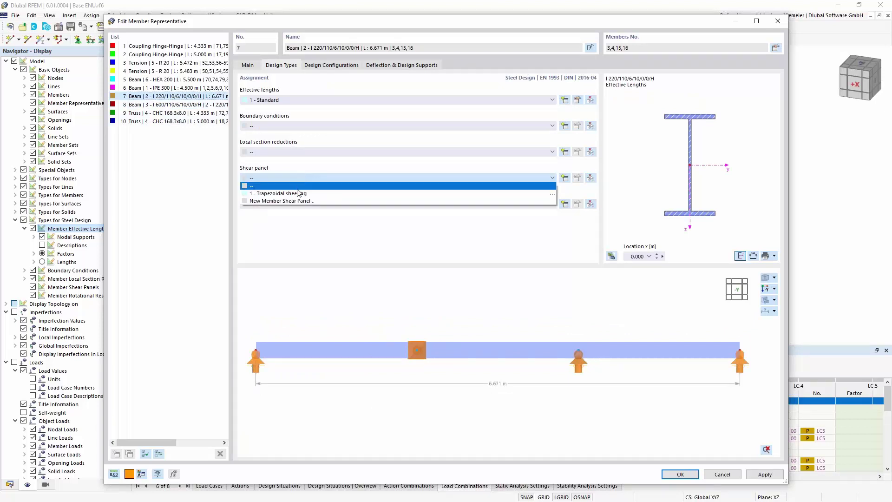
{"action": "left_click", "coordinate": [298, 190]}
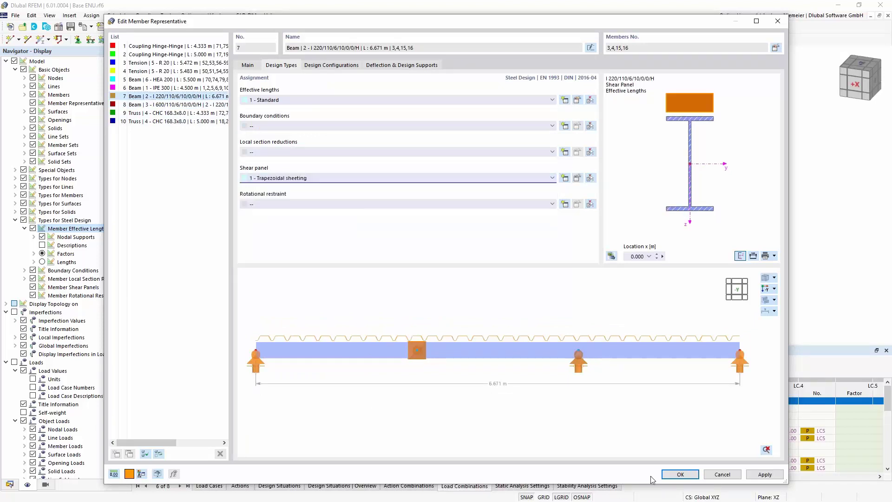
{"action": "left_click", "coordinate": [681, 474]}
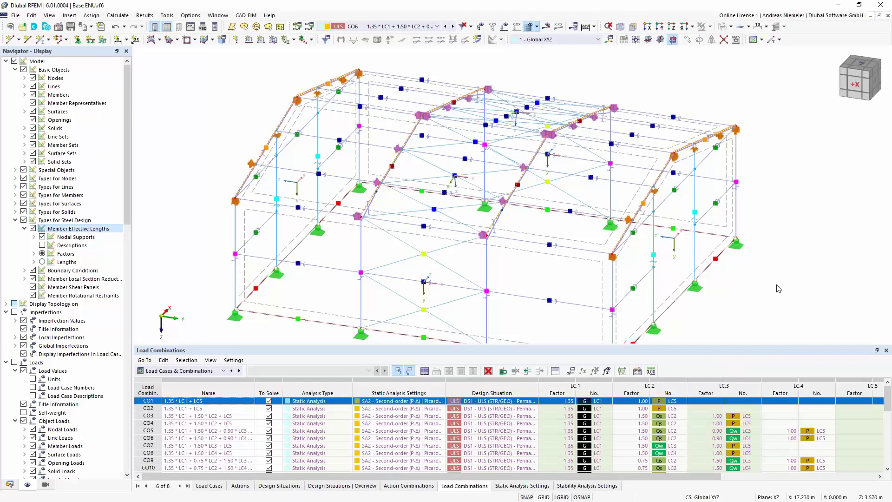
- Create new effective lengths for the representative of the 4.5 m IPE 300 columns, importing the intermediate nodes from member 5
{"action": "middle_click_drag", "start_coordinate": [775, 294], "coordinate": [262, 285], "text": "ctrl"}
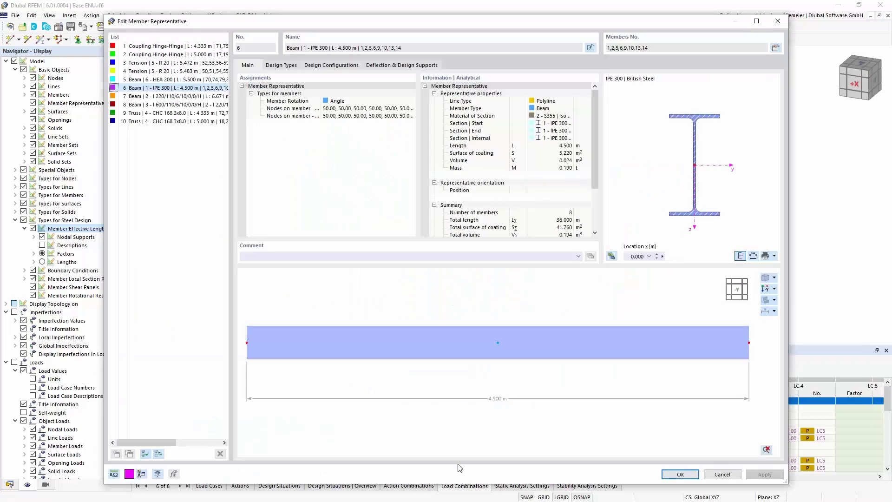
{"action": "left_click", "coordinate": [281, 65]}
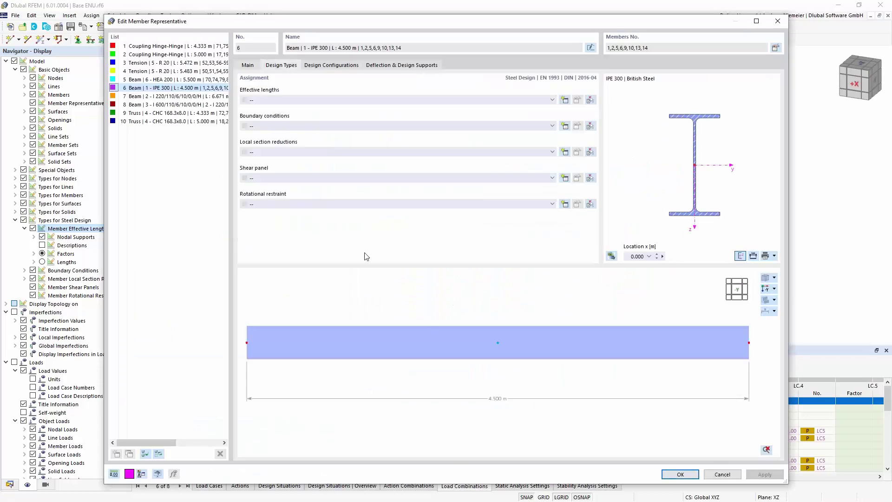
{"action": "left_click", "coordinate": [564, 101]}
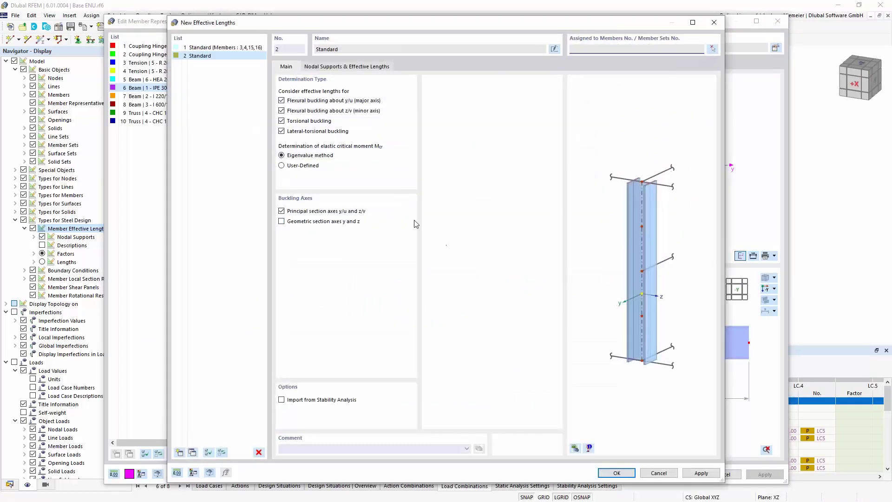
{"action": "left_click", "coordinate": [326, 69]}
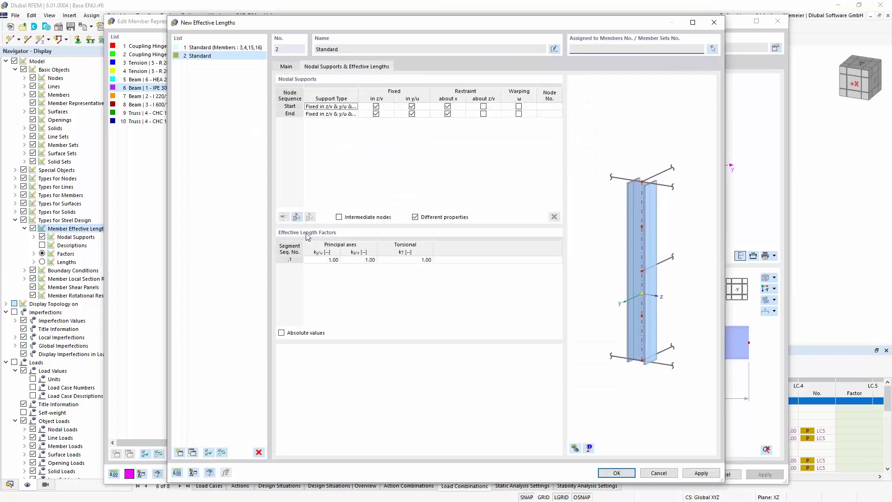
{"action": "left_click", "coordinate": [296, 217]}
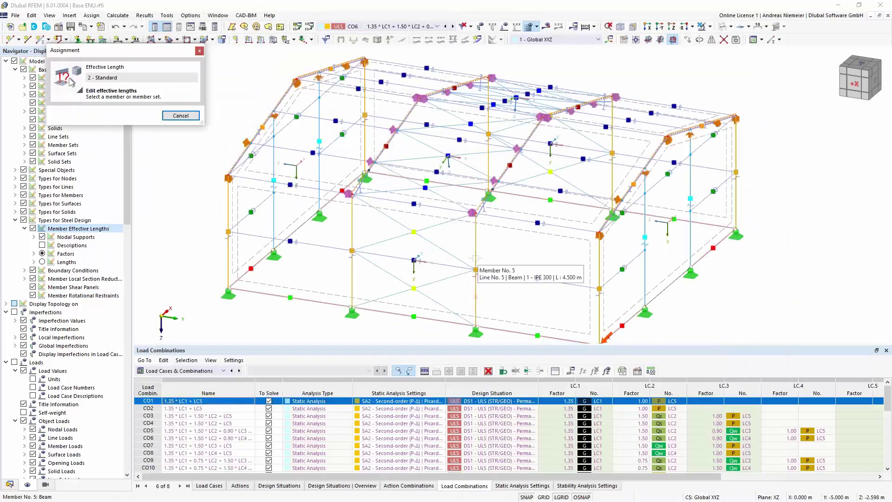
{"action": "left_click", "coordinate": [475, 257]}
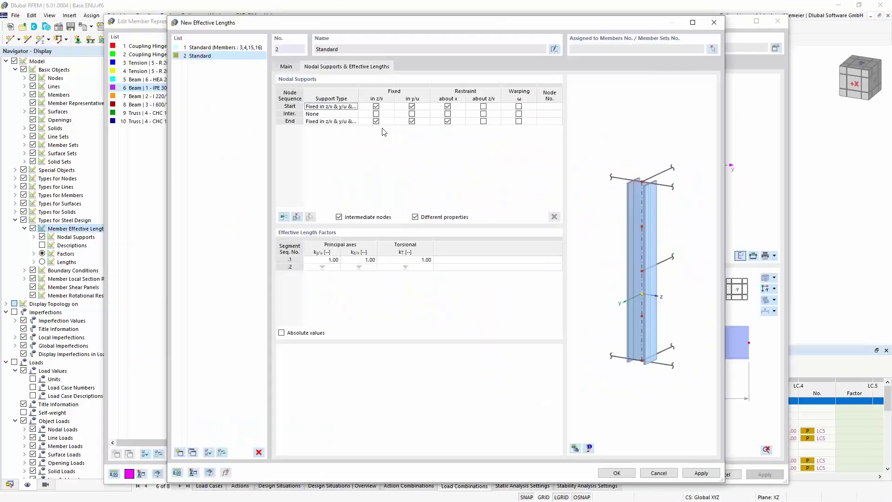
- Fix the IPE 300 columns' intermediate node in y/u, set the effective length factor ky/u to 3.5, and accept the representative
{"action": "left_click", "coordinate": [412, 114]}
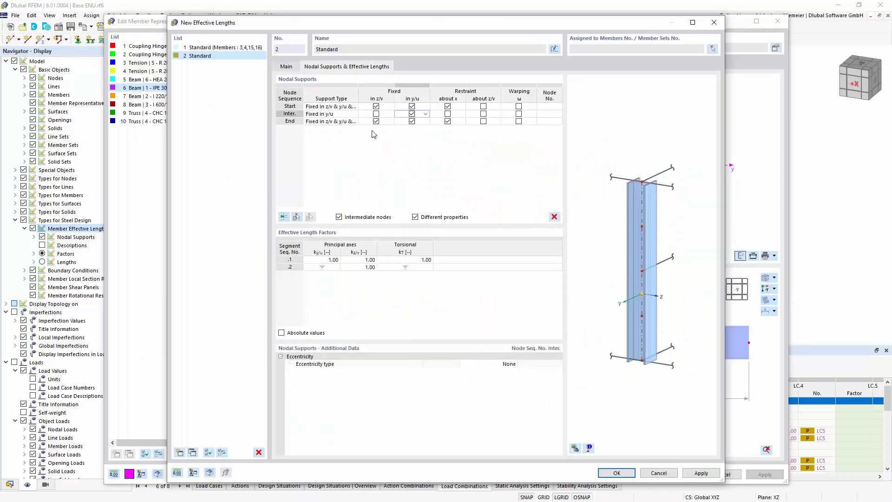
{"action": "left_click", "coordinate": [335, 261]}
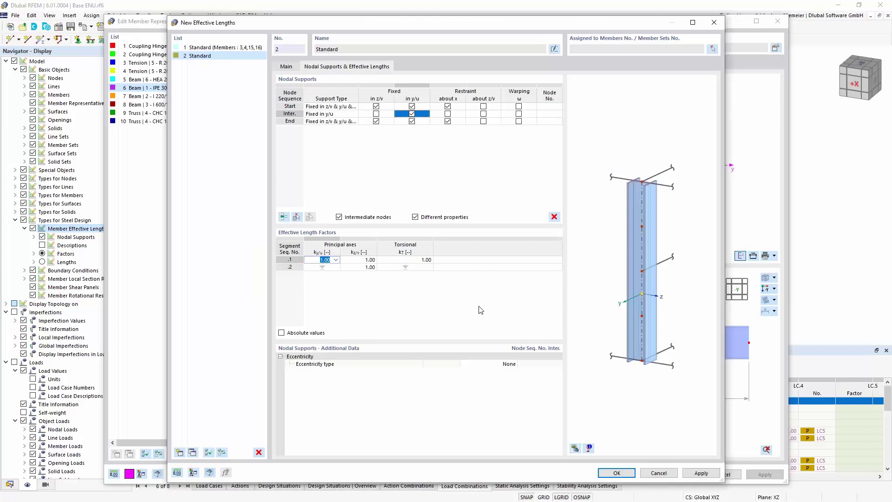
{"action": "type", "text": "3,5"}
{"action": "key", "text": "Return"}
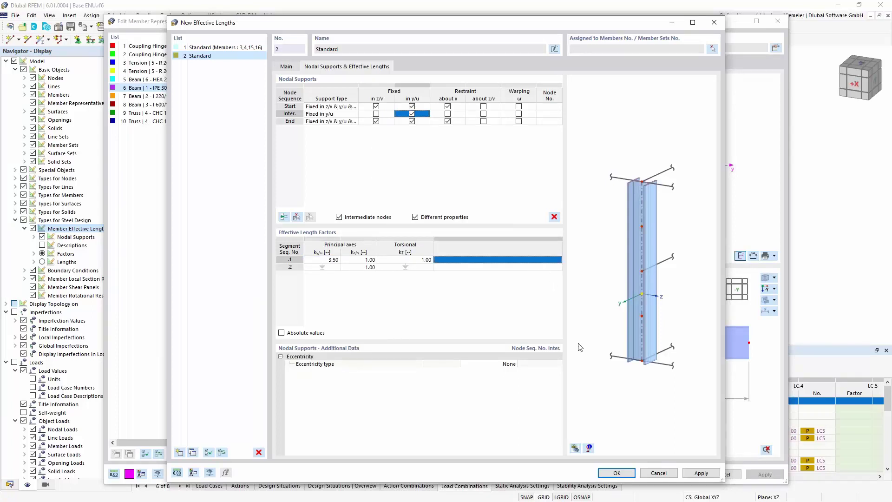
{"action": "left_click", "coordinate": [622, 474]}
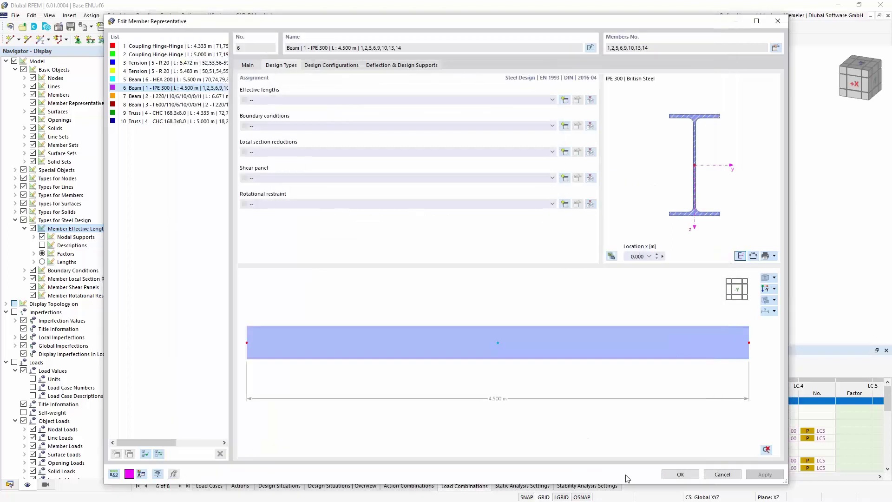
{"action": "left_click", "coordinate": [679, 474]}
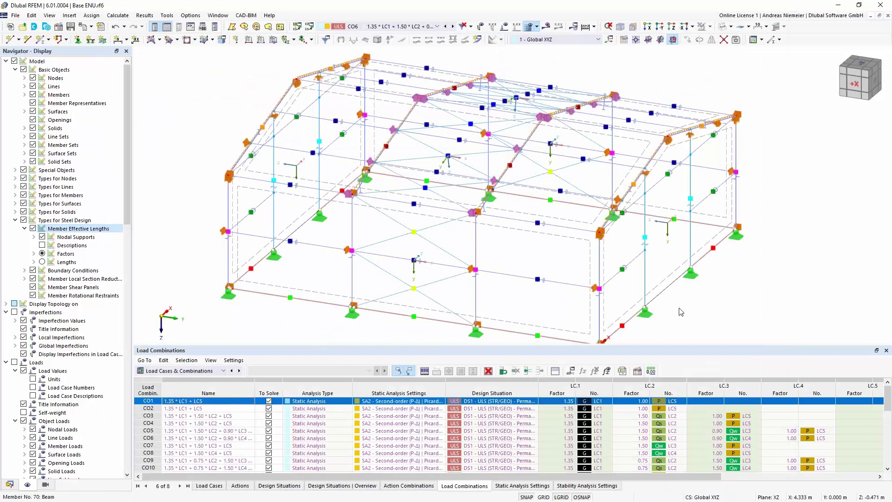
- Create new effective lengths for the representative of the gable wall's HEA 200 columns, importing the intermediate nodes from member 70
{"action": "middle_click_drag", "start_coordinate": [752, 295], "coordinate": [455, 281]}
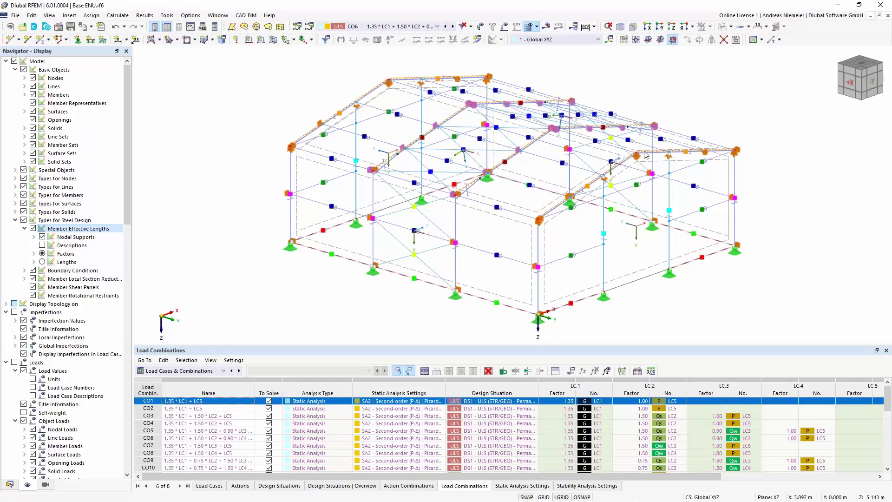
{"action": "double_click", "coordinate": [605, 237]}
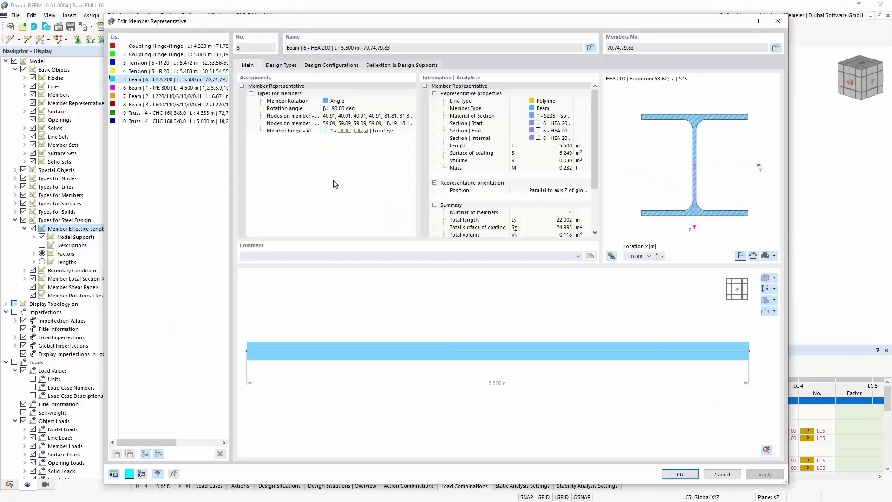
{"action": "left_click", "coordinate": [284, 65]}
{"action": "left_click", "coordinate": [564, 100]}
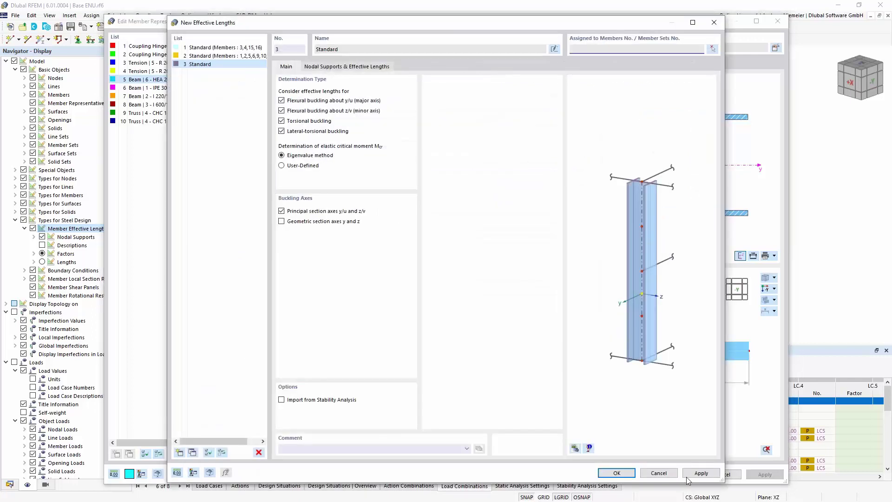
{"action": "left_click", "coordinate": [352, 66]}
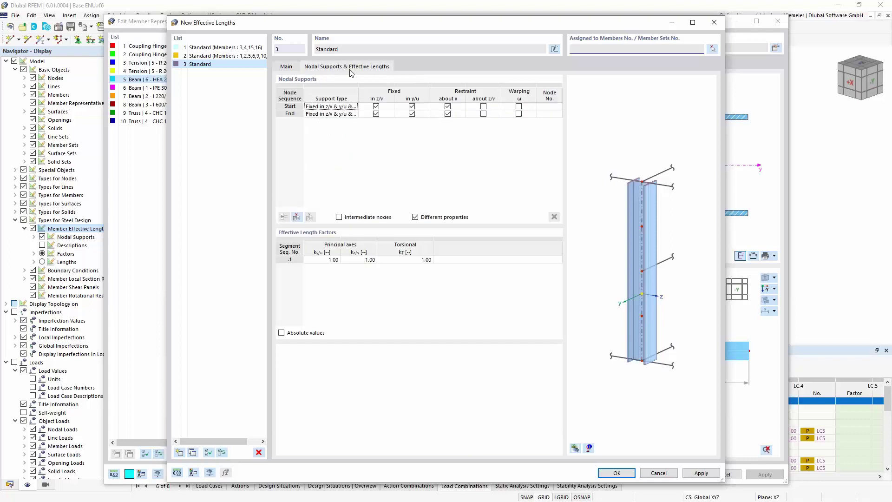
{"action": "left_click", "coordinate": [297, 217]}
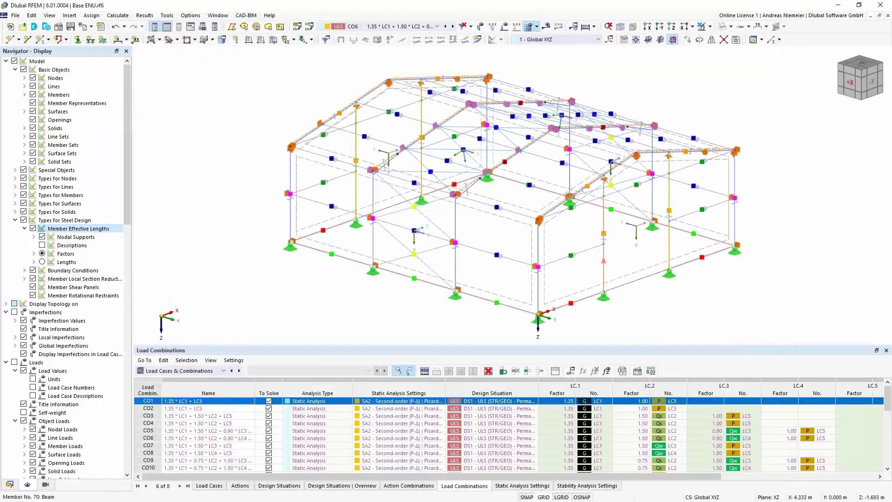
{"action": "left_click", "coordinate": [181, 115]}
- Fix both intermediate nodes of the HEA 200 columns in y/u and accept the effective lengths and the representative
{"action": "left_click", "coordinate": [412, 113]}
{"action": "left_click", "coordinate": [412, 120]}
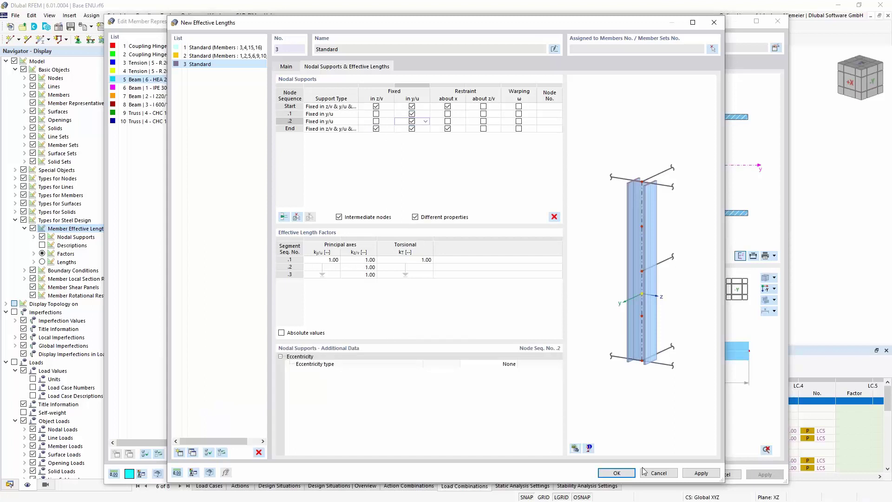
{"action": "left_click", "coordinate": [616, 472]}
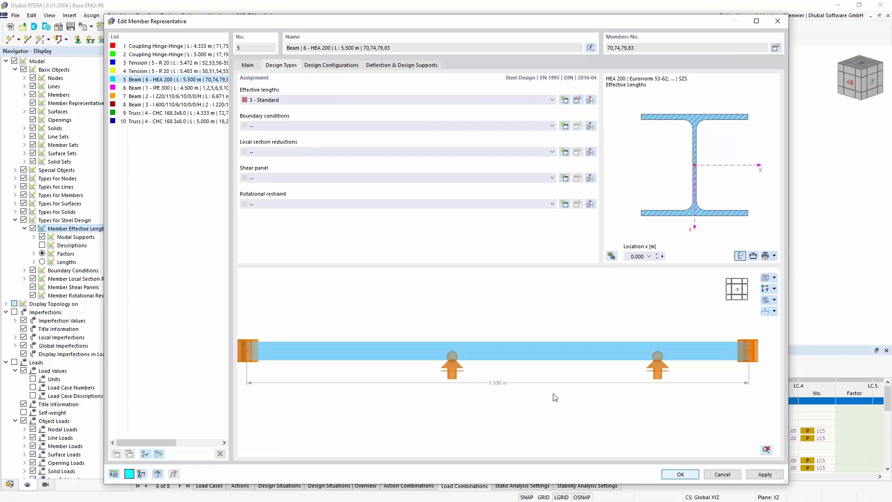
{"action": "left_click", "coordinate": [678, 475]}
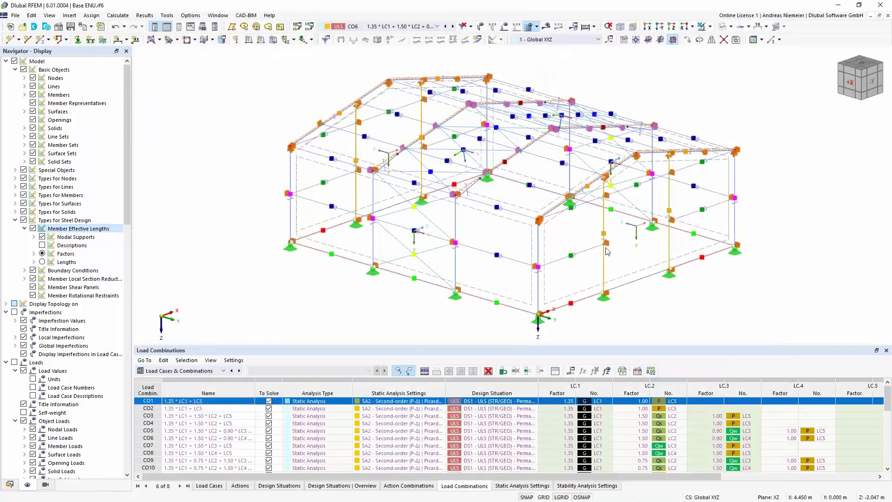
- Assign the existing effective lengths 3 - Standard to both CHC 168.3x8.0 truss representatives, 4.333 m and 5 m long
{"action": "scroll", "coordinate": [606, 253], "scroll_direction": "up", "scroll_amount": 2}
{"action": "scroll", "coordinate": [609, 256], "scroll_direction": "up", "scroll_amount": 3}
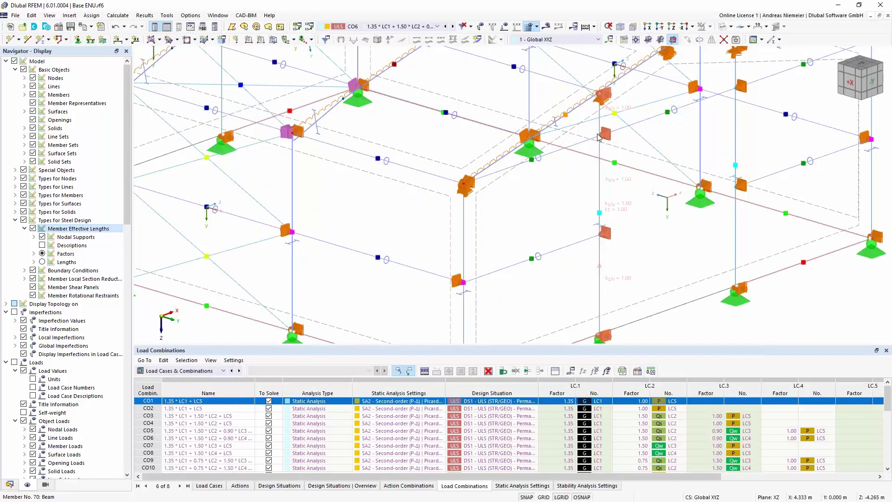
{"action": "scroll", "coordinate": [626, 257], "scroll_direction": "down", "scroll_amount": 2}
{"action": "scroll", "coordinate": [625, 257], "scroll_direction": "down", "scroll_amount": 1}
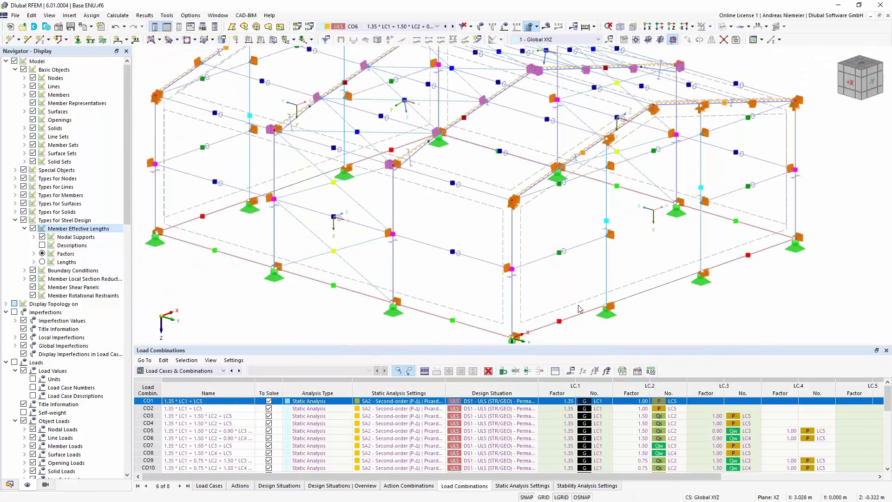
{"action": "scroll", "coordinate": [579, 307], "scroll_direction": "down", "scroll_amount": 2}
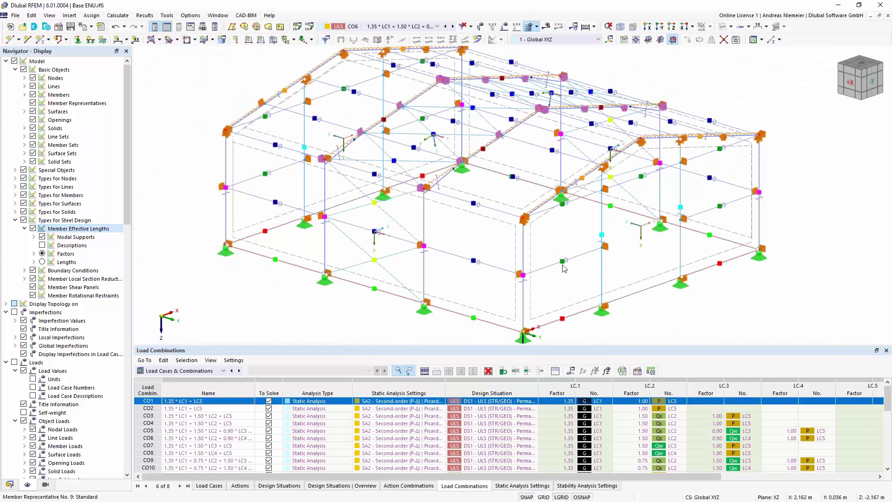
{"action": "left_click", "coordinate": [563, 266]}
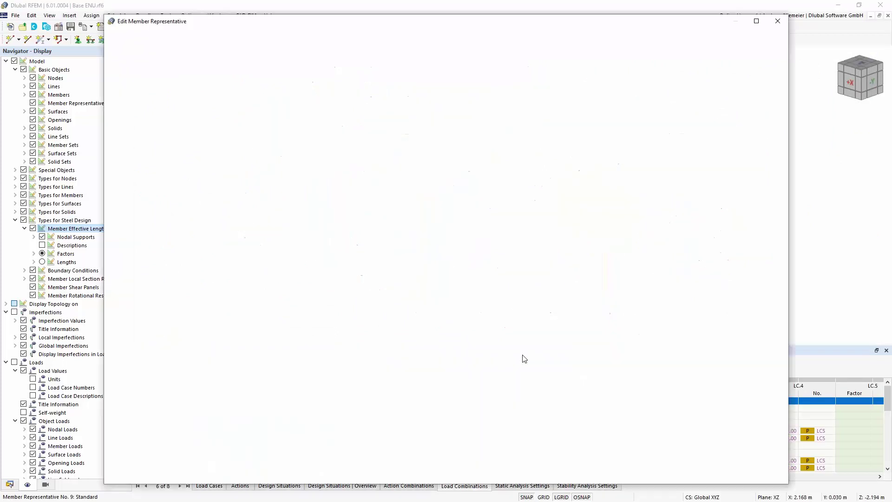
{"action": "left_click", "coordinate": [281, 66]}
{"action": "left_click", "coordinate": [300, 100]}
{"action": "left_click", "coordinate": [298, 131]}
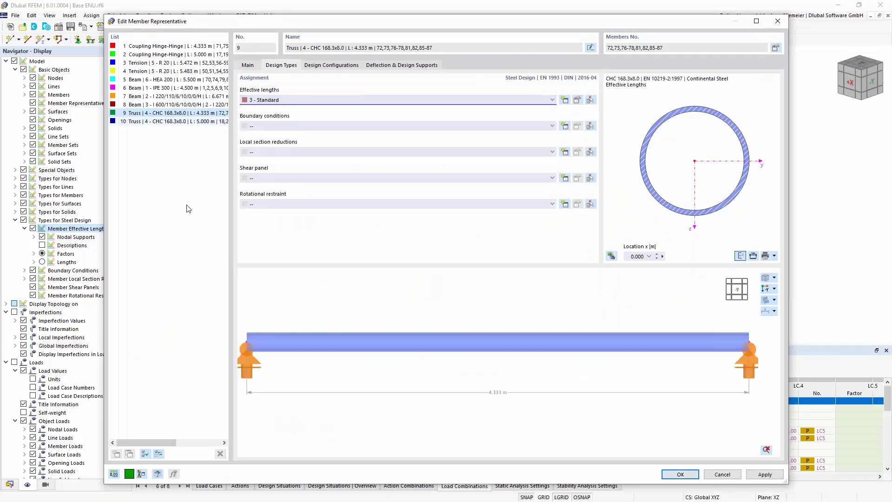
{"action": "left_click", "coordinate": [274, 102]}
{"action": "left_click", "coordinate": [277, 141]}
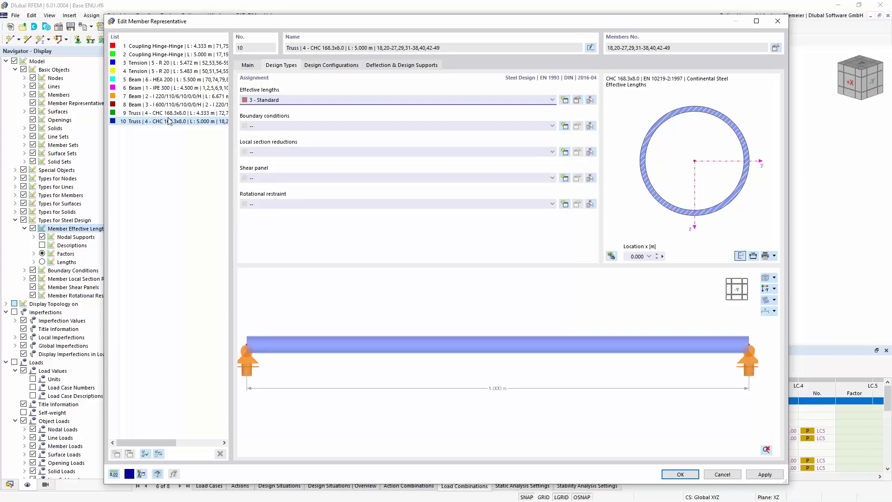
- Check the assigned steel design properties of all member representatives from 1 to 10, and accept the edited representatives
{"action": "left_click", "coordinate": [151, 46]}
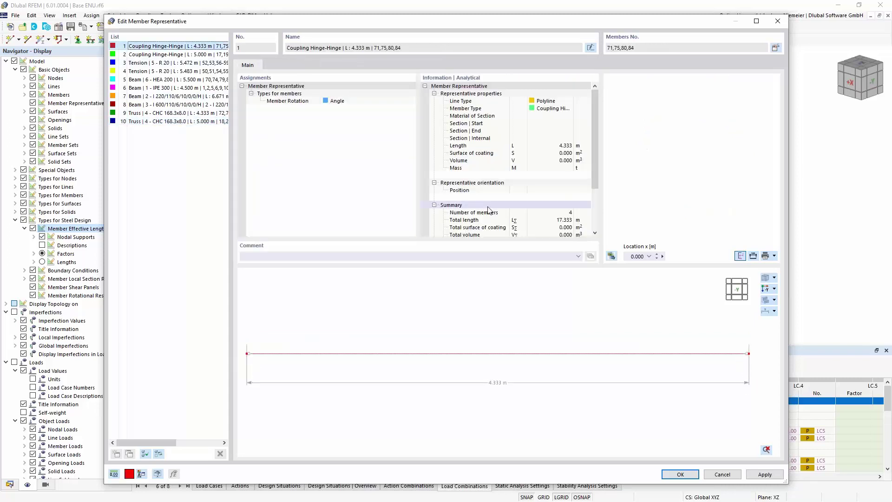
{"action": "left_click", "coordinate": [222, 54]}
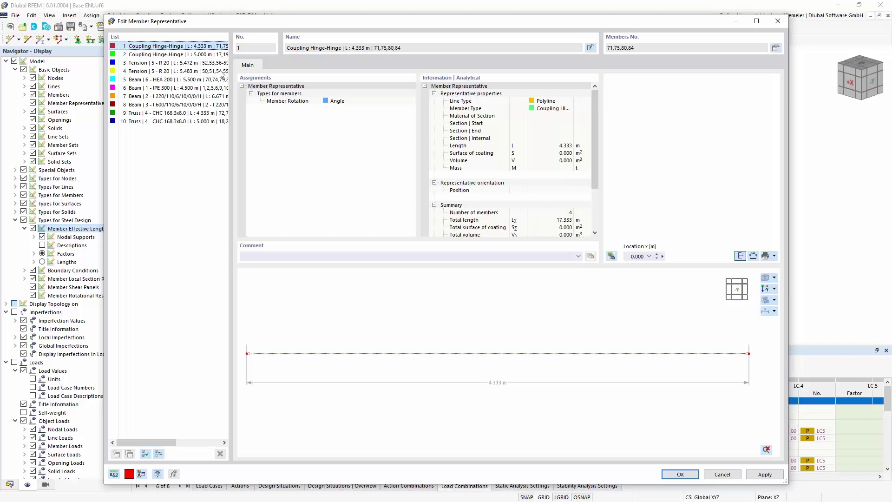
{"action": "key", "text": "Down"}
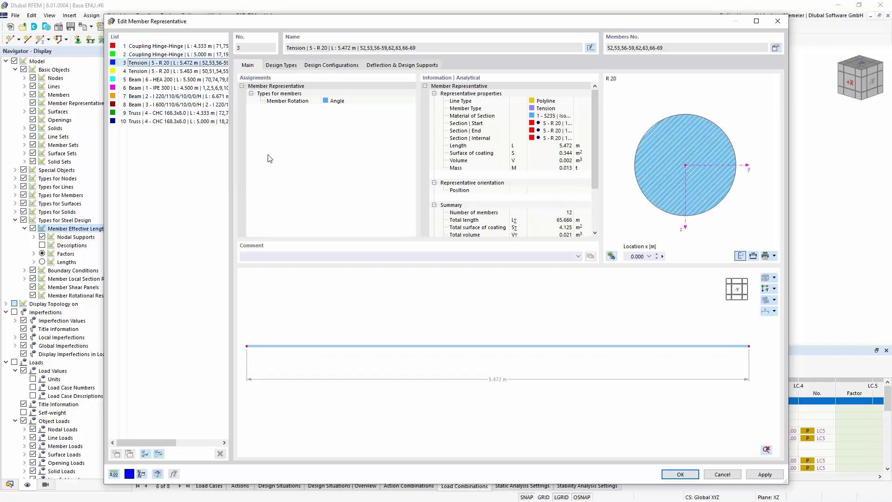
{"action": "key", "text": "Down"}
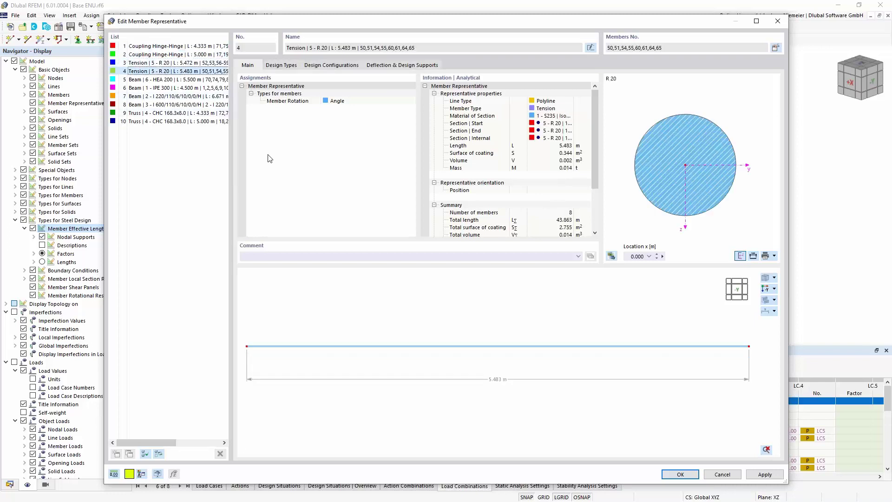
{"action": "key", "text": "Down"}
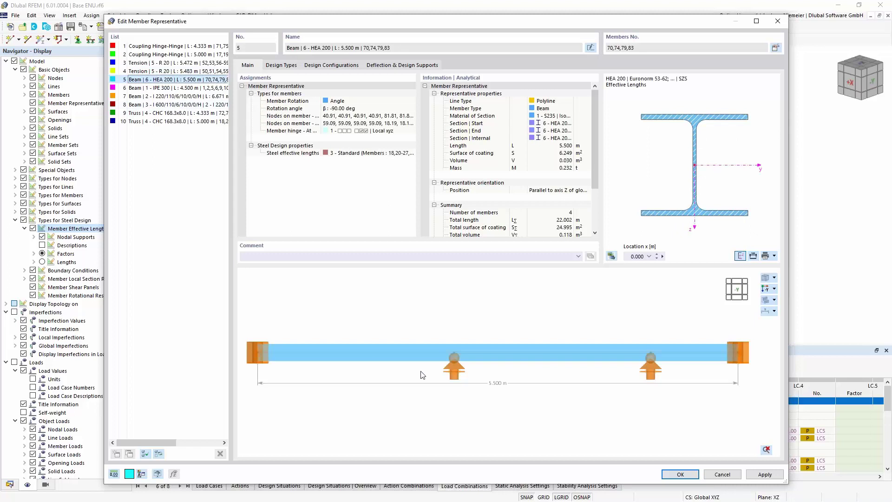
{"action": "key", "text": "Down"}
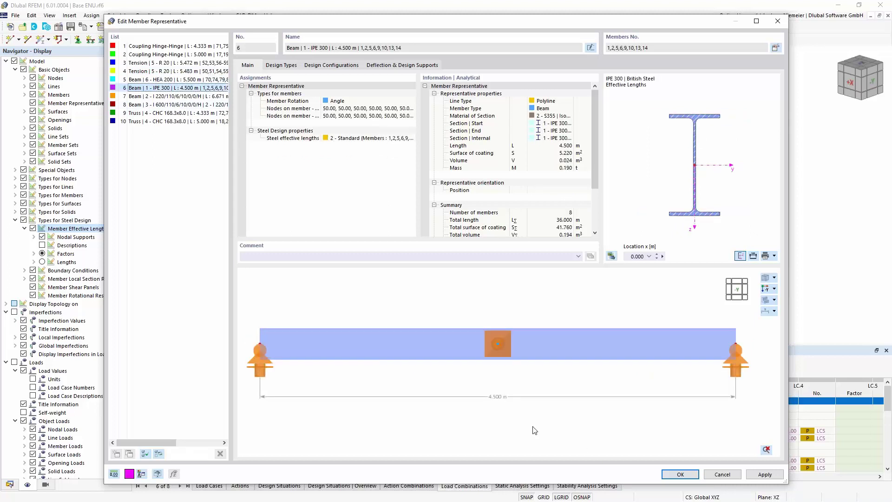
{"action": "key", "text": "Down"}
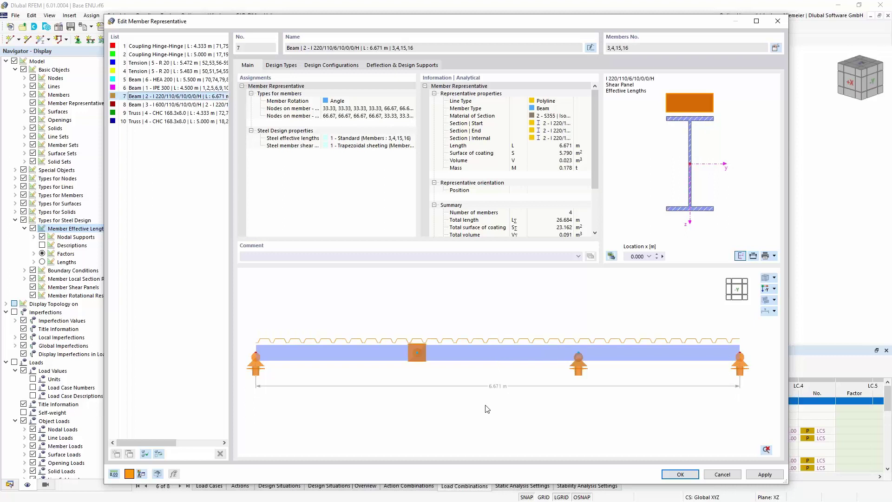
{"action": "key", "text": "Down"}
{"action": "key", "text": "Down"}
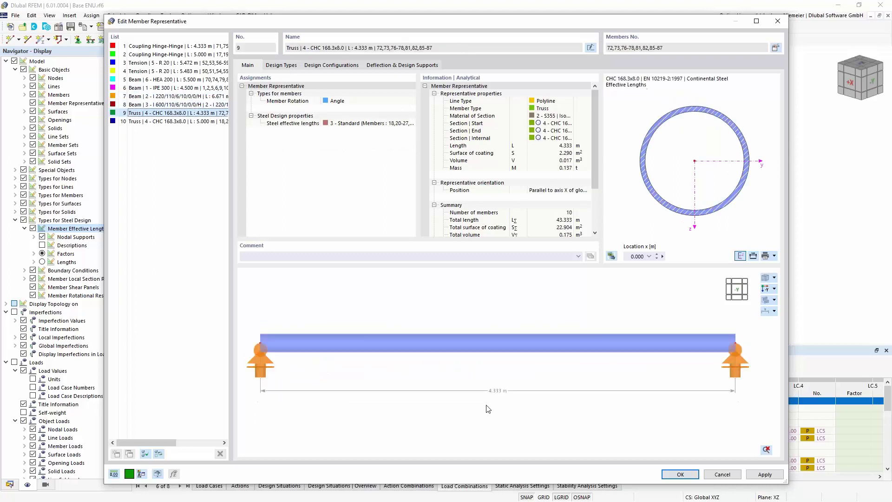
{"action": "key", "text": "Down"}
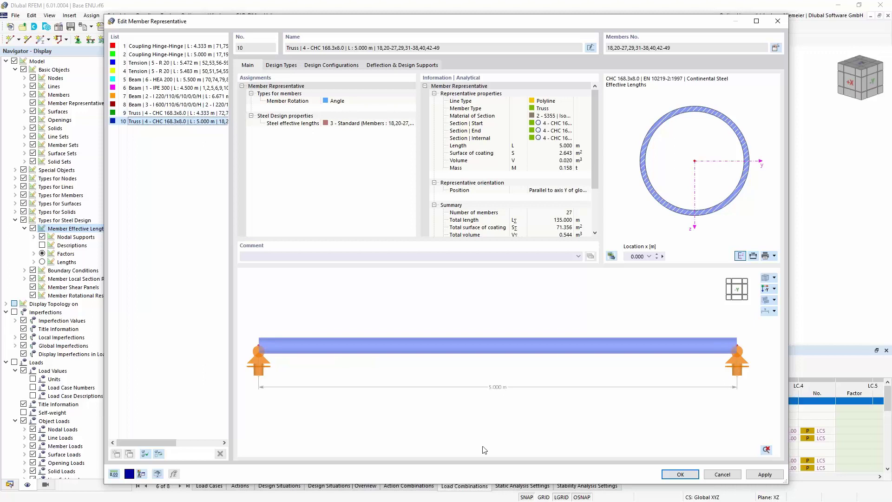
{"action": "left_click", "coordinate": [691, 479]}
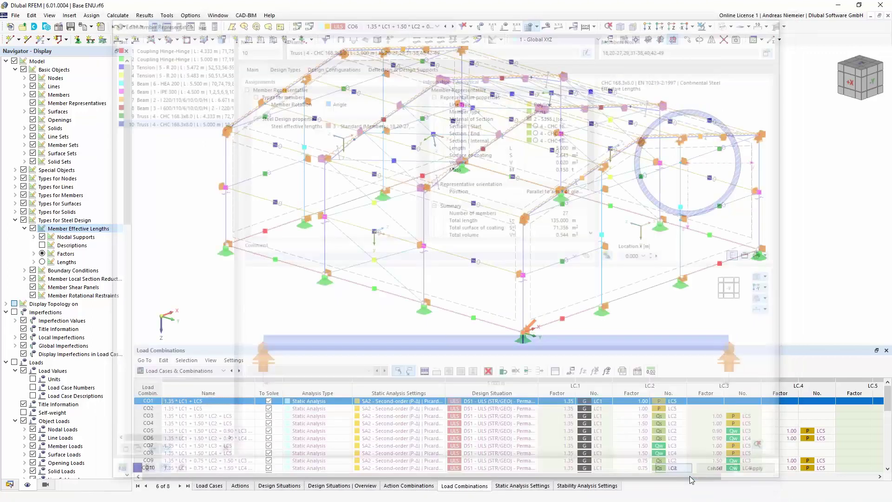
- Review the steel design input data for design situations, objects to design, materials and sections in an enlarged table area
{"action": "middle_click_drag", "start_coordinate": [280, 321], "coordinate": [302, 310], "text": "ctrl"}
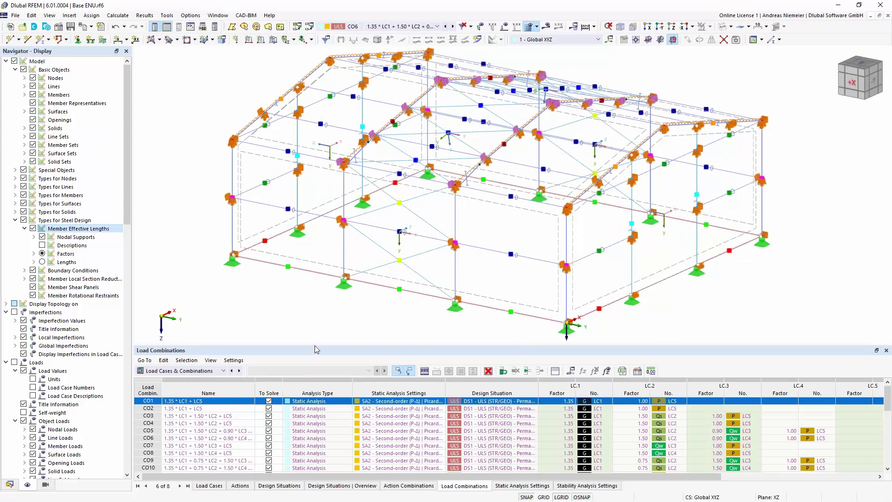
{"action": "left_click_drag", "start_coordinate": [315, 346], "coordinate": [306, 287]}
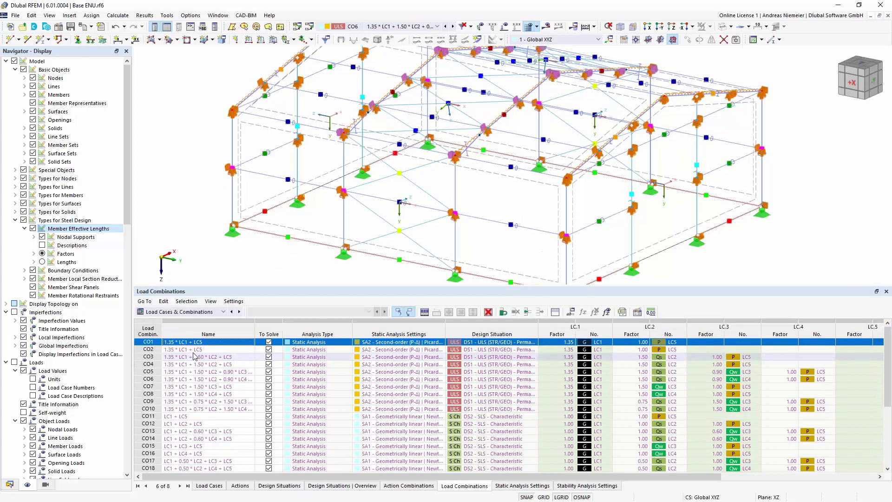
{"action": "left_click", "coordinate": [192, 313]}
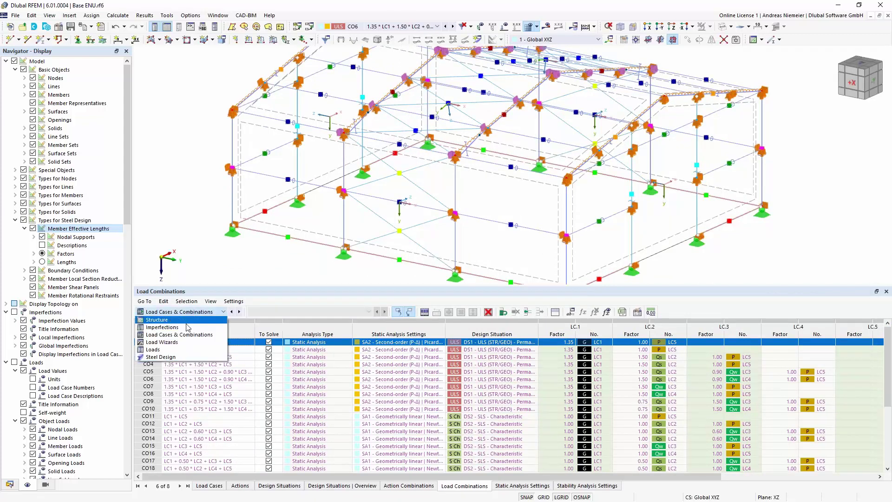
{"action": "left_click", "coordinate": [170, 357]}
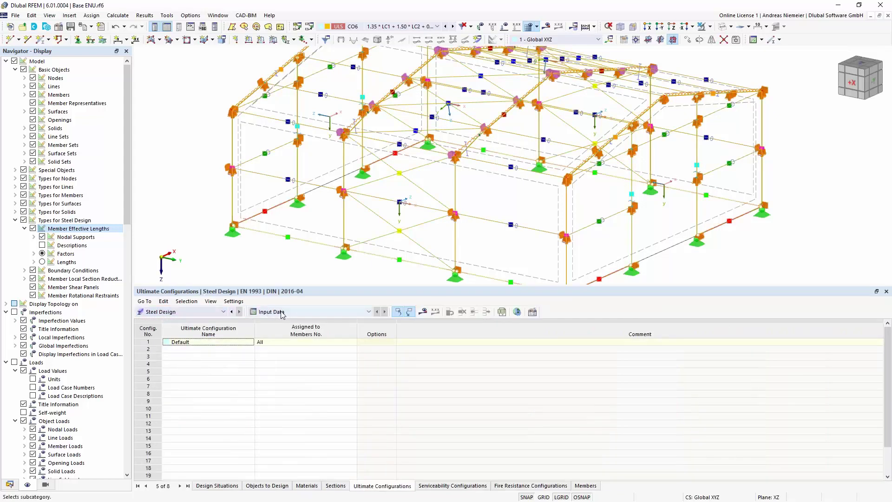
{"action": "left_click", "coordinate": [212, 486]}
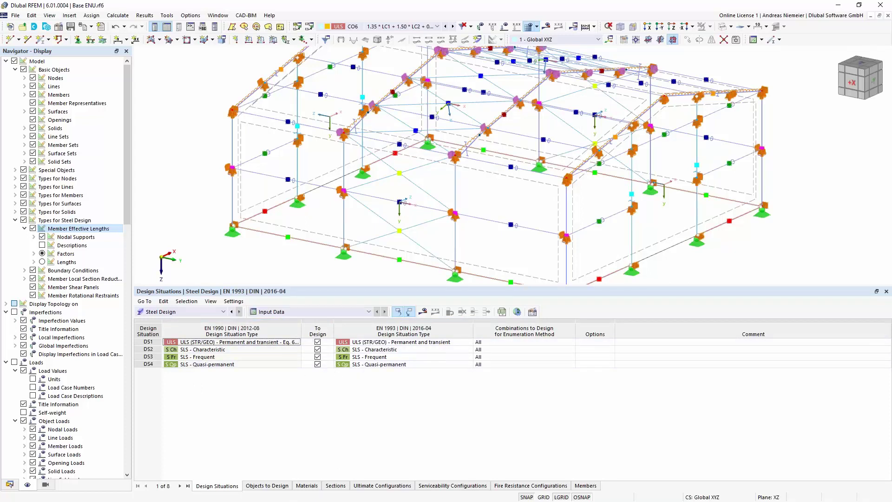
{"action": "left_click", "coordinate": [268, 485]}
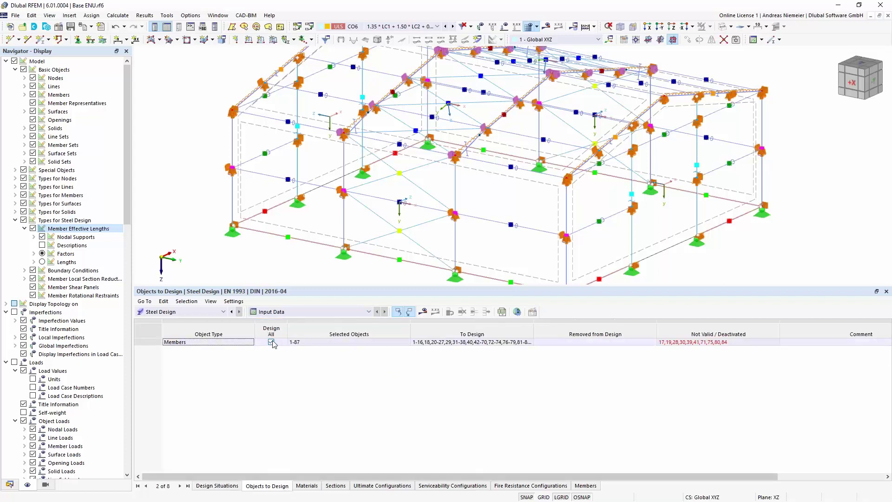
{"action": "left_click", "coordinate": [307, 485]}
{"action": "left_click", "coordinate": [336, 486]}
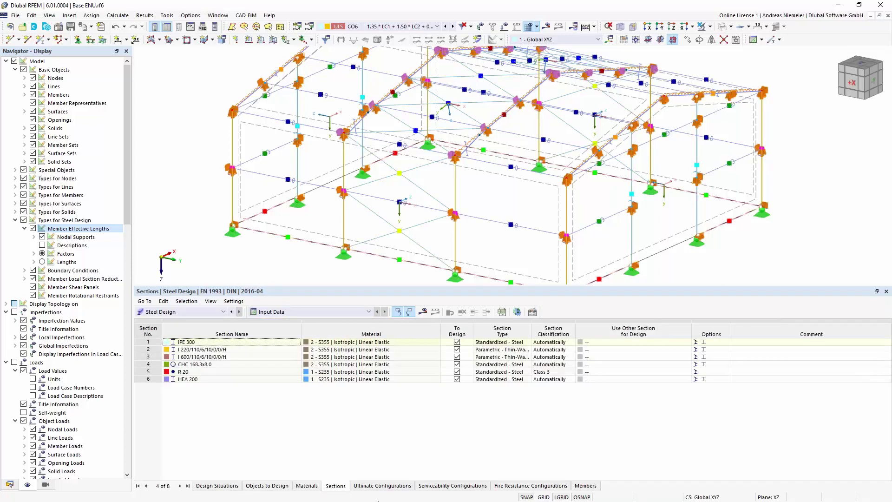
- Enable the extension methods with the European lateral-torsional buckling curve and adapted method for double bending in the Default ultimate configuration, and accept it
{"action": "left_click", "coordinate": [383, 485]}
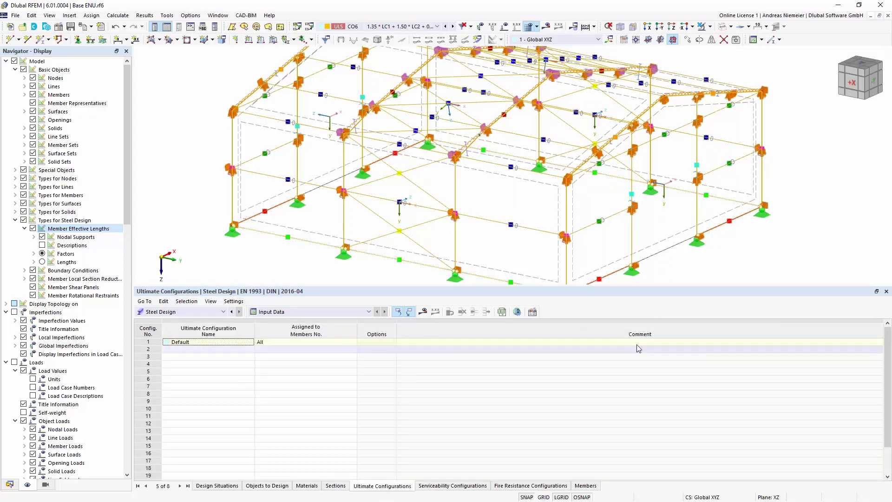
{"action": "left_click", "coordinate": [533, 312]}
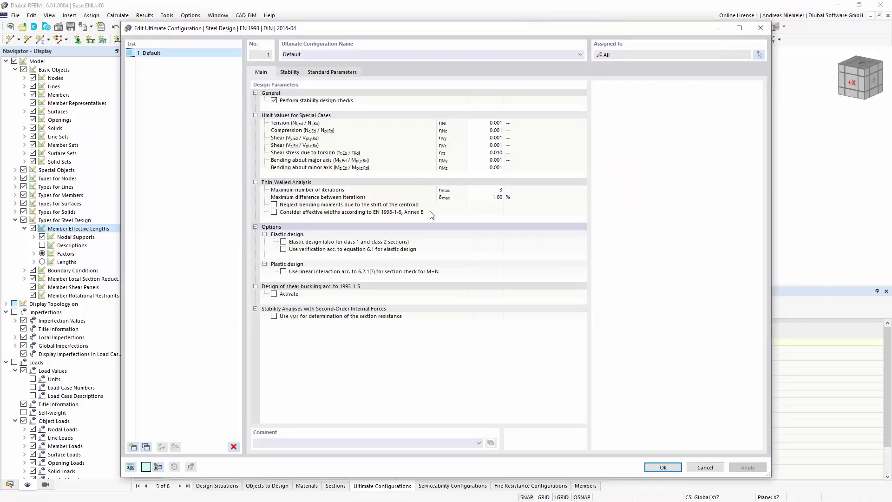
{"action": "left_click", "coordinate": [289, 72]}
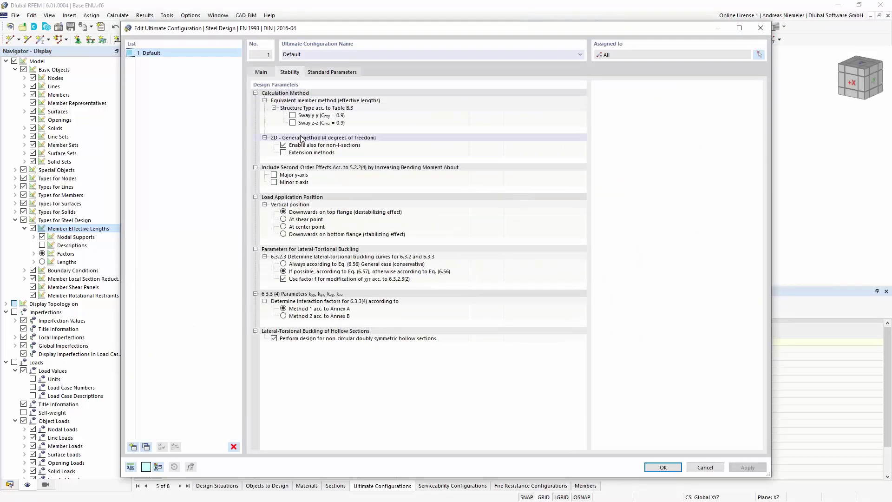
{"action": "left_click", "coordinate": [283, 152]}
{"action": "left_click", "coordinate": [292, 167]}
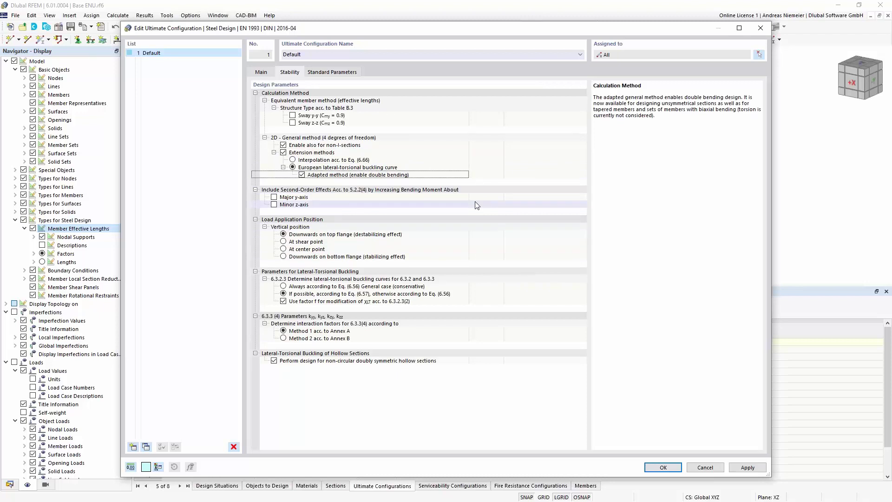
{"action": "left_click", "coordinate": [664, 468]}
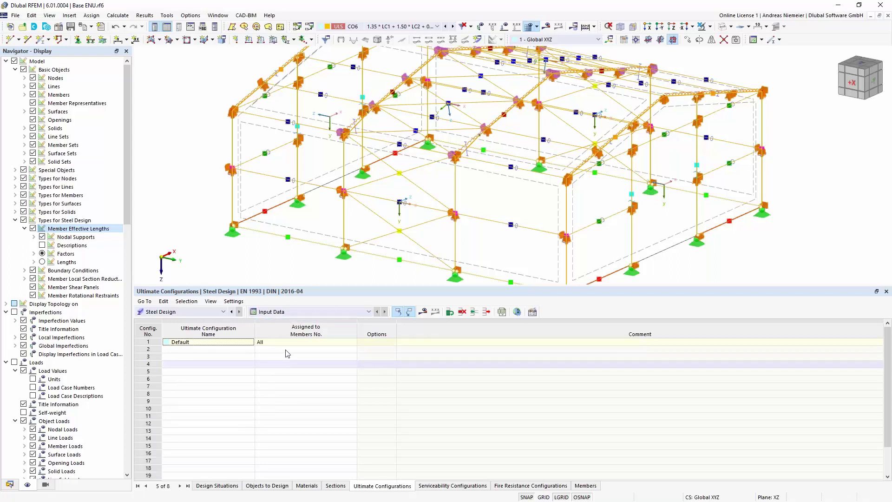
- Run the steel design calculation and display the design check ratios on the whole hall together with the errors and warnings overview
{"action": "left_click", "coordinate": [423, 312]}
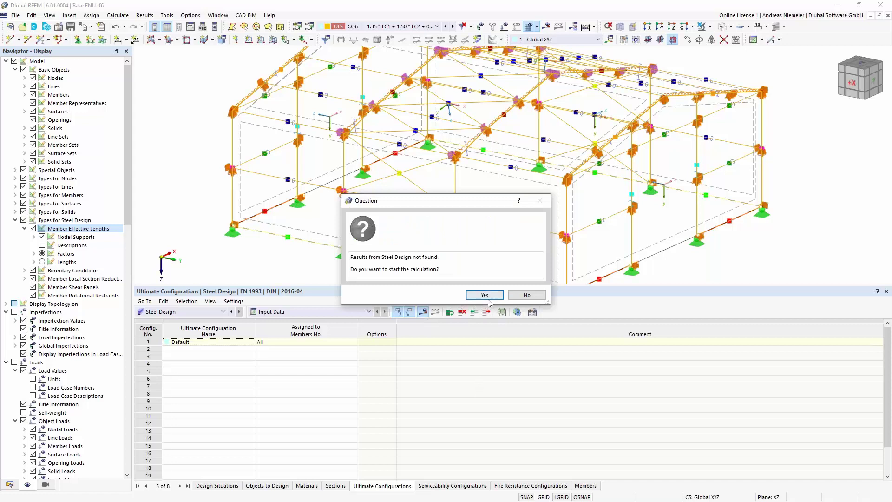
{"action": "left_click", "coordinate": [485, 295]}
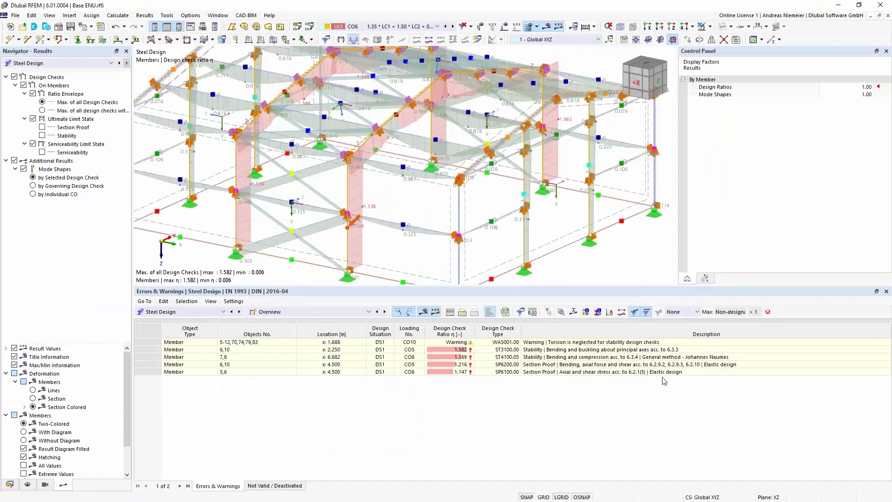
{"action": "scroll", "coordinate": [494, 208], "scroll_direction": "down", "scroll_amount": 2}
{"action": "middle_click_drag", "start_coordinate": [317, 246], "coordinate": [288, 254], "text": "ctrl"}
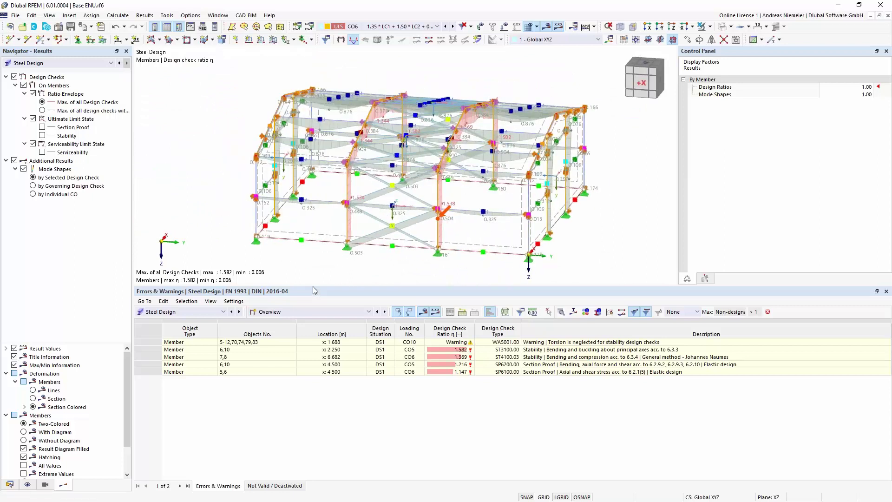
{"action": "left_click_drag", "start_coordinate": [313, 287], "coordinate": [287, 331]}
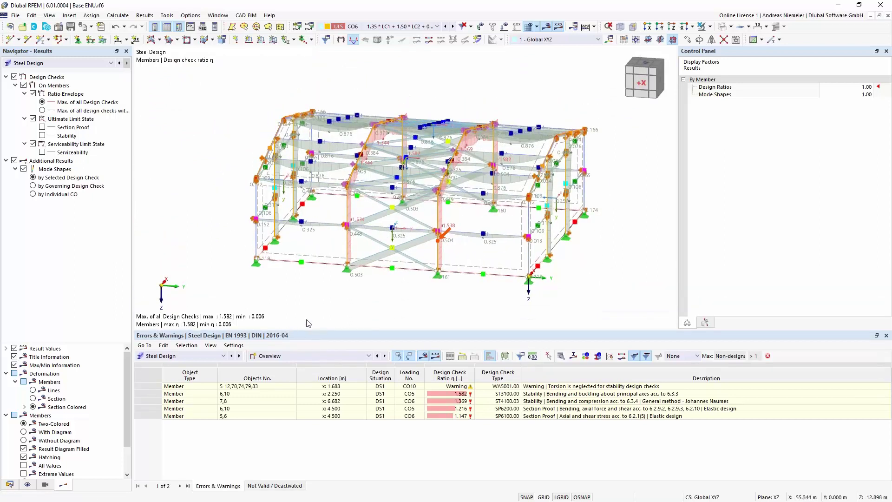
- Isolate one inner frame with its columns and tapered rafters in visibility mode, viewed along the Y direction
{"action": "middle_click_drag", "start_coordinate": [330, 296], "coordinate": [485, 294], "text": "ctrl"}
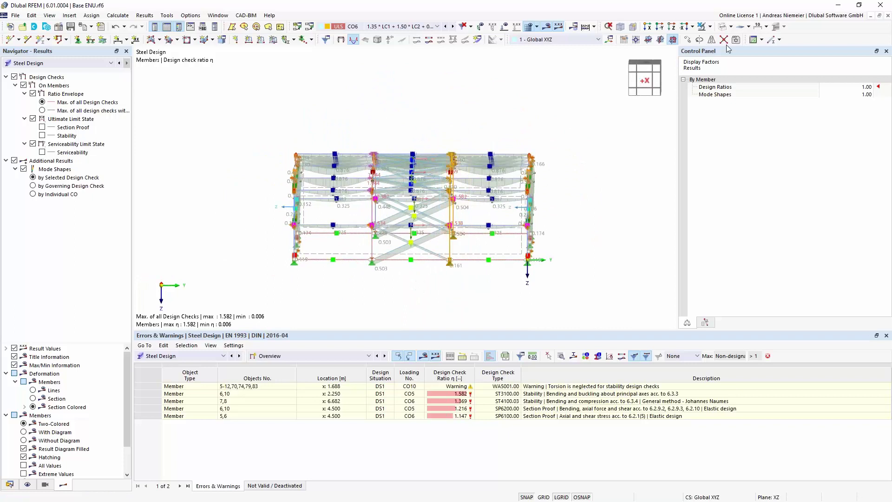
{"action": "left_click", "coordinate": [710, 26]}
{"action": "left_click", "coordinate": [735, 34]}
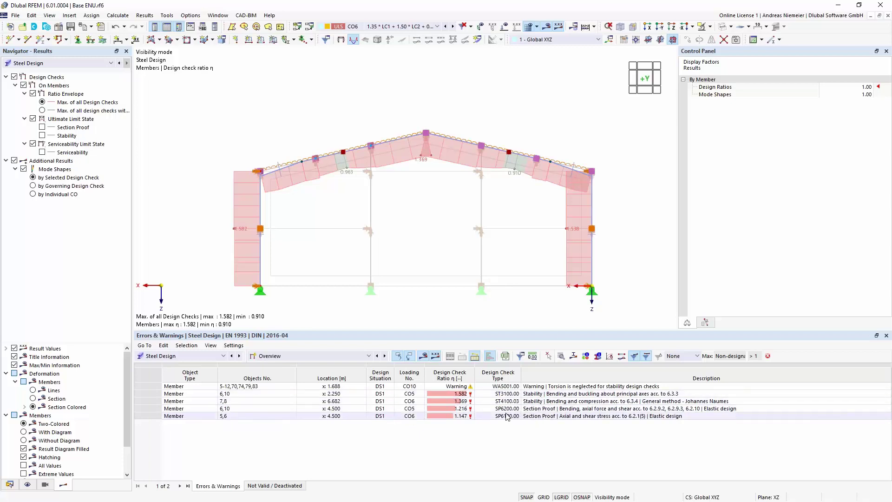
- List the design ratios on members by member in an enlarged table and select rafter member 8 near the ridge
{"action": "left_click", "coordinate": [310, 356]}
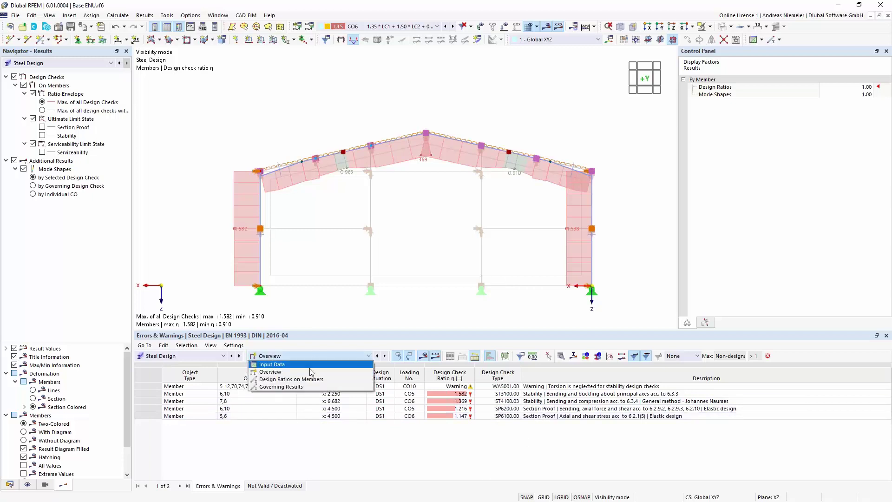
{"action": "left_click", "coordinate": [310, 380]}
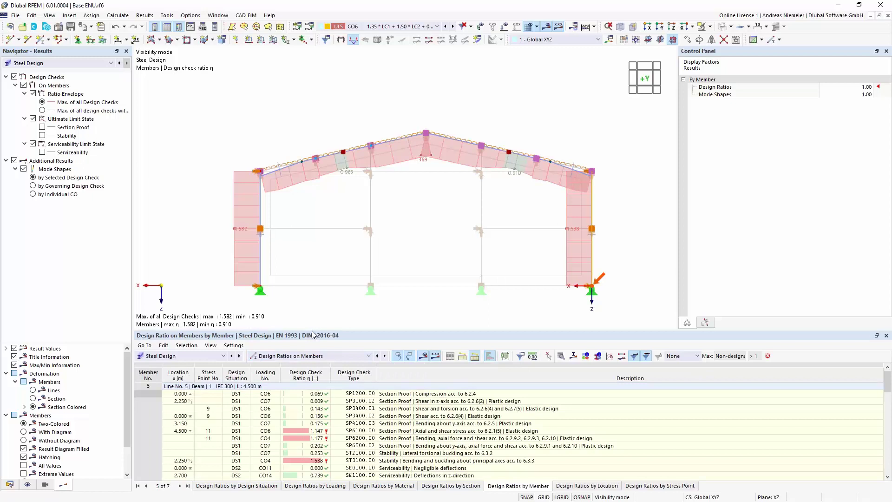
{"action": "left_click_drag", "start_coordinate": [312, 332], "coordinate": [312, 308]}
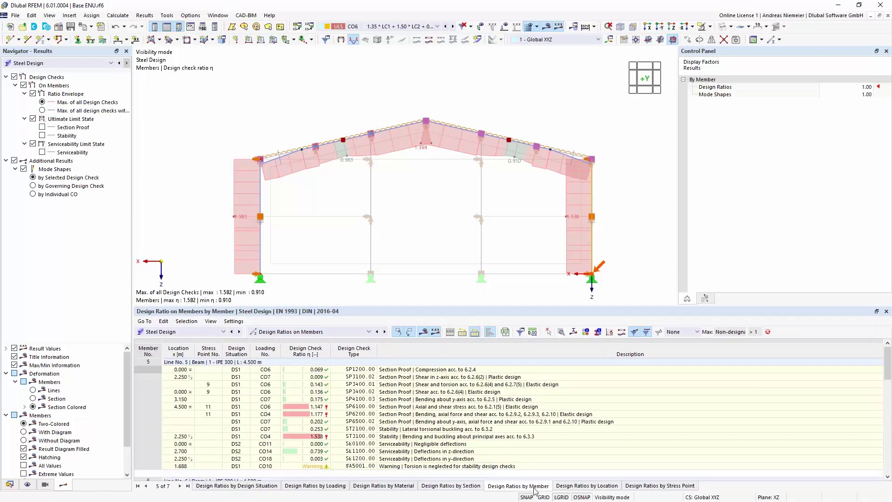
{"action": "left_click_drag", "start_coordinate": [420, 306], "coordinate": [420, 278]}
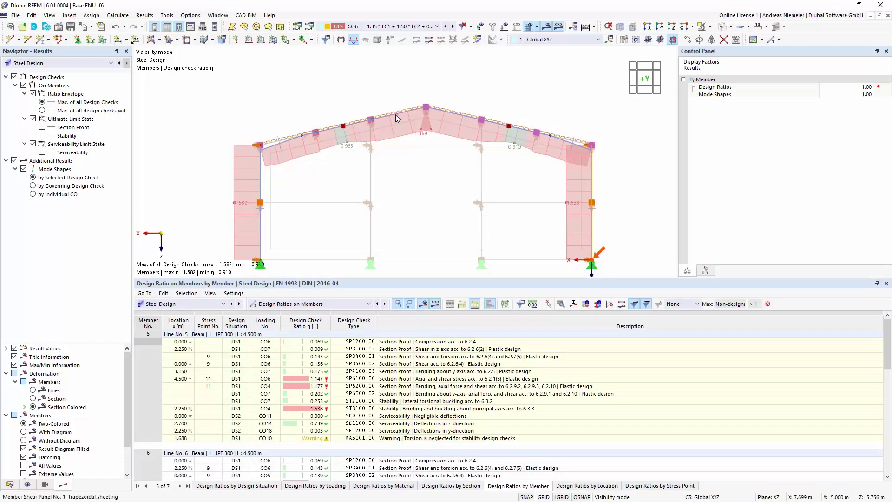
{"action": "scroll", "coordinate": [395, 120], "scroll_direction": "up", "scroll_amount": 4}
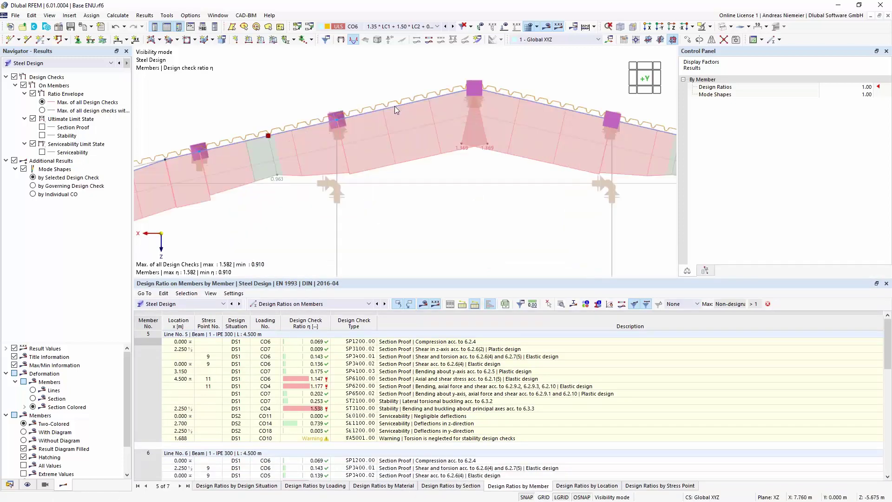
{"action": "left_click", "coordinate": [394, 105]}
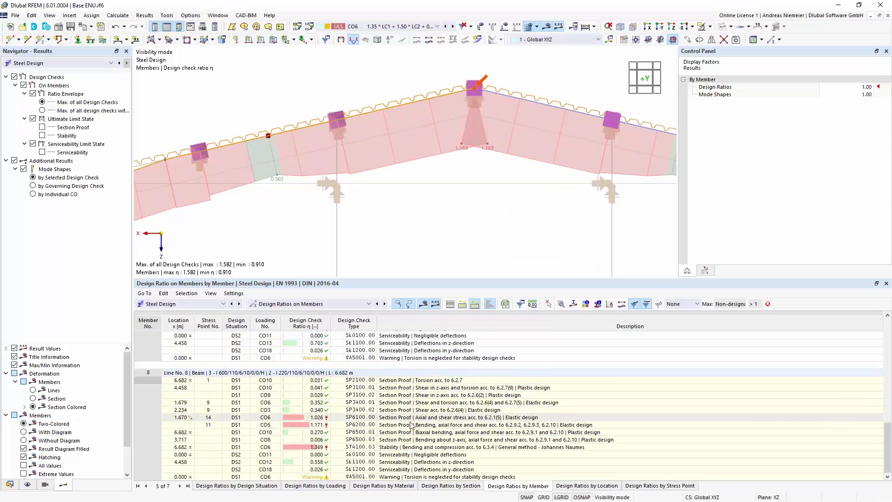
- Examine the design check details of member 8's section proof SP6200 for bending, axial force and shear, including its bending moment and formula legend
{"action": "left_click", "coordinate": [380, 427]}
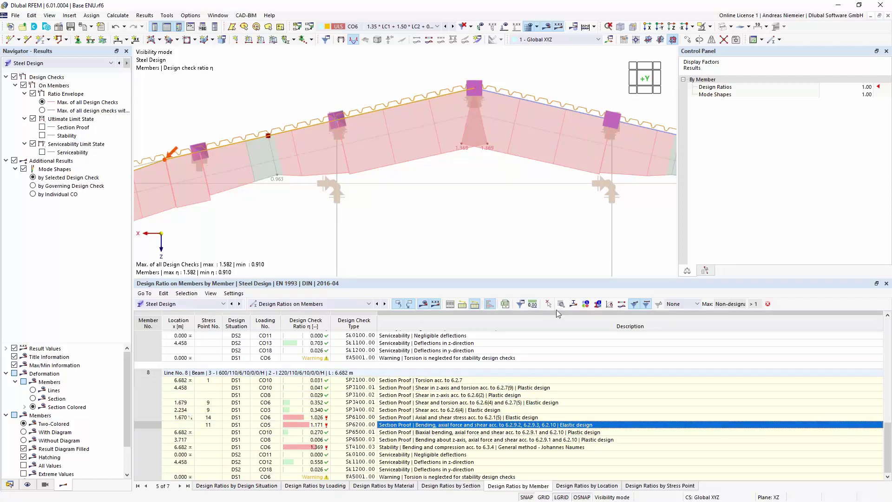
{"action": "double_click", "coordinate": [537, 419]}
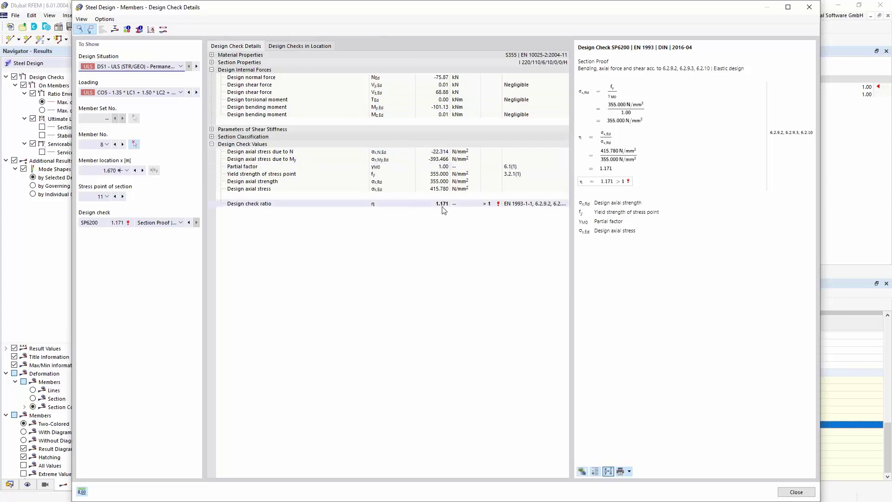
{"action": "left_click", "coordinate": [434, 106]}
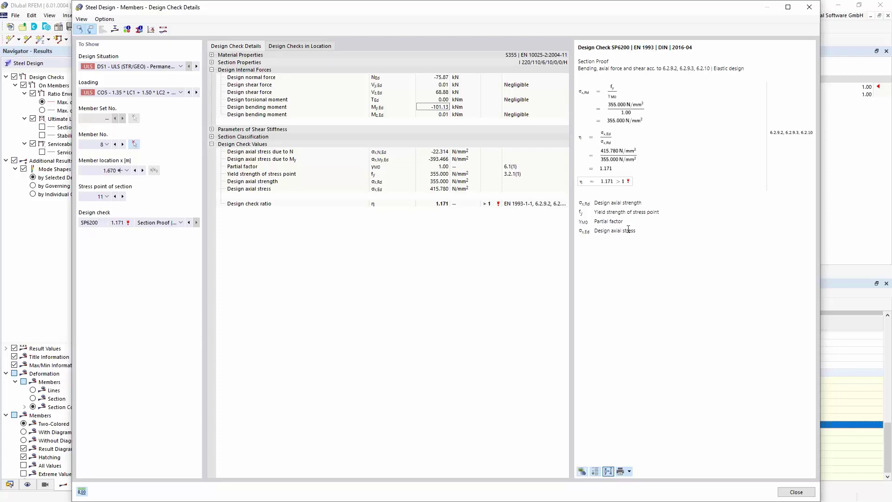
{"action": "left_click_drag", "start_coordinate": [628, 229], "coordinate": [579, 201]}
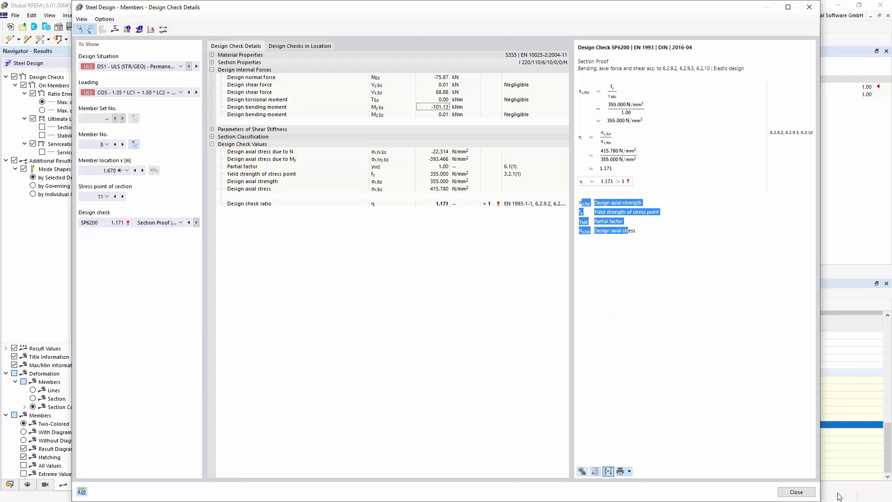
{"action": "left_click", "coordinate": [796, 492]}
- Examine the internal forces and formulas in the details of member 8's stability check ST4100.03 for bending and compression
{"action": "left_click", "coordinate": [396, 448]}
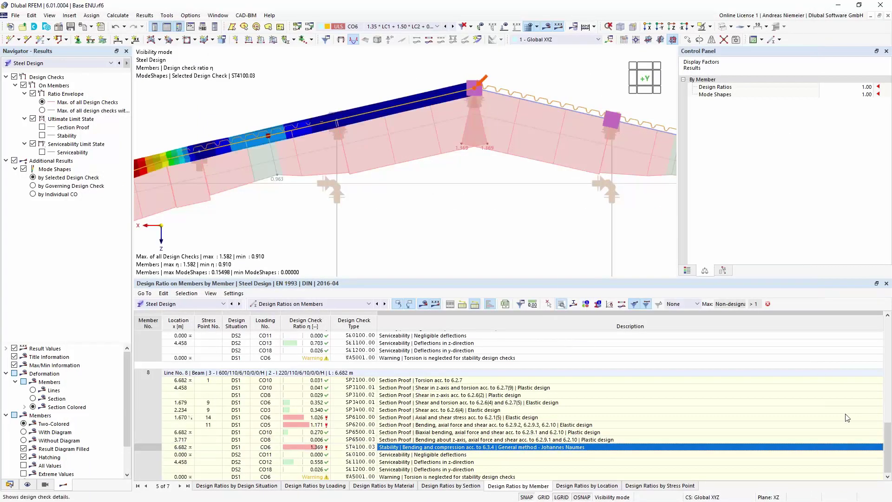
{"action": "double_click", "coordinate": [847, 447]}
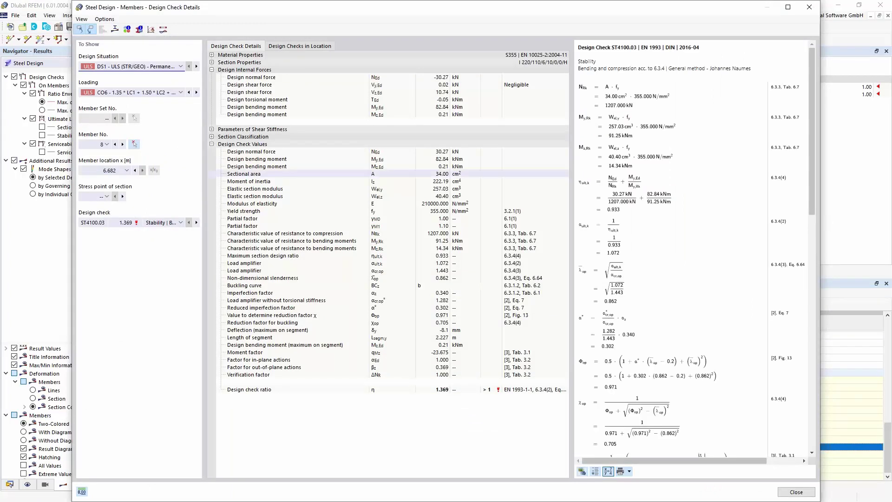
{"action": "scroll", "coordinate": [654, 256], "scroll_direction": "down", "scroll_amount": 10}
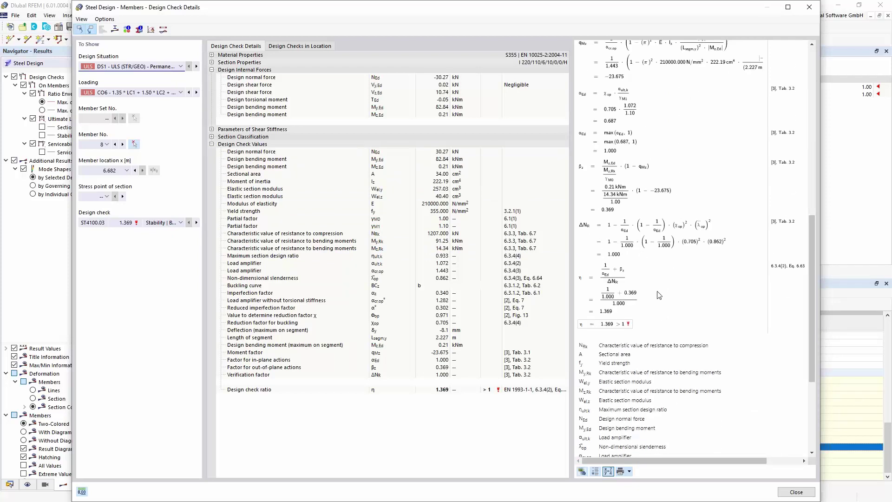
{"action": "scroll", "coordinate": [669, 361], "scroll_direction": "down", "scroll_amount": 5}
{"action": "left_click_drag", "start_coordinate": [631, 388], "coordinate": [616, 215]}
{"action": "scroll", "coordinate": [634, 306], "scroll_direction": "up", "scroll_amount": 7}
{"action": "scroll", "coordinate": [634, 306], "scroll_direction": "up", "scroll_amount": 7}
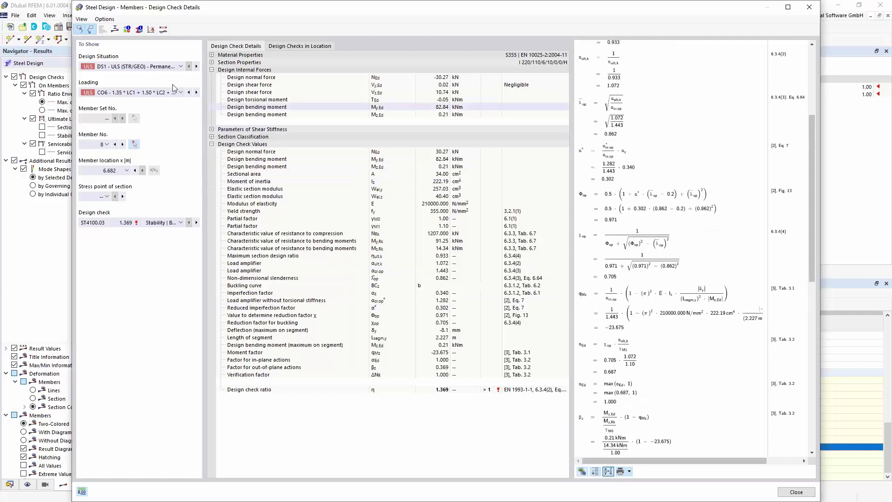
- Display the normal stress due to bending moment about the local y-axis in the section result diagrams of member 8
{"action": "left_click", "coordinate": [115, 30]}
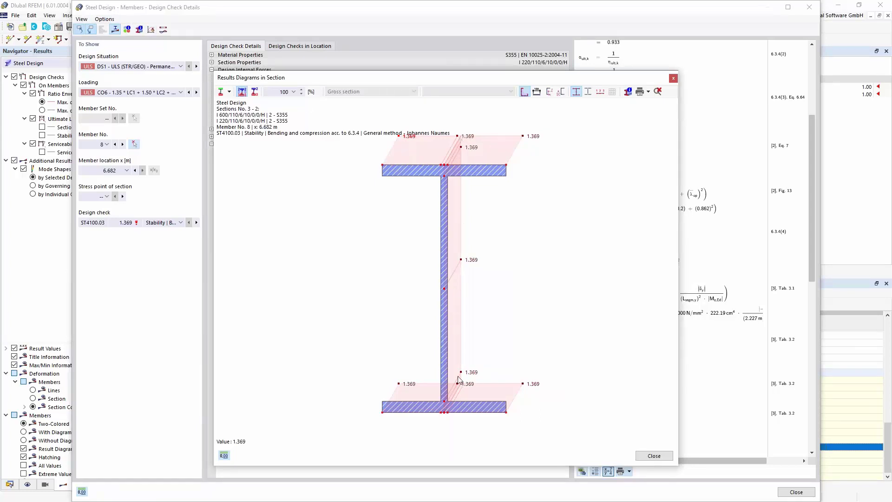
{"action": "left_click", "coordinate": [230, 92]}
{"action": "left_click", "coordinate": [245, 116]}
{"action": "left_click", "coordinate": [485, 91]}
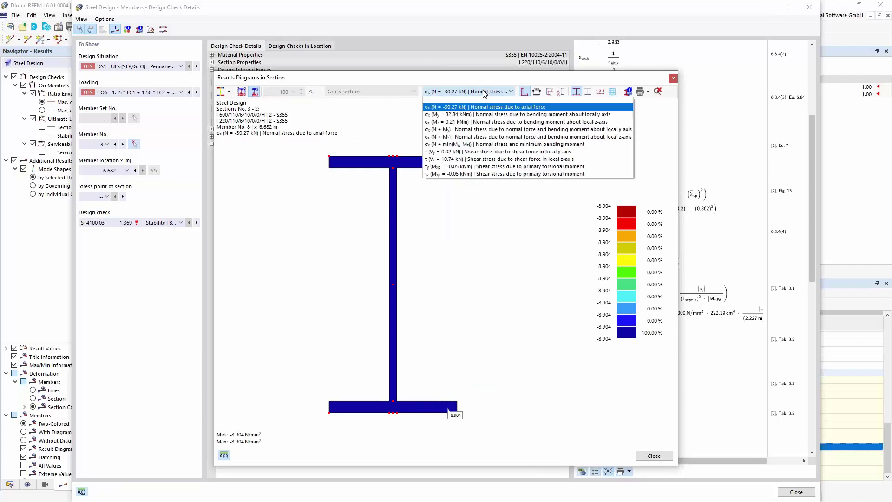
{"action": "left_click", "coordinate": [487, 119]}
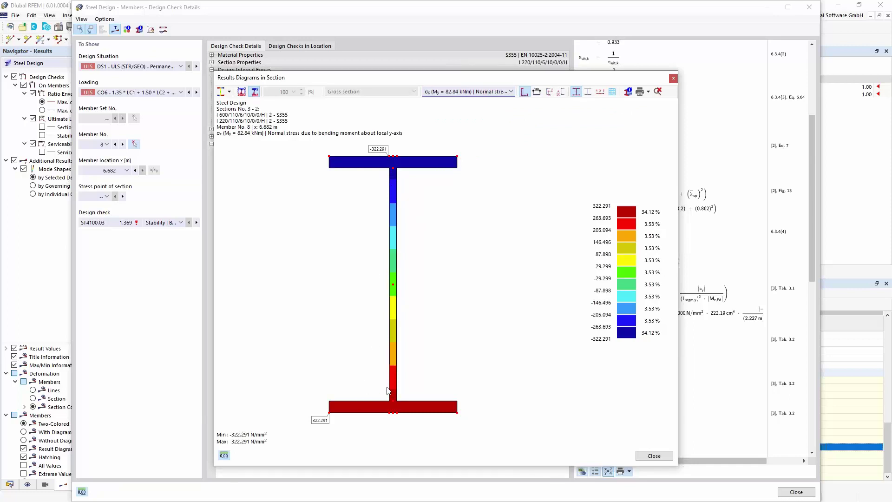
- Close member 8's section result diagrams and design check details, and reduce the height of the results table
{"action": "left_click", "coordinate": [653, 456]}
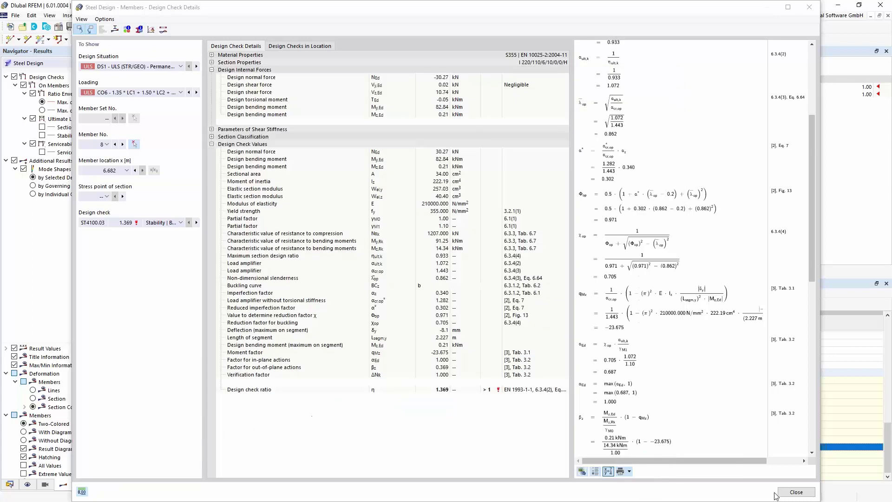
{"action": "left_click", "coordinate": [797, 492]}
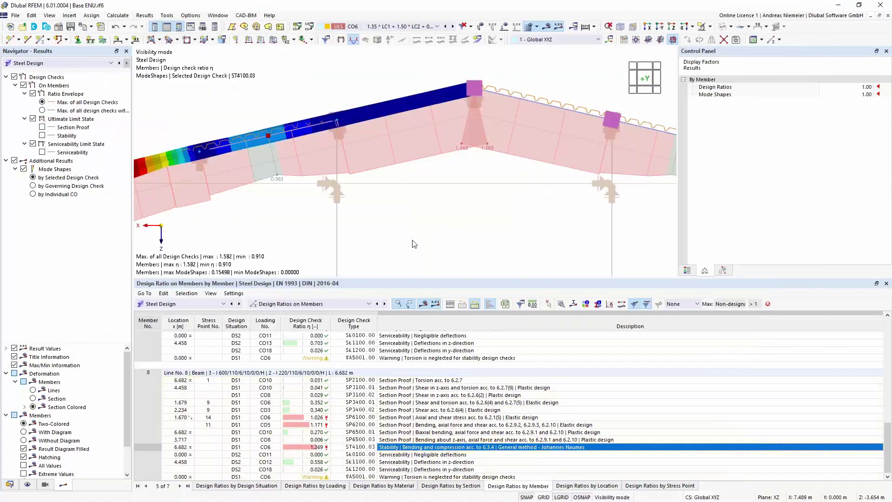
{"action": "scroll", "coordinate": [418, 240], "scroll_direction": "down", "scroll_amount": 5}
{"action": "middle_click_drag", "start_coordinate": [423, 235], "coordinate": [383, 278], "text": "ctrl"}
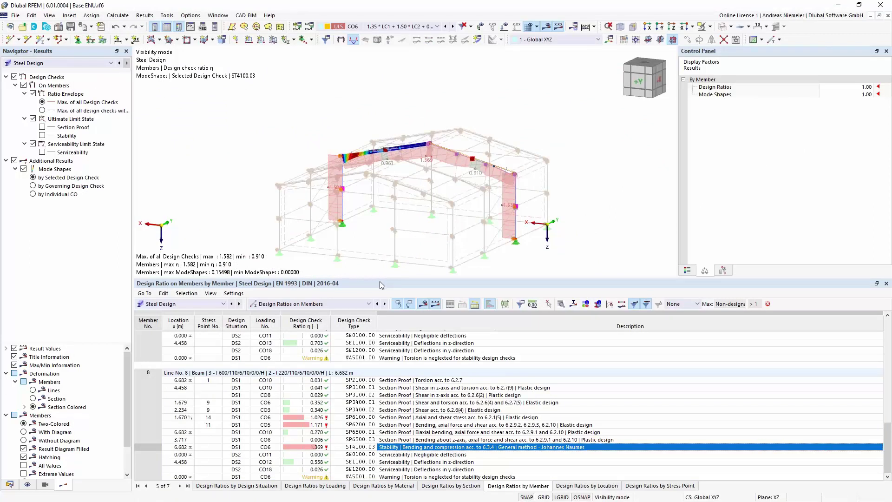
{"action": "left_click_drag", "start_coordinate": [383, 278], "coordinate": [385, 345]}
{"action": "mouse_move", "coordinate": [398, 312]}
{"action": "middle_mouse_down"}
{"action": "mouse_move", "coordinate": [392, 302]}
{"action": "mouse_move", "coordinate": [399, 313]}
{"action": "middle_mouse_up"}
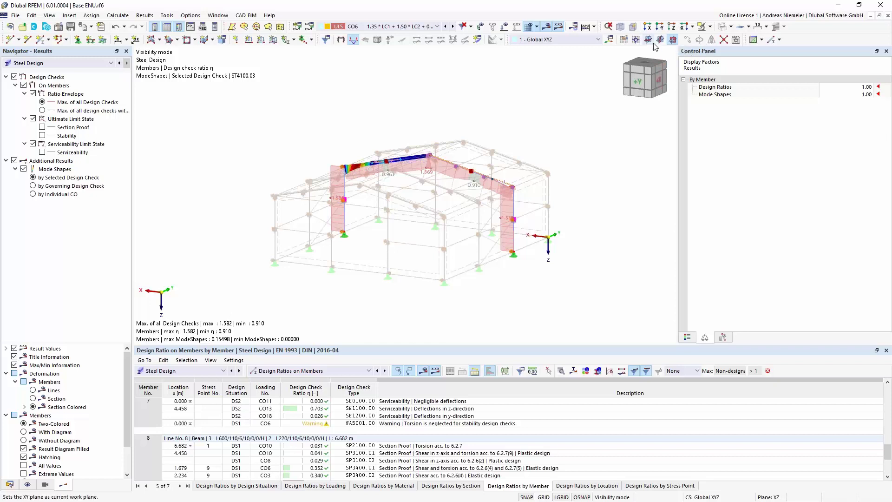
- Cancel the visibility mode to show the whole hall and display the static analysis global deformations |u| for design situation DS1
{"action": "left_click", "coordinate": [710, 26]}
{"action": "left_click", "coordinate": [719, 88]}
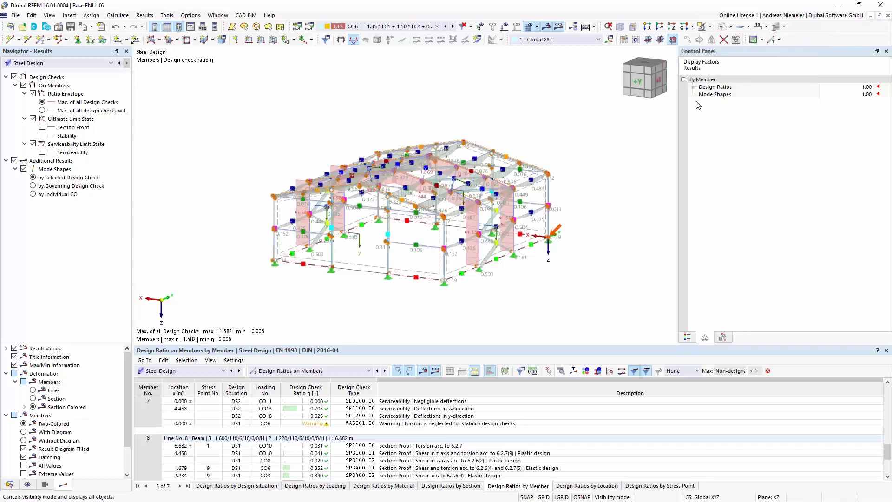
{"action": "left_click", "coordinate": [391, 26]}
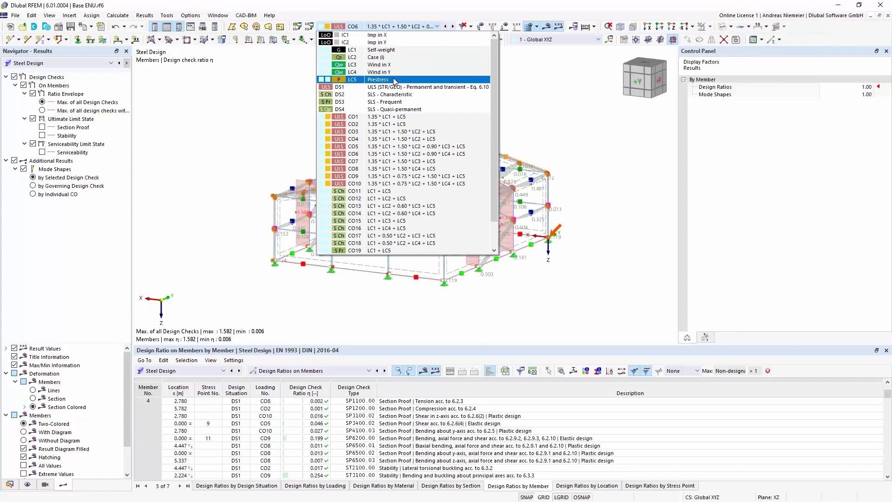
{"action": "left_click", "coordinate": [399, 50]}
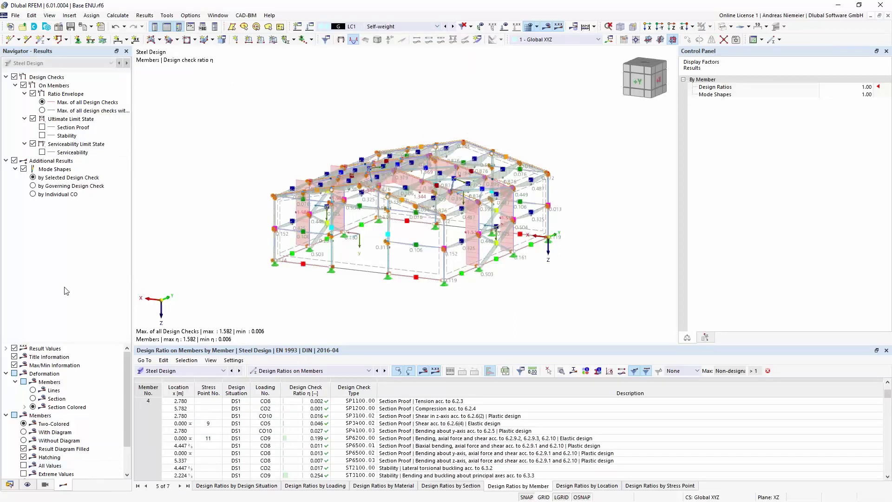
{"action": "left_click", "coordinate": [159, 376]}
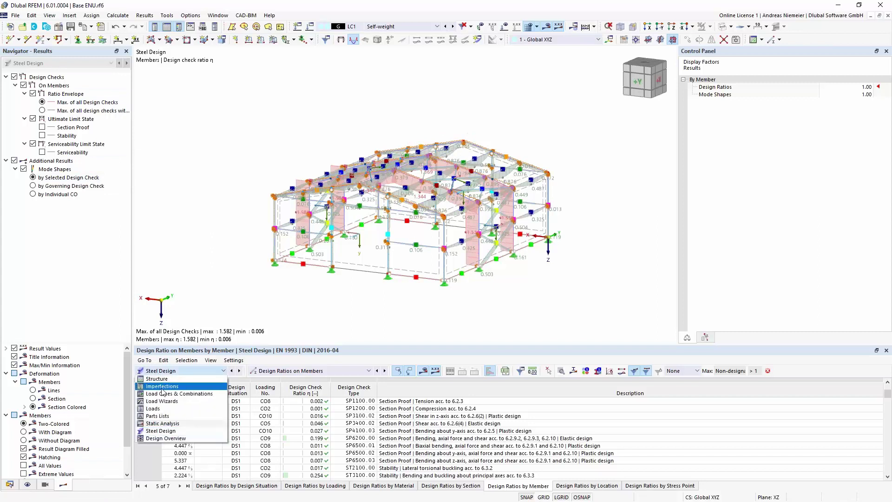
{"action": "left_click", "coordinate": [169, 430]}
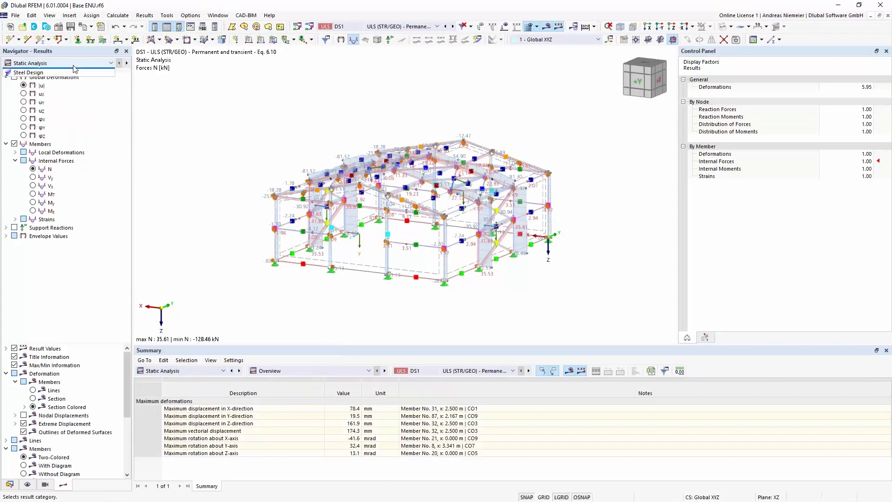
{"action": "left_click", "coordinate": [75, 68]}
{"action": "left_click", "coordinate": [65, 81]}
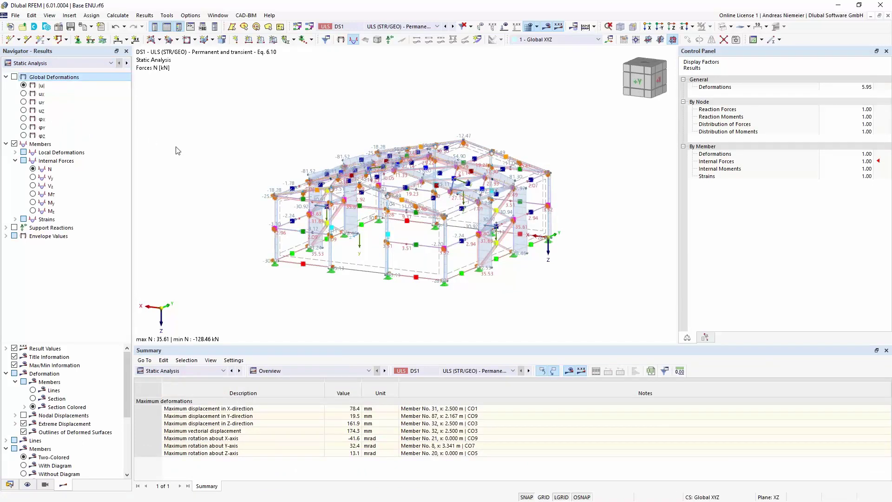
{"action": "key", "text": "space"}
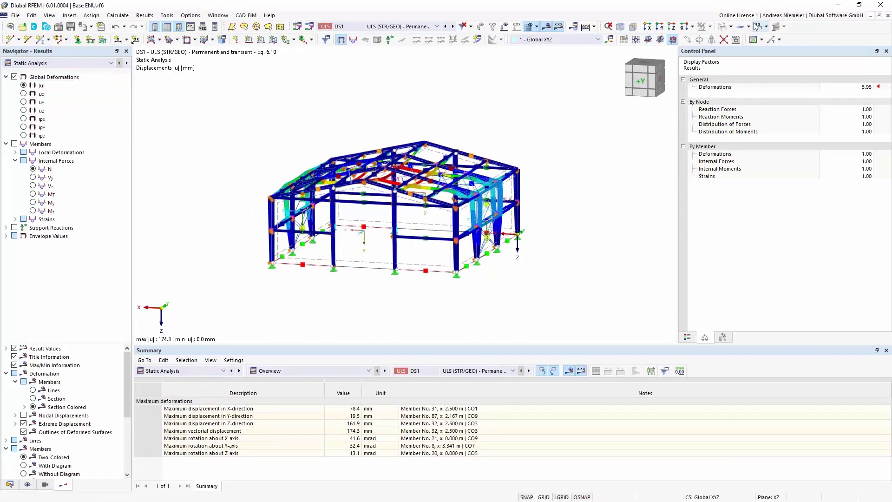
- Switch the hall to a solid rendering that shows its wall and roof surfaces as filled
{"action": "left_click", "coordinate": [722, 27]}
{"action": "scroll", "coordinate": [526, 142], "scroll_direction": "up", "scroll_amount": 5}
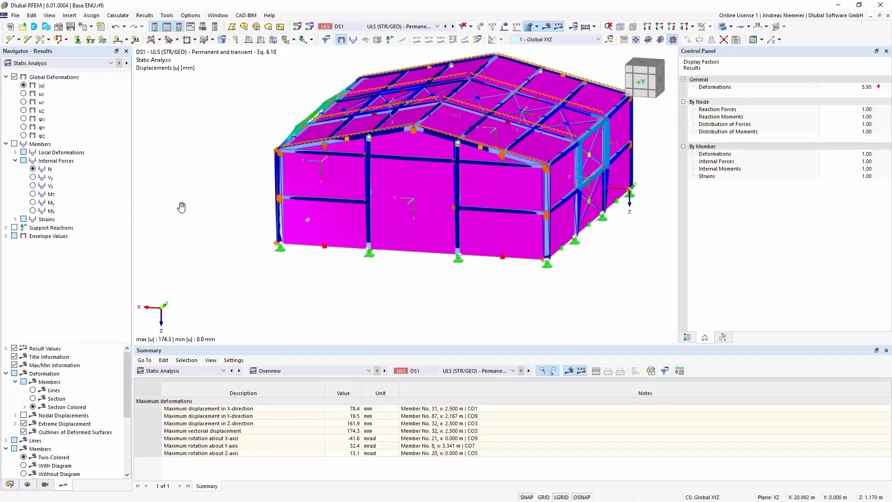
{"action": "middle_click_drag", "start_coordinate": [181, 207], "coordinate": [186, 199]}
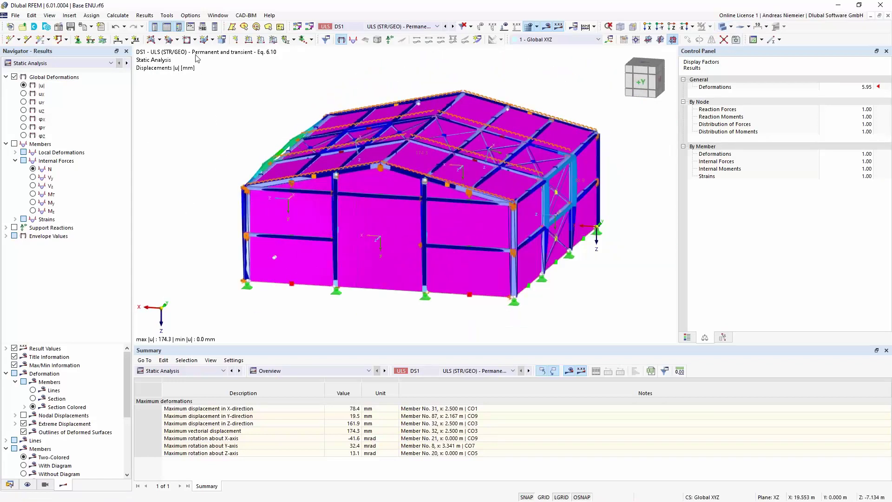
- Start Camera Fly Mode and fly around the outside of the hall to face its gable wall
{"action": "left_click", "coordinate": [190, 15]}
{"action": "mouse_move", "coordinate": [167, 15]}
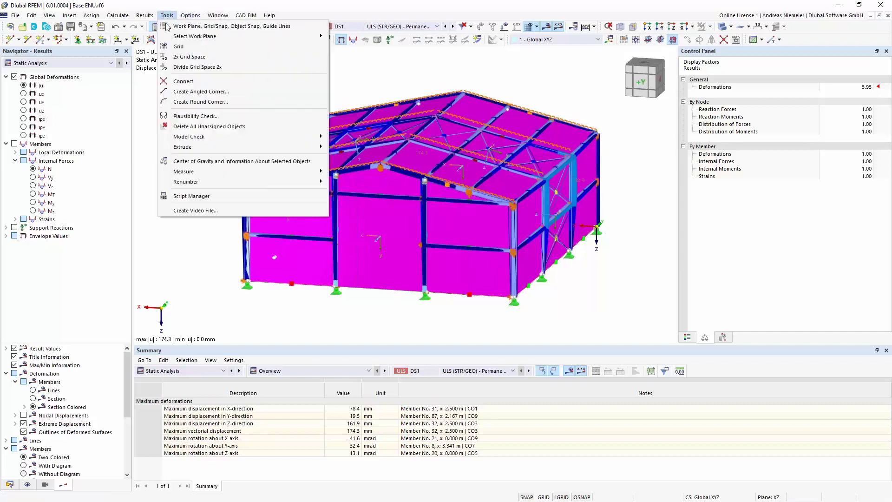
{"action": "left_click", "coordinate": [196, 208]}
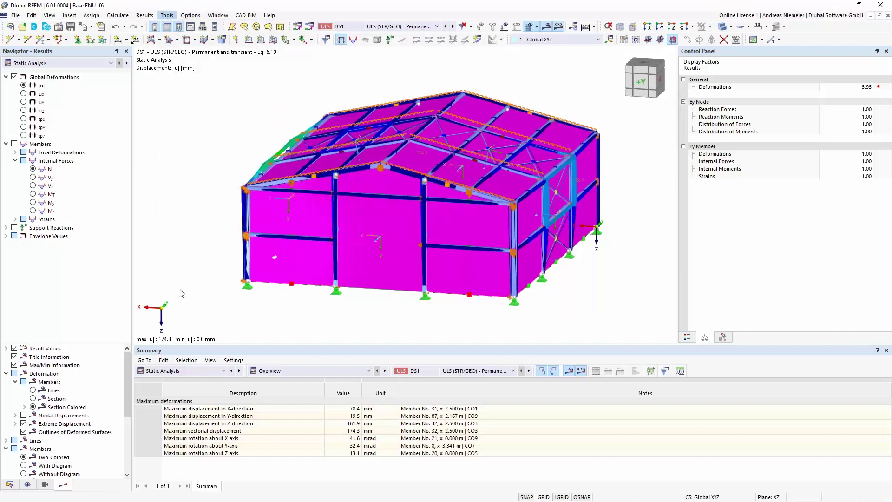
{"action": "left_click", "coordinate": [32, 15]}
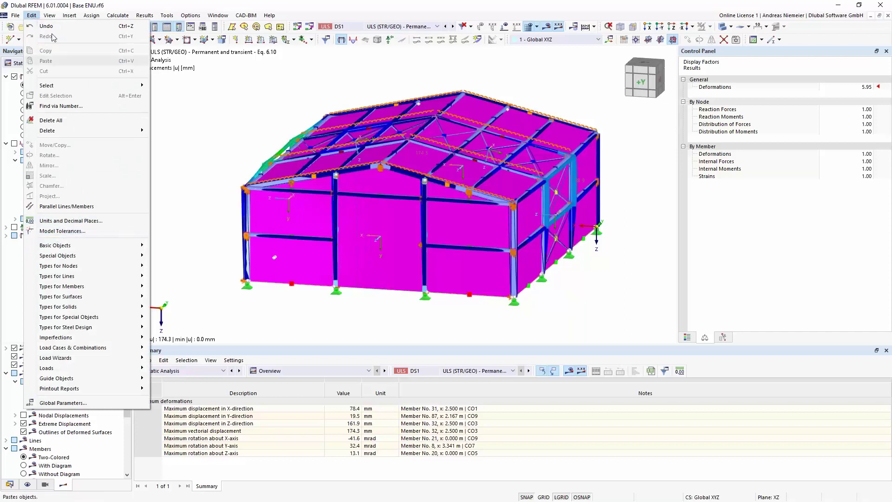
{"action": "mouse_move", "coordinate": [49, 15]}
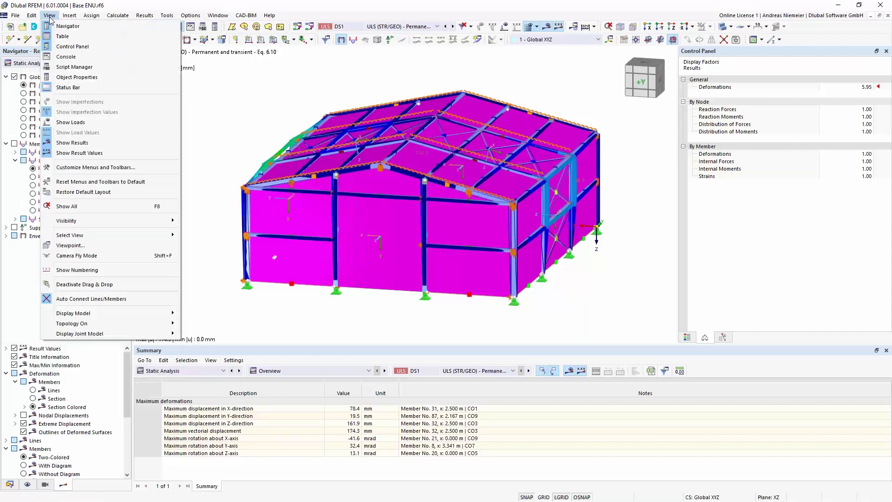
{"action": "left_click", "coordinate": [76, 256]}
{"action": "key", "text": "Left"}
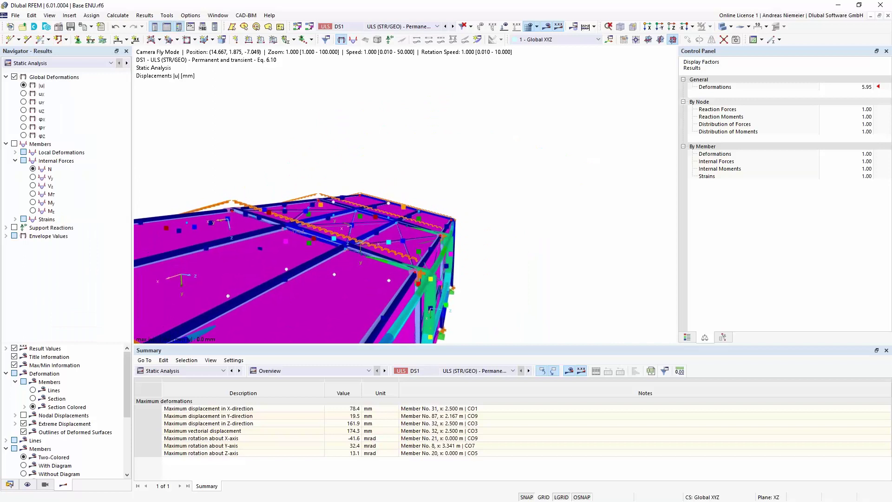
{"action": "key", "text": "Left"}
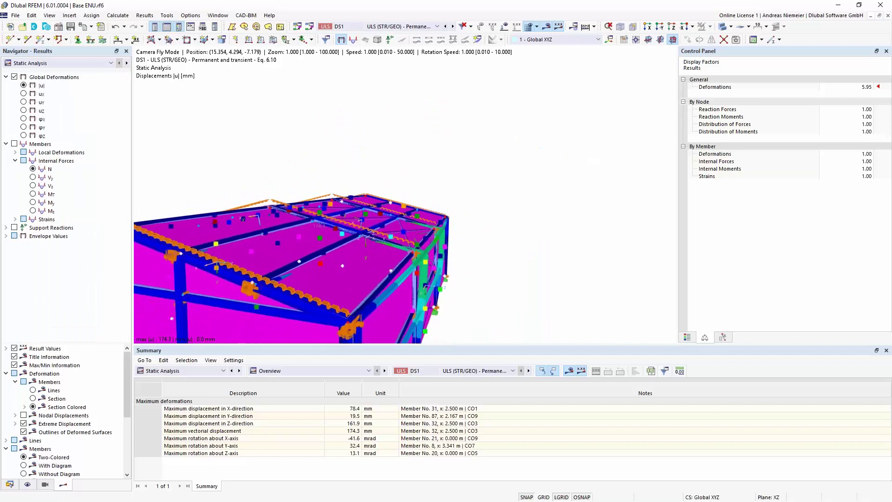
{"action": "key", "text": "Left"}
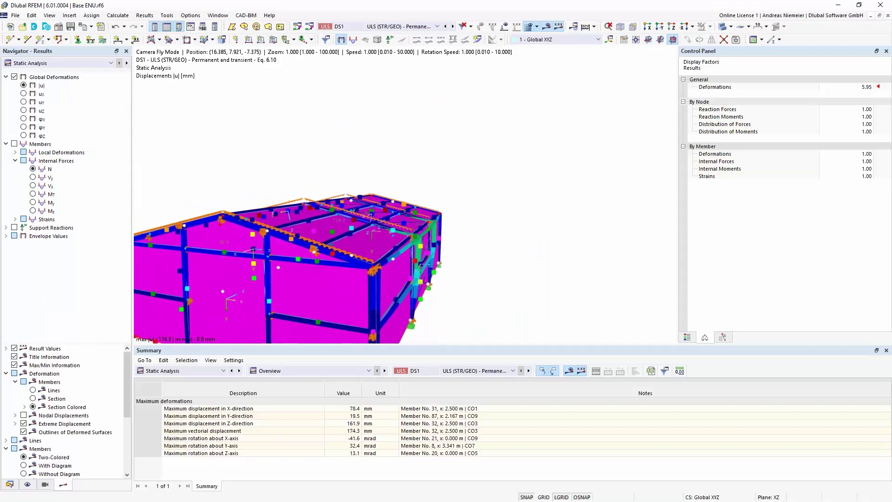
{"action": "key", "text": "Left"}
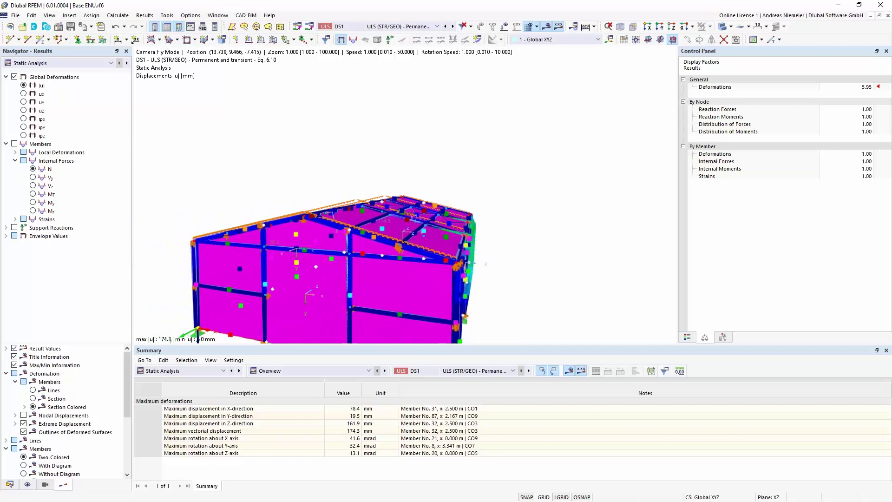
{"action": "key", "text": "Left"}
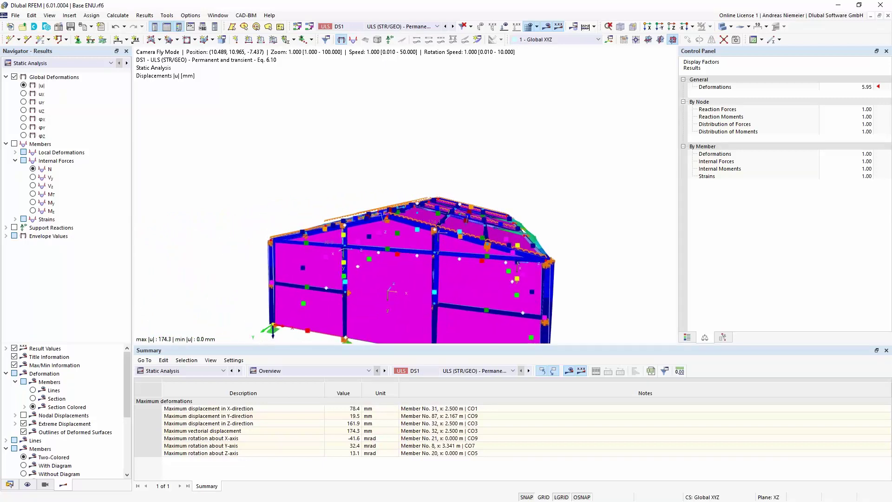
- Fly through the gable wall into the hall, look around at the deformed frames inside, and leave Camera Fly Mode
{"action": "key", "text": "Up"}
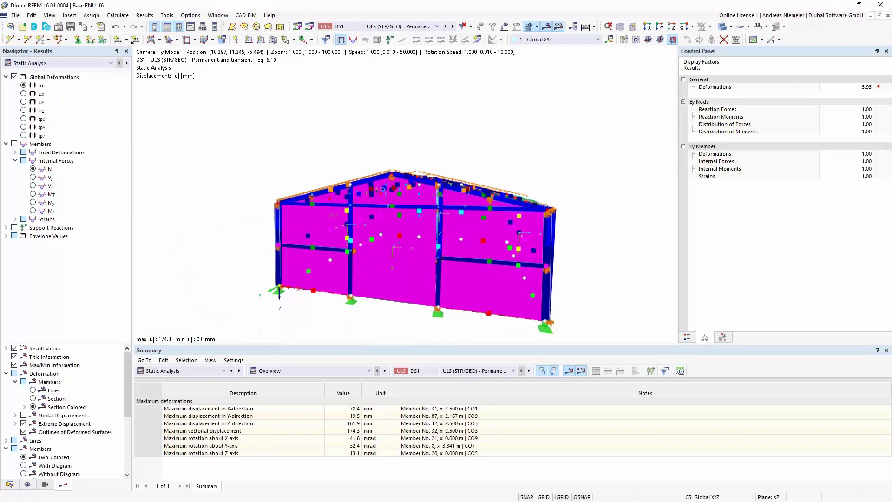
{"action": "key", "text": "Up"}
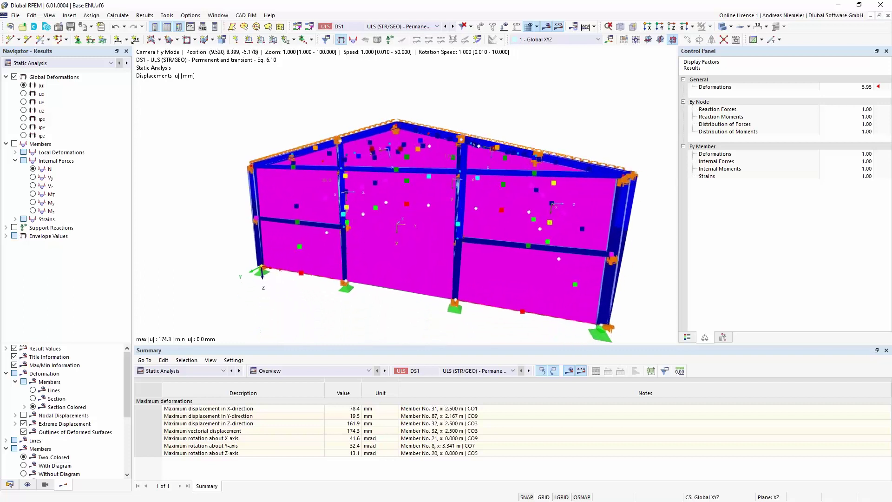
{"action": "key", "text": "Up"}
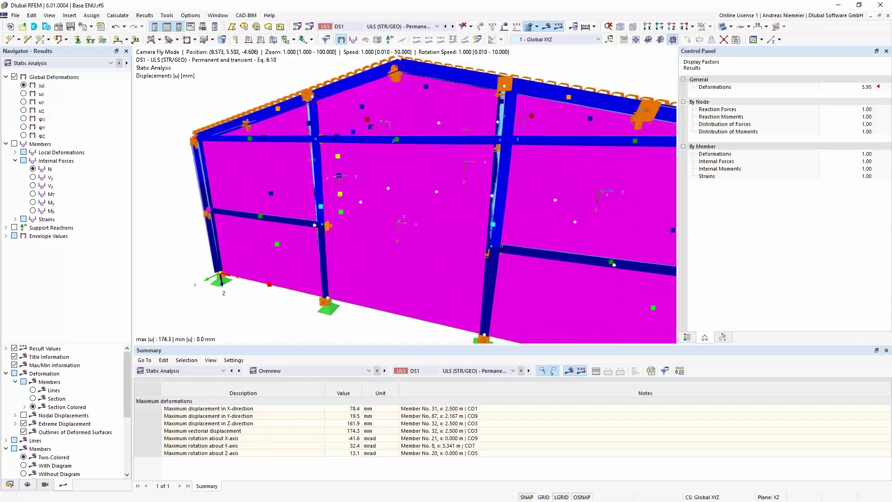
{"action": "key", "text": "Up"}
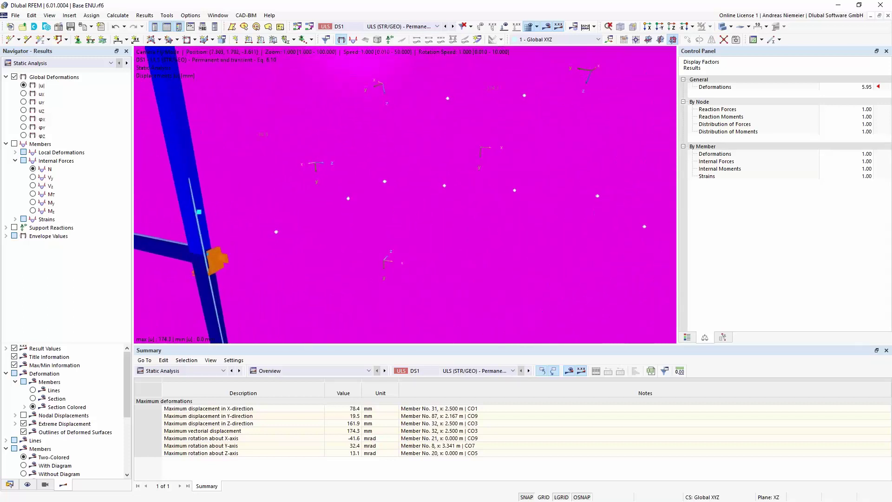
{"action": "key", "text": "Up"}
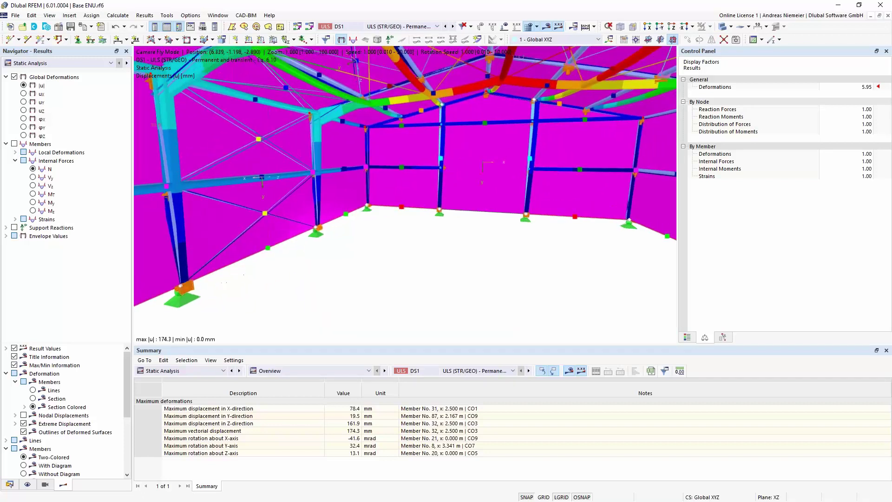
{"action": "key", "text": "Left"}
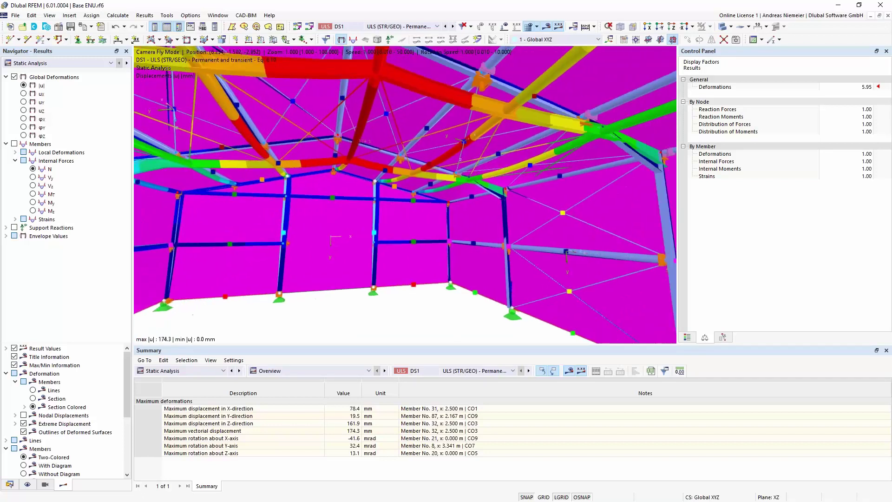
{"action": "key", "text": "Left"}
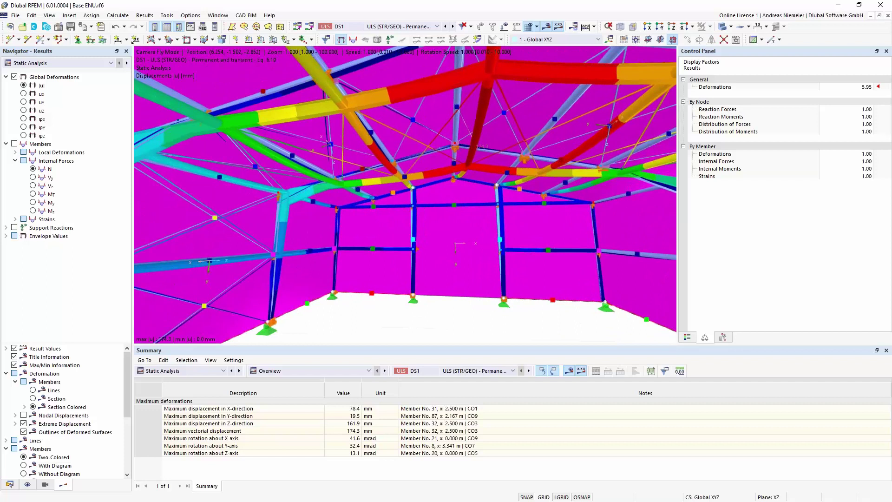
{"action": "key", "text": "Left"}
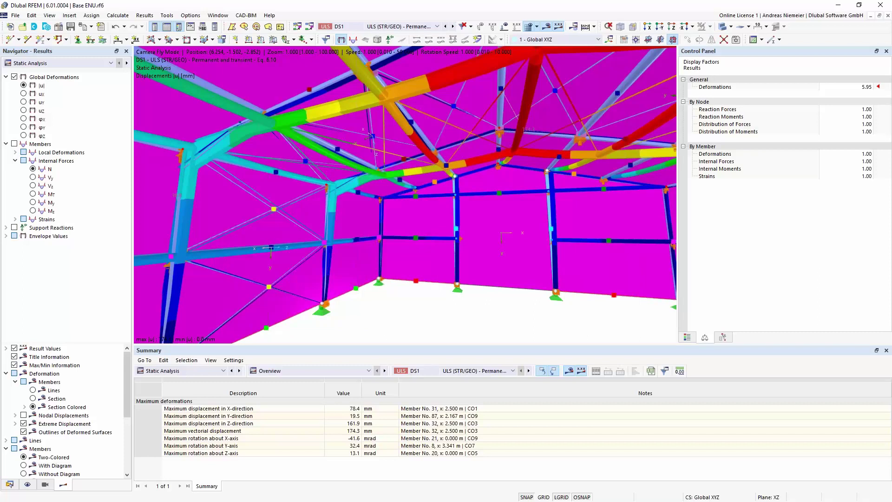
{"action": "key", "text": "Escape"}
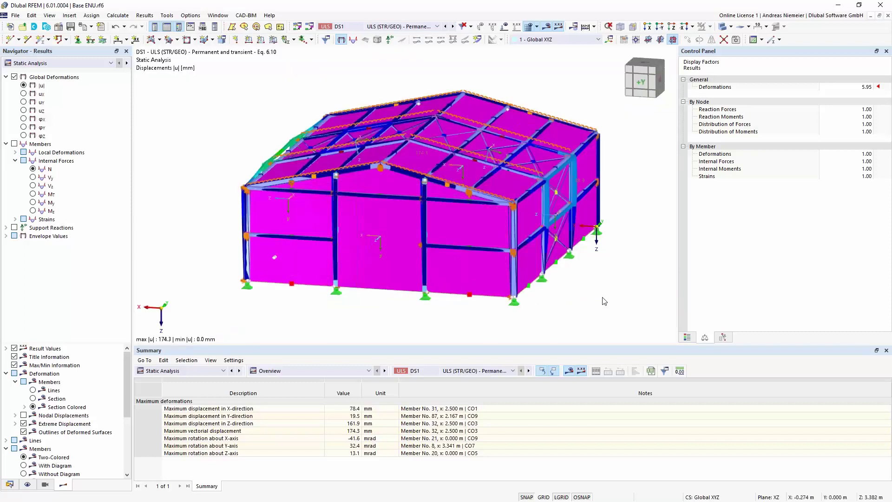
- View the hall in the X-direction and briefly isolate its tension members with the generated member-type visibility
{"action": "key", "text": "x"}
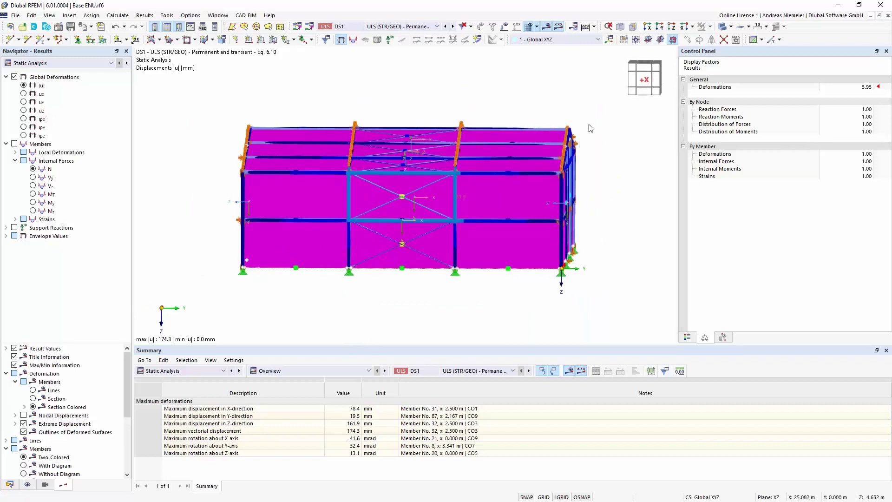
{"action": "left_click", "coordinate": [45, 484]}
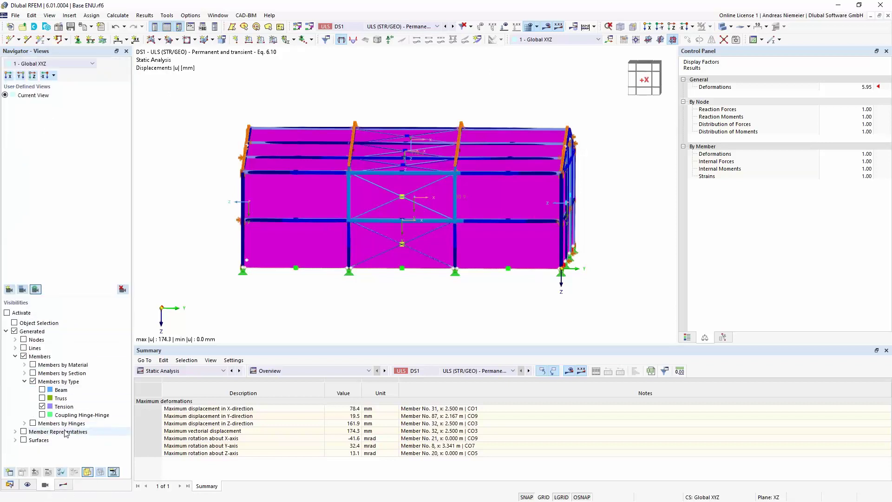
{"action": "left_click", "coordinate": [7, 312]}
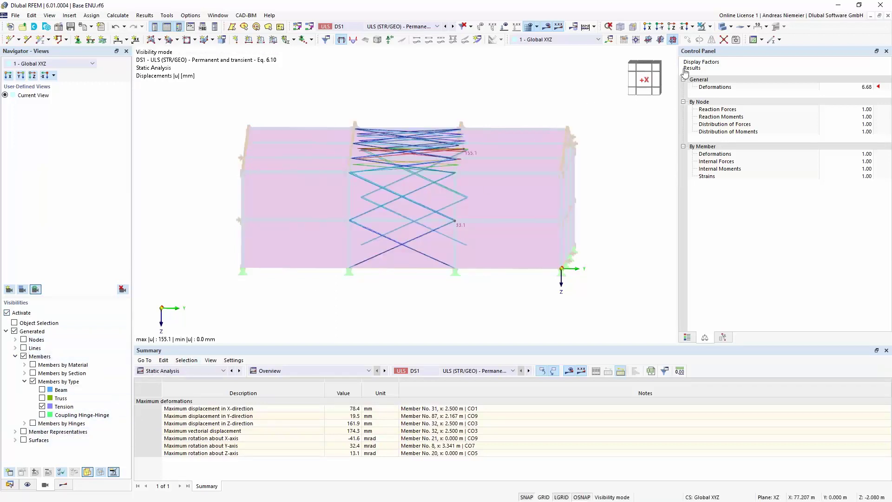
{"action": "key", "text": "Escape"}
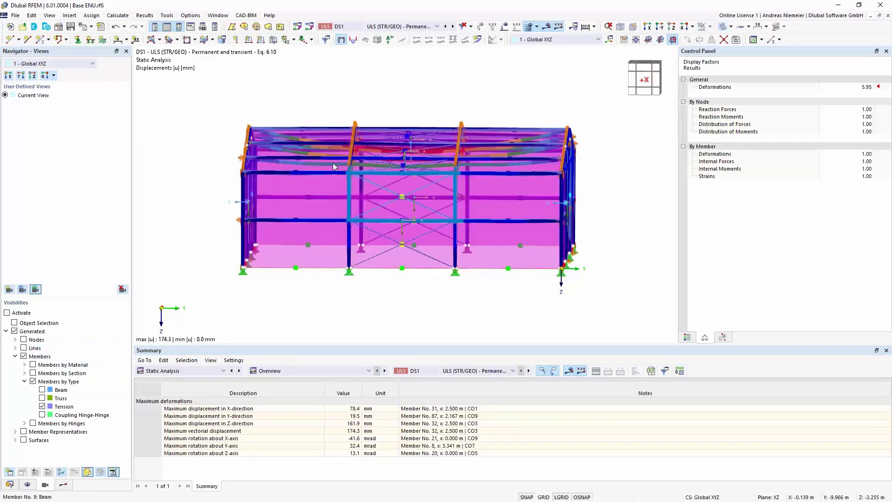
- Hide the deformation results and isolate the hall's gable-end frame with its wall objects in visibility mode
{"action": "middle_click_drag", "start_coordinate": [391, 84], "coordinate": [455, 82], "text": "ctrl"}
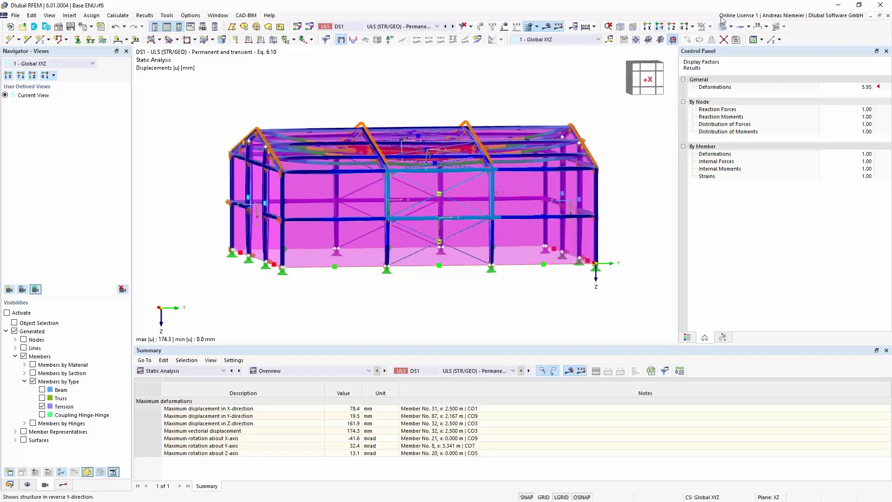
{"action": "left_click", "coordinate": [548, 28]}
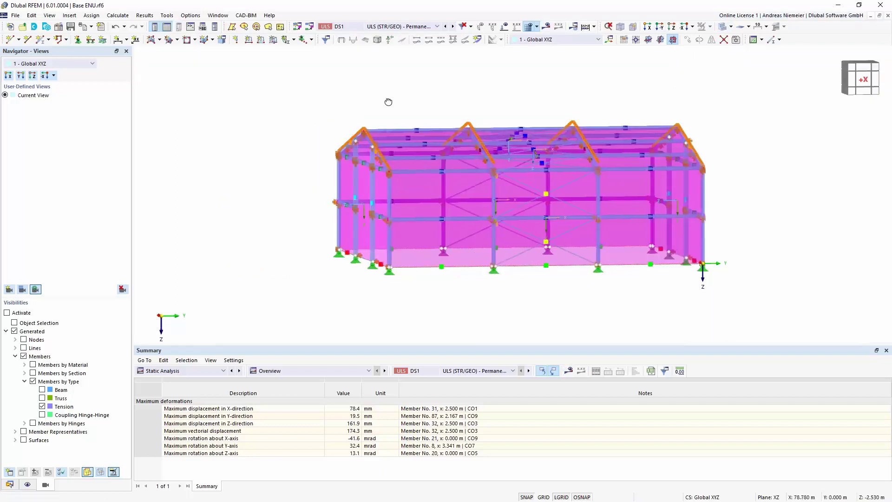
{"action": "left_click_drag", "start_coordinate": [328, 79], "coordinate": [386, 335]}
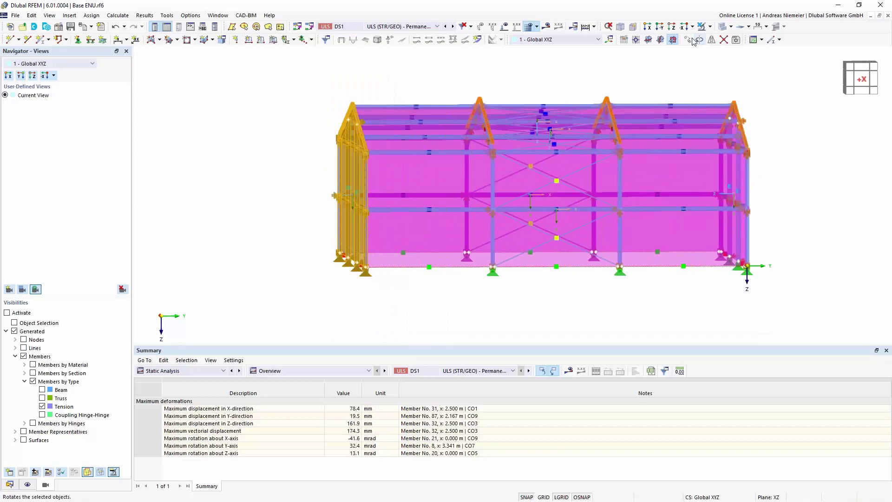
{"action": "left_click", "coordinate": [710, 26]}
{"action": "left_click", "coordinate": [689, 82]}
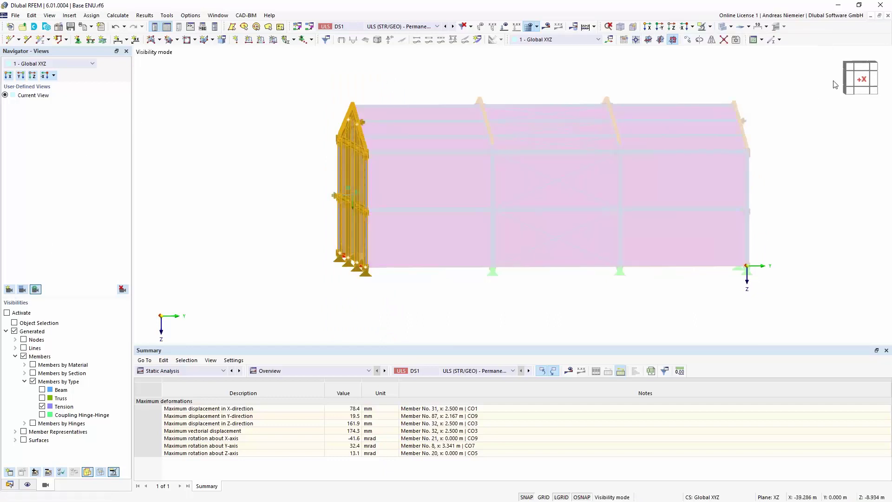
- Display the isolated gable in wireframe, turn off the hidden objects in the background, and view it in the -Y direction
{"action": "middle_click_drag", "start_coordinate": [534, 93], "coordinate": [163, 90], "text": "ctrl"}
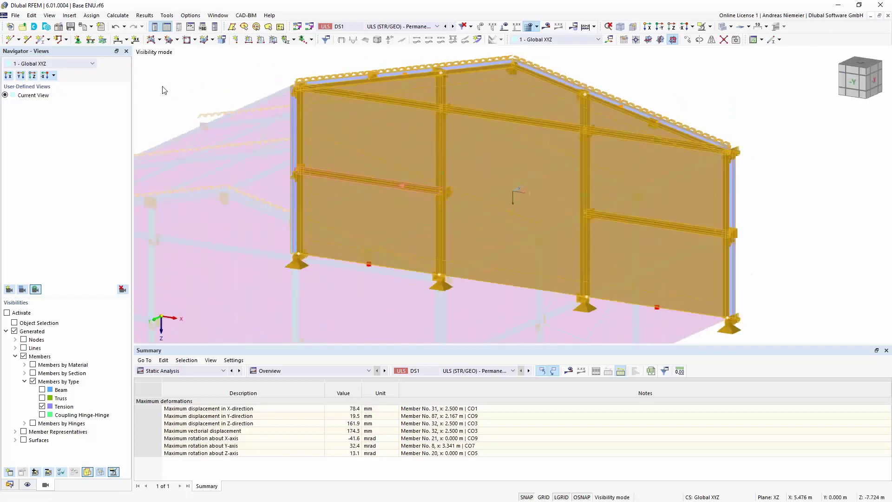
{"action": "left_click", "coordinate": [202, 80]}
{"action": "left_click", "coordinate": [731, 27]}
{"action": "left_click", "coordinate": [725, 39]}
{"action": "right_click", "coordinate": [691, 79]}
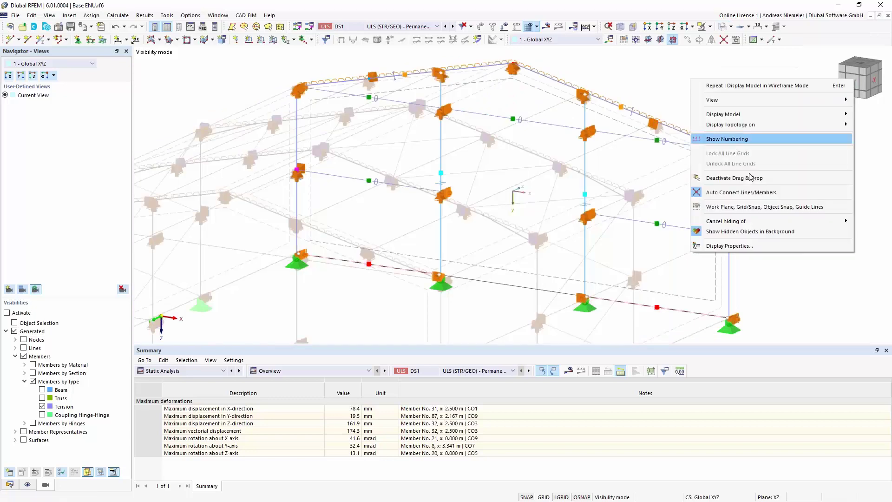
{"action": "left_click", "coordinate": [743, 232]}
{"action": "left_click", "coordinate": [858, 88]}
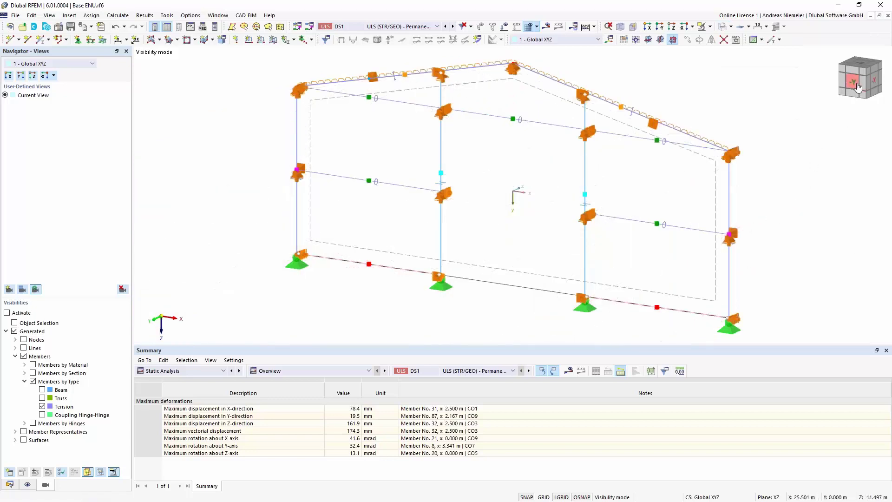
- Save the gable display as a user-defined view named Front
{"action": "left_click", "coordinate": [9, 289]}
{"action": "type", "text": "Fron"}
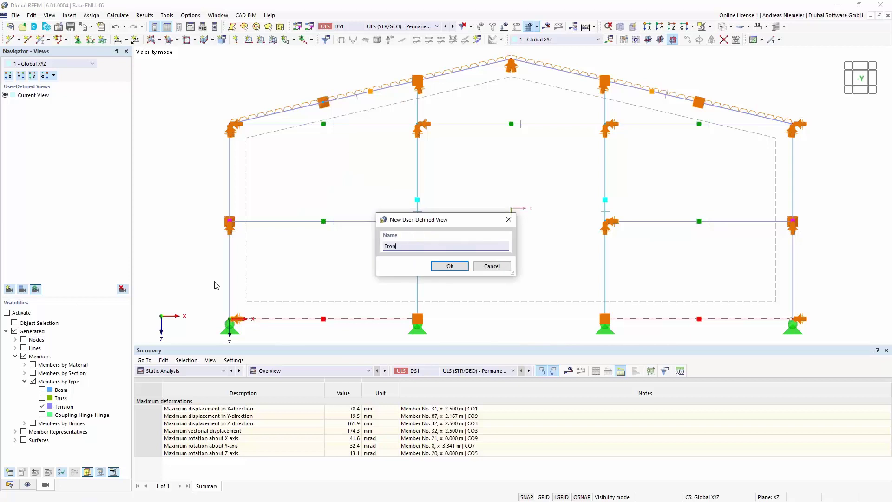
{"action": "left_click", "coordinate": [448, 267]}
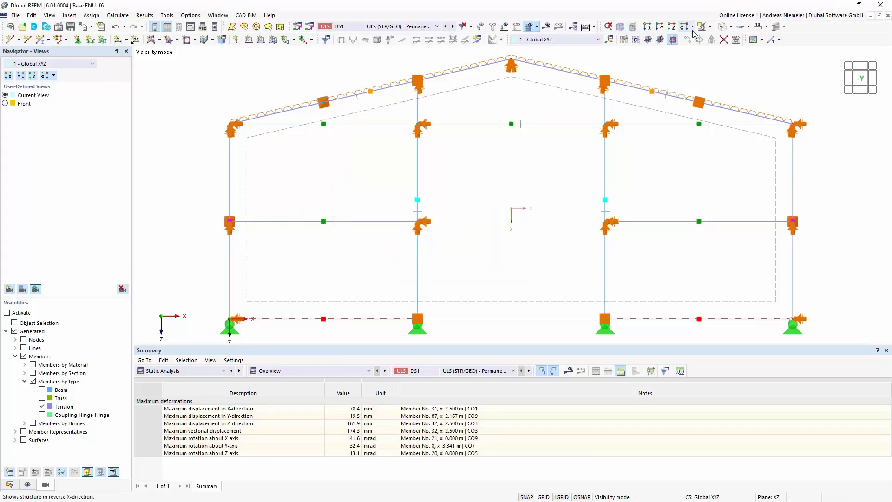
- Cancel the gable's visibility, view the whole hall in the -X direction, and isolate the neighbouring inner frame
{"action": "left_click", "coordinate": [710, 26]}
{"action": "left_click", "coordinate": [738, 88]}
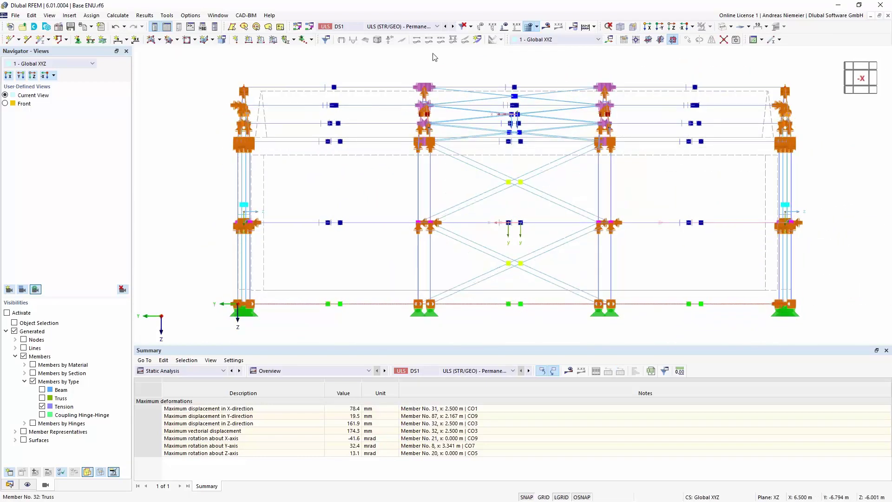
{"action": "left_click_drag", "start_coordinate": [410, 75], "coordinate": [442, 327]}
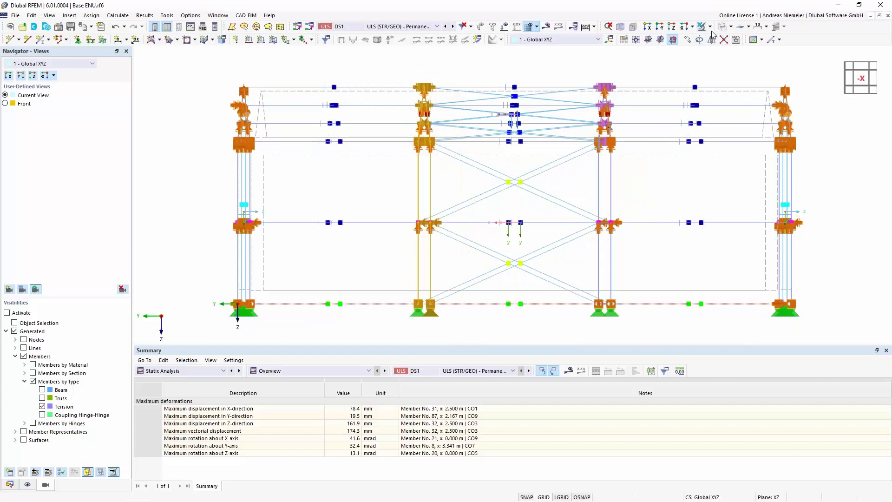
{"action": "left_click", "coordinate": [710, 27]}
{"action": "left_click", "coordinate": [716, 39]}
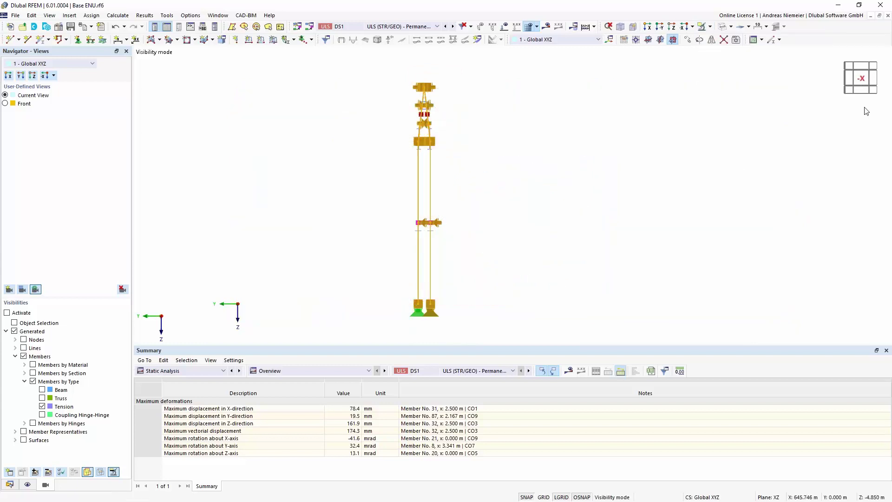
- View the isolated inner frame in the -Y direction and save it as a user-defined view named Mid
{"action": "left_click", "coordinate": [873, 78]}
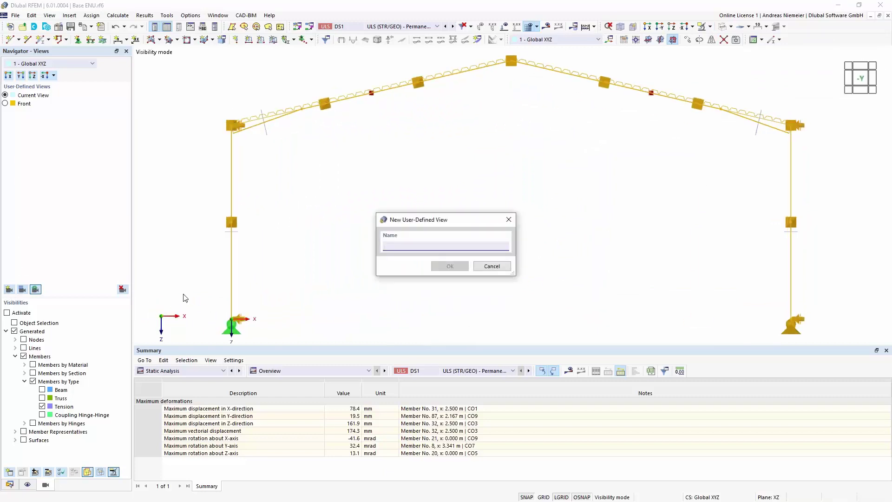
{"action": "type", "text": "Mid"}
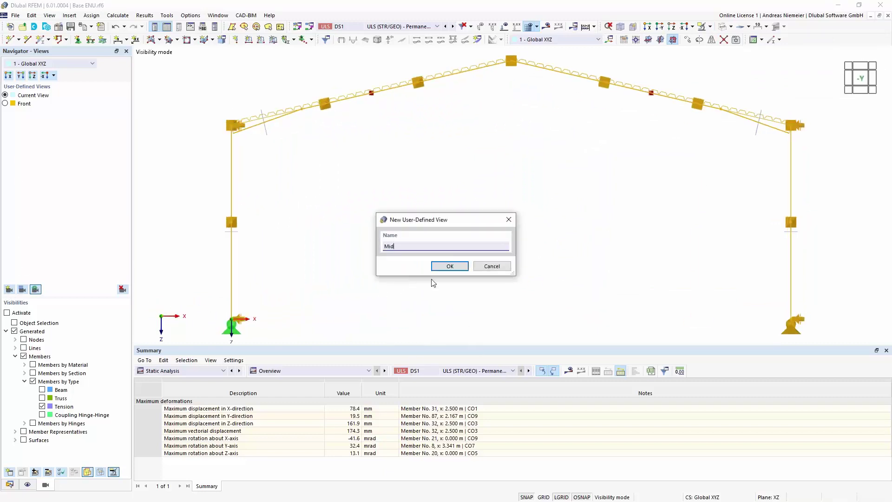
{"action": "left_click", "coordinate": [450, 266]}
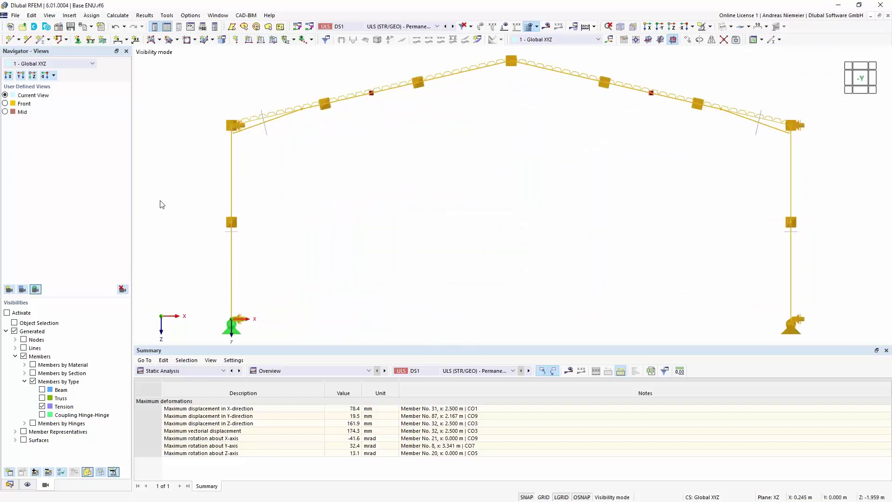
- Switch between the saved Front and Mid views, ending on Front
{"action": "left_click", "coordinate": [6, 103]}
{"action": "left_click", "coordinate": [5, 112]}
{"action": "key", "text": "Up"}
- Create a new printout report for the model and look over its report items
{"action": "left_click", "coordinate": [10, 484]}
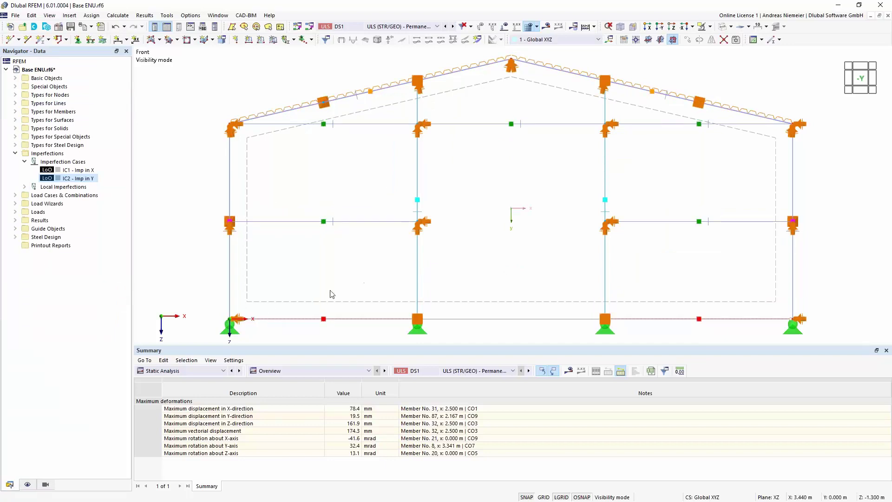
{"action": "right_click", "coordinate": [53, 246]}
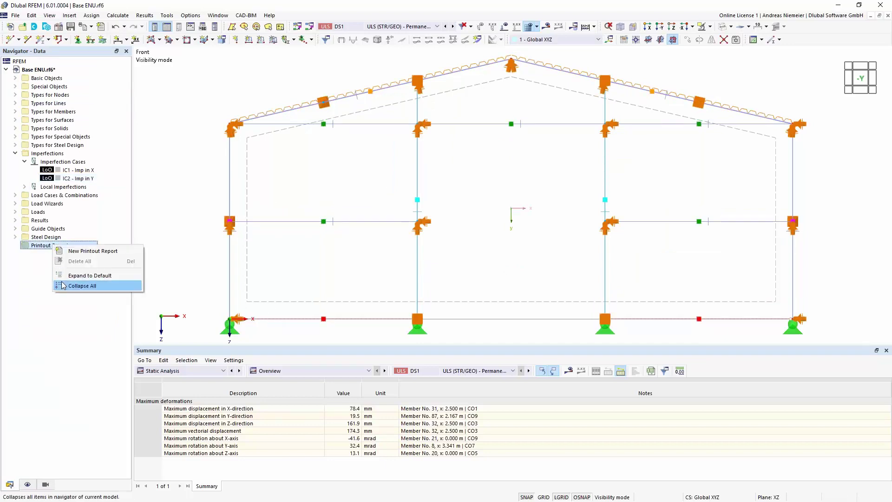
{"action": "left_click", "coordinate": [101, 252]}
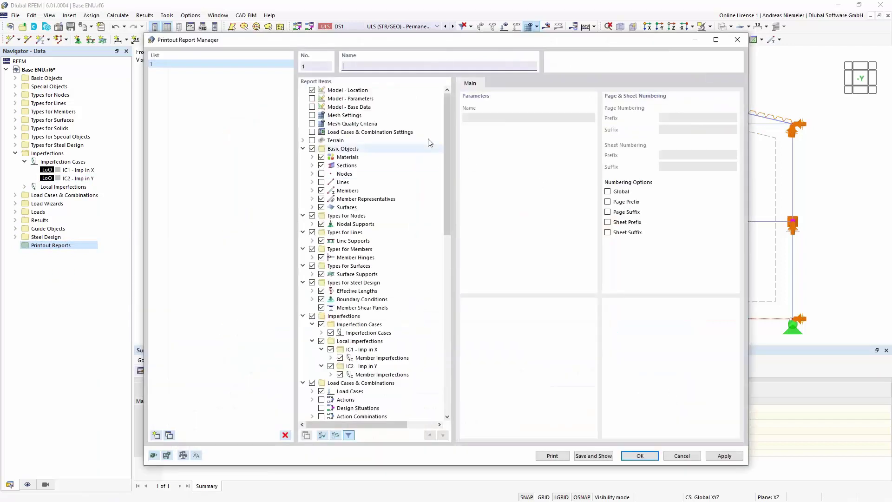
{"action": "mouse_move", "coordinate": [449, 144]}
{"action": "left_mouse_down"}
{"action": "mouse_move", "coordinate": [444, 318]}
{"action": "mouse_move", "coordinate": [447, 142]}
{"action": "left_mouse_up"}
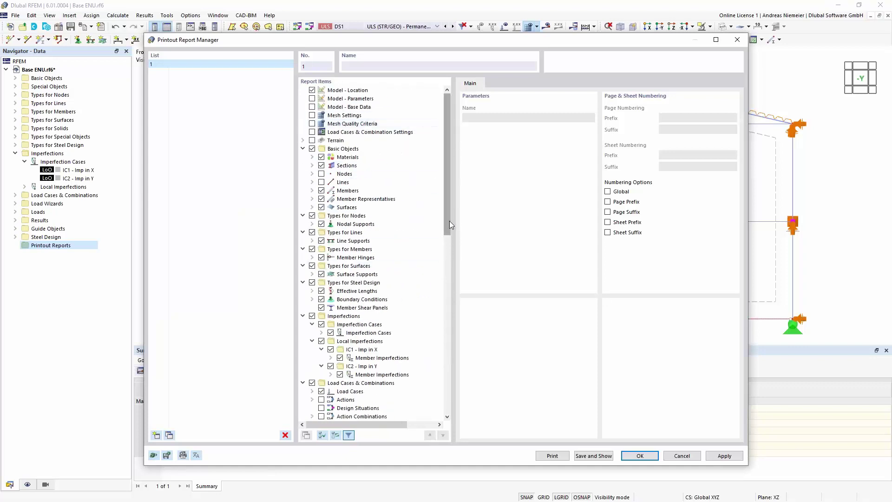
- Include Nodes in the report's basic objects, duplicate the item, and rename the original Nodes Base
{"action": "left_click", "coordinate": [346, 175]}
{"action": "left_click", "coordinate": [322, 174]}
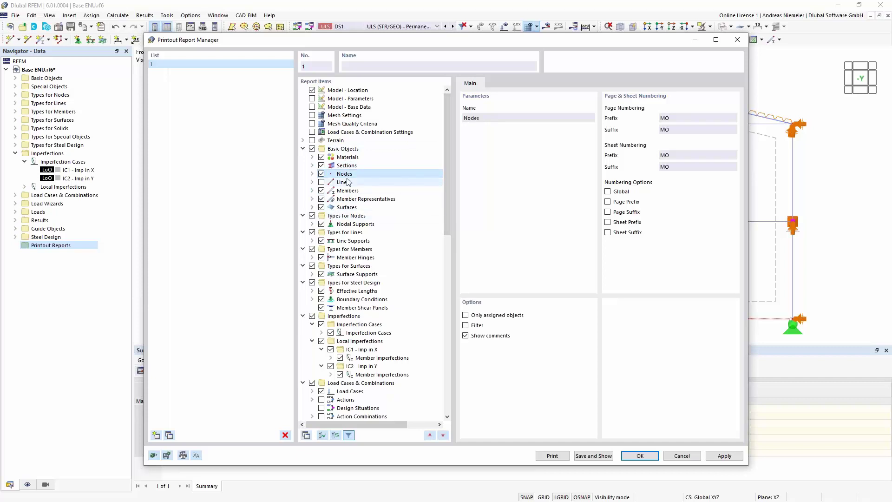
{"action": "left_click", "coordinate": [308, 435]}
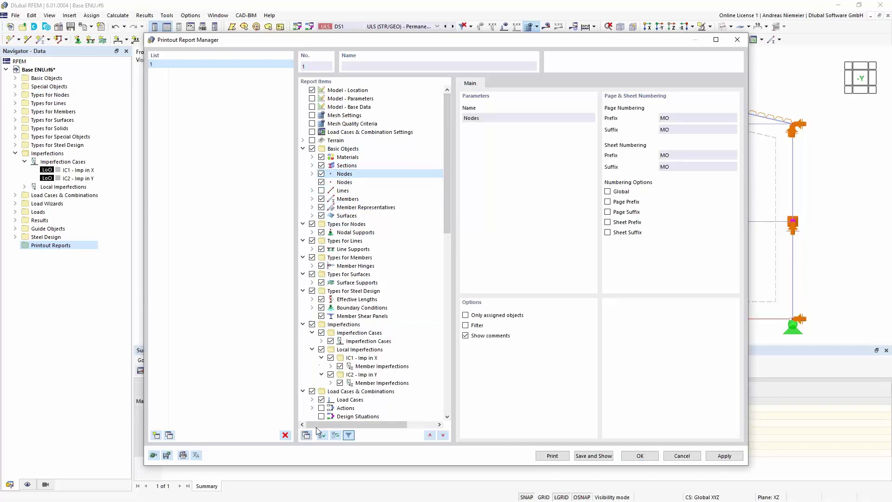
{"action": "left_click", "coordinate": [344, 174]}
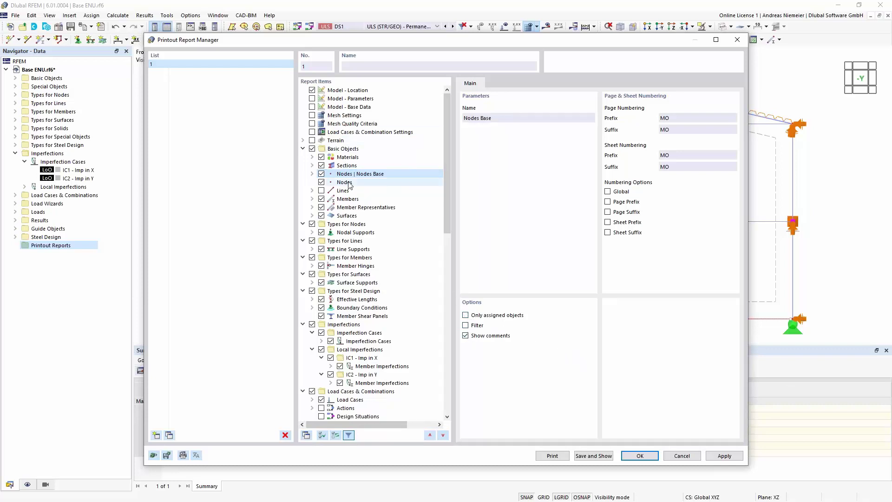
- Filter the Nodes Base item by numbers and assign the nodes at the hall's base from the full model
{"action": "left_click", "coordinate": [466, 326]}
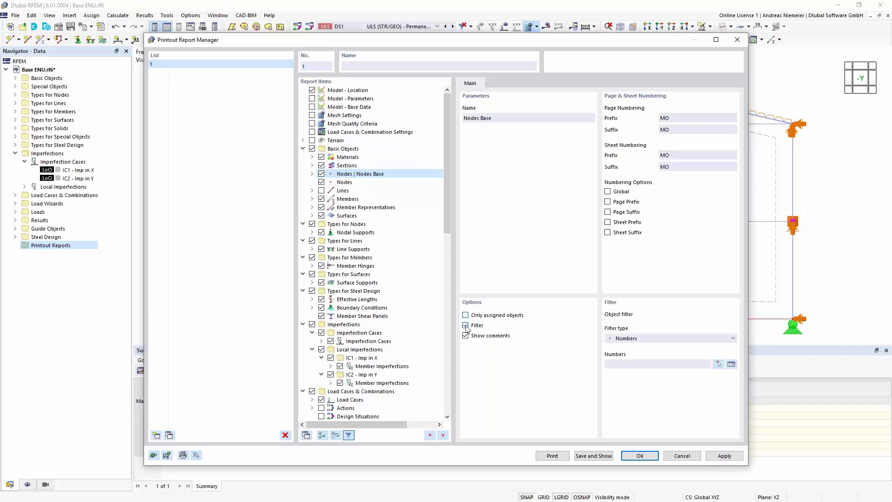
{"action": "left_click", "coordinate": [734, 339]}
{"action": "left_click", "coordinate": [735, 336]}
{"action": "left_click", "coordinate": [718, 365]}
{"action": "left_click", "coordinate": [711, 26]}
{"action": "left_click", "coordinate": [722, 88]}
{"action": "left_click_drag", "start_coordinate": [592, 281], "coordinate": [723, 308]}
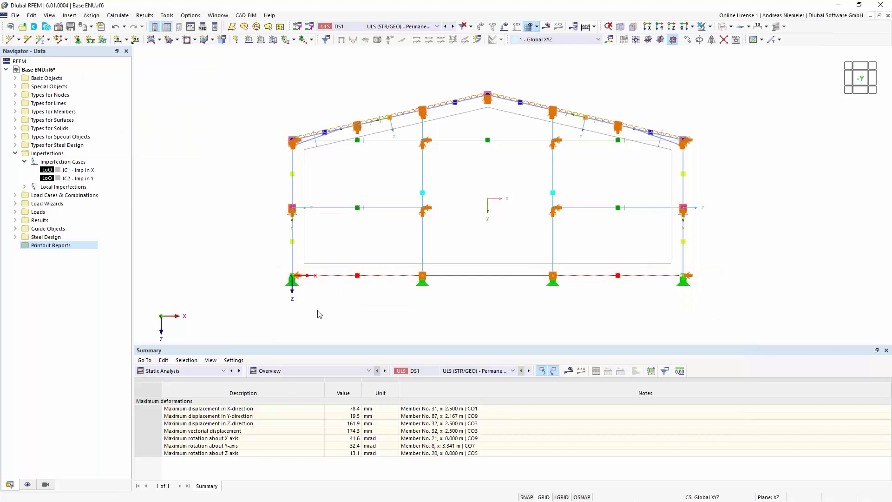
{"action": "key", "text": "Return"}
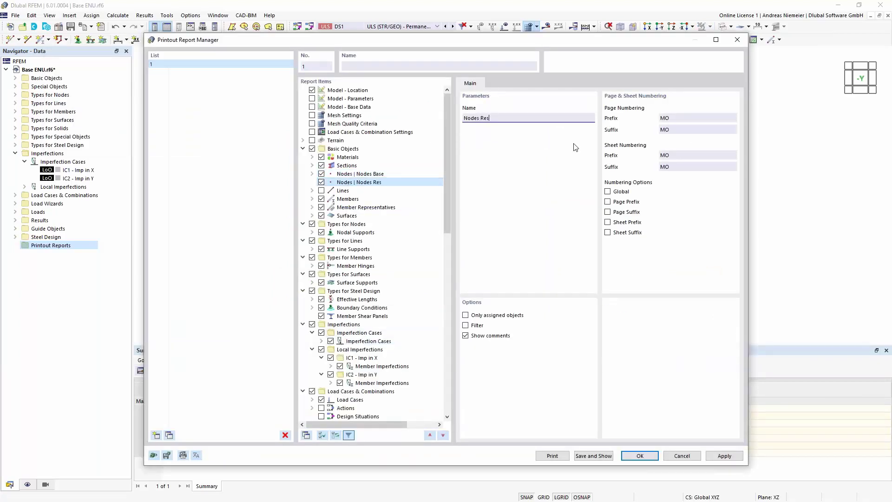
- Name the duplicated item Nodes Rest, filter it by numbers to the nodes above the base, and compare both node items
{"action": "left_click", "coordinate": [465, 325]}
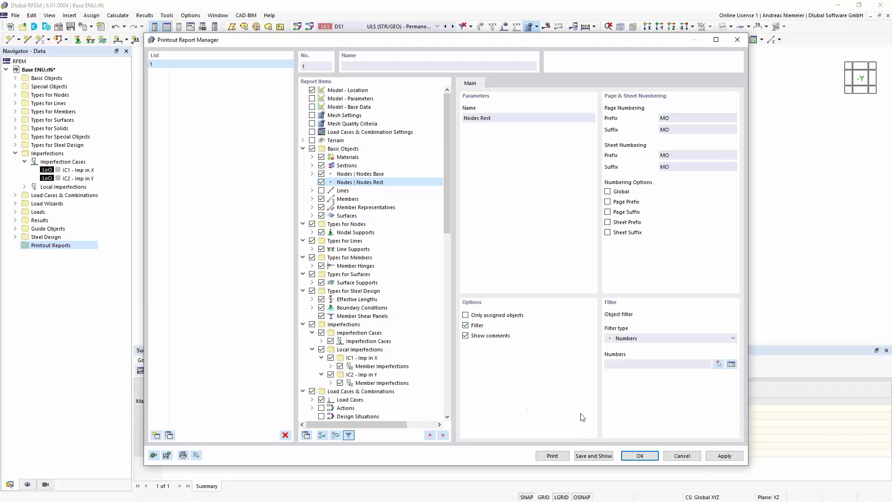
{"action": "left_click", "coordinate": [720, 363]}
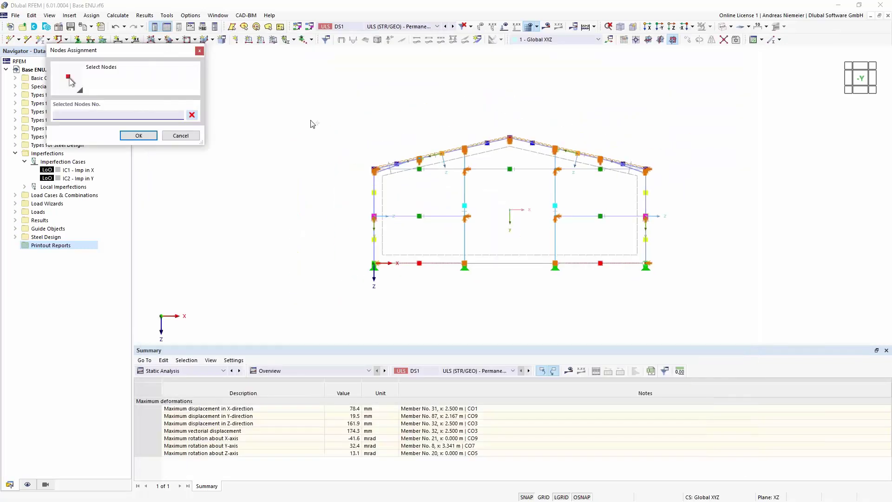
{"action": "left_click_drag", "start_coordinate": [677, 242], "coordinate": [679, 246]}
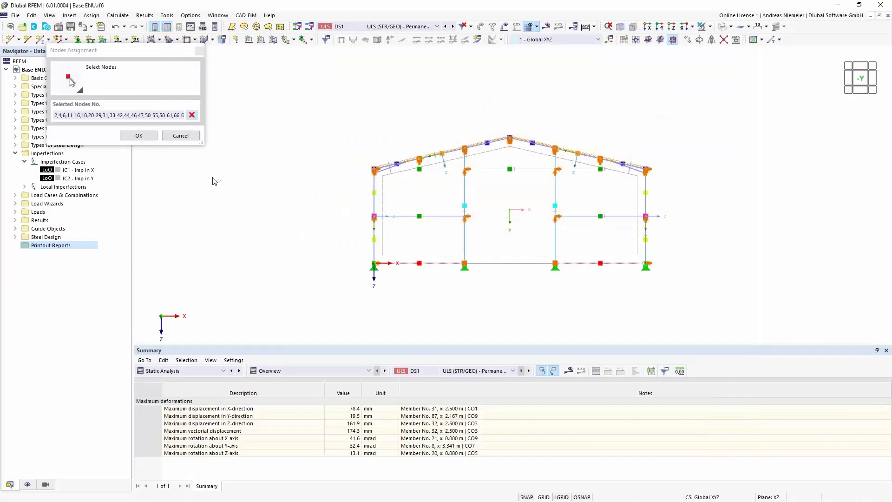
{"action": "left_click", "coordinate": [138, 136]}
{"action": "left_click", "coordinate": [345, 175]}
{"action": "left_click", "coordinate": [344, 182]}
{"action": "left_click", "coordinate": [344, 174]}
{"action": "left_click", "coordinate": [344, 182]}
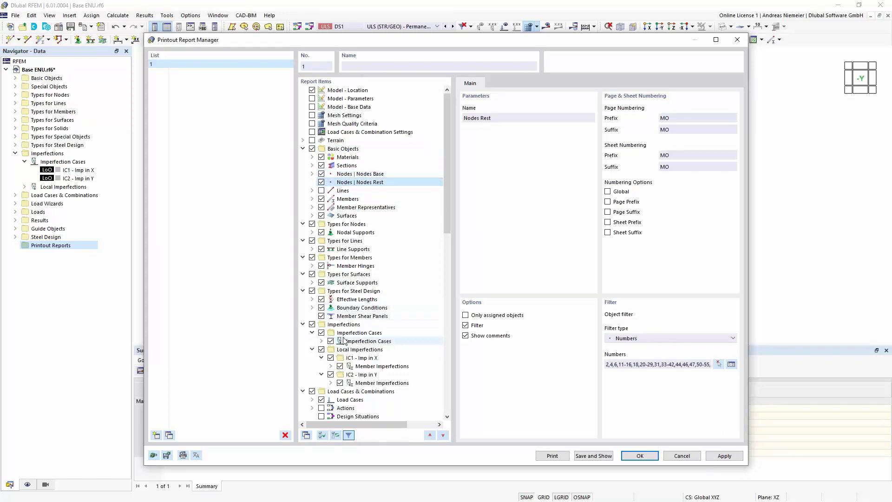
- Review the display options of Design Ratio on Members by Member, and save and show the printout report
{"action": "scroll", "coordinate": [374, 312], "scroll_direction": "down", "scroll_amount": 20}
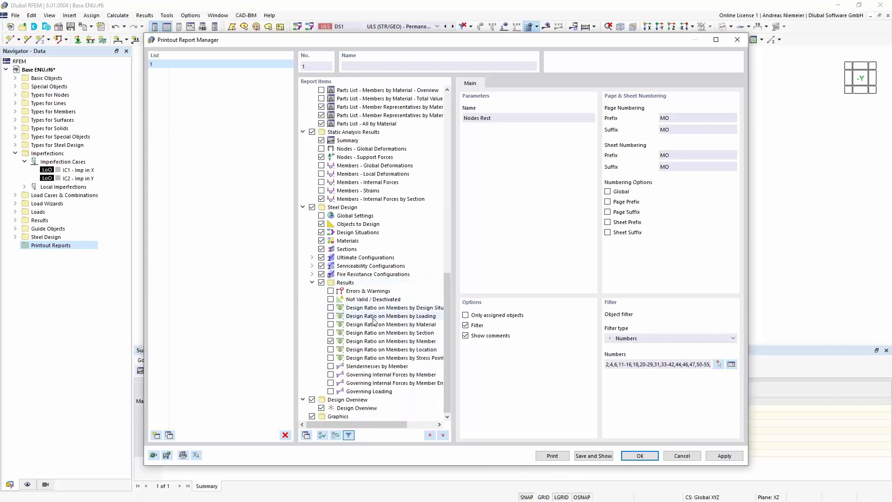
{"action": "left_click", "coordinate": [372, 341]}
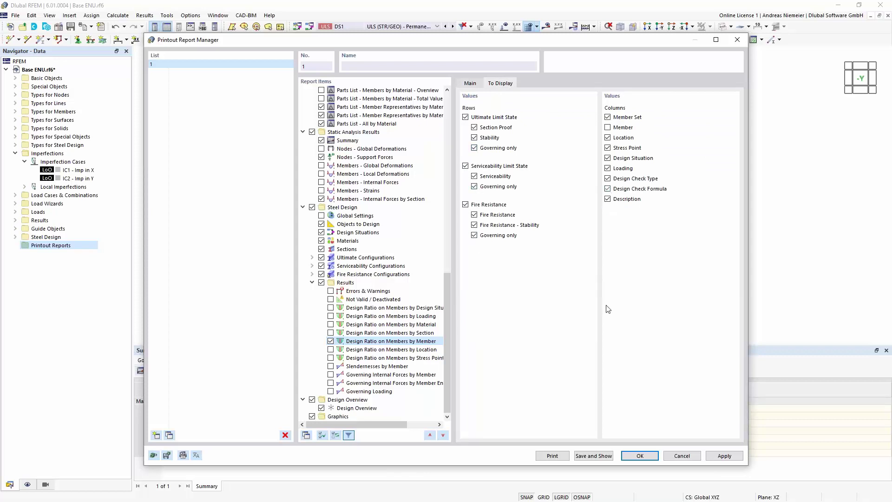
{"action": "left_click", "coordinate": [586, 456]}
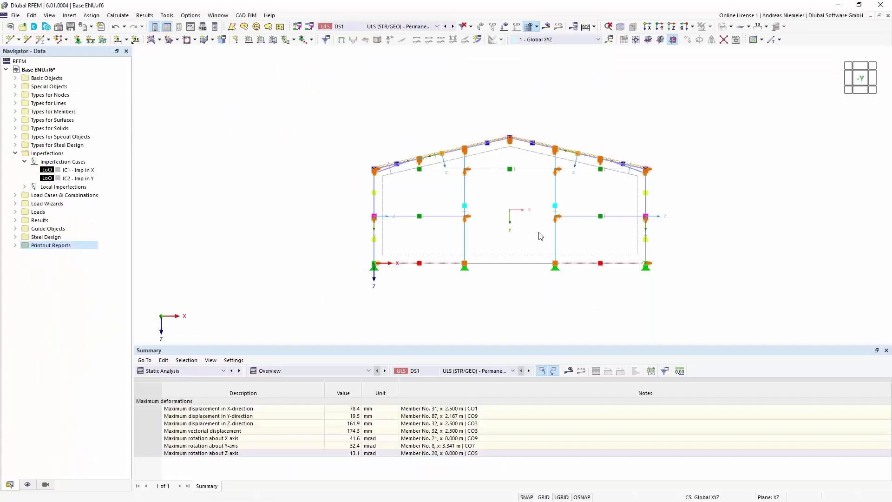
- Look through the report's cover page, contents, model location, materials, sections and Nodes Base table
{"action": "scroll", "coordinate": [539, 235], "scroll_direction": "down", "scroll_amount": 1}
{"action": "middle_click_drag", "start_coordinate": [500, 231], "coordinate": [277, 158]}
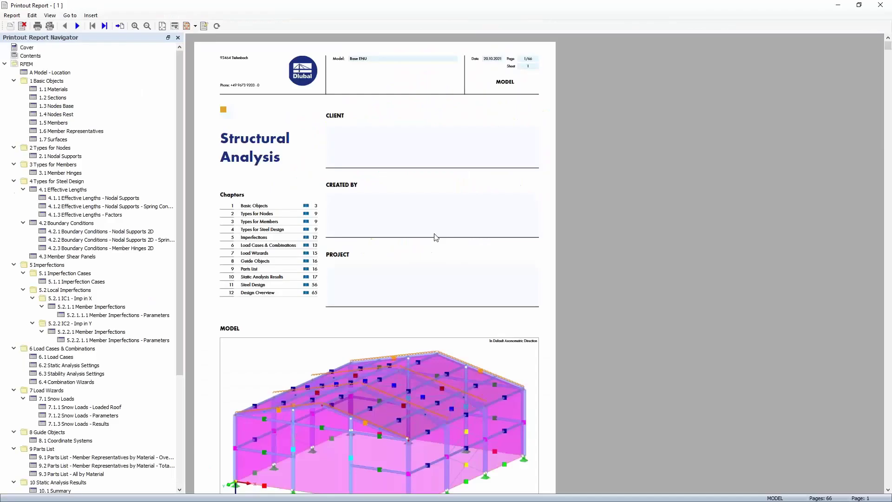
{"action": "scroll", "coordinate": [433, 237], "scroll_direction": "down", "scroll_amount": 10}
{"action": "scroll", "coordinate": [432, 237], "scroll_direction": "down", "scroll_amount": 12}
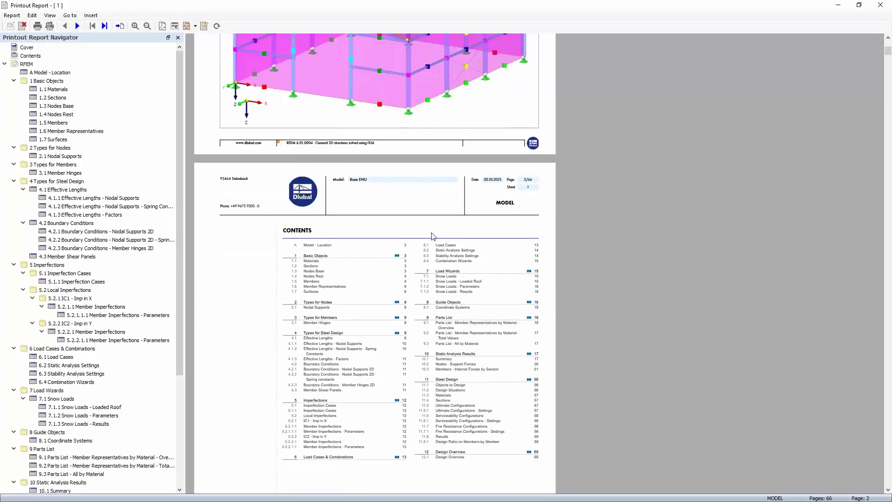
{"action": "scroll", "coordinate": [433, 236], "scroll_direction": "down", "scroll_amount": 15}
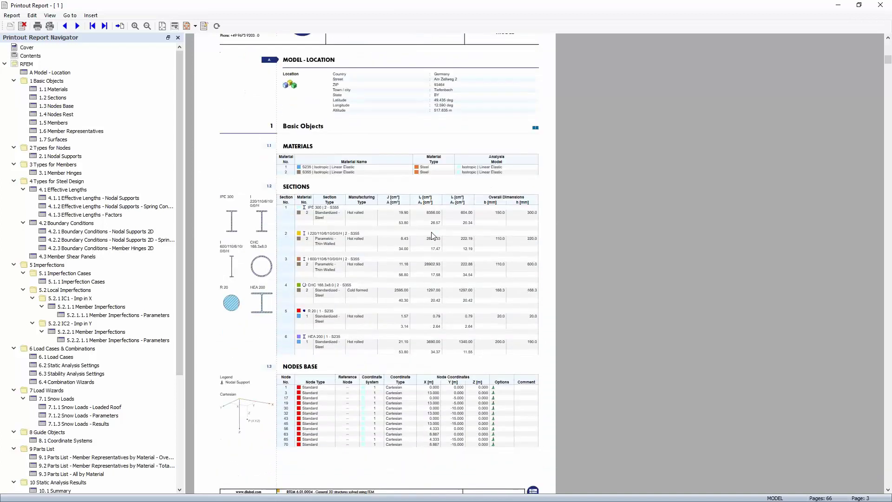
- Look through the report's Members tables and on to the member representatives, surfaces, nodal supports, member hinges and effective lengths
{"action": "scroll", "coordinate": [433, 235], "scroll_direction": "down", "scroll_amount": 6}
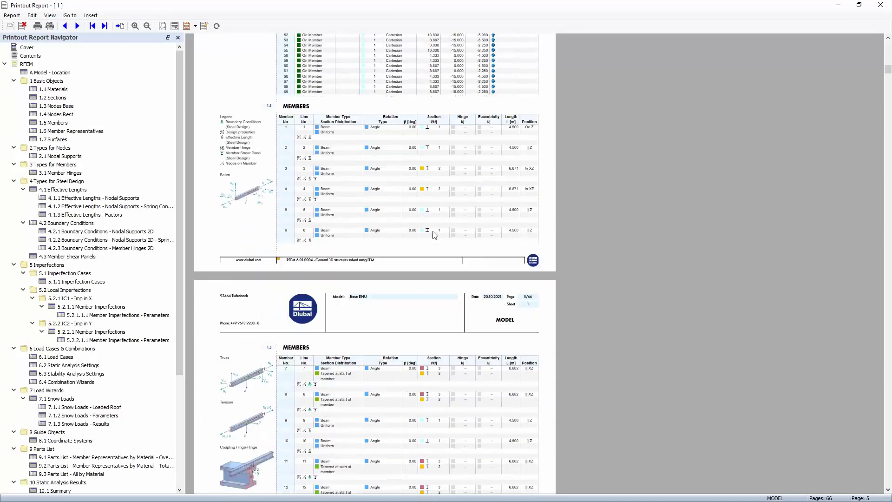
{"action": "scroll", "coordinate": [383, 311], "scroll_direction": "down", "scroll_amount": 4}
{"action": "scroll", "coordinate": [386, 307], "scroll_direction": "down", "scroll_amount": 14}
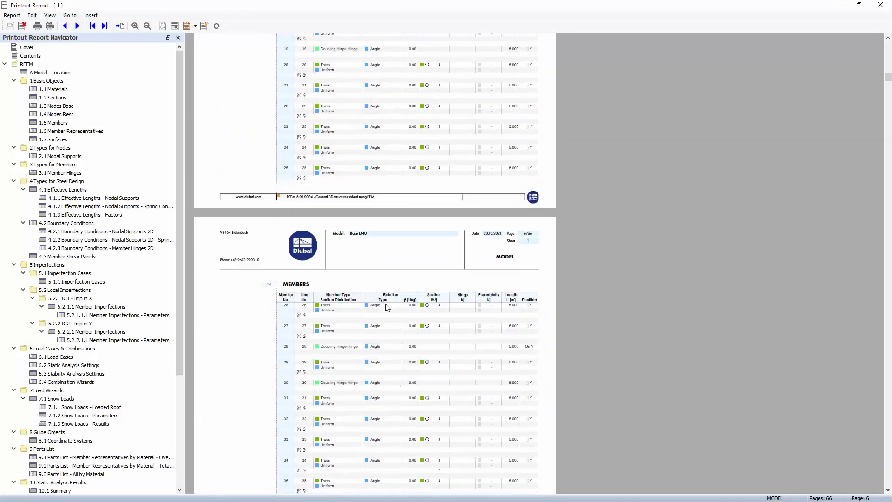
{"action": "scroll", "coordinate": [390, 301], "scroll_direction": "down", "scroll_amount": 7}
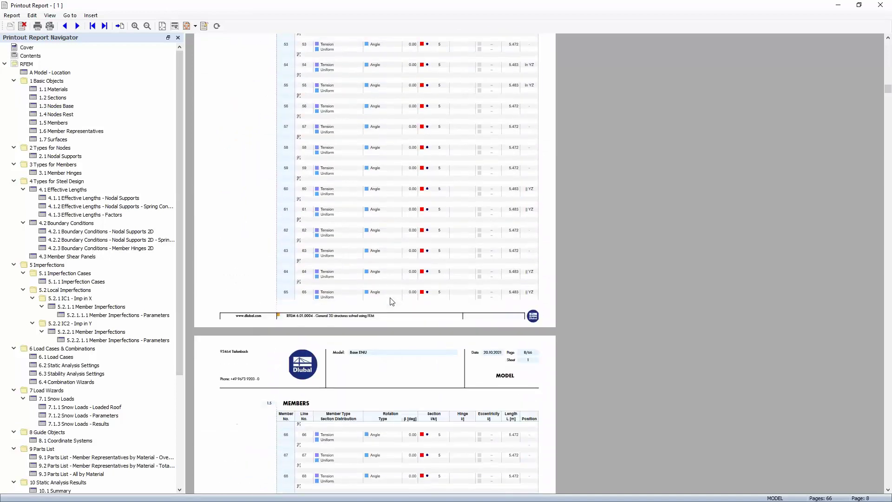
{"action": "left_click_drag", "start_coordinate": [889, 91], "coordinate": [888, 102]}
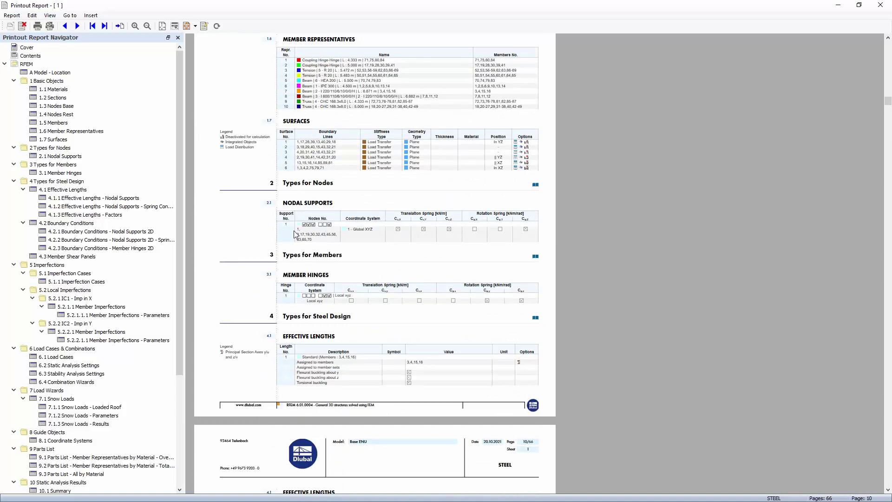
- Examine the report's Nodes Base and Nodes Rest tables, then go to the Design Ratio on Members by Member chapter
{"action": "left_click_drag", "start_coordinate": [181, 125], "coordinate": [182, 303]}
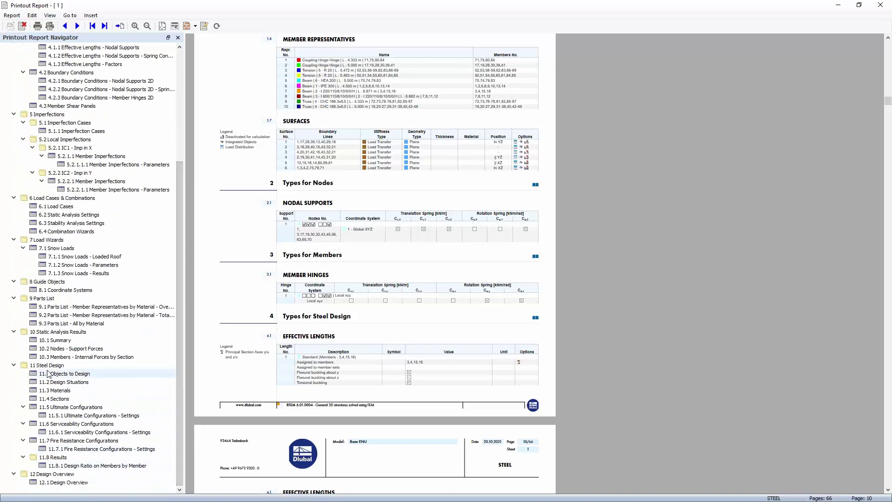
{"action": "scroll", "coordinate": [52, 225], "scroll_direction": "up", "scroll_amount": 6}
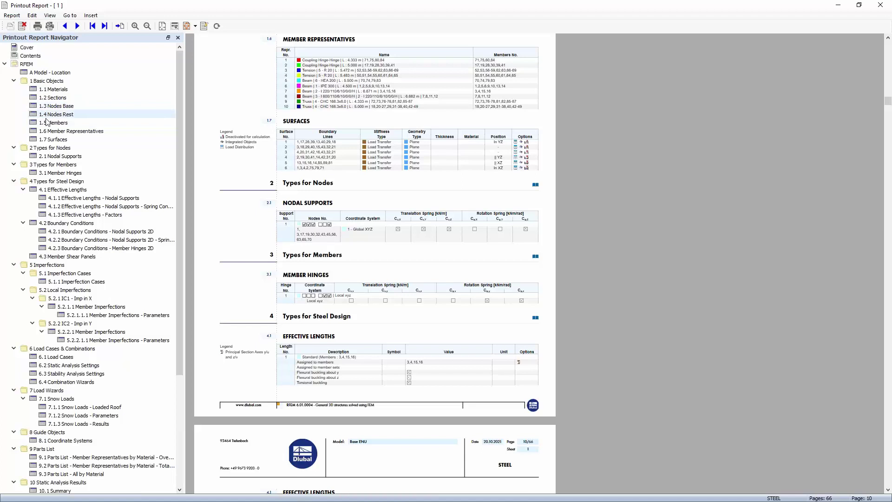
{"action": "left_click", "coordinate": [55, 106]}
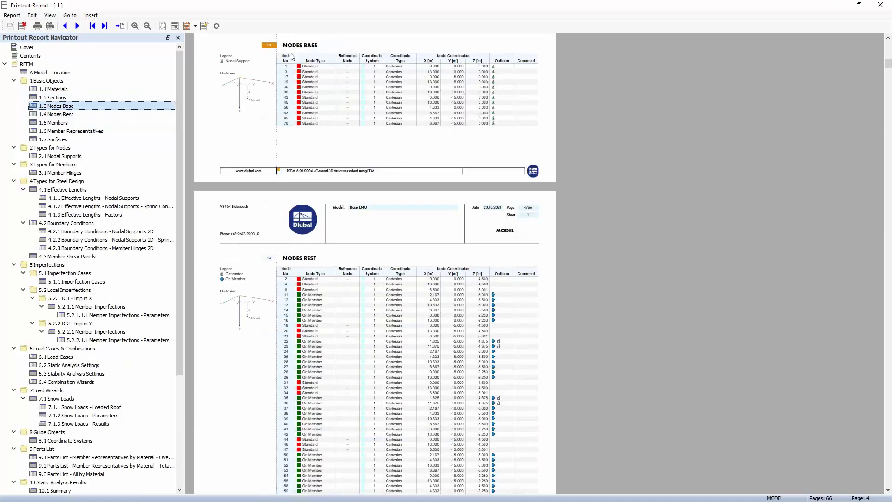
{"action": "scroll", "coordinate": [302, 277], "scroll_direction": "down", "scroll_amount": 3}
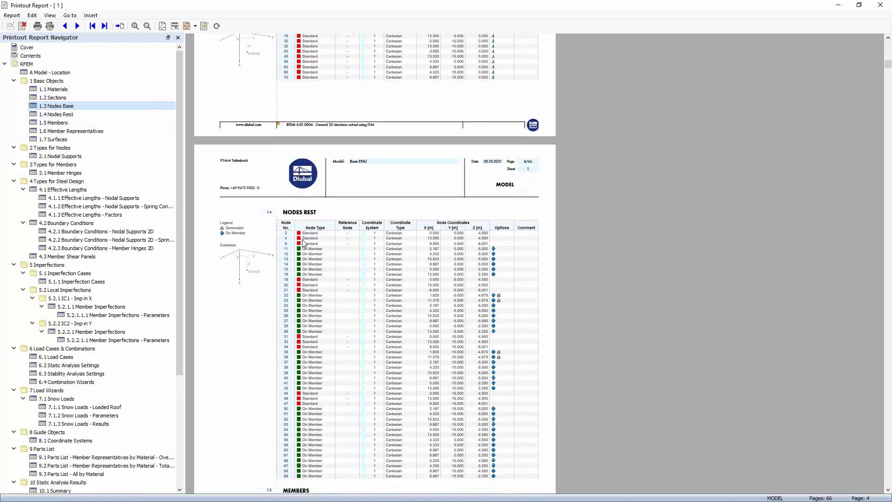
{"action": "scroll", "coordinate": [35, 474], "scroll_direction": "down", "scroll_amount": 6}
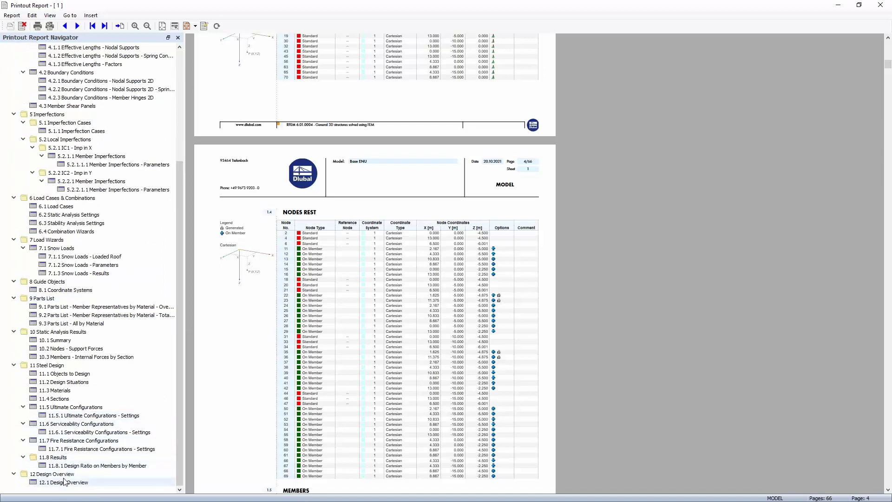
{"action": "left_click", "coordinate": [72, 466]}
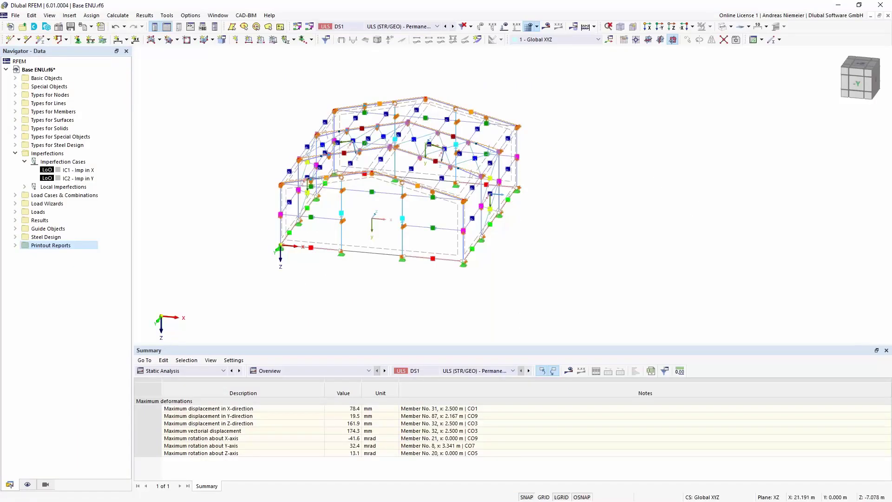
- Show the model's Steel Design results in an oblique view, with member results displayed without diagram
{"action": "middle_click_drag", "start_coordinate": [574, 177], "coordinate": [511, 274], "text": "ctrl"}
{"action": "scroll", "coordinate": [510, 236], "scroll_direction": "down", "scroll_amount": 2}
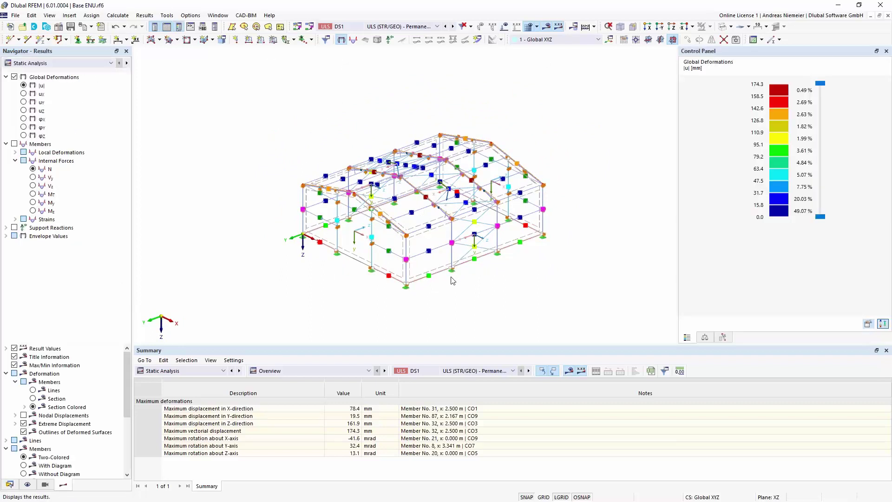
{"action": "left_click", "coordinate": [69, 64]}
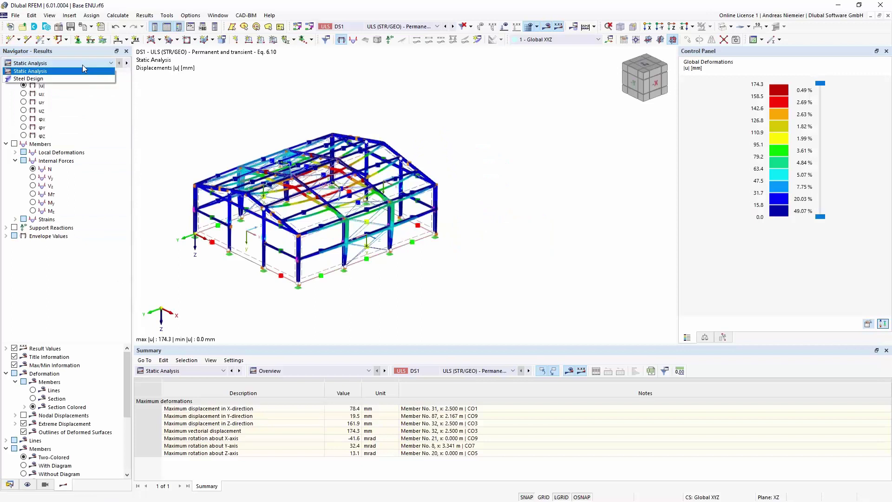
{"action": "left_click", "coordinate": [56, 79]}
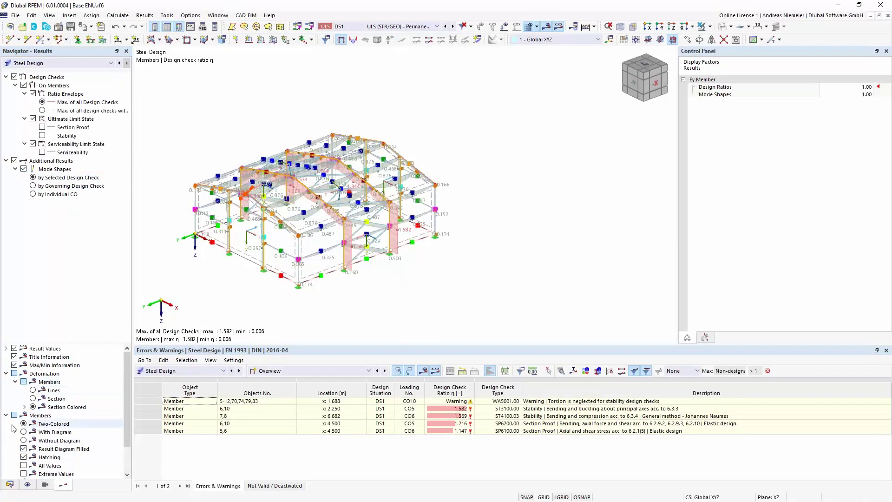
{"action": "left_click", "coordinate": [23, 440]}
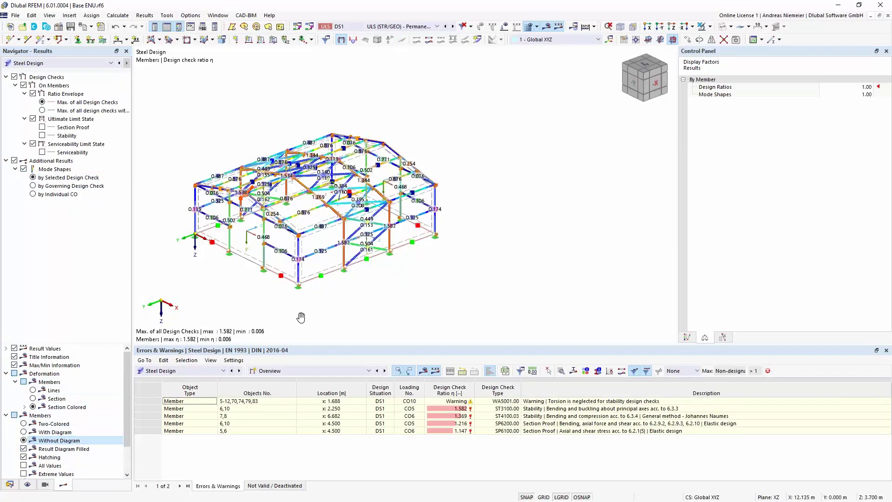
{"action": "scroll", "coordinate": [315, 320], "scroll_direction": "up", "scroll_amount": 3}
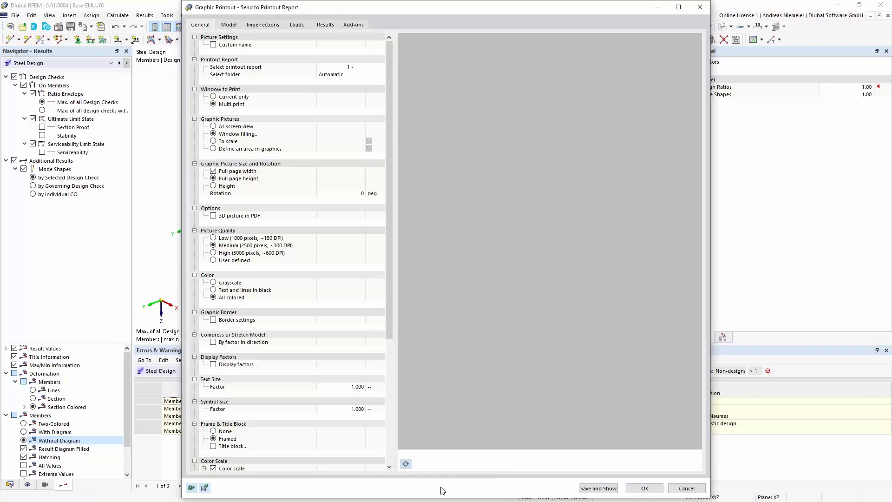
- Set the graphic printout to the current window only, window filling and rotated 270 degrees, and refresh the preview
{"action": "left_click", "coordinate": [213, 134]}
{"action": "left_click", "coordinate": [344, 194]}
{"action": "left_click", "coordinate": [362, 193]}
{"action": "left_click", "coordinate": [346, 222]}
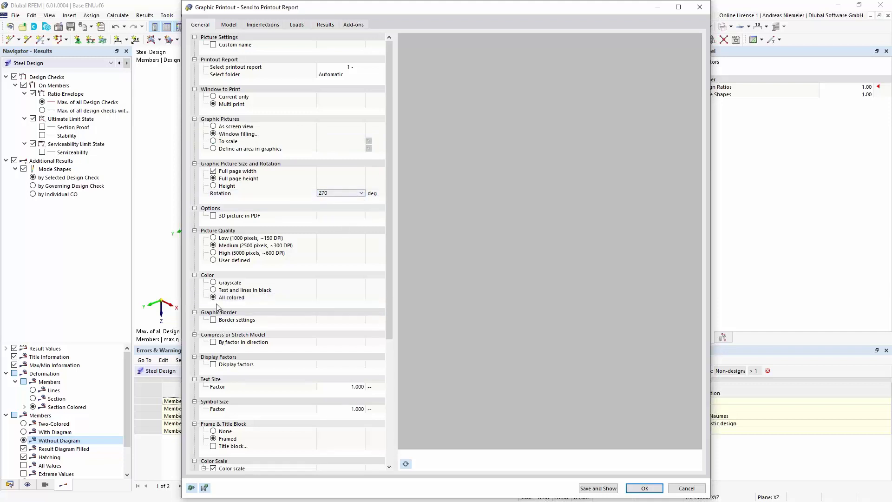
{"action": "left_click", "coordinate": [213, 97]}
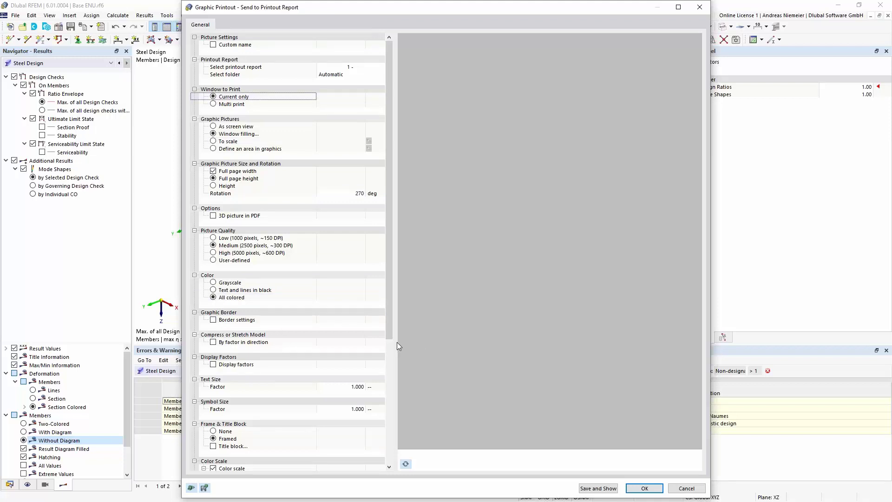
{"action": "left_click", "coordinate": [405, 465]}
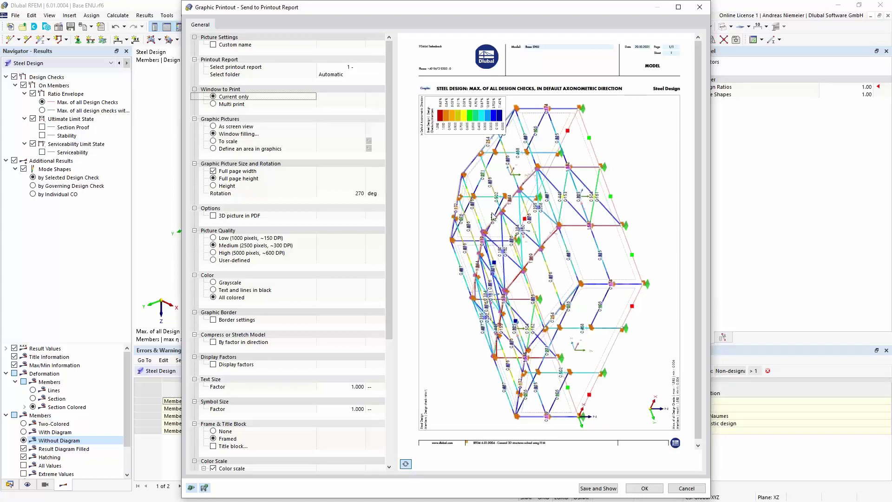
- Place the color scale outside the graphic picture and send the steel design picture to the printout report
{"action": "scroll", "coordinate": [204, 343], "scroll_direction": "down", "scroll_amount": 3}
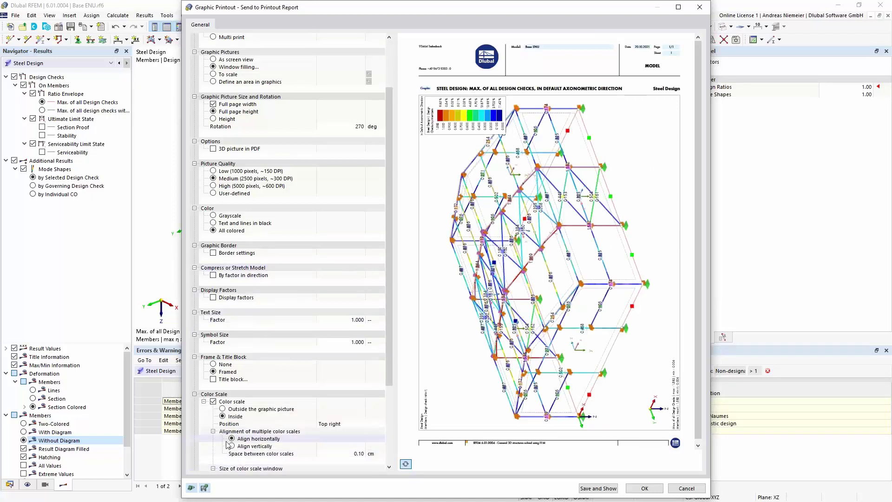
{"action": "left_click", "coordinate": [231, 409]}
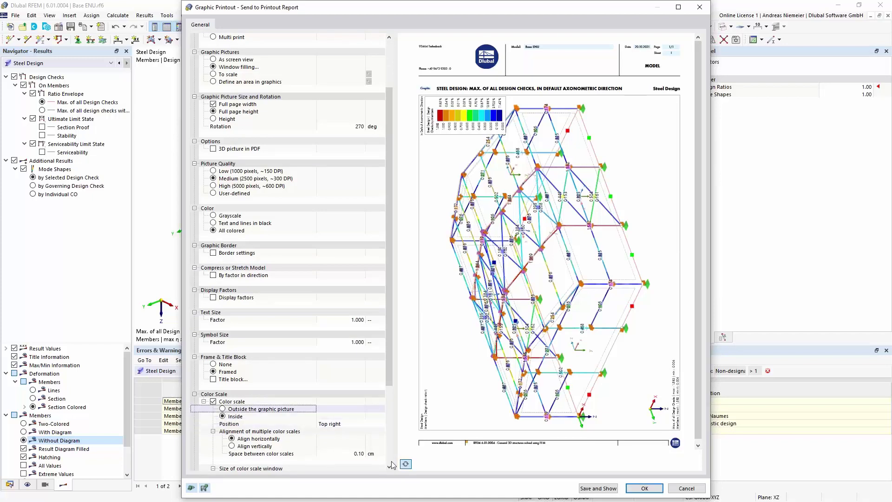
{"action": "key", "text": "space"}
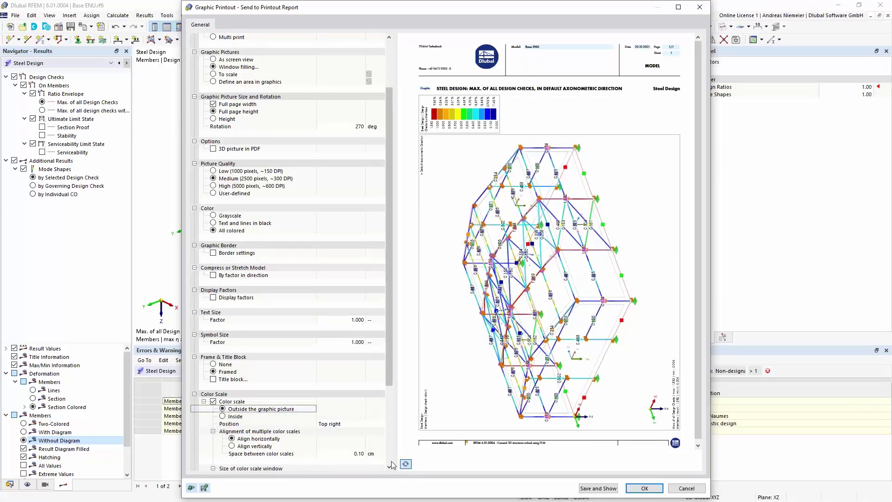
{"action": "left_click", "coordinate": [644, 489]}
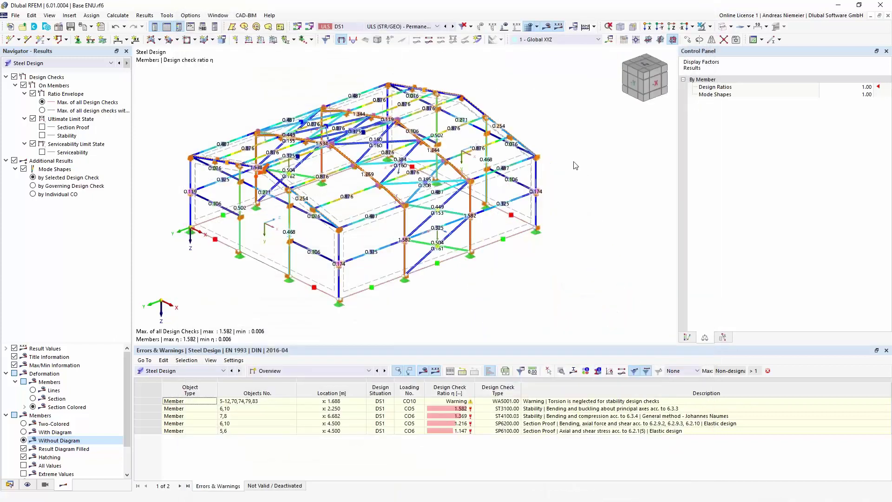
- Turn off the results display, show the hall as a solid model and orbit it to an oblique view
{"action": "left_click", "coordinate": [547, 26]}
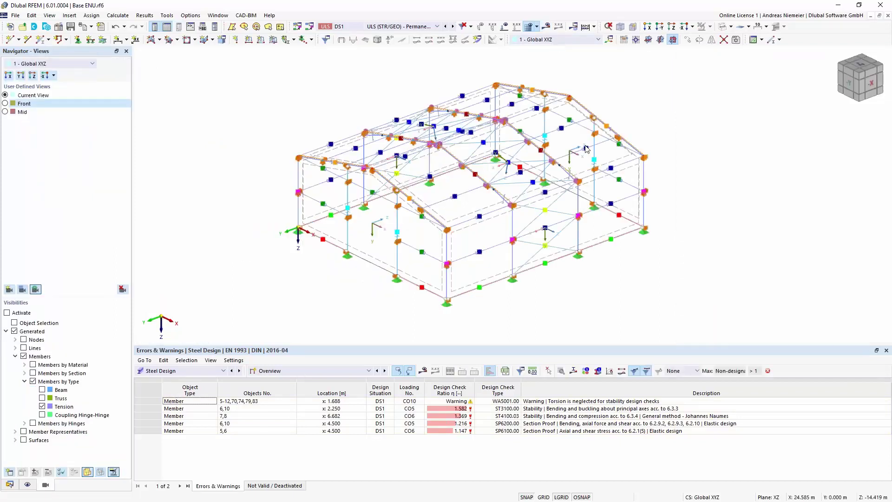
{"action": "left_click", "coordinate": [723, 28]}
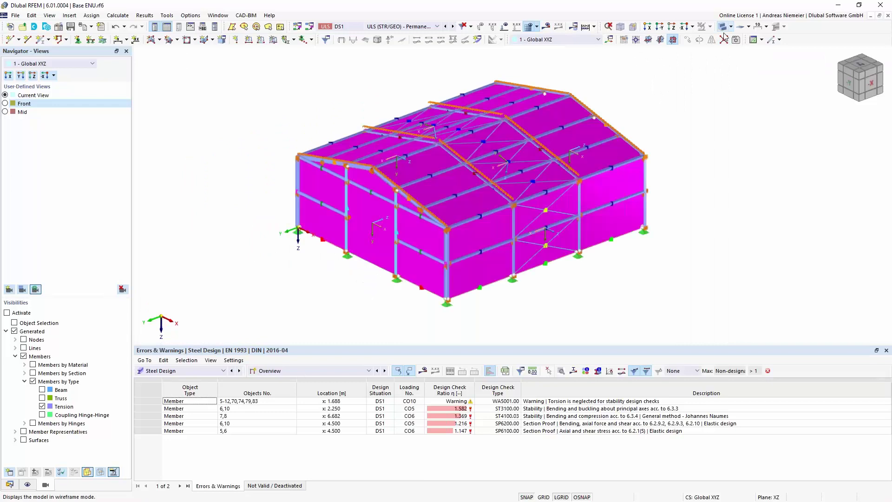
{"action": "middle_click_drag", "start_coordinate": [511, 234], "coordinate": [186, 175], "text": "ctrl"}
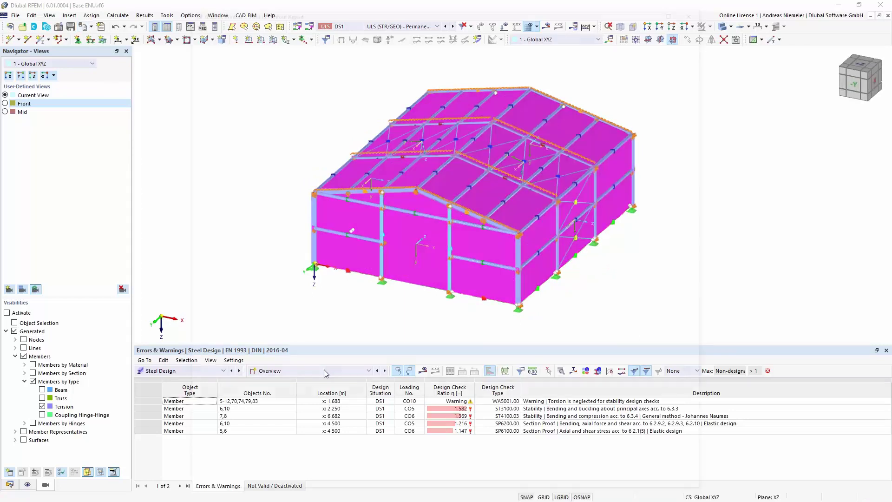
- Start a graphic printout of the solid hall model with rotation 0 degrees and a picture height ratio of 50%
{"action": "key", "text": "ctrl+p"}
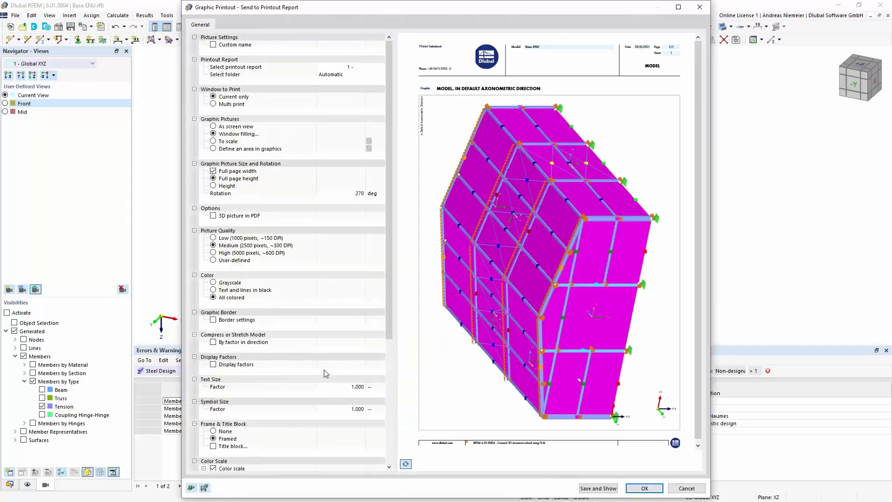
{"action": "left_click", "coordinate": [354, 196]}
{"action": "left_click", "coordinate": [357, 195]}
{"action": "left_click", "coordinate": [341, 200]}
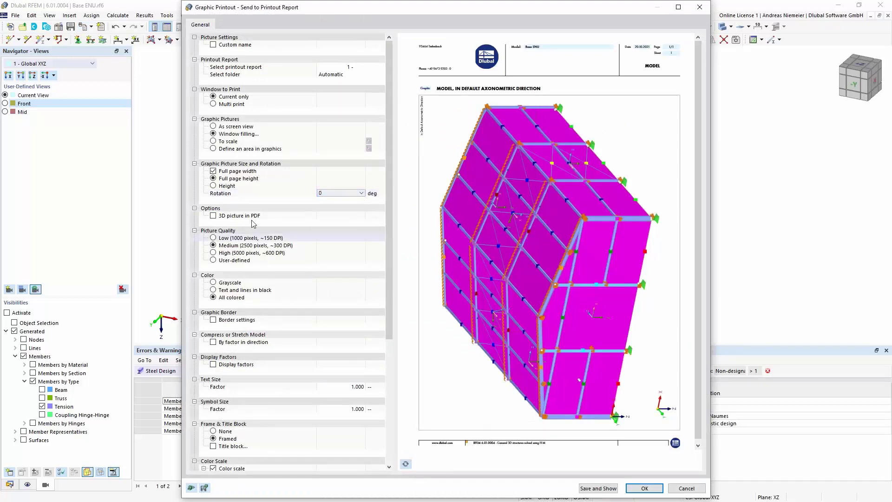
{"action": "left_click", "coordinate": [215, 187]}
{"action": "left_click", "coordinate": [213, 186]}
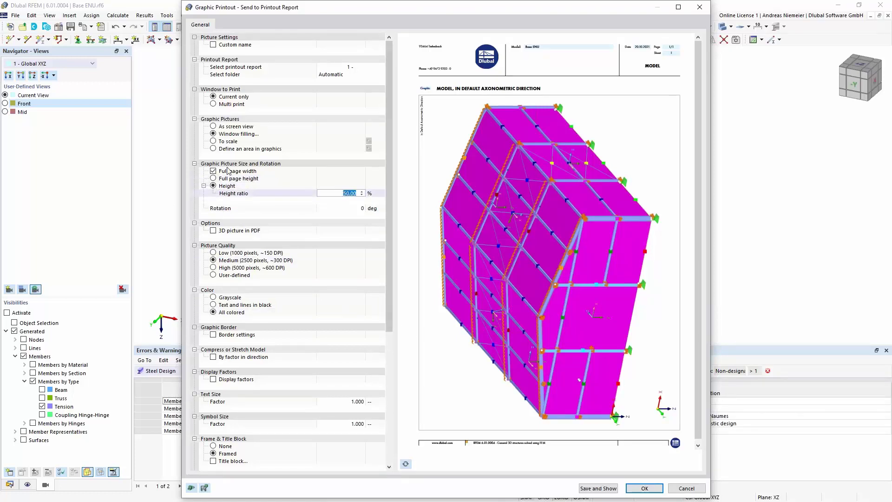
- Enable the 3D picture in PDF, refresh the preview and send the model picture to the printout report
{"action": "left_click", "coordinate": [213, 231]}
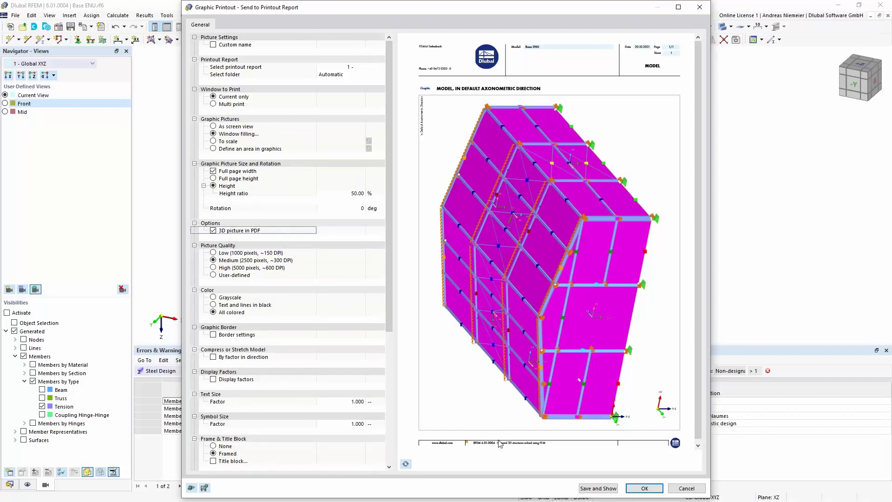
{"action": "left_click", "coordinate": [405, 463]}
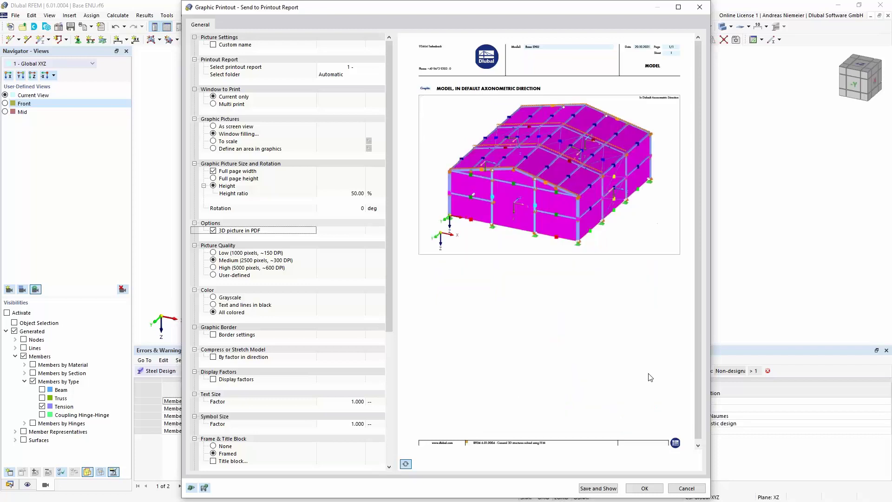
{"action": "left_click", "coordinate": [645, 488]}
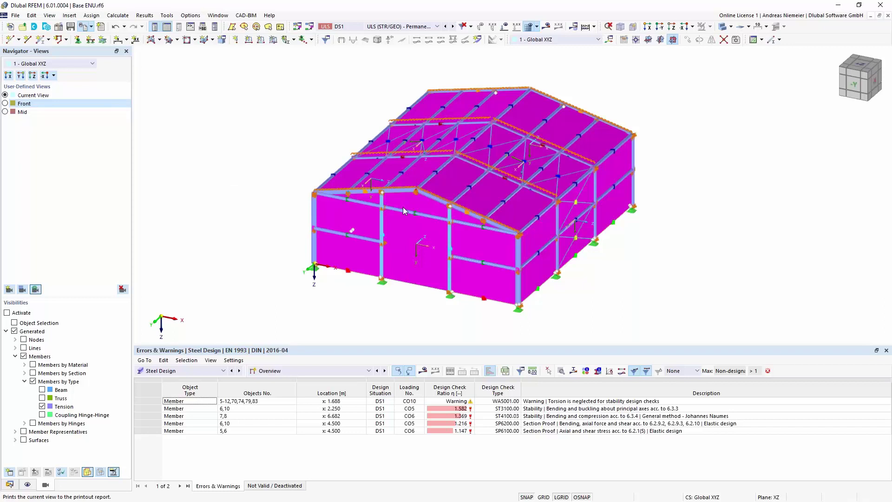
- Start a graphic printout of the hall as a multi print with the 3D picture in PDF turned off
{"action": "key", "text": "ctrl+p"}
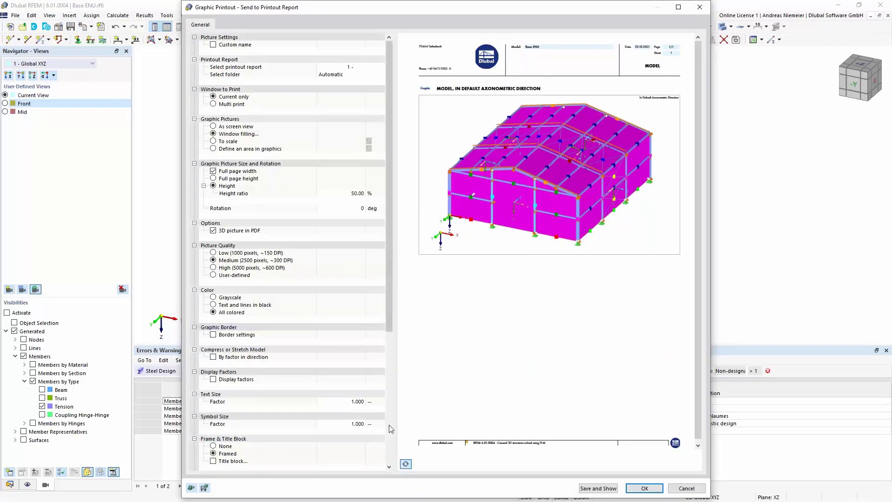
{"action": "left_click", "coordinate": [406, 464]}
{"action": "left_click", "coordinate": [214, 105]}
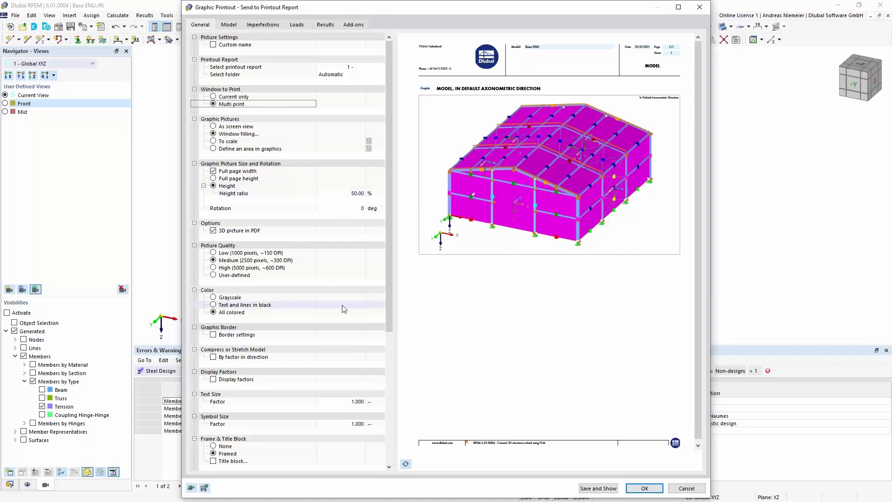
{"action": "left_click", "coordinate": [214, 230]}
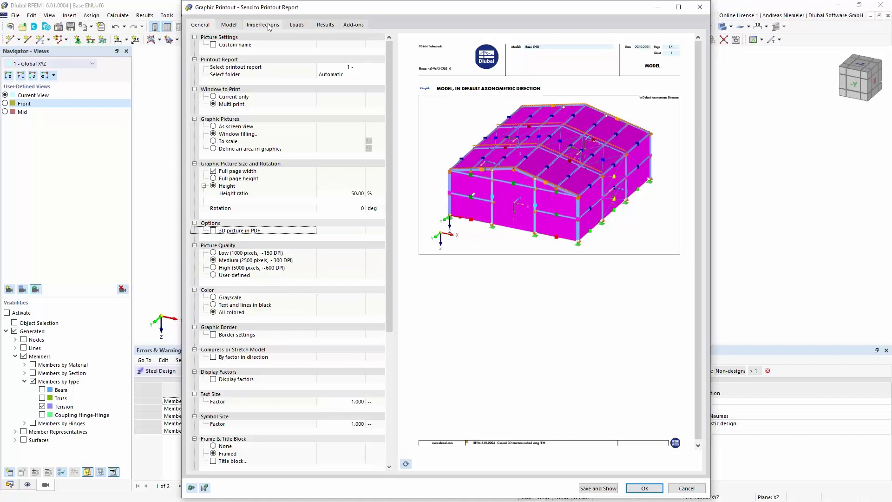
- Choose load combinations CO1, CO2 and CO3 as the selected loading for the multi-print results pictures
{"action": "left_click", "coordinate": [331, 25]}
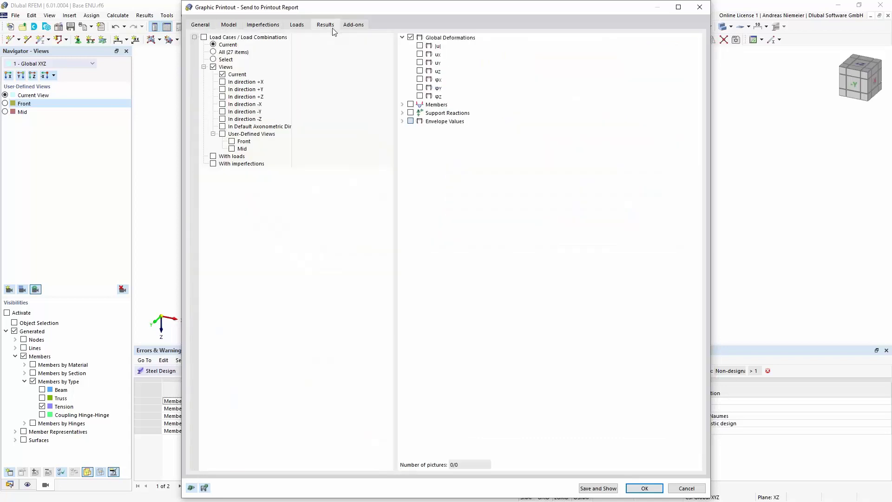
{"action": "left_click", "coordinate": [213, 60]}
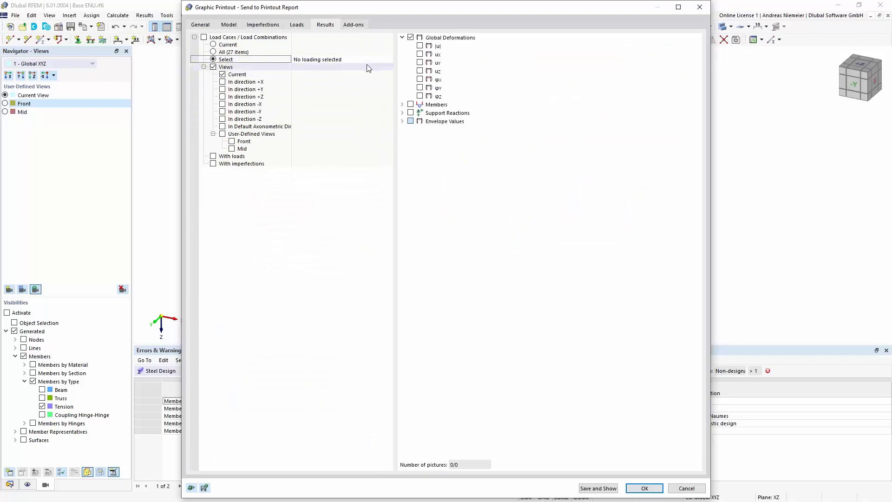
{"action": "left_click", "coordinate": [390, 59]}
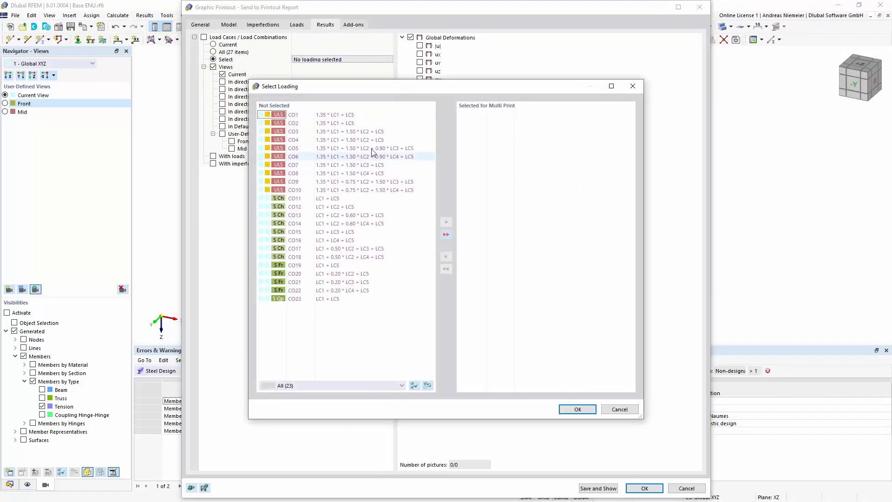
{"action": "double_click", "coordinate": [343, 115]}
{"action": "double_click", "coordinate": [343, 115]}
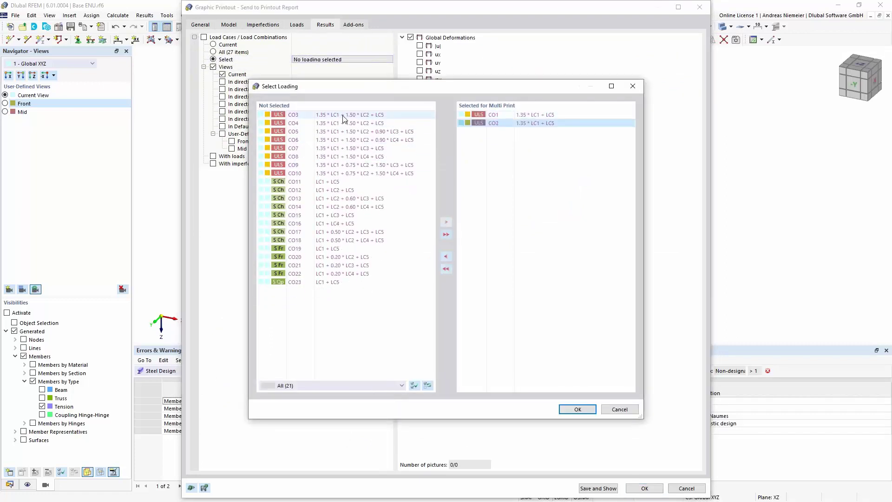
{"action": "double_click", "coordinate": [343, 115]}
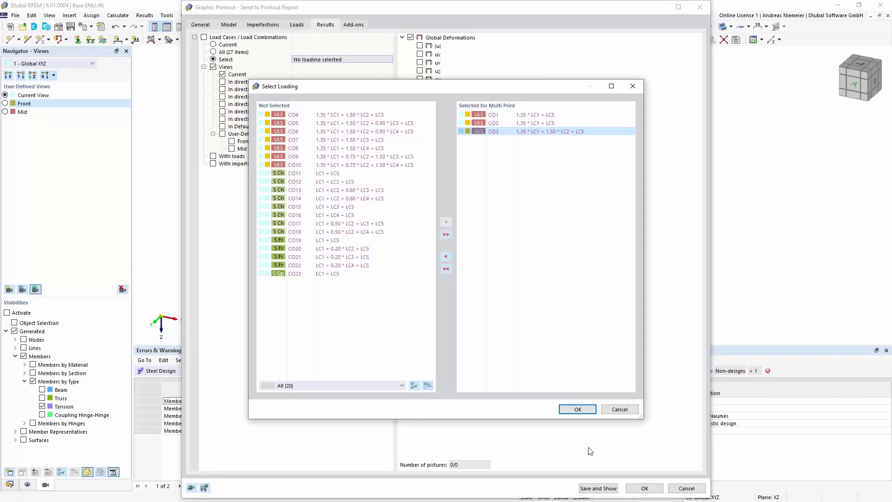
{"action": "left_click", "coordinate": [577, 409]}
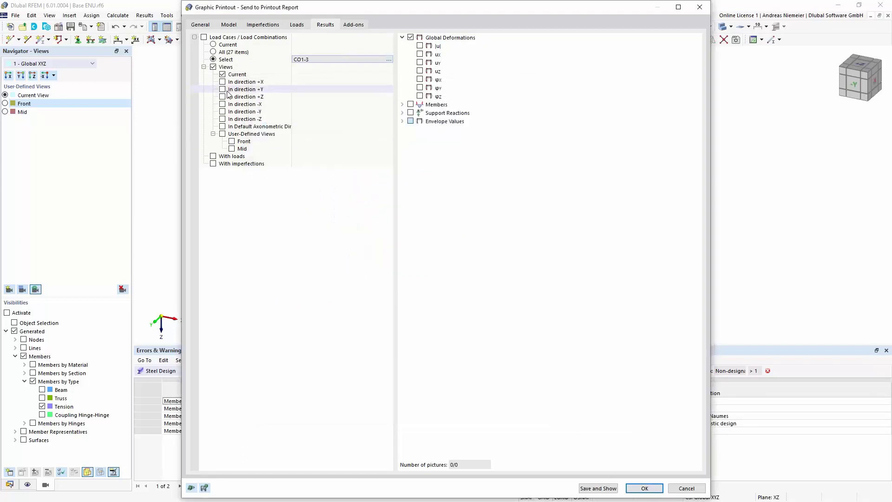
- Replace the current view with the user-defined Front and Mid views for the results pictures
{"action": "left_click", "coordinate": [222, 74]}
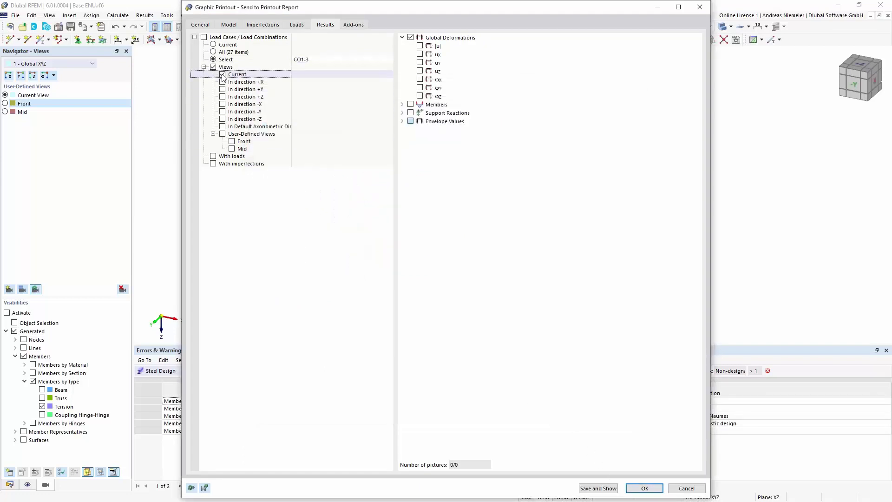
{"action": "left_click", "coordinate": [231, 141]}
{"action": "left_click", "coordinate": [231, 148]}
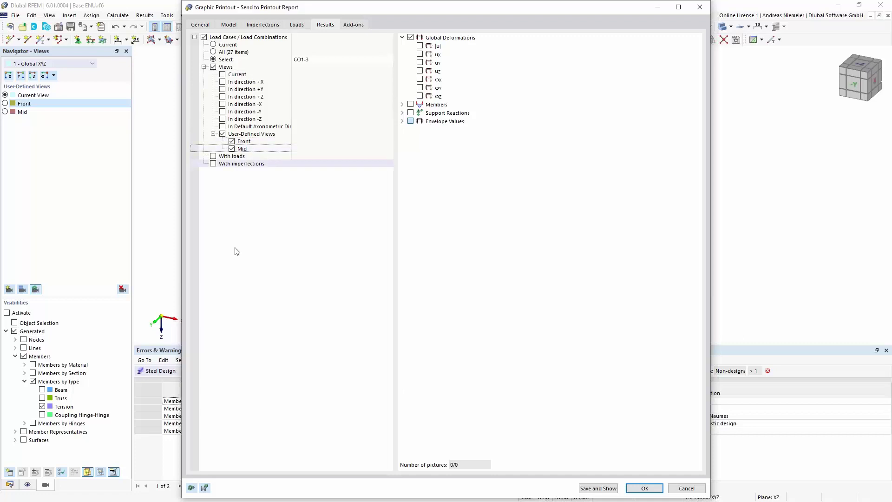
- Include the member internal forces N and My in the multi-print results pictures
{"action": "left_click", "coordinate": [402, 105]}
{"action": "left_click", "coordinate": [411, 121]}
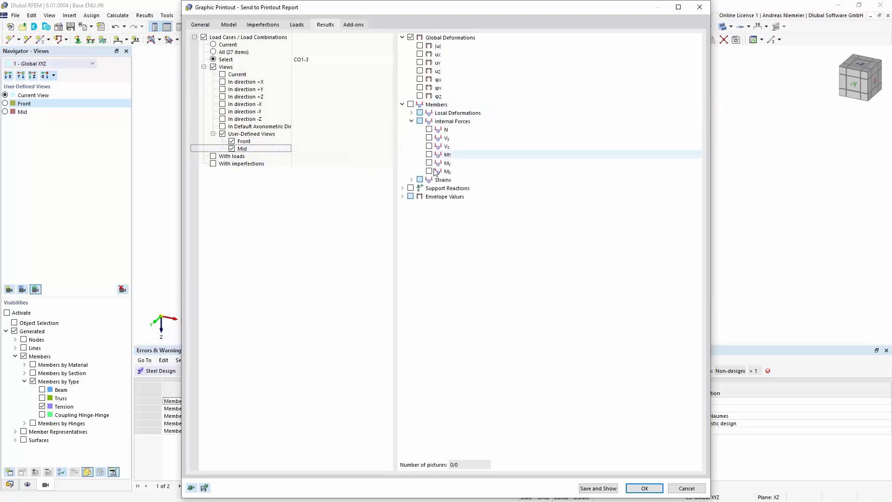
{"action": "left_click", "coordinate": [429, 130]}
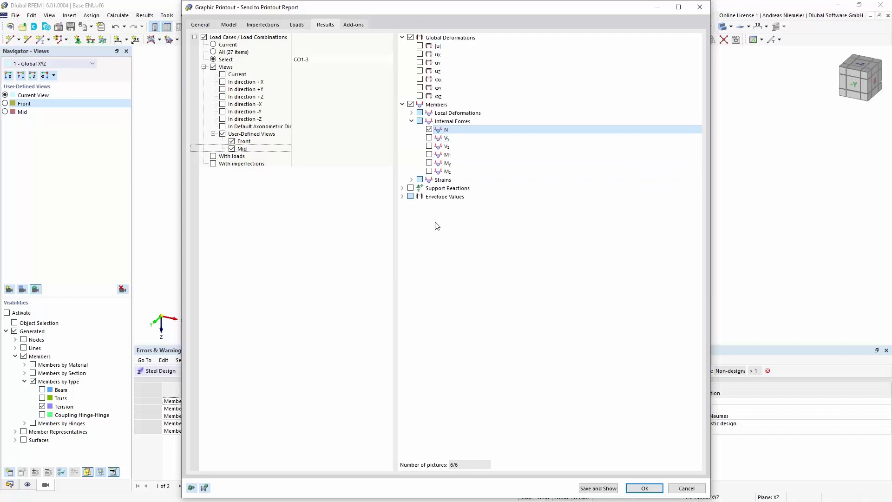
{"action": "left_click", "coordinate": [429, 163]}
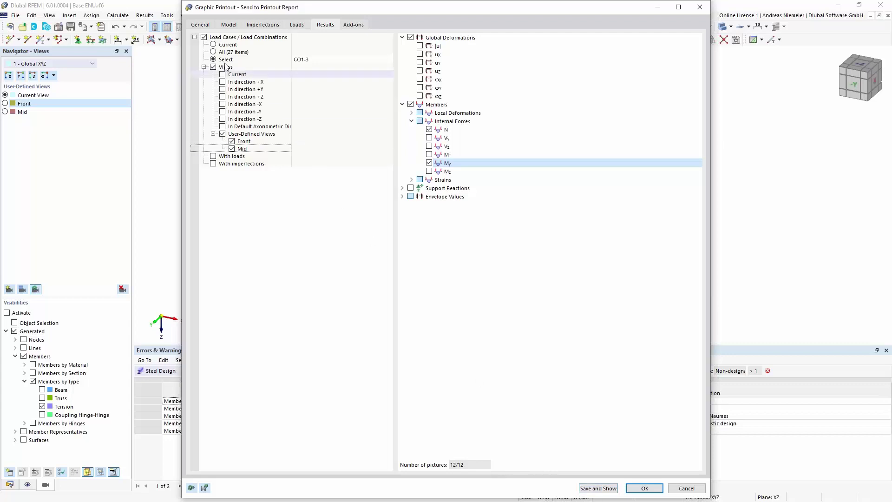
- Refresh the preview of the multi-print pictures, check the N and My diagrams and send them to the printout report
{"action": "left_click", "coordinate": [203, 26]}
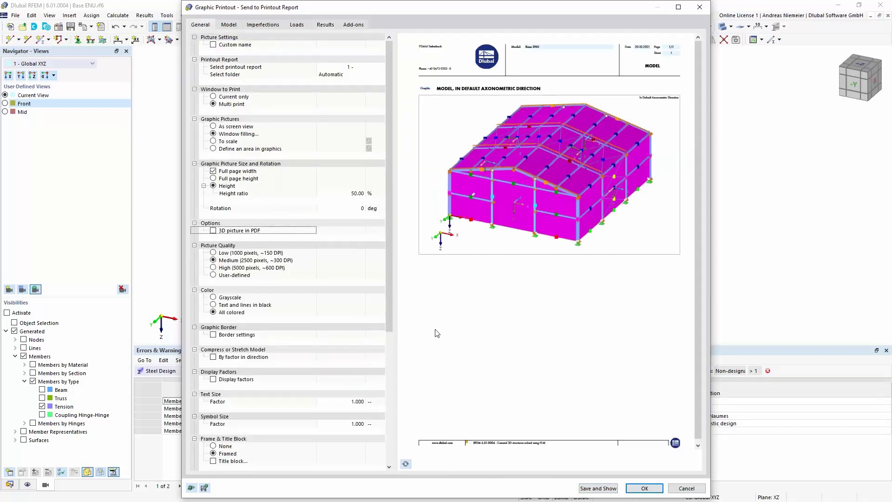
{"action": "left_click", "coordinate": [406, 464]}
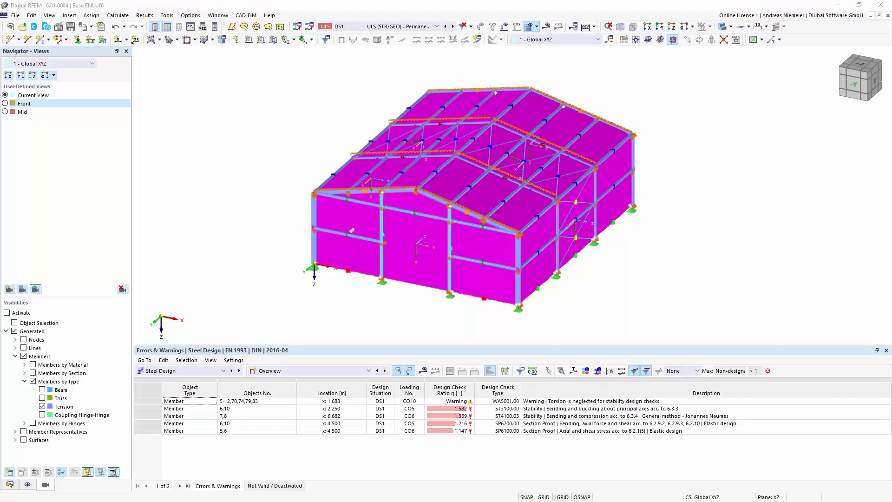
{"action": "scroll", "coordinate": [132, 257], "scroll_direction": "down", "scroll_amount": 1}
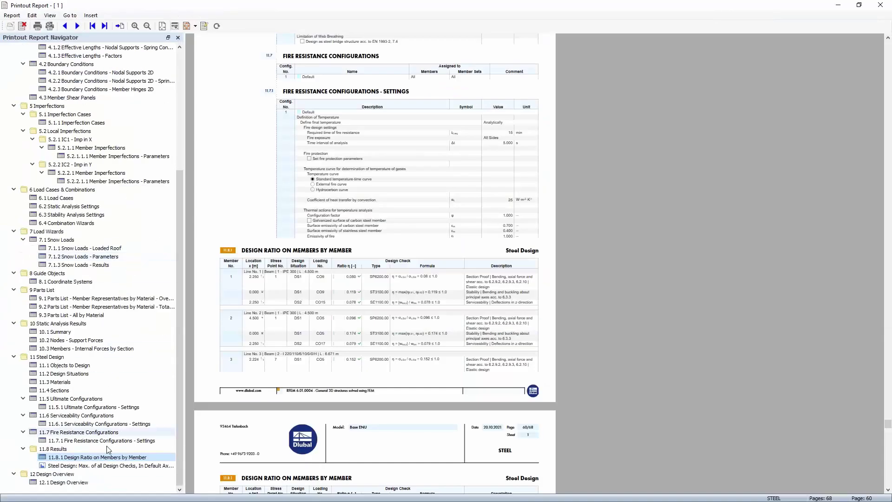
{"action": "scroll", "coordinate": [69, 214], "scroll_direction": "up", "scroll_amount": 7}
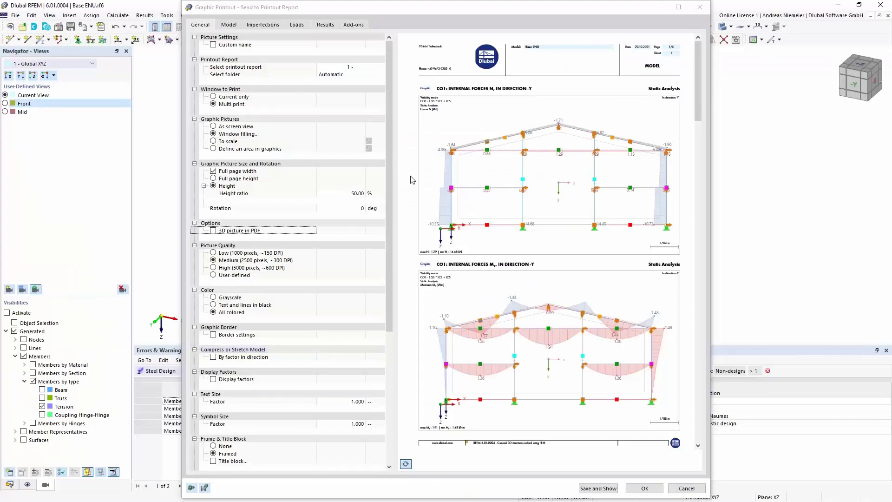
{"action": "left_click_drag", "start_coordinate": [697, 101], "coordinate": [698, 386]}
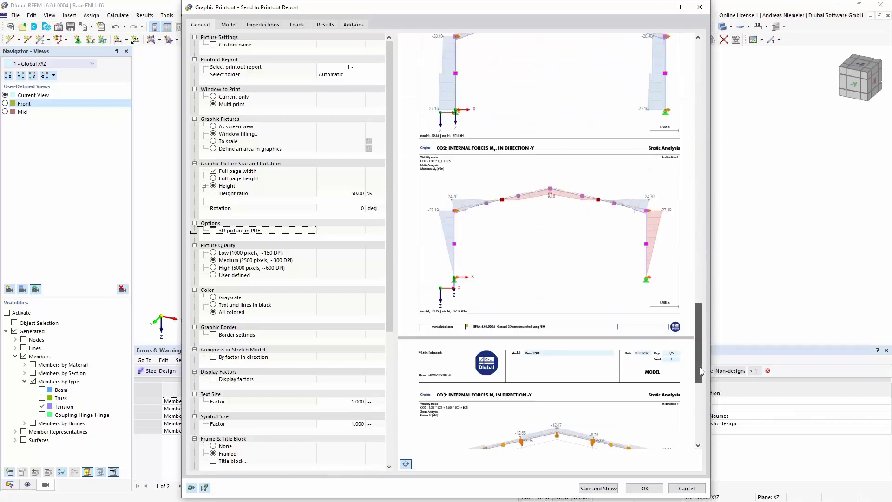
{"action": "left_click", "coordinate": [641, 488]}
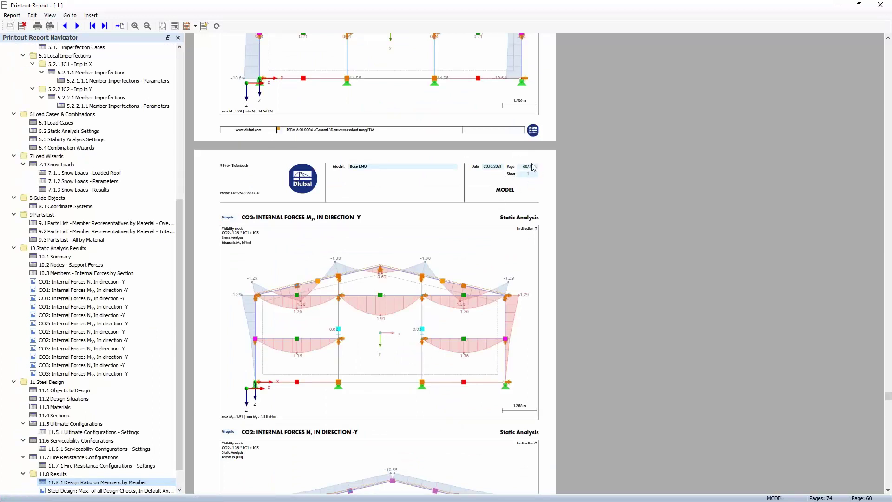
- Collapse the whole report navigator tree and expand only the RFEM entry to list its main chapters
{"action": "scroll", "coordinate": [391, 289], "scroll_direction": "down", "scroll_amount": 20}
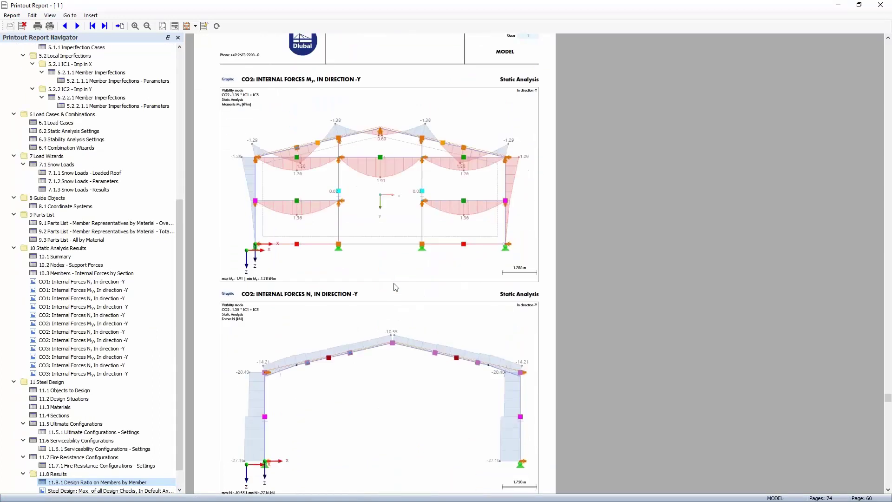
{"action": "scroll", "coordinate": [396, 286], "scroll_direction": "down", "scroll_amount": 9}
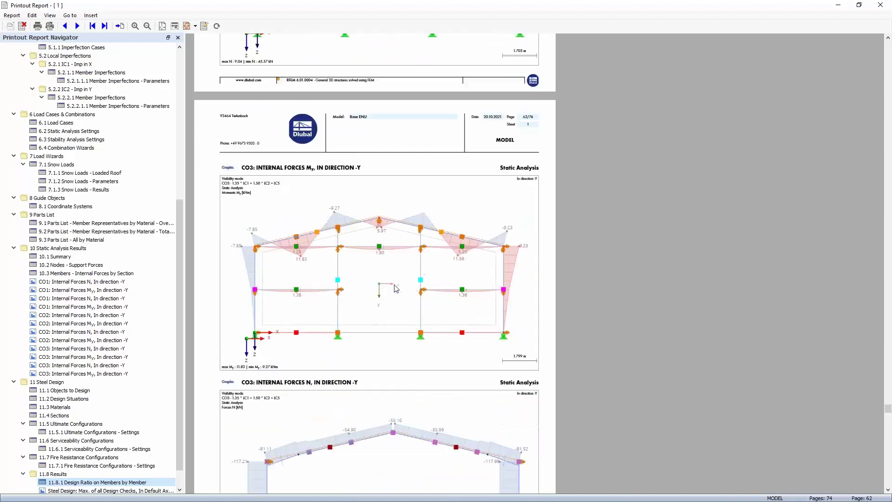
{"action": "scroll", "coordinate": [237, 341], "scroll_direction": "up", "scroll_amount": 3}
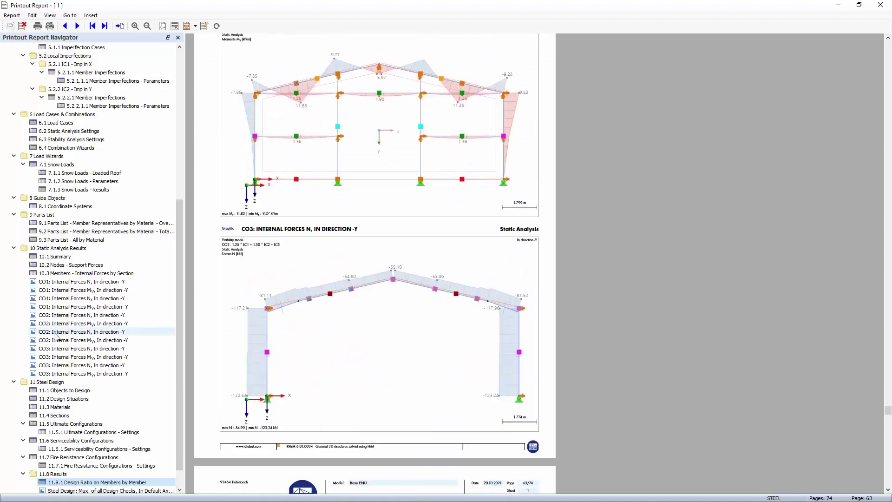
{"action": "scroll", "coordinate": [180, 247], "scroll_direction": "down", "scroll_amount": 1}
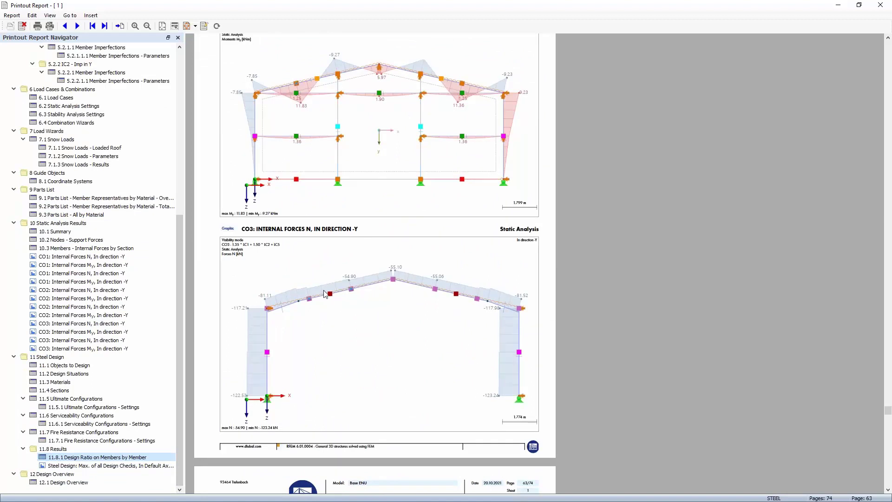
{"action": "left_click", "coordinate": [156, 140]}
{"action": "right_click", "coordinate": [155, 139]}
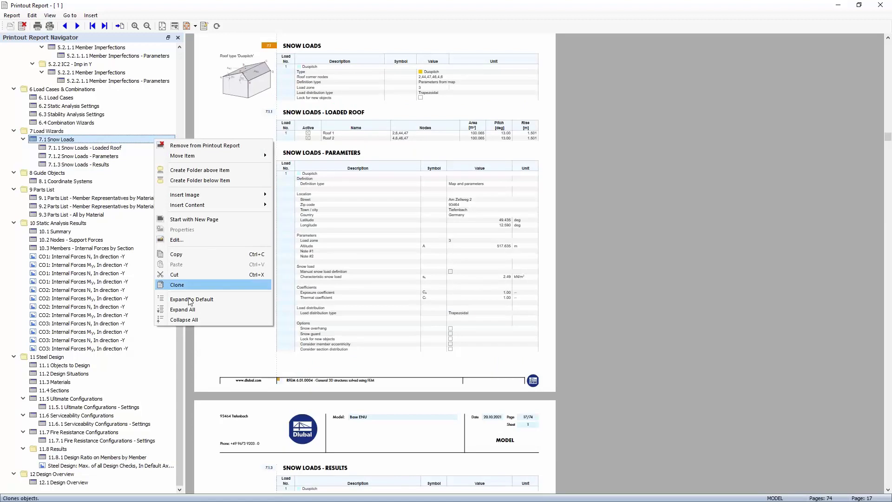
{"action": "left_click", "coordinate": [195, 320]}
{"action": "left_click", "coordinate": [4, 64]}
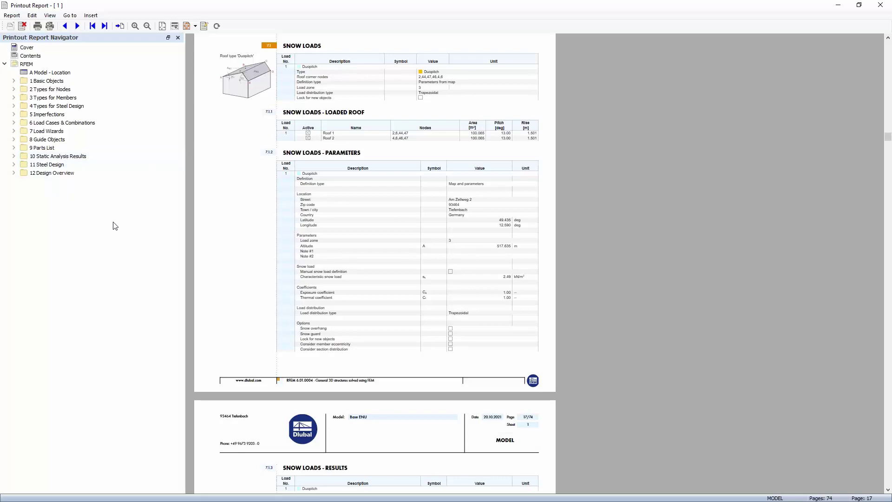
- Create a folder named "Additional Information" below the Design Overview chapter of the report
{"action": "left_click", "coordinate": [38, 173]}
{"action": "right_click", "coordinate": [36, 173]}
{"action": "left_click", "coordinate": [65, 226]}
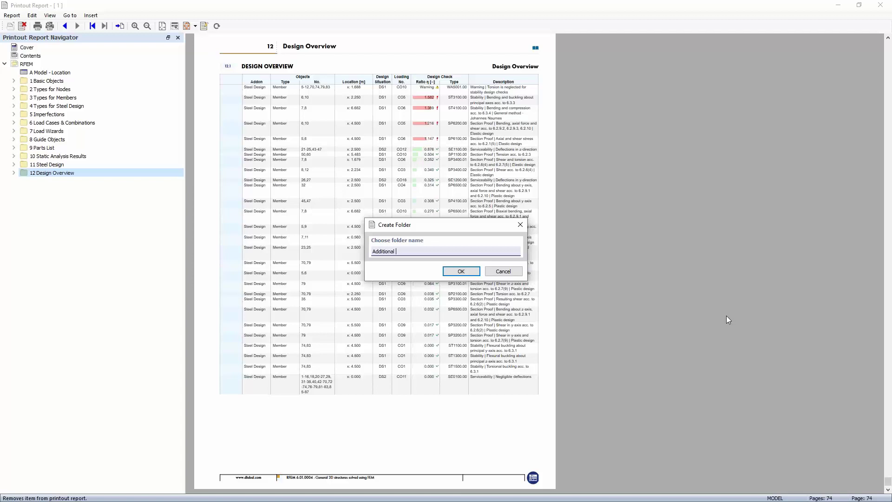
{"action": "key", "text": "Return"}
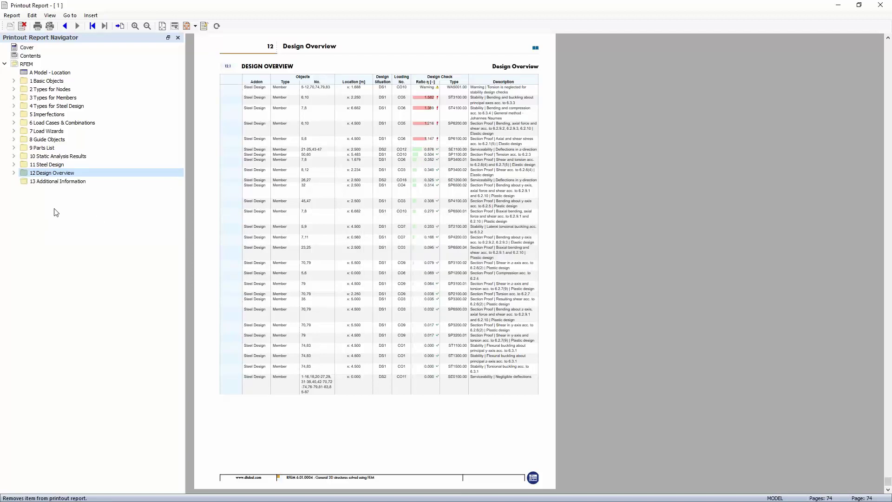
- Insert all pages of krupp enu.pdf from the desktop folder RFEM6 Base Design into the report after the Additional Information chapter
{"action": "left_click", "coordinate": [57, 182]}
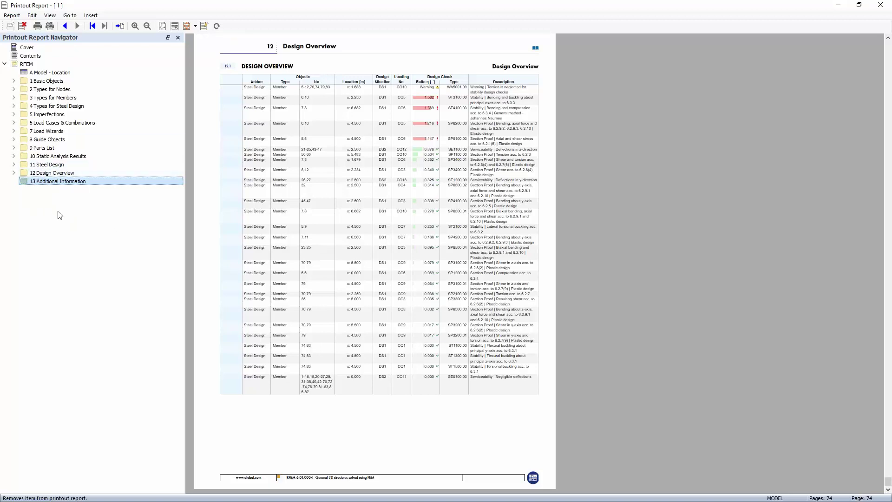
{"action": "left_click", "coordinate": [91, 15]}
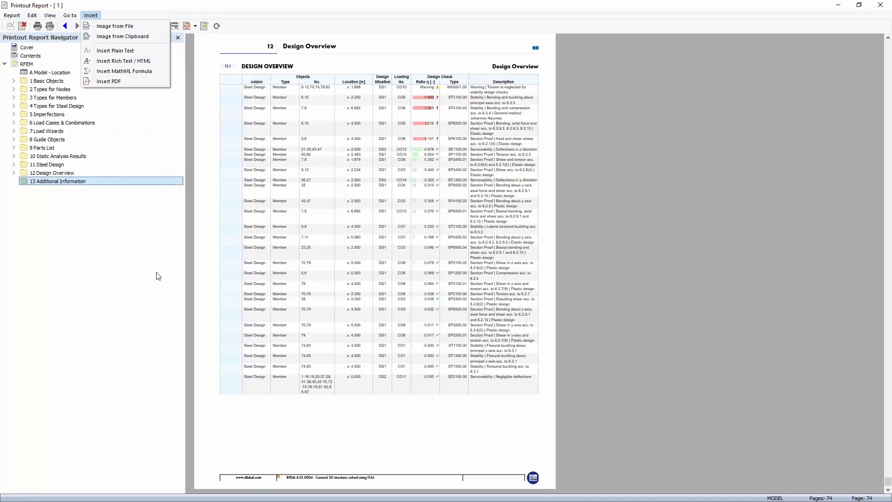
{"action": "left_click", "coordinate": [113, 82]}
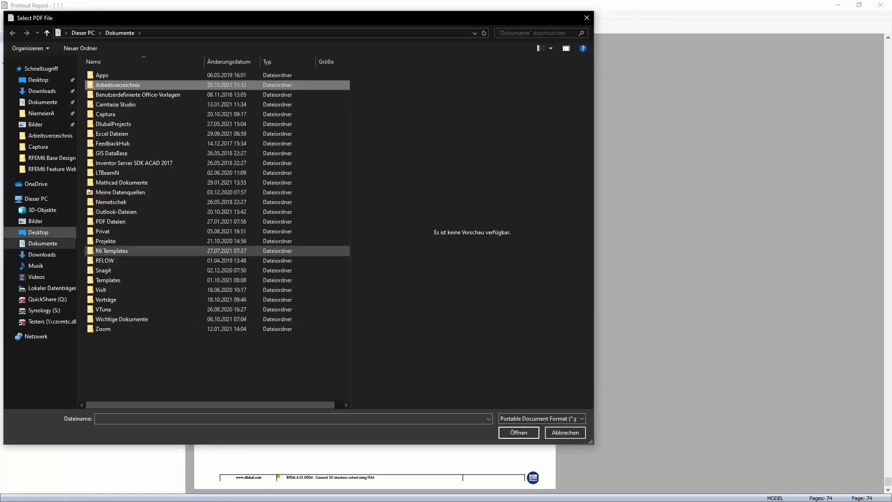
{"action": "left_click", "coordinate": [38, 79]}
{"action": "left_click", "coordinate": [138, 124]}
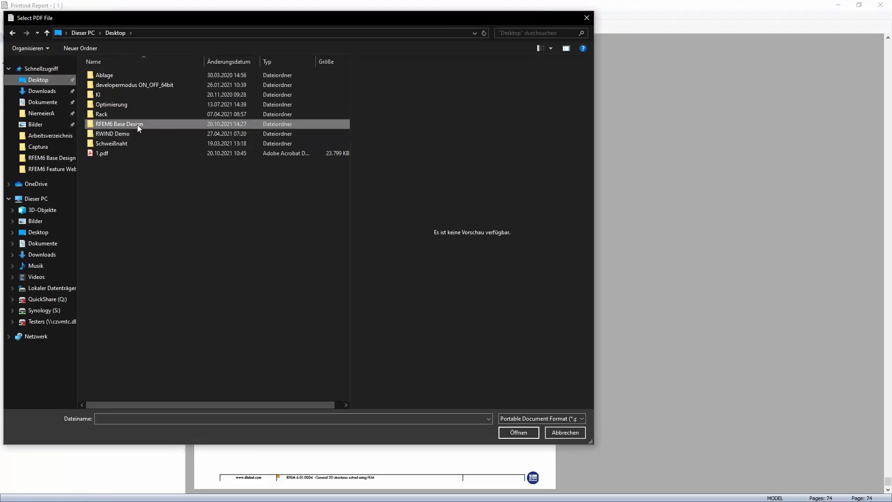
{"action": "right_click", "coordinate": [127, 123]}
{"action": "left_click", "coordinate": [128, 126]}
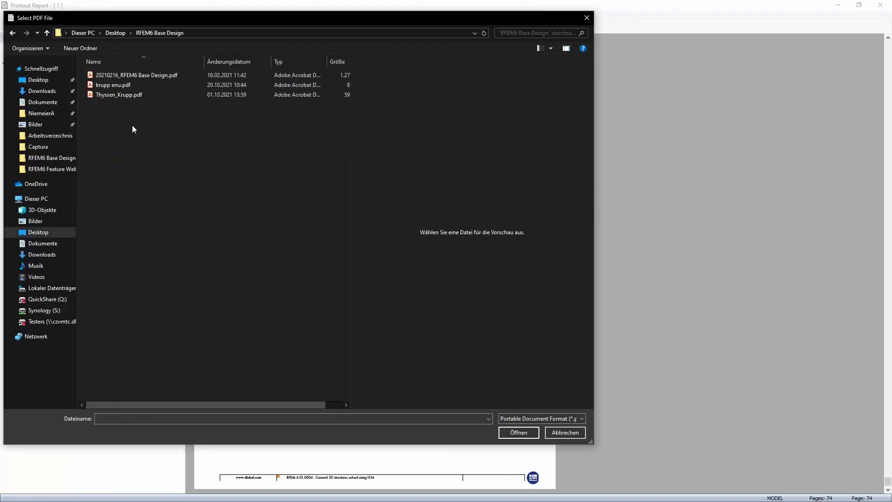
{"action": "left_click", "coordinate": [114, 85]}
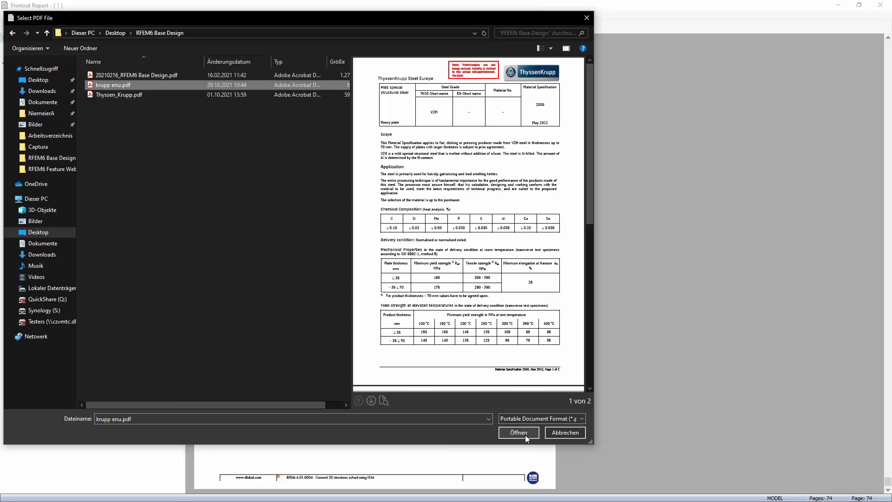
{"action": "scroll", "coordinate": [526, 285], "scroll_direction": "down", "scroll_amount": 1}
{"action": "scroll", "coordinate": [531, 314], "scroll_direction": "up", "scroll_amount": 1}
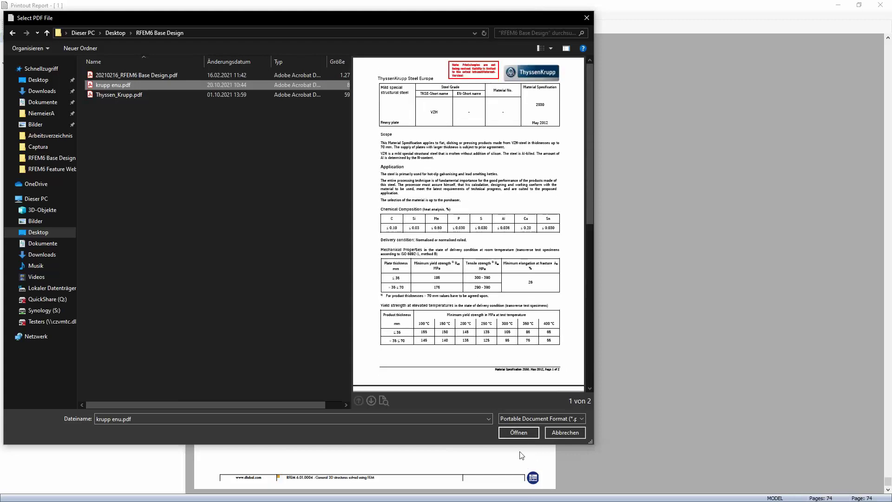
{"action": "left_click", "coordinate": [519, 432]}
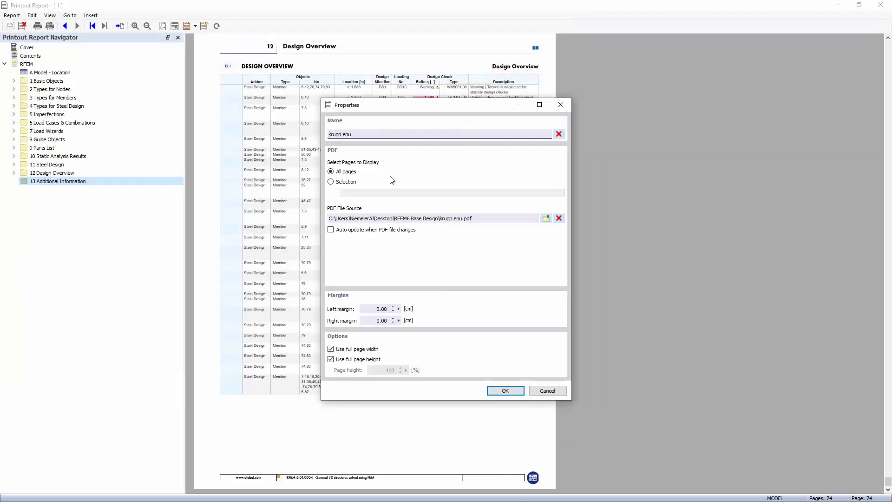
{"action": "left_click", "coordinate": [506, 391]}
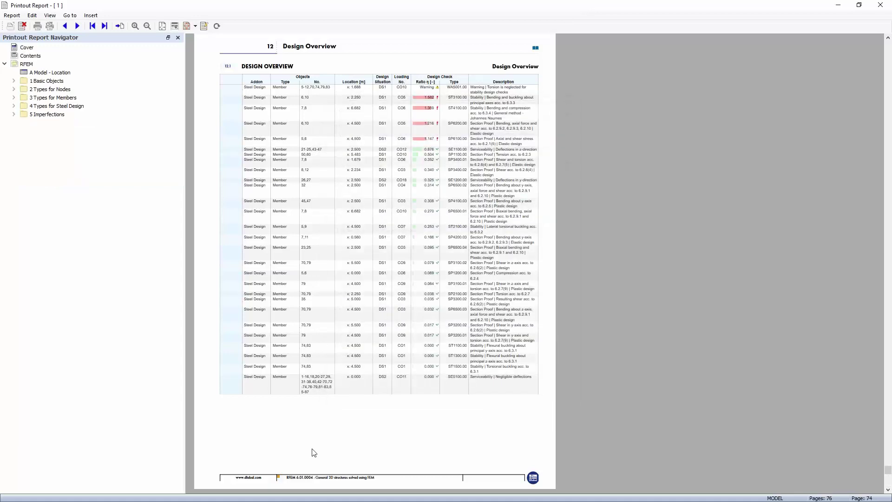
- Check the inserted krupp enu pages and move their entry into the Additional Information chapter
{"action": "left_click", "coordinate": [41, 189]}
{"action": "scroll", "coordinate": [374, 253], "scroll_direction": "down", "scroll_amount": 5}
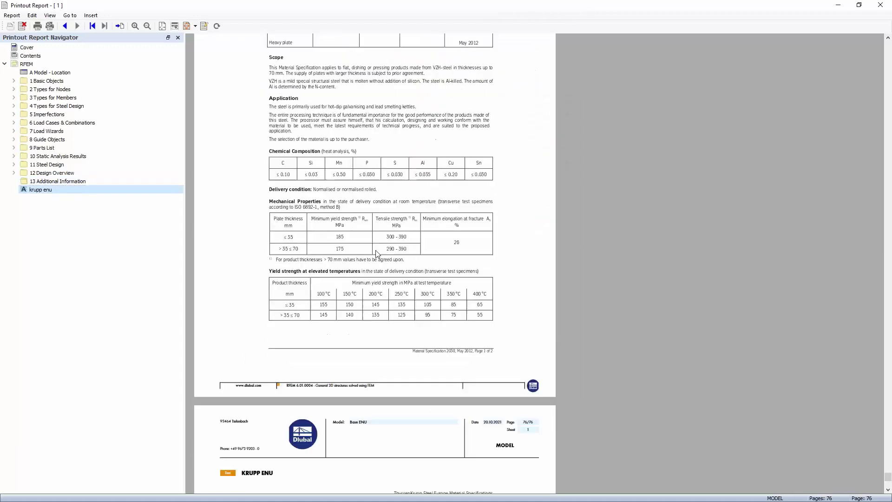
{"action": "scroll", "coordinate": [374, 253], "scroll_direction": "down", "scroll_amount": 3}
{"action": "scroll", "coordinate": [372, 263], "scroll_direction": "up", "scroll_amount": 6}
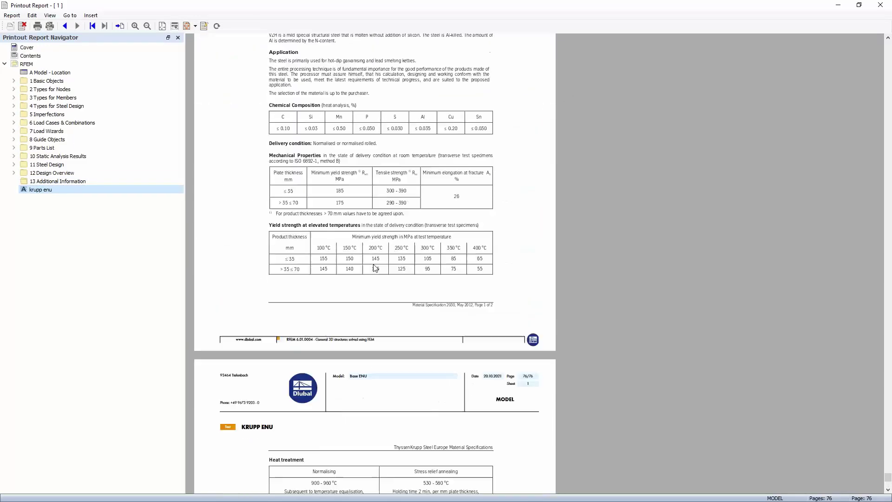
{"action": "left_click_drag", "start_coordinate": [33, 195], "coordinate": [51, 182]}
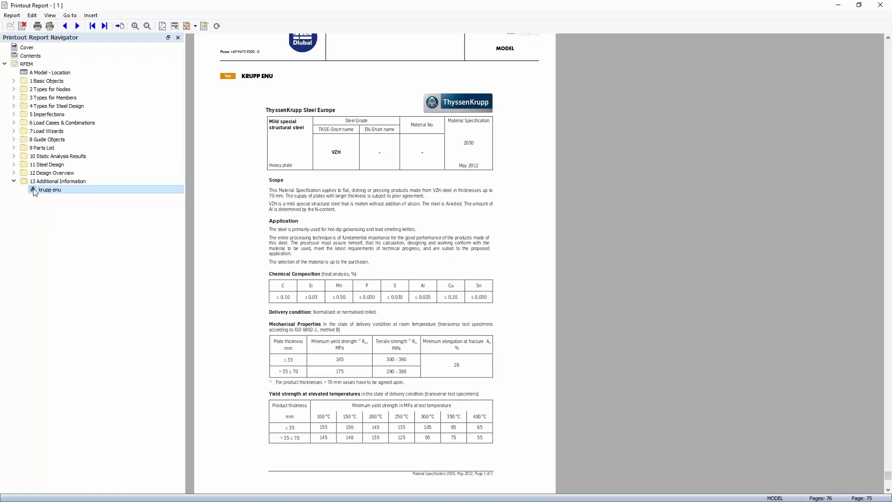
{"action": "left_click", "coordinate": [13, 182]}
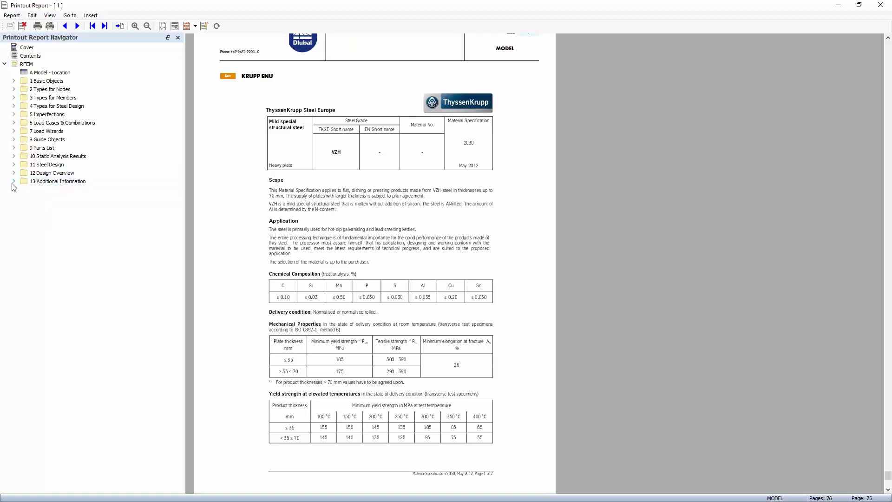
{"action": "left_click", "coordinate": [13, 182]}
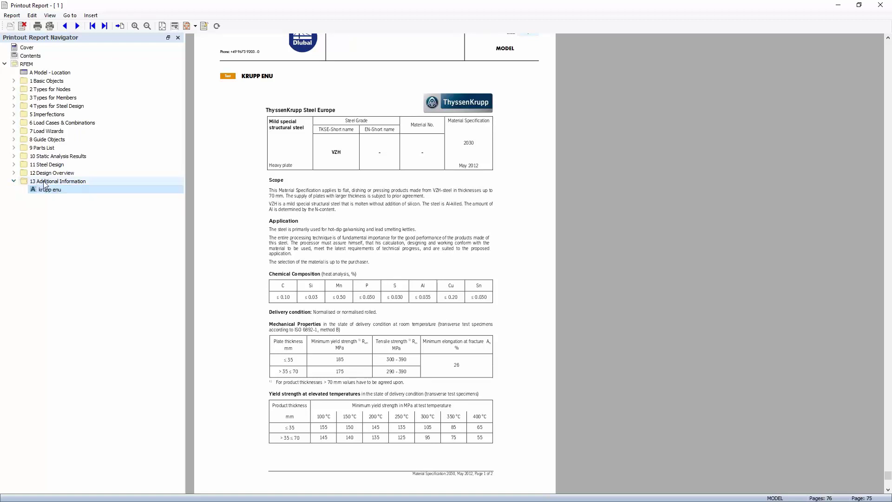
- Move the Additional Information chapter into Basic Objects directly below Materials and check the krupp enu pages there
{"action": "left_click", "coordinate": [13, 80]}
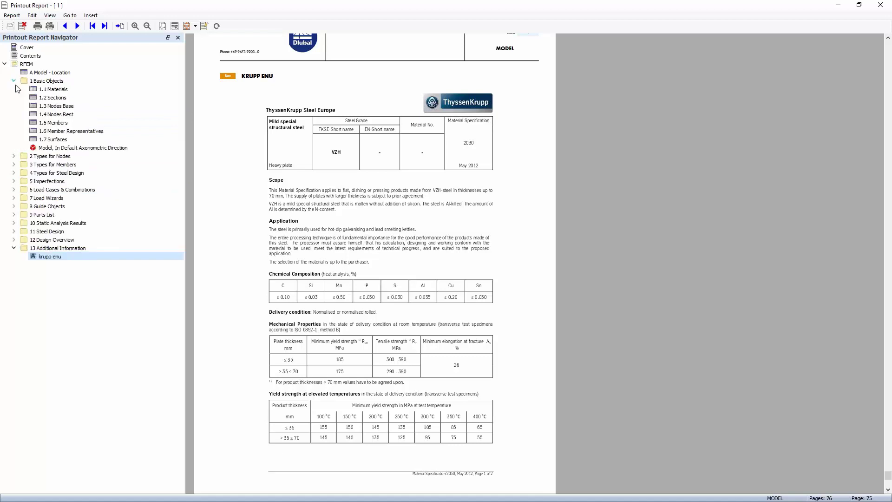
{"action": "left_click_drag", "start_coordinate": [52, 248], "coordinate": [41, 95]}
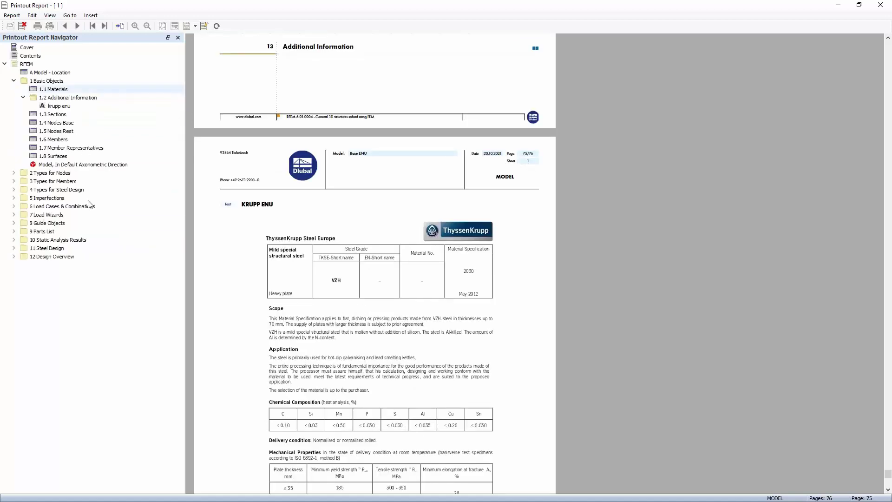
{"action": "left_click", "coordinate": [43, 106]}
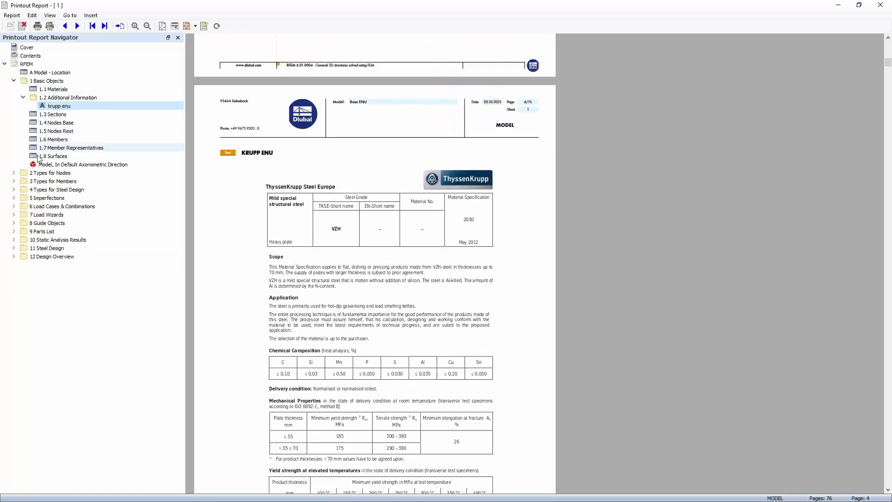
{"action": "scroll", "coordinate": [321, 308], "scroll_direction": "down", "scroll_amount": 5}
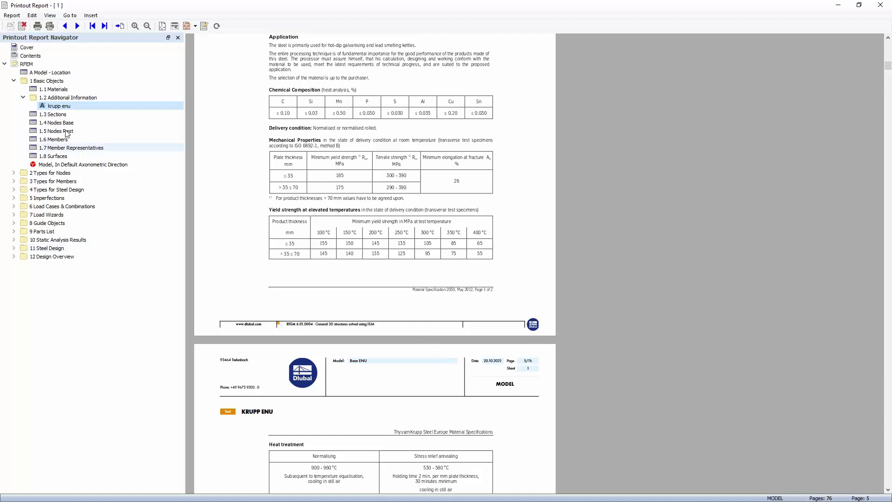
- Collapse the RFEM tree and export the printout report to PDF as 1.pdf on the desktop, replacing the existing file
{"action": "left_click", "coordinate": [5, 64]}
{"action": "left_click", "coordinate": [11, 15]}
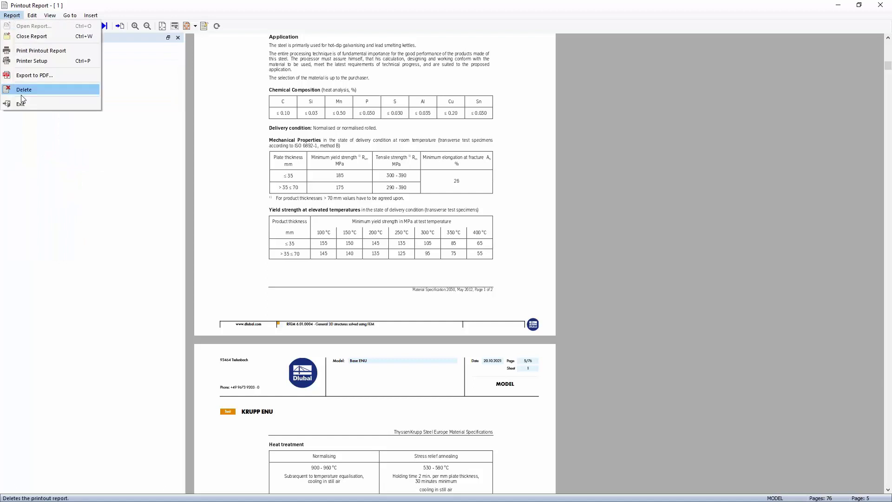
{"action": "left_click", "coordinate": [36, 77]}
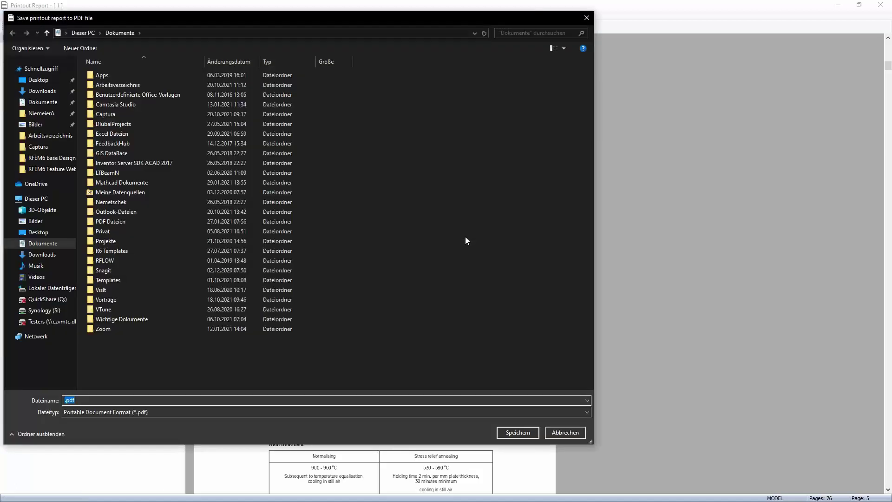
{"action": "left_click", "coordinate": [46, 81]}
{"action": "left_click", "coordinate": [102, 154]}
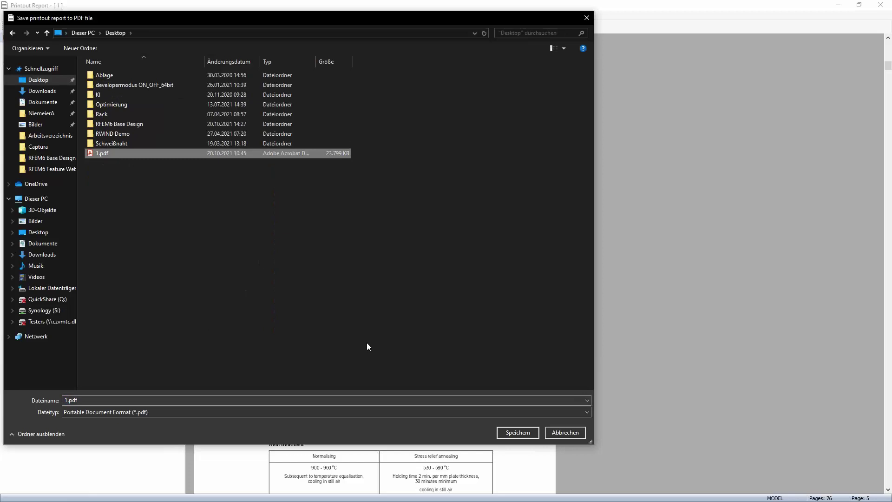
{"action": "left_click", "coordinate": [514, 434]}
{"action": "left_click", "coordinate": [475, 257]}
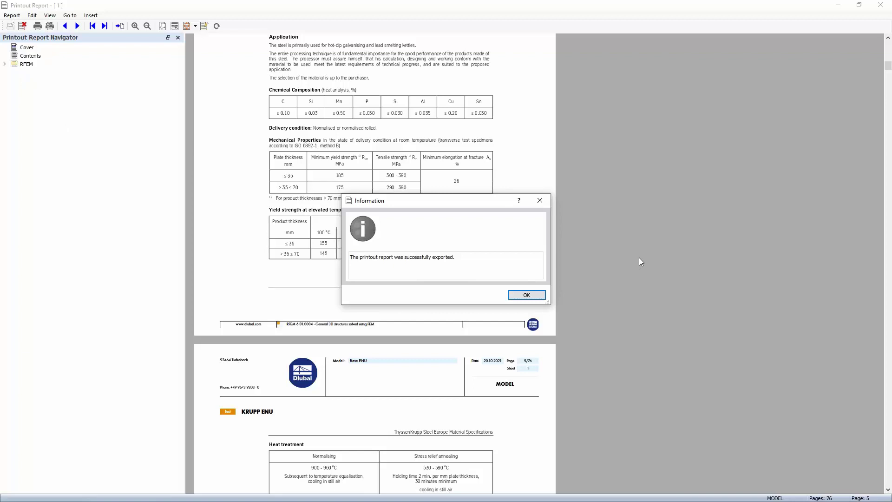
{"action": "left_click", "coordinate": [527, 296]}
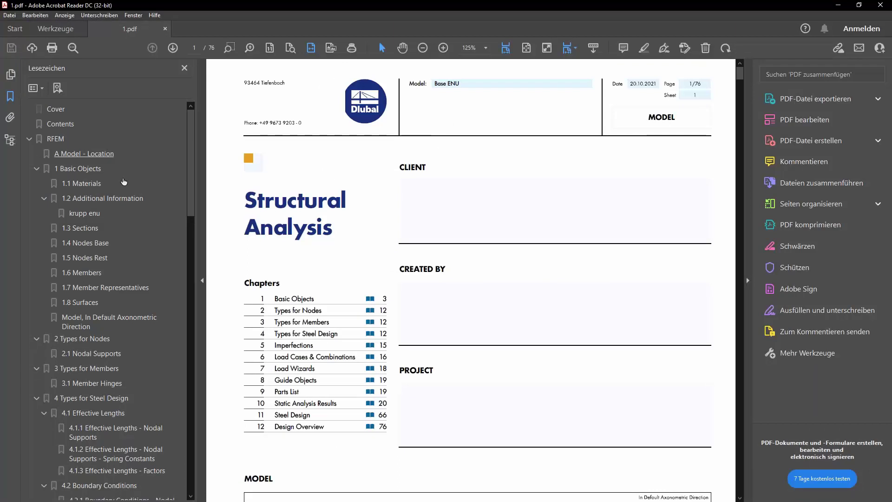
- In Adobe Acrobat Reader, go to the Nodes Base chapter of 1.pdf and look through the pages up to Effective Lengths
{"action": "left_click", "coordinate": [91, 248]}
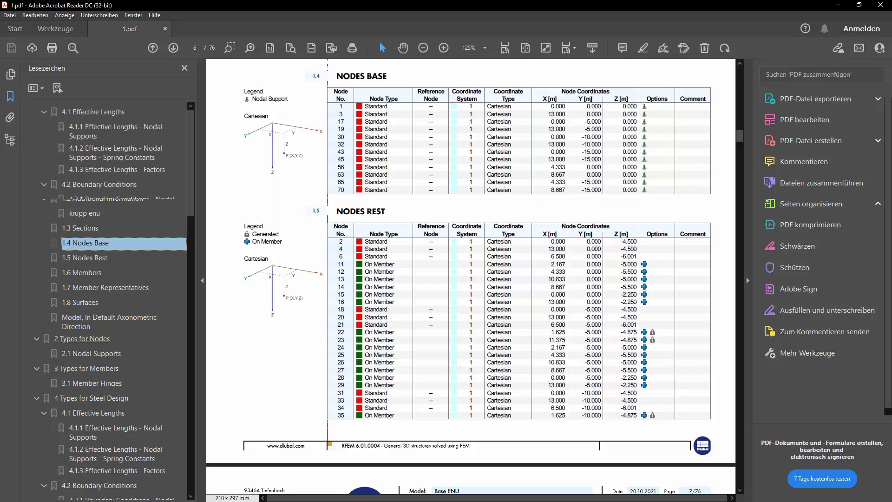
{"action": "scroll", "coordinate": [74, 267], "scroll_direction": "down", "scroll_amount": 7}
{"action": "scroll", "coordinate": [337, 381], "scroll_direction": "down", "scroll_amount": 15}
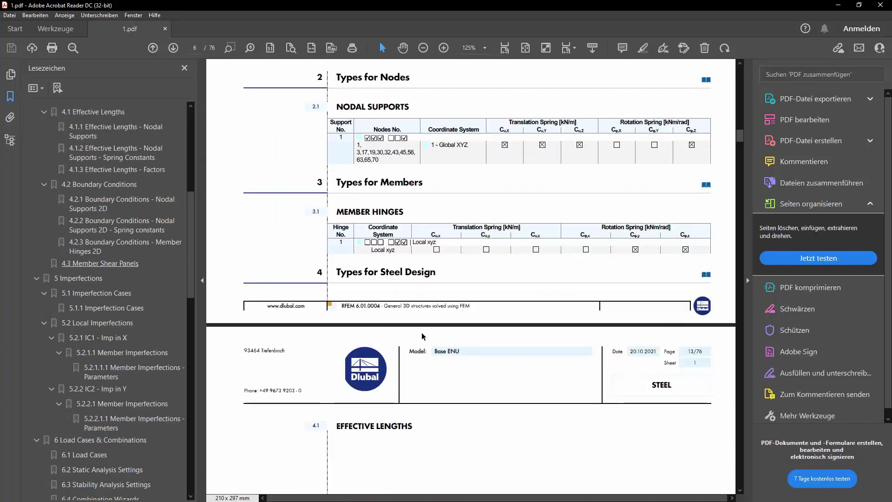
{"action": "scroll", "coordinate": [423, 334], "scroll_direction": "down", "scroll_amount": 3}
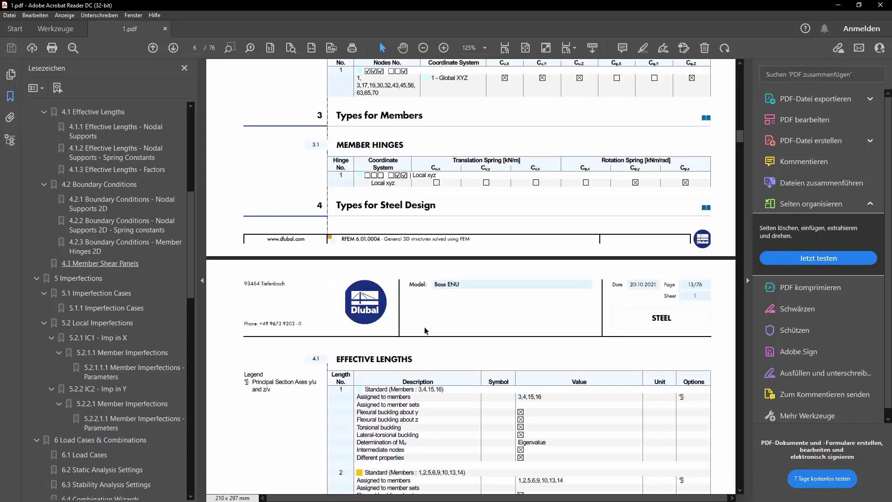
{"action": "scroll", "coordinate": [426, 331], "scroll_direction": "up", "scroll_amount": 3}
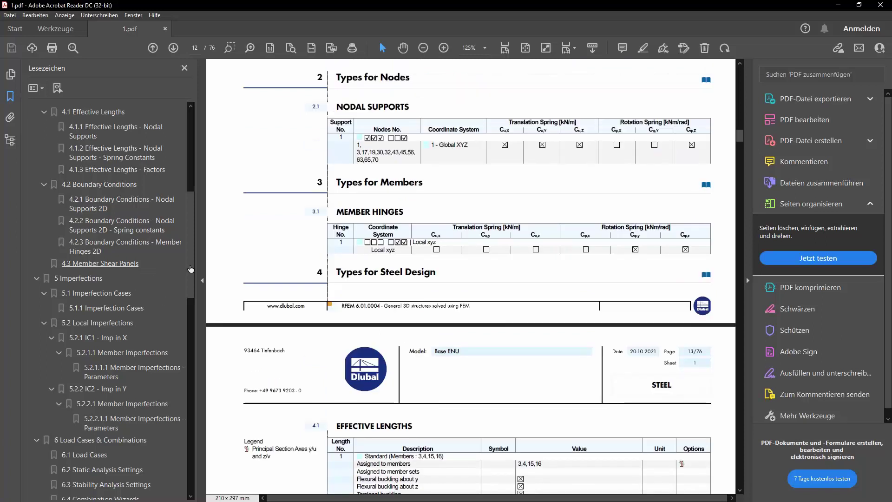
- Go to the graphic "Model, In Default Axonometric Direction" in the PDF and rotate its interactive 3D model slightly
{"action": "left_click_drag", "start_coordinate": [191, 269], "coordinate": [194, 201]}
{"action": "left_click", "coordinate": [79, 255]}
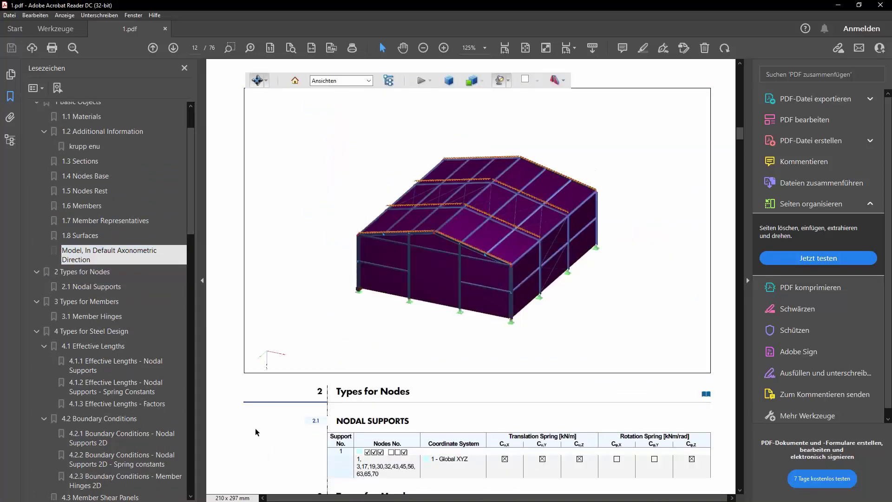
{"action": "scroll", "coordinate": [255, 432], "scroll_direction": "up", "scroll_amount": 3}
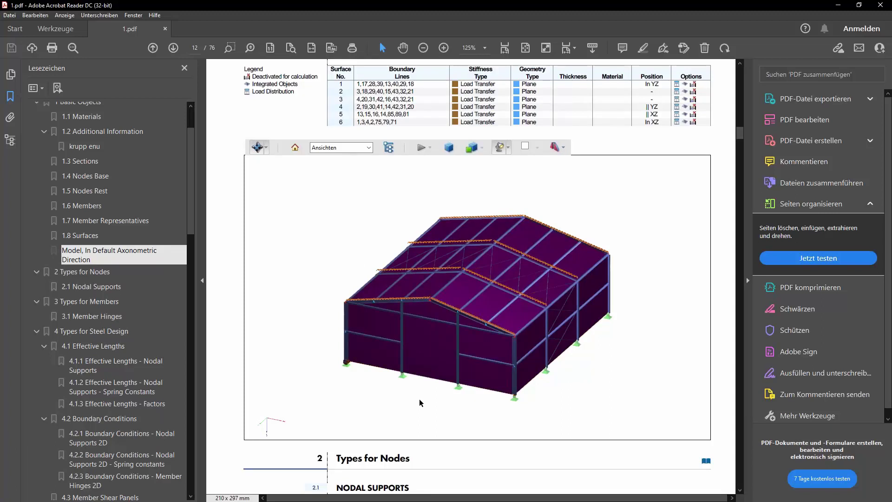
{"action": "left_click_drag", "start_coordinate": [419, 397], "coordinate": [439, 391]}
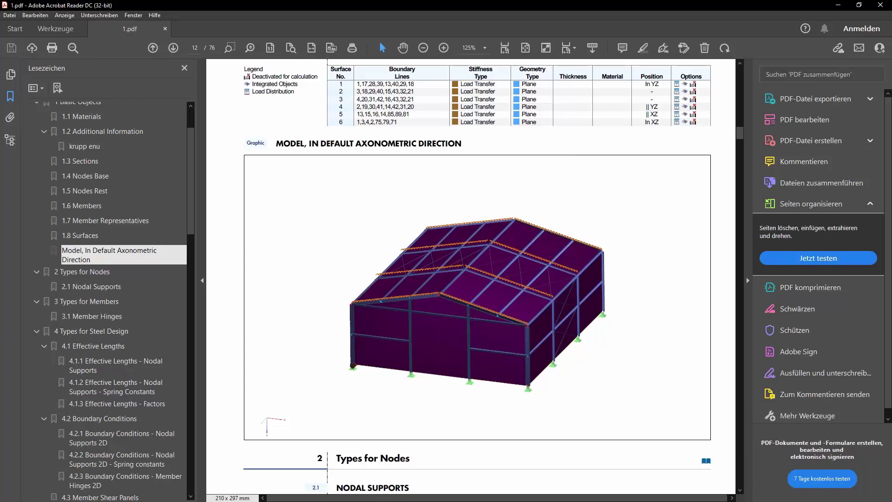
{"action": "left_click_drag", "start_coordinate": [287, 338], "coordinate": [308, 333]}
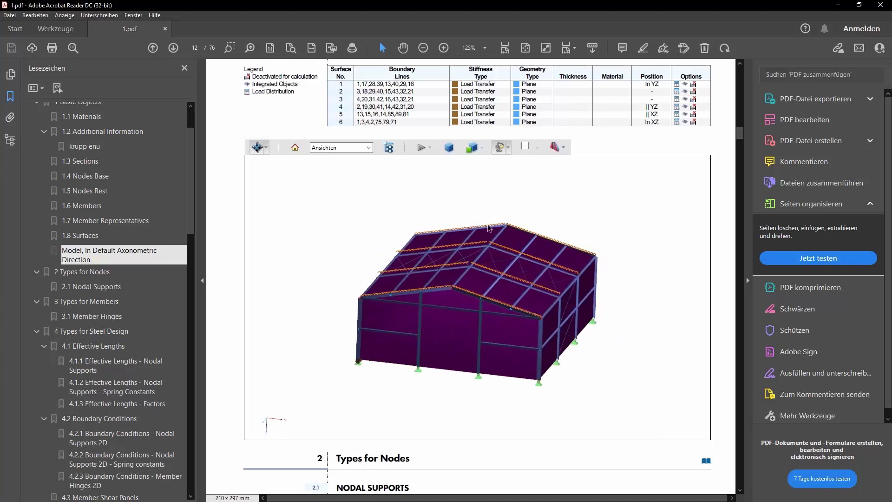
- Activate a cross-section through the 3D model aligned to the Y axis with an offset of -20%
{"action": "left_click", "coordinate": [563, 148]}
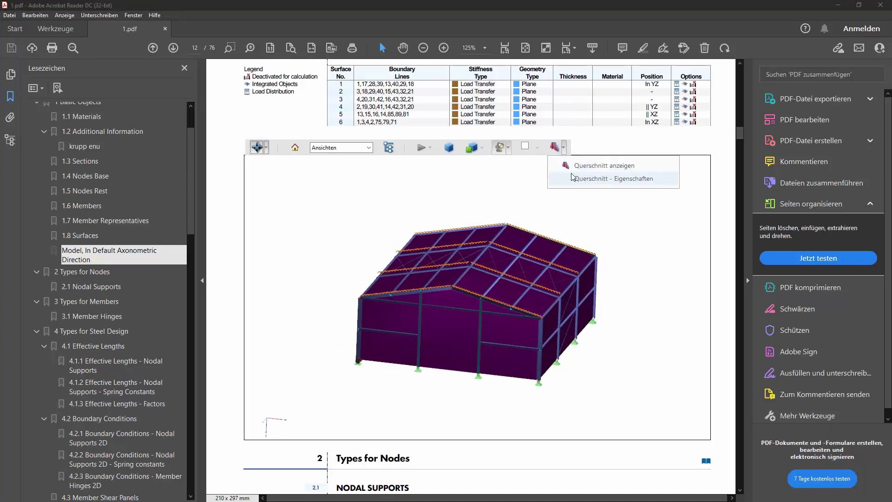
{"action": "left_click", "coordinate": [575, 180]}
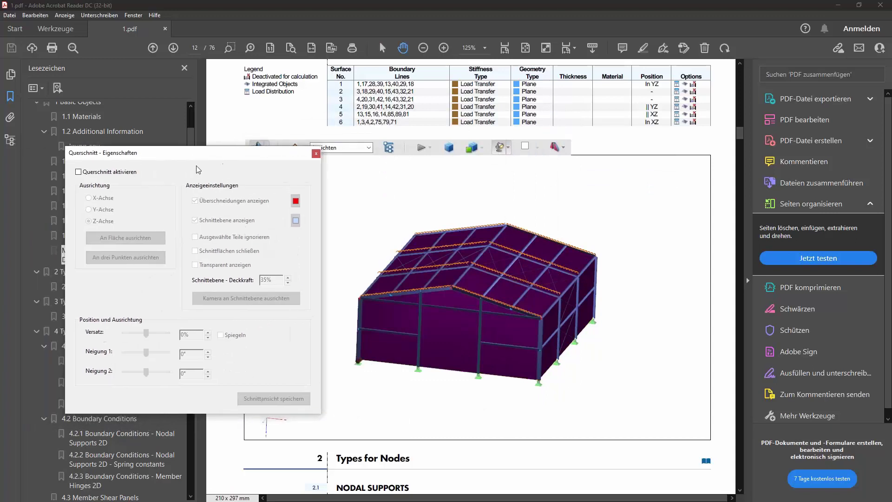
{"action": "left_click", "coordinate": [78, 172]}
{"action": "left_click", "coordinate": [88, 210]}
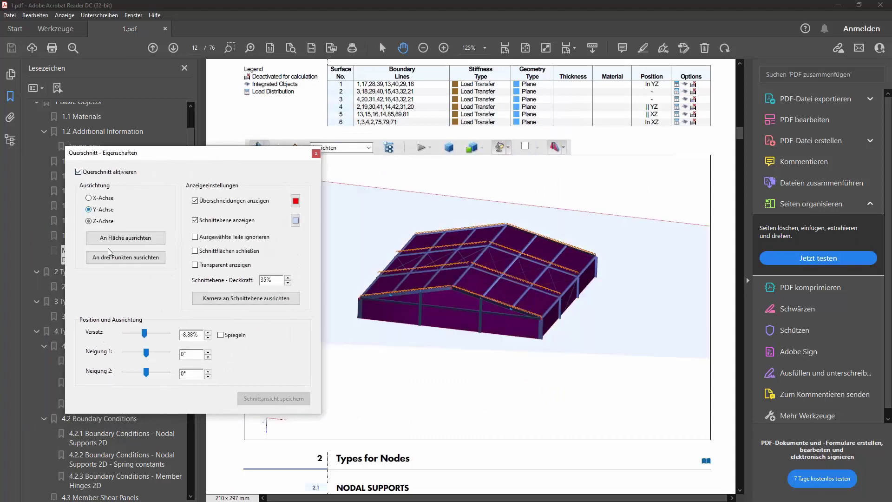
{"action": "left_click_drag", "start_coordinate": [145, 335], "coordinate": [141, 334]}
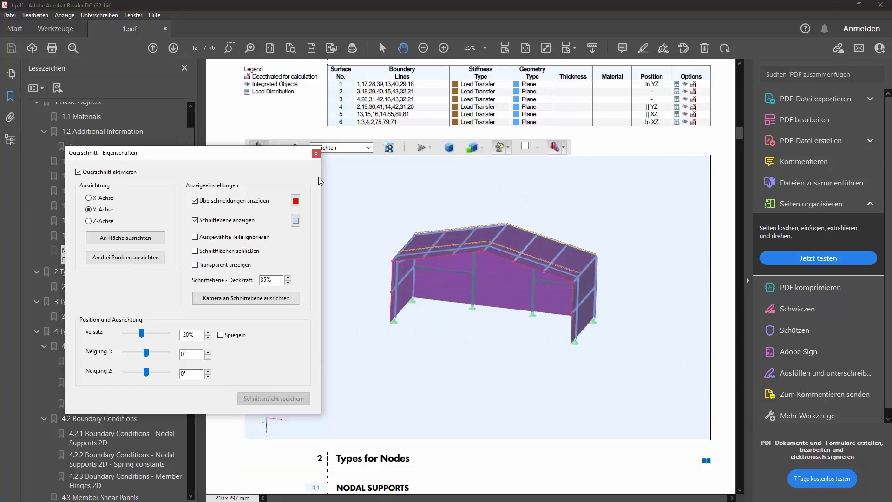
{"action": "left_click", "coordinate": [316, 154]}
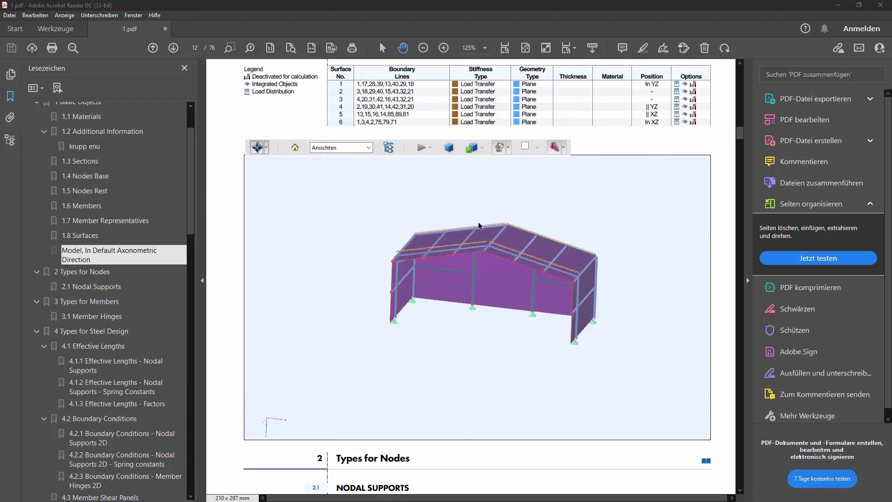